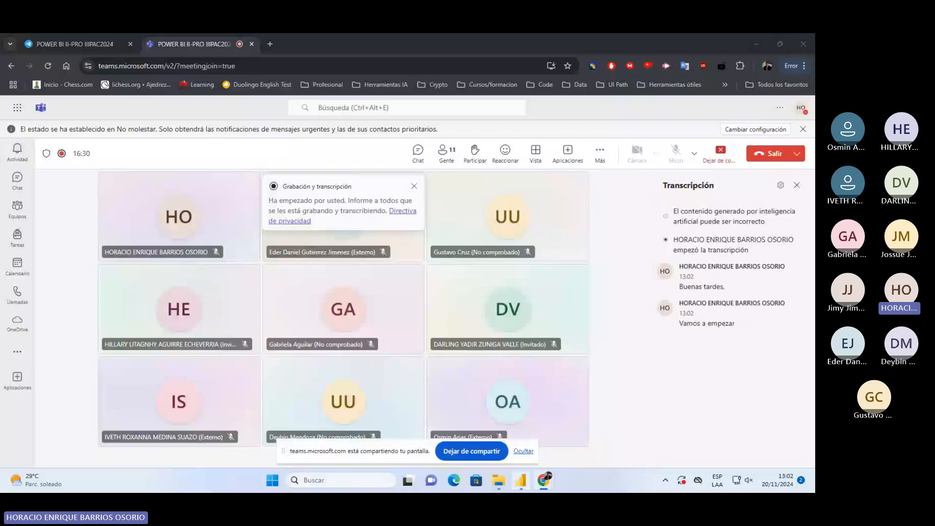
- Switch to the Power BI Desktop report and review the visuals on Página 1 and Página 2, including the continent matrix
left_click(522, 484)
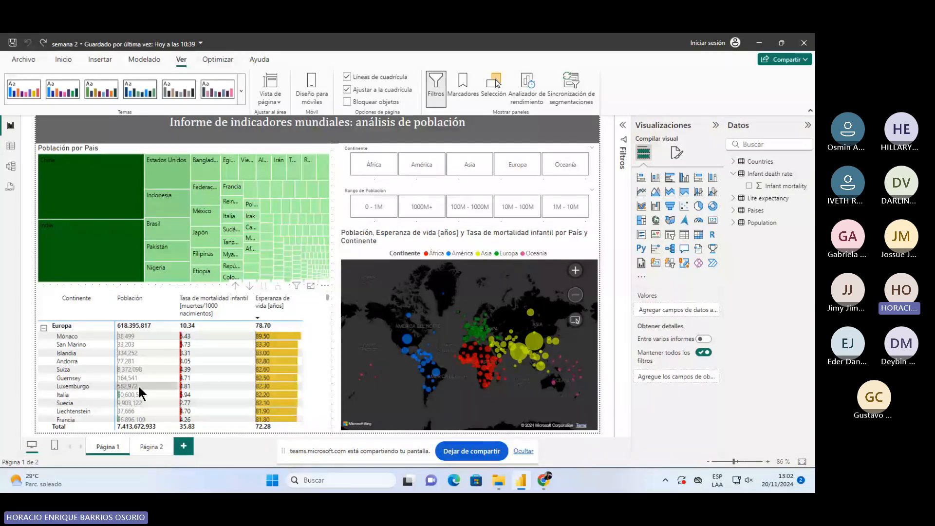
scroll(141, 385, "down", 10)
scroll(141, 385, "down", 6)
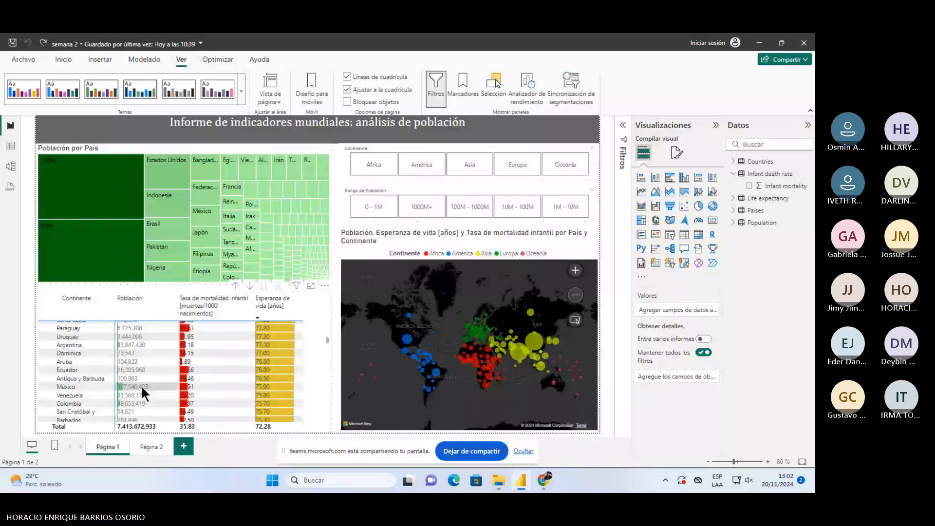
scroll(141, 385, "up", 15)
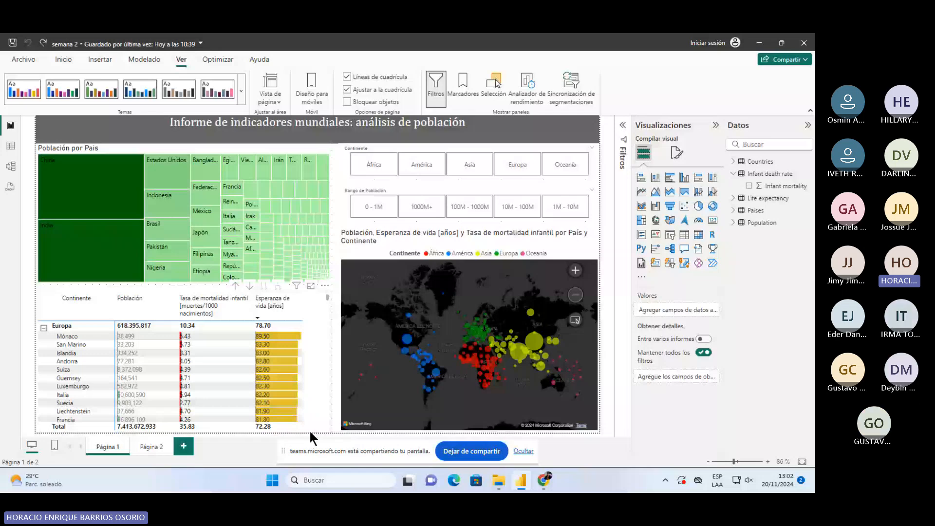
left_click(152, 446)
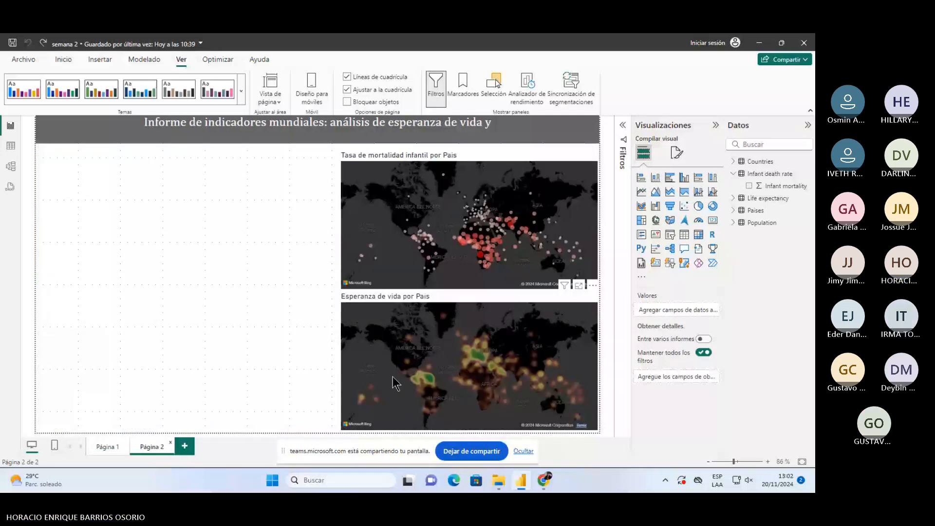
left_click(104, 446)
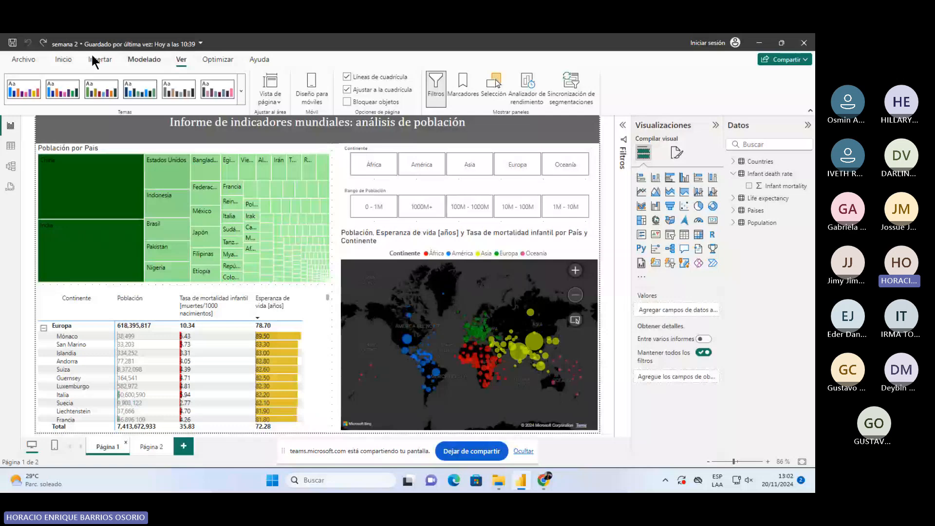
- Review the model data in the Countries, Life expectancy and Population tables, including the Rango de Población column
left_click(64, 59)
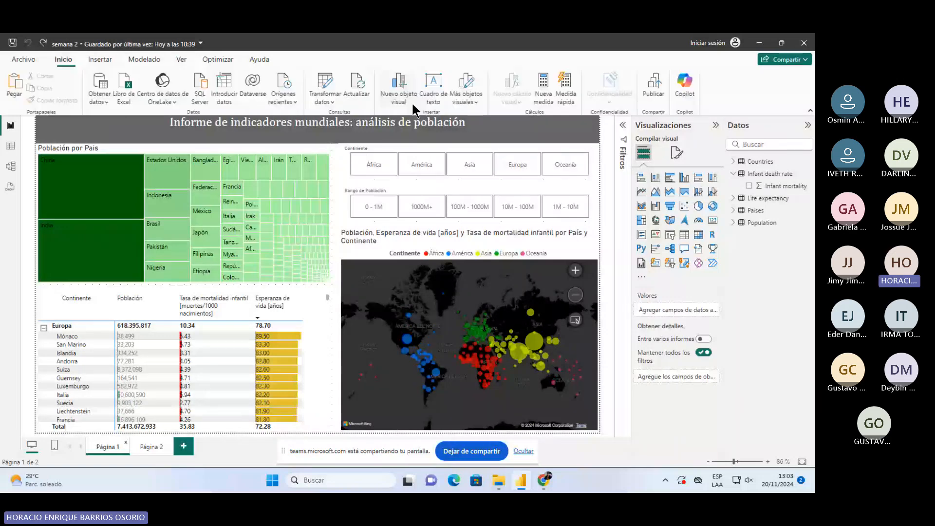
left_click(10, 146)
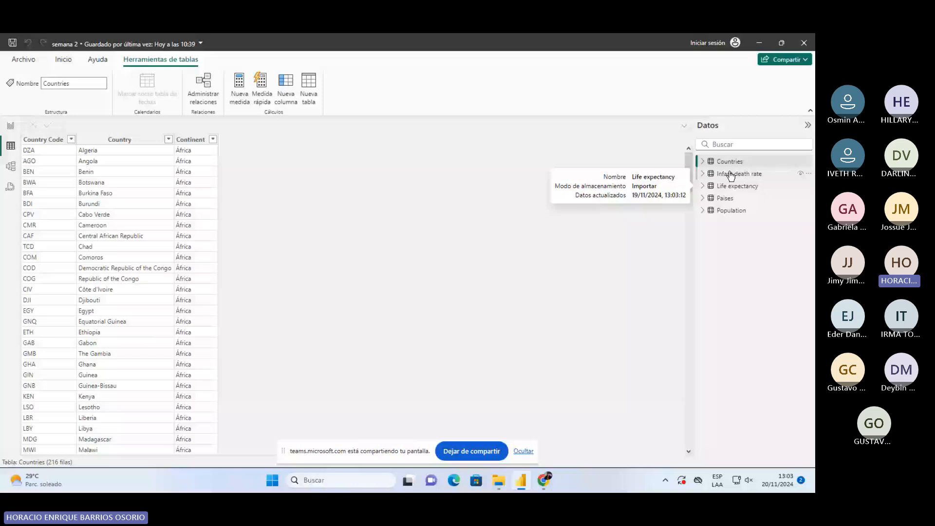
left_click(733, 186)
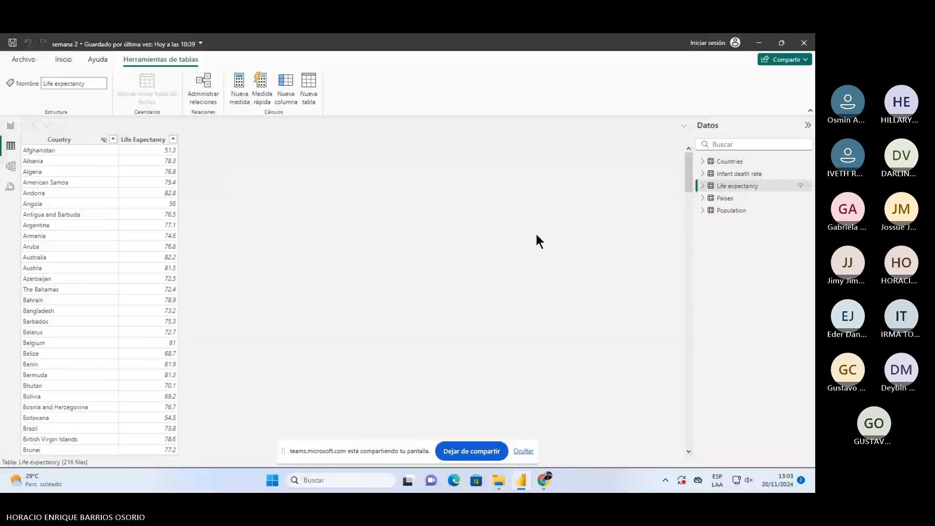
left_click(702, 187)
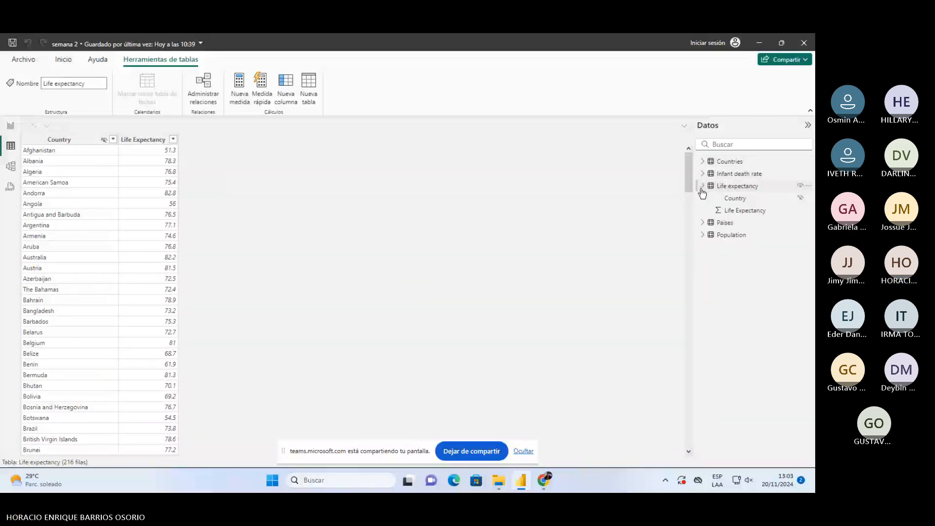
left_click(7, 127)
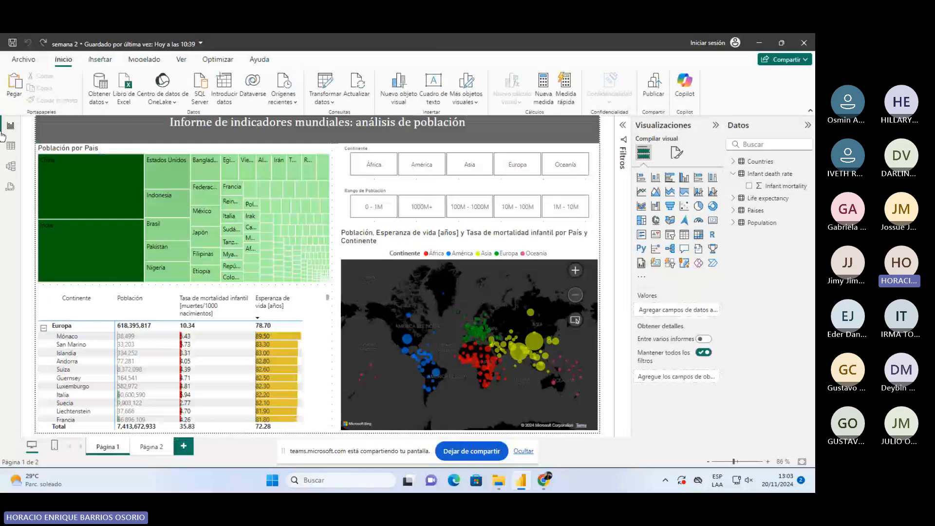
left_click(735, 199)
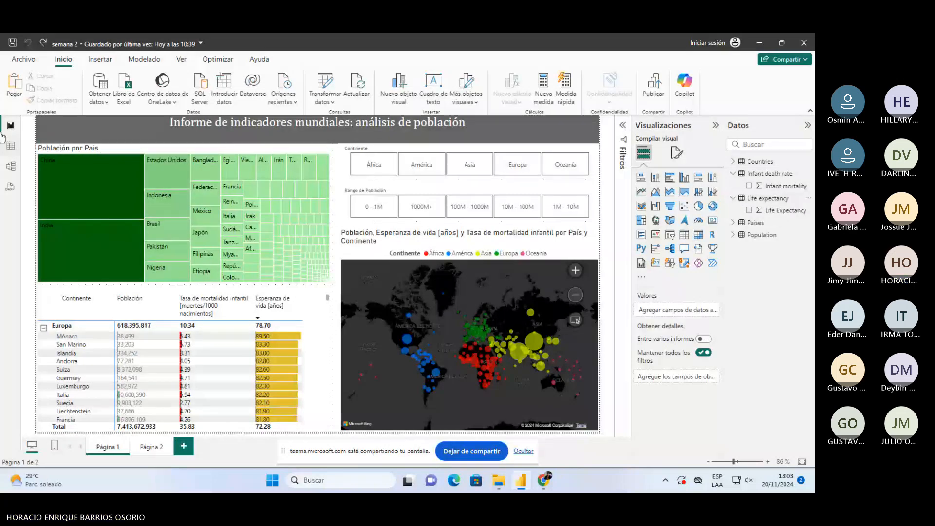
left_click(10, 146)
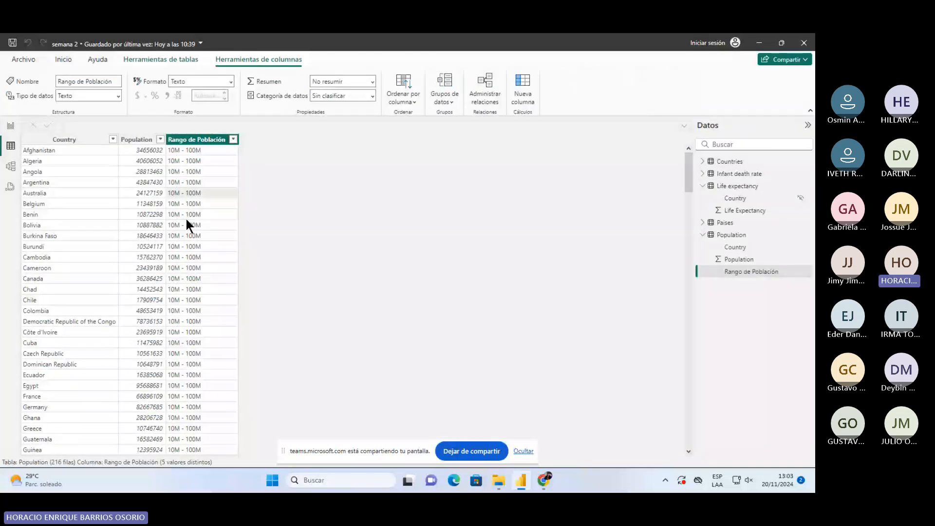
left_click(10, 125)
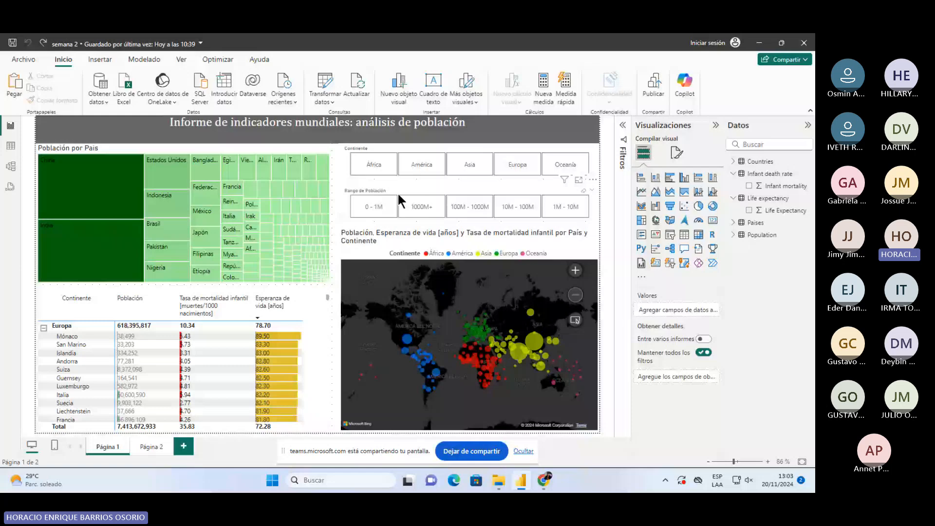
- Filter Página 1 by the 10M - 100M population range, clear that filter and save the report
left_click(522, 216)
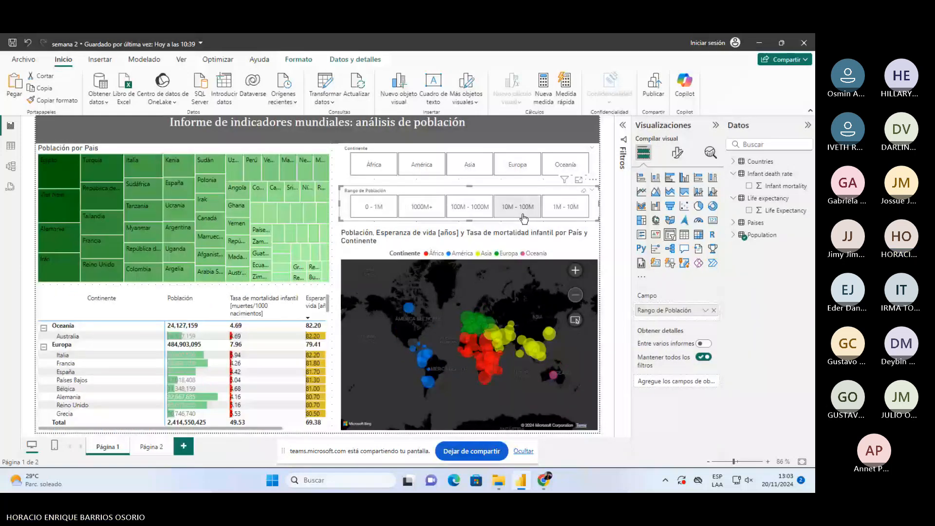
left_click(524, 217)
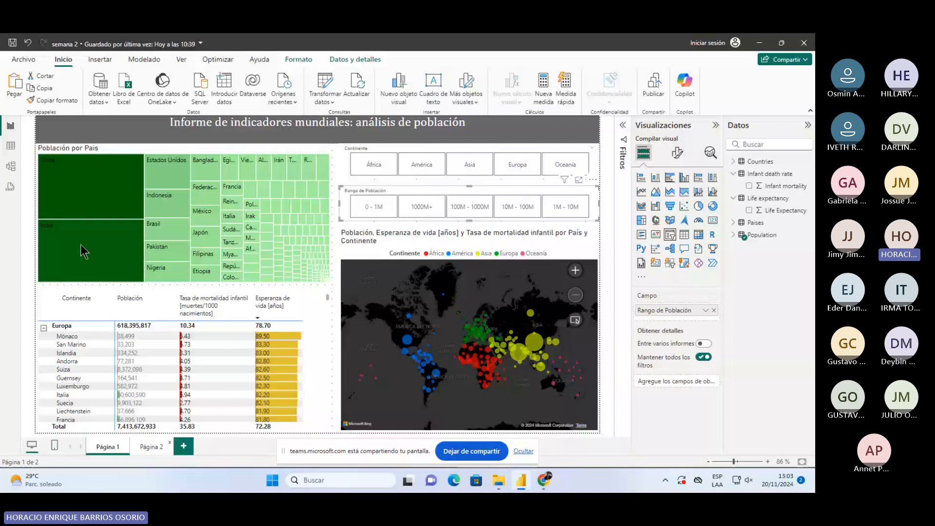
key("ctrl+s")
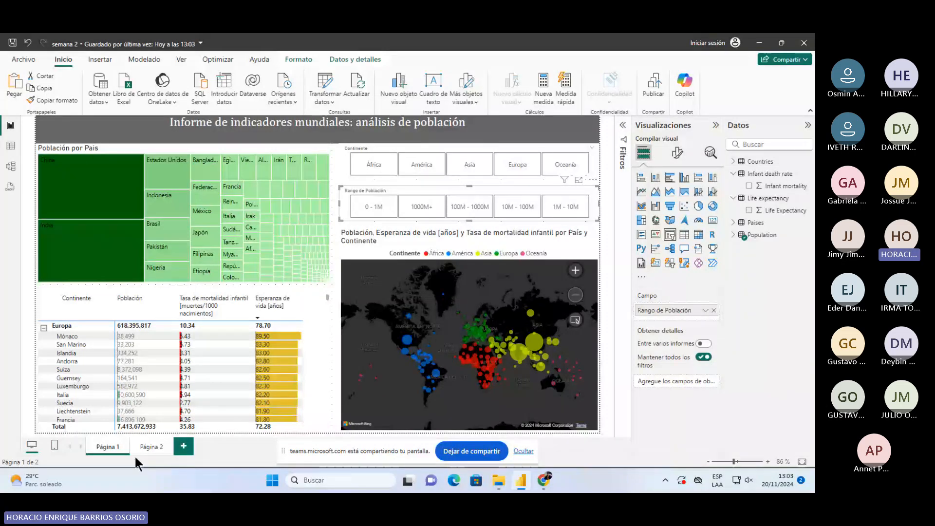
- Add an empty slicer to Página 2 beneath the title and shrink it to a strip half the blank area's width
left_click(145, 447)
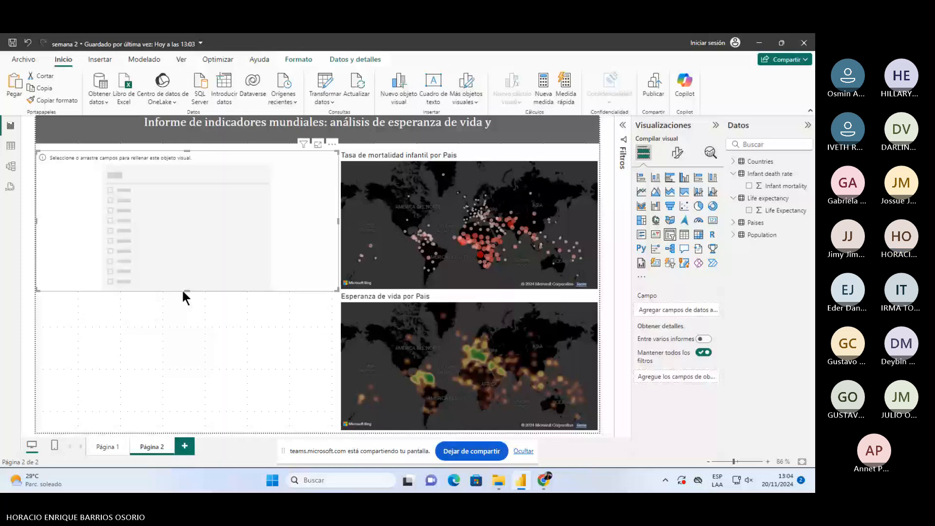
left_click_drag(183, 292, 185, 185)
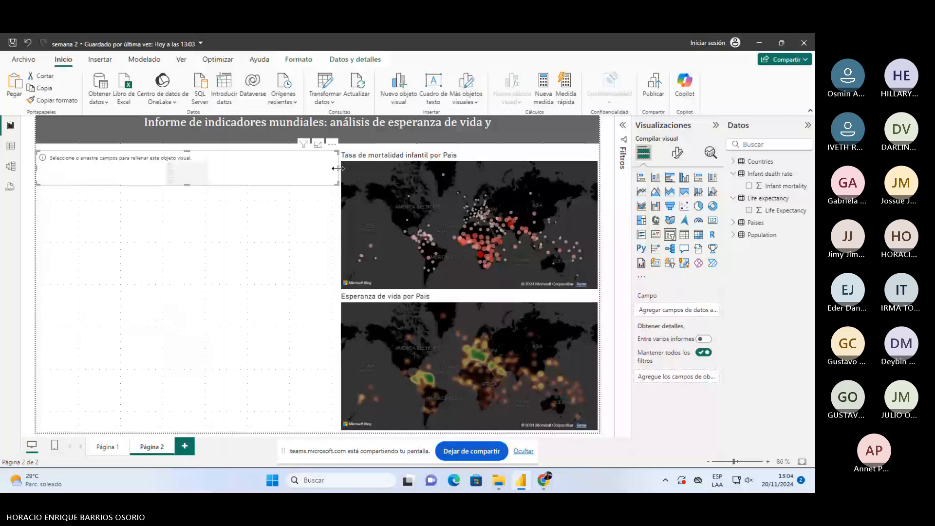
left_click_drag(337, 168, 190, 168)
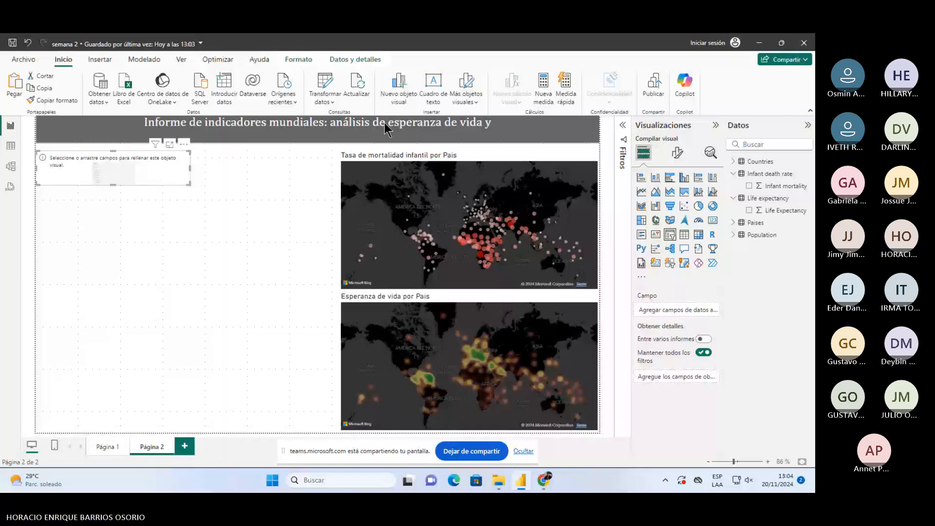
left_click(385, 158)
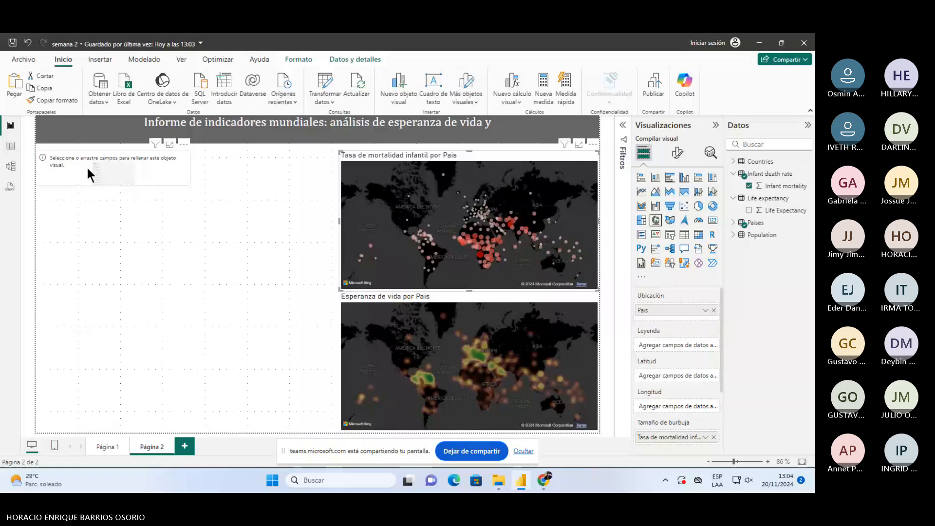
key("ctrl+v")
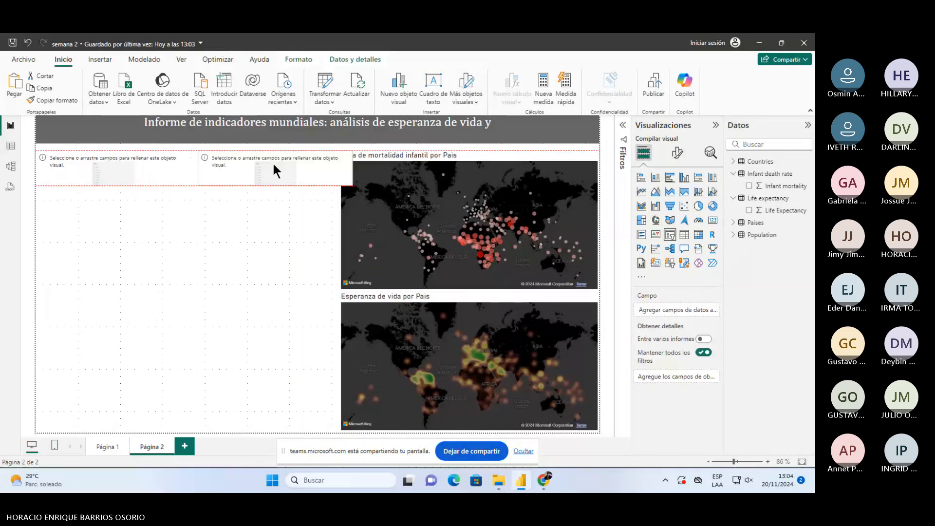
left_click_drag(273, 162, 259, 163)
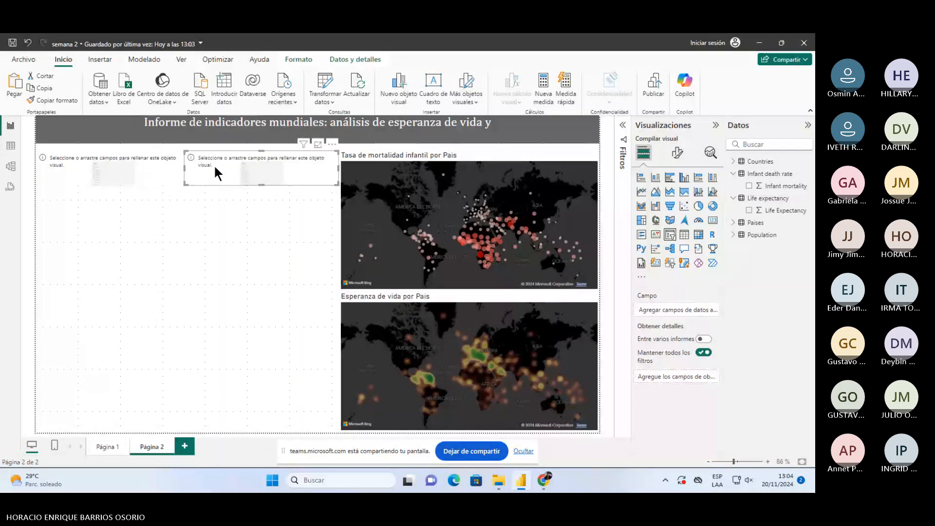
key("ctrl+z")
key("ctrl+z")
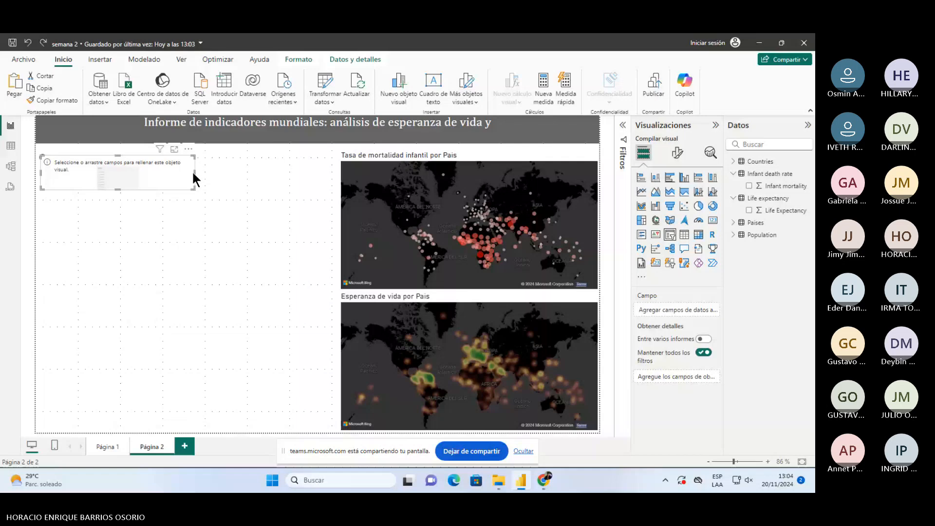
- Resize the empty slicer on Página 2 into a narrower, taller block beneath the report title
left_click_drag(193, 174, 148, 175)
key("ctrl+z")
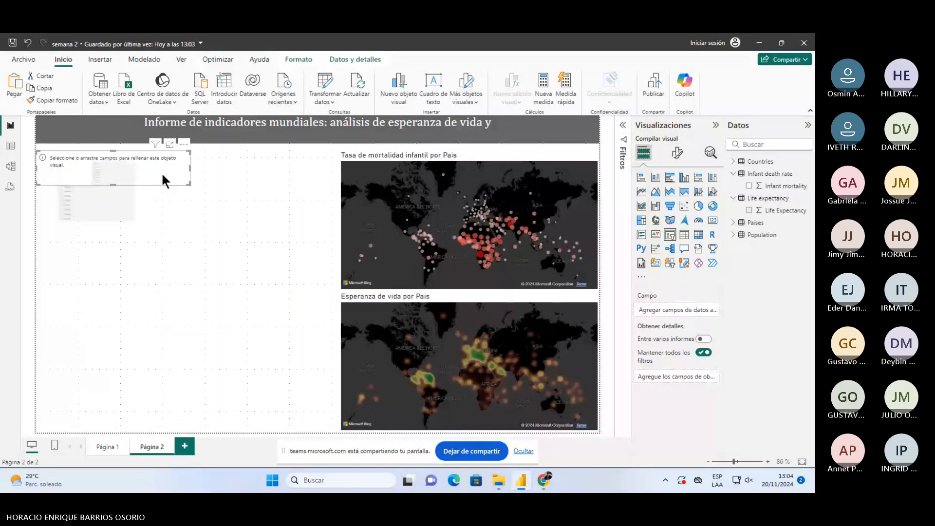
key("ctrl+z")
key("ctrl+z")
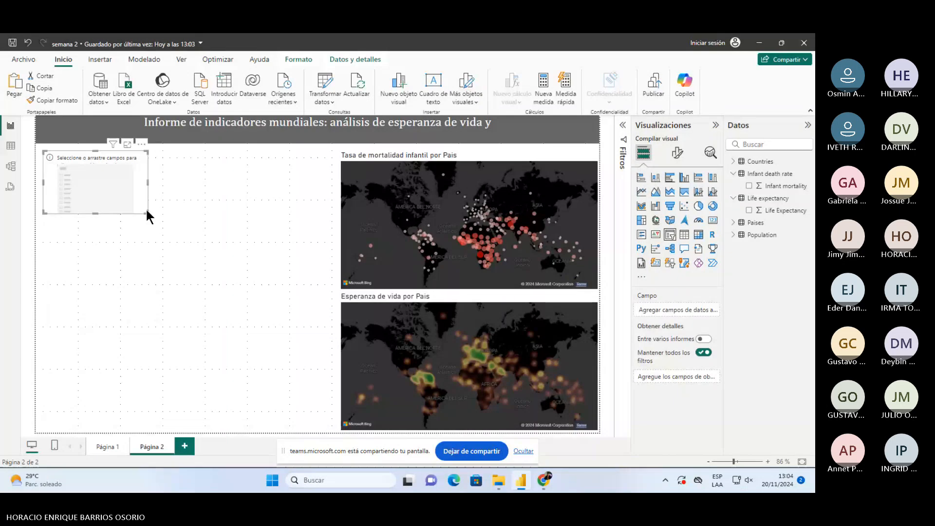
key("ctrl+z")
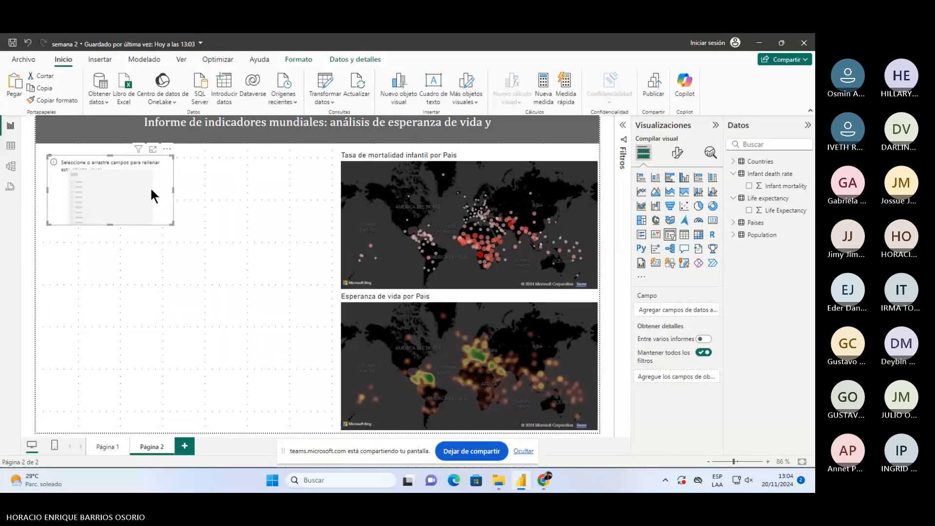
- Duplicate the empty slicer three times and arrange the four slicers in a two-by-two grid beside the infant mortality map
key("ctrl+v")
key("ctrl+v")
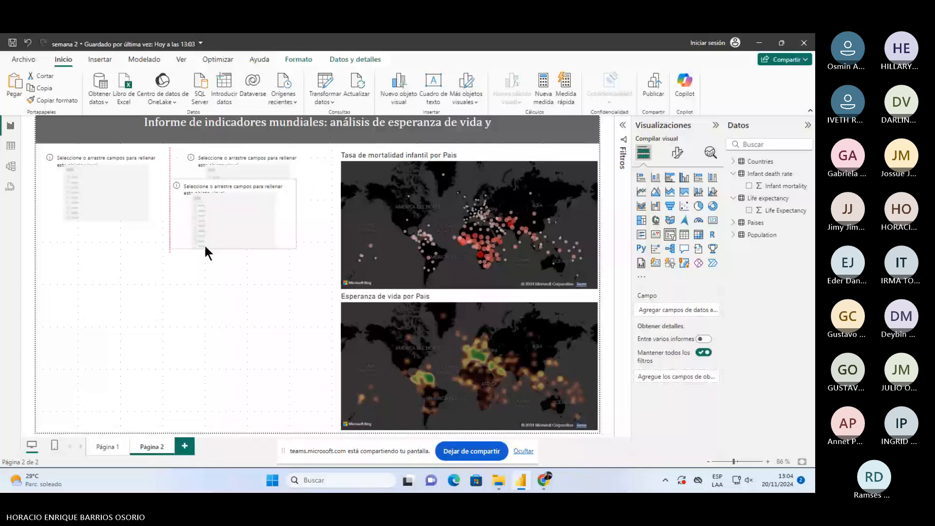
left_click_drag(205, 247, 61, 276)
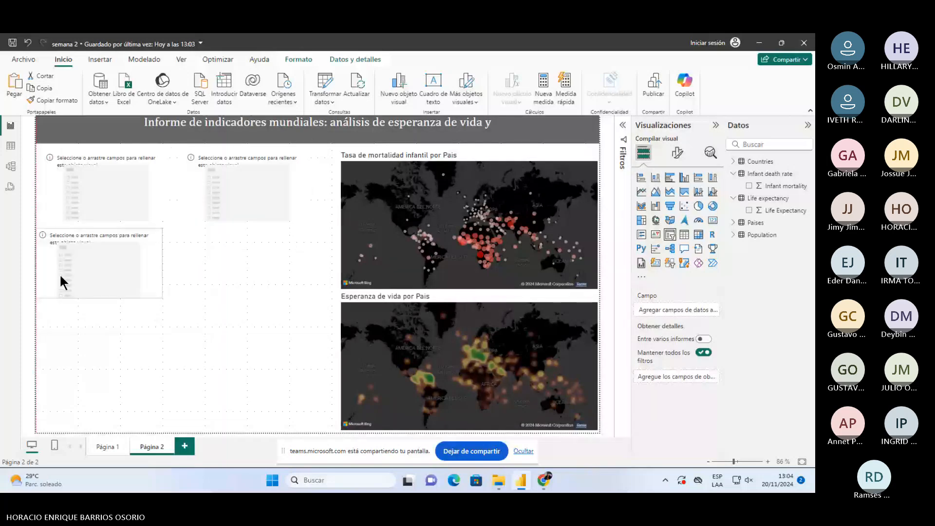
left_click(119, 273)
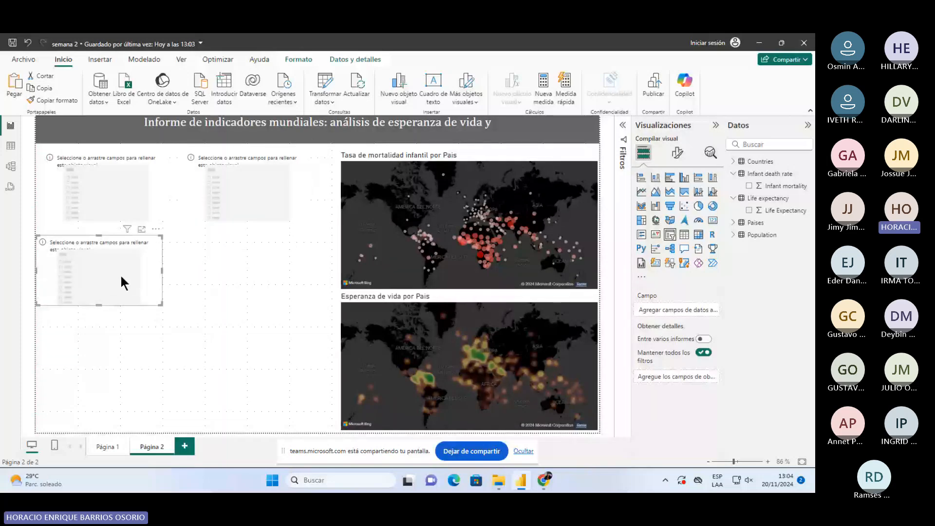
left_click_drag(120, 274, 255, 252)
key("ctrl+v")
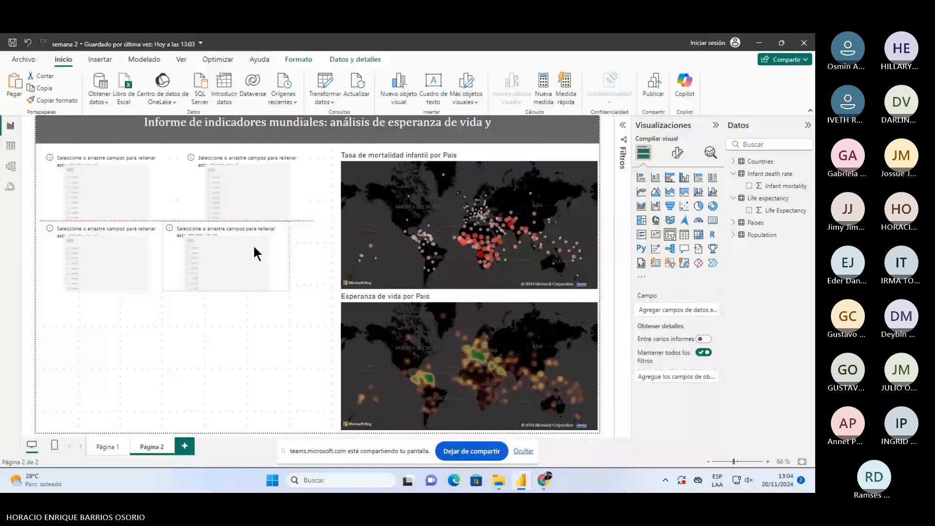
- Insert an empty scatter chart below the four slicers, filling the area beside the life expectancy map
left_click(145, 331)
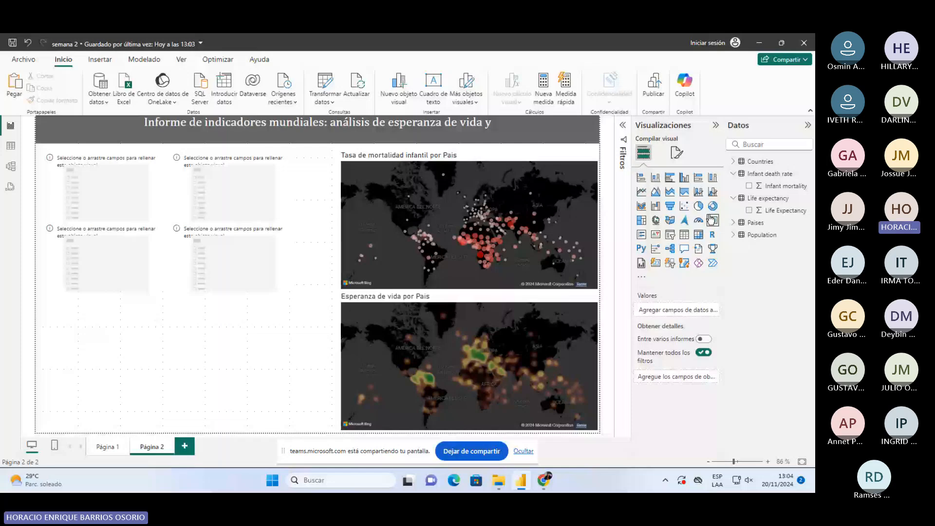
left_click(685, 207)
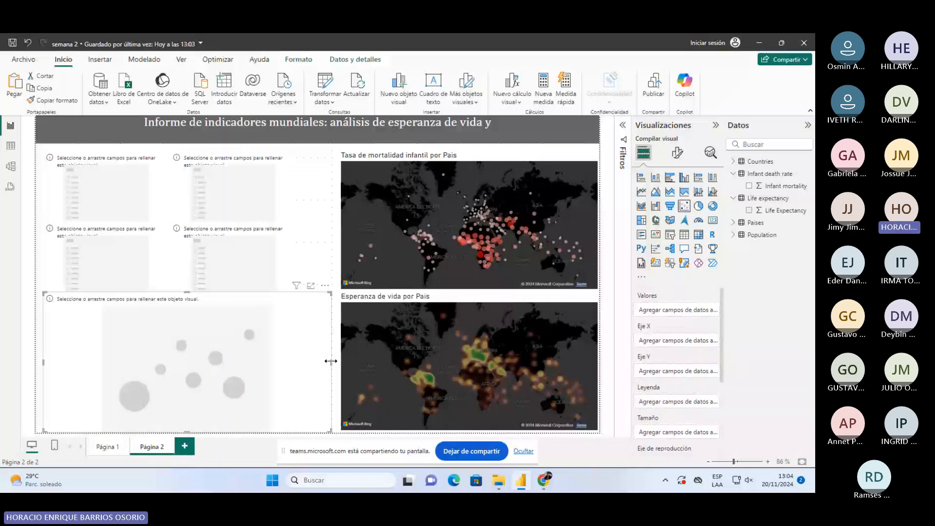
left_click(270, 259)
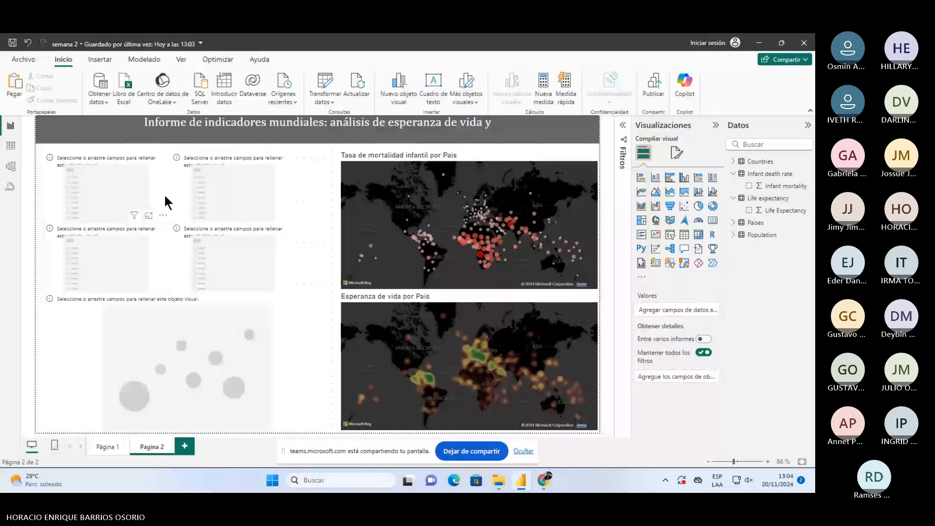
- Open the Power Query Editor to transform the report's data
left_click(240, 219)
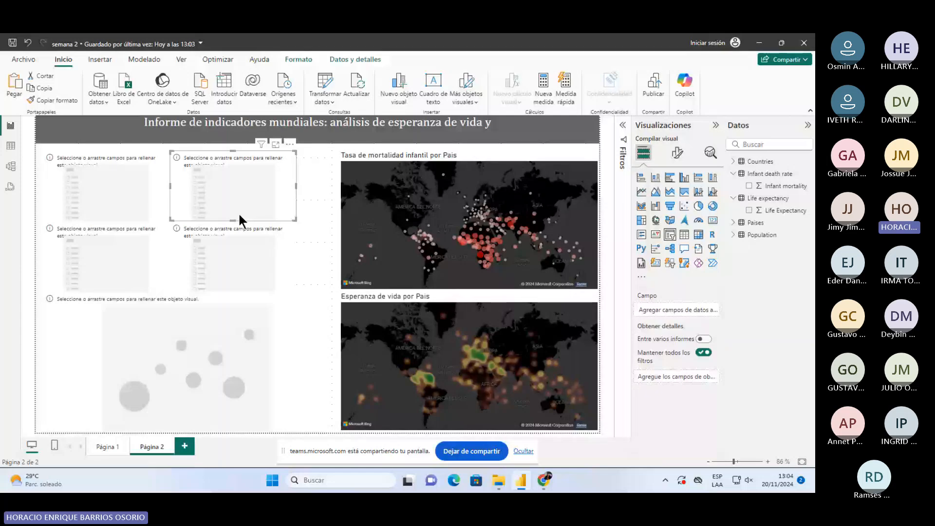
left_click(325, 87)
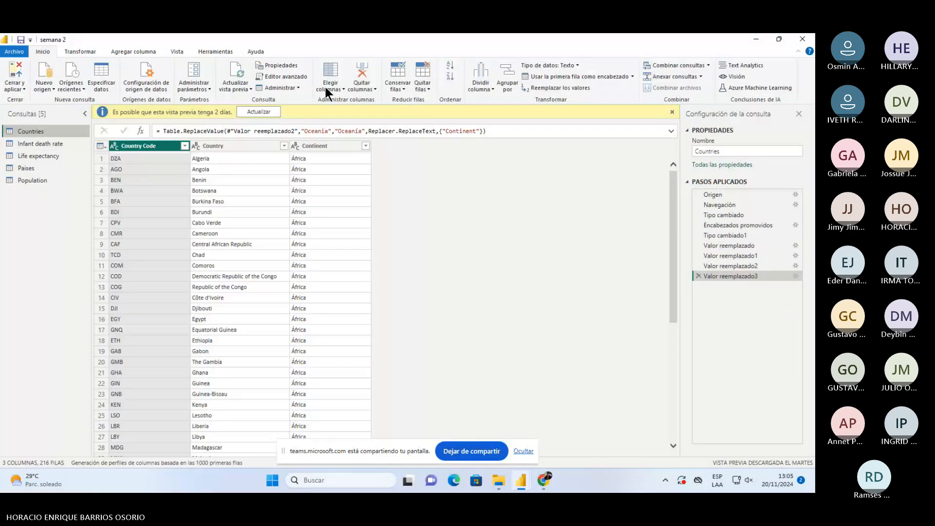
- Refresh the outdated data previews of the queries, then return to the Infant death rate query
left_click(272, 113)
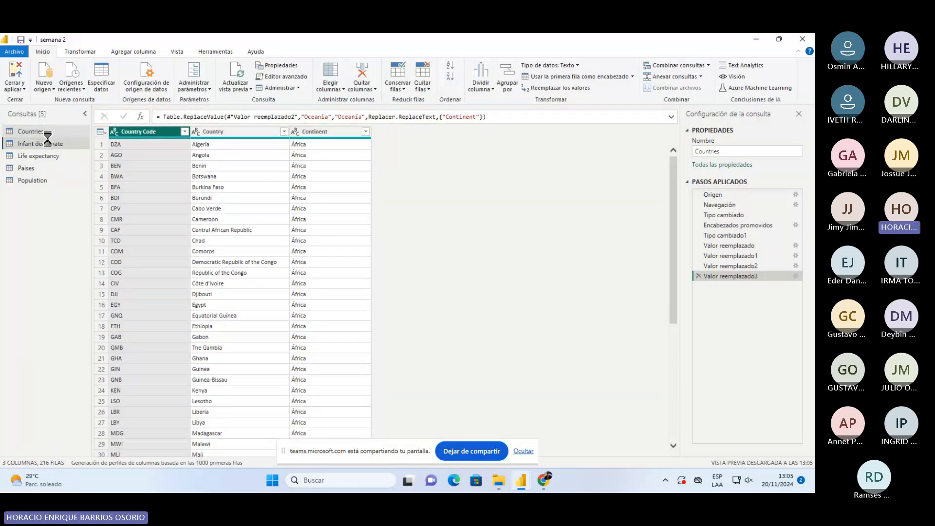
left_click(38, 156)
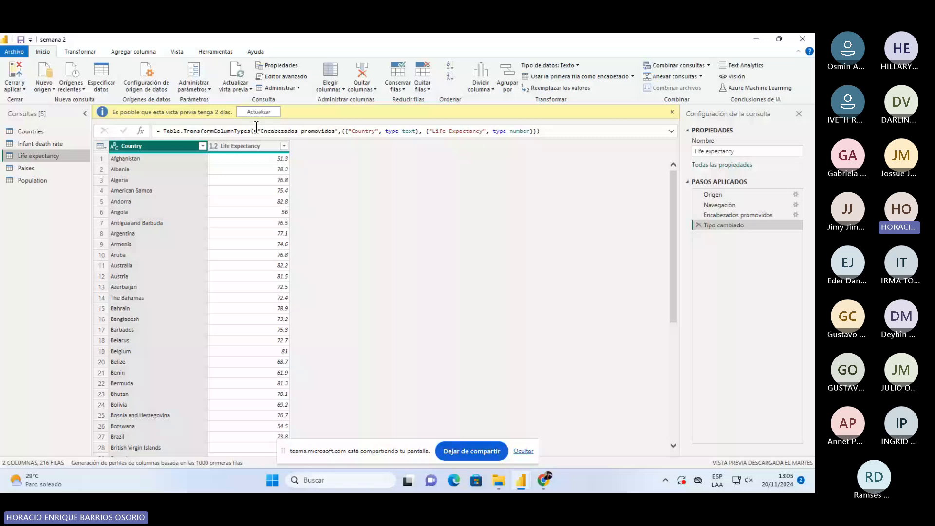
key("Down")
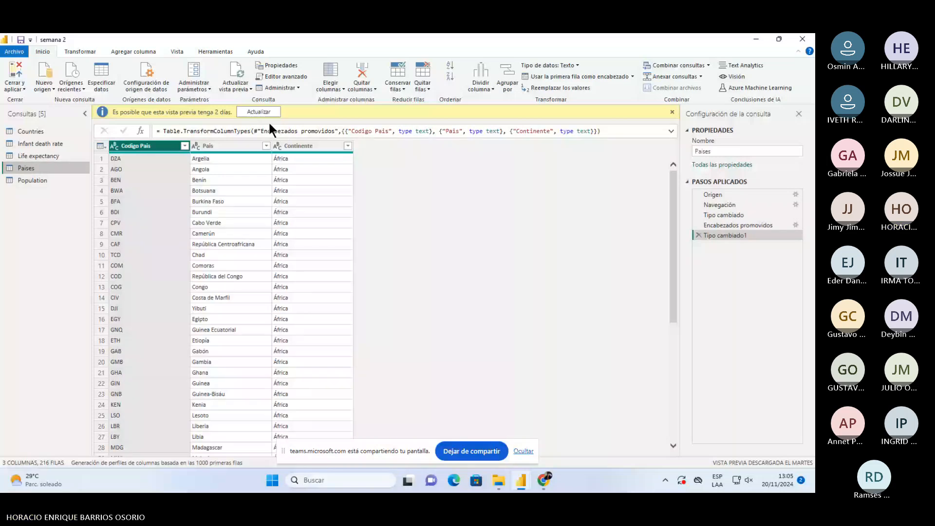
key("Down")
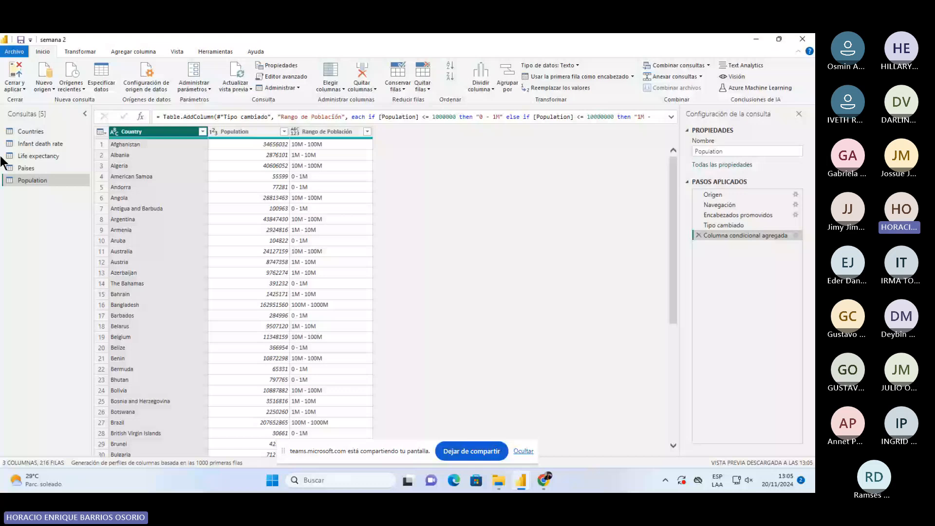
key("Up")
key("Up")
key("Up")
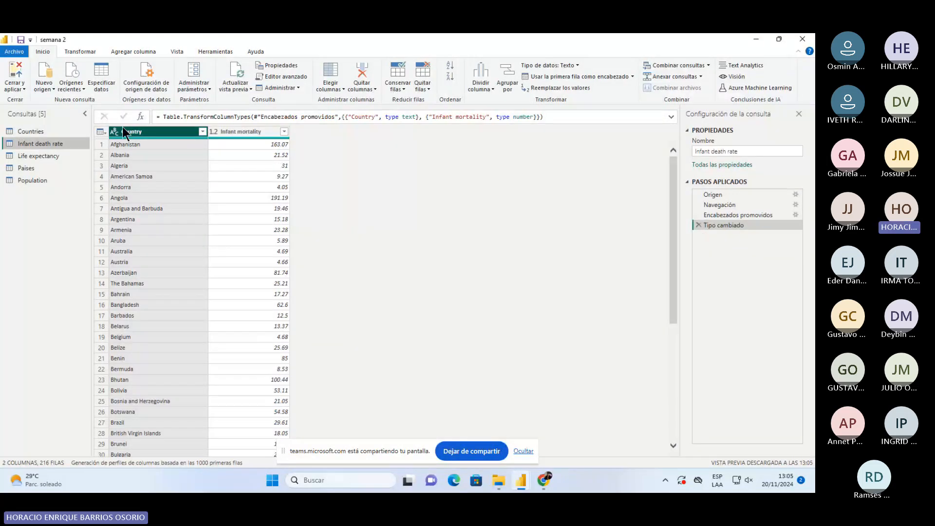
- Start a conditional column in the Infant death rate query and name it Rango mortalidad infantil
left_click(130, 51)
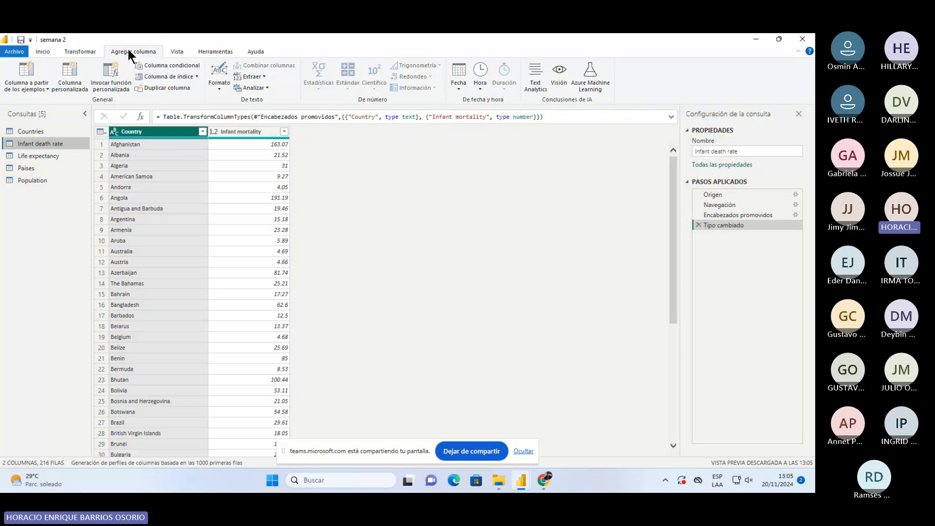
left_click(148, 62)
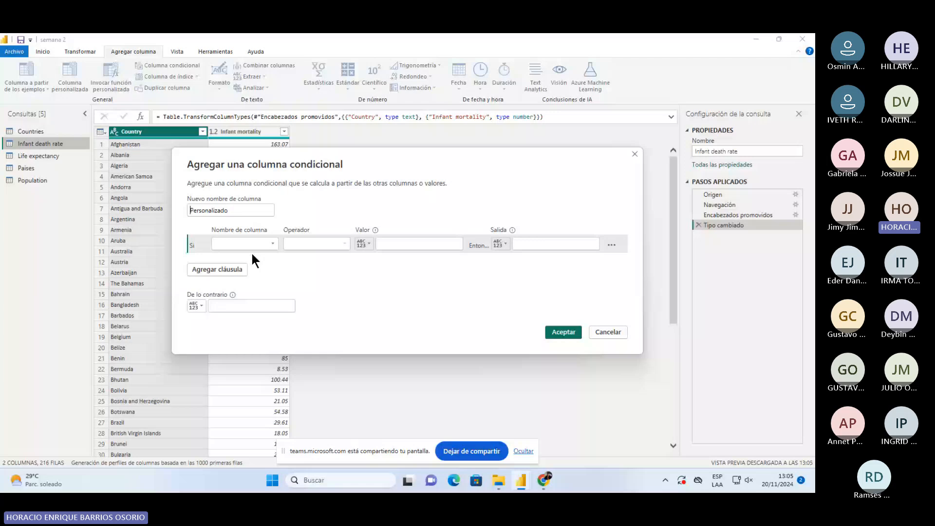
key("ctrl+a")
key("BackSpace")
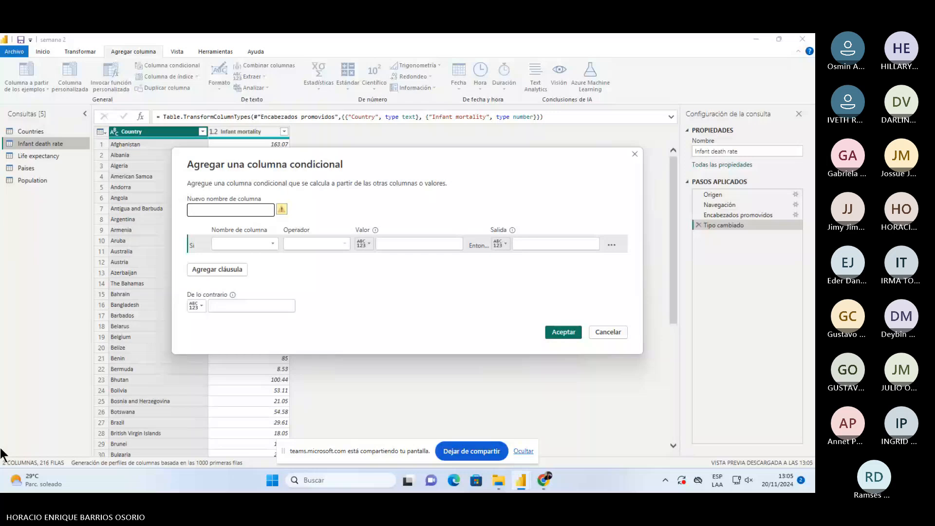
type("R")
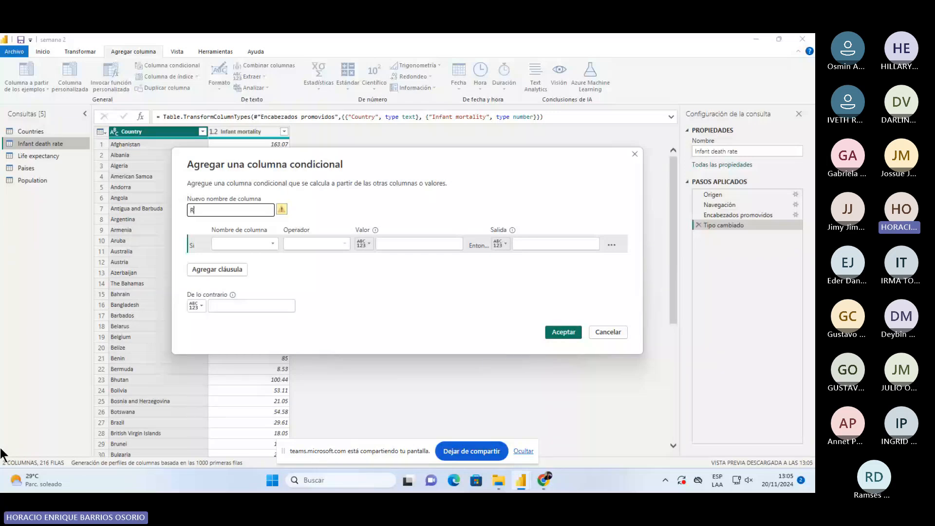
type("ango m")
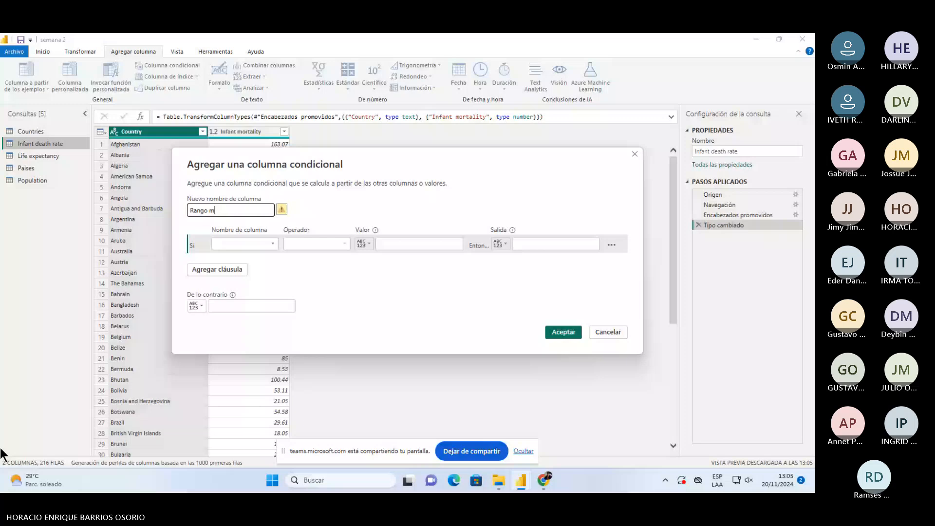
type("ortalida")
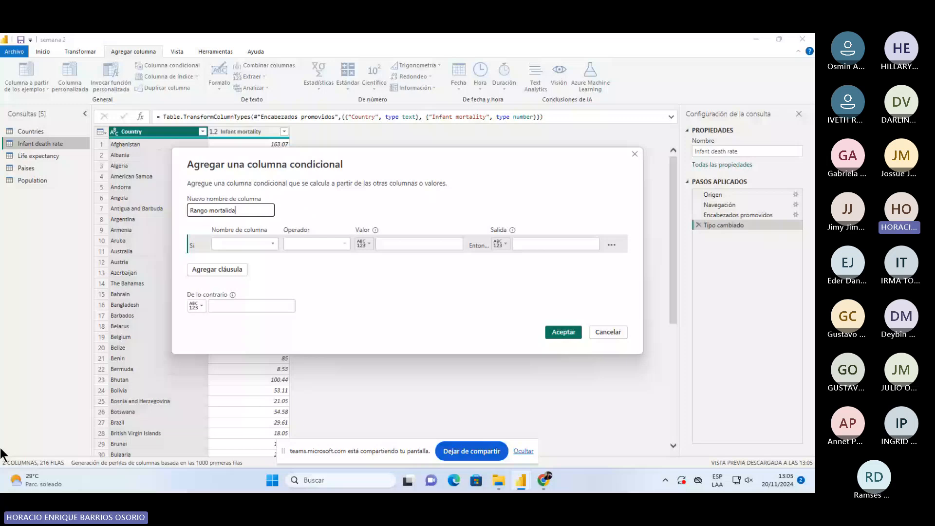
type("d infantil")
key("Tab")
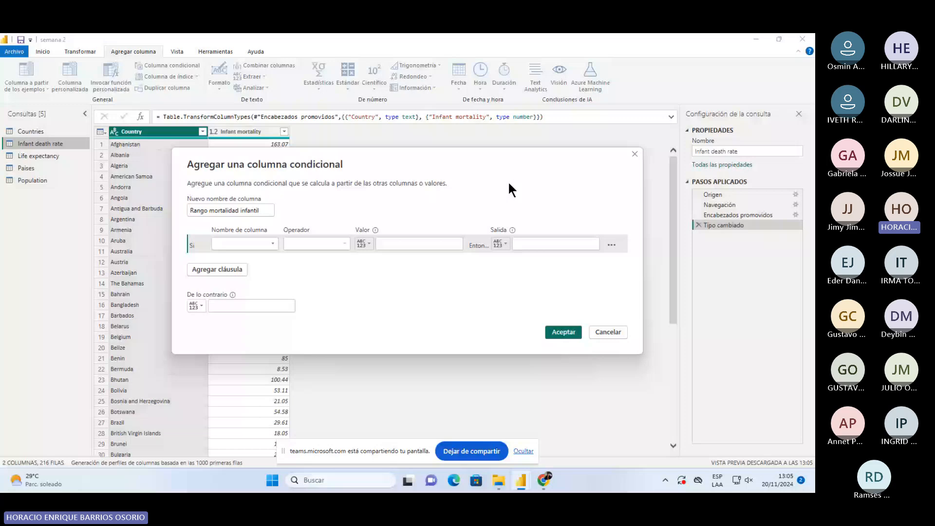
- Base the first clause on the Infant mortality column and set its output to 0 - 25
left_click(260, 280)
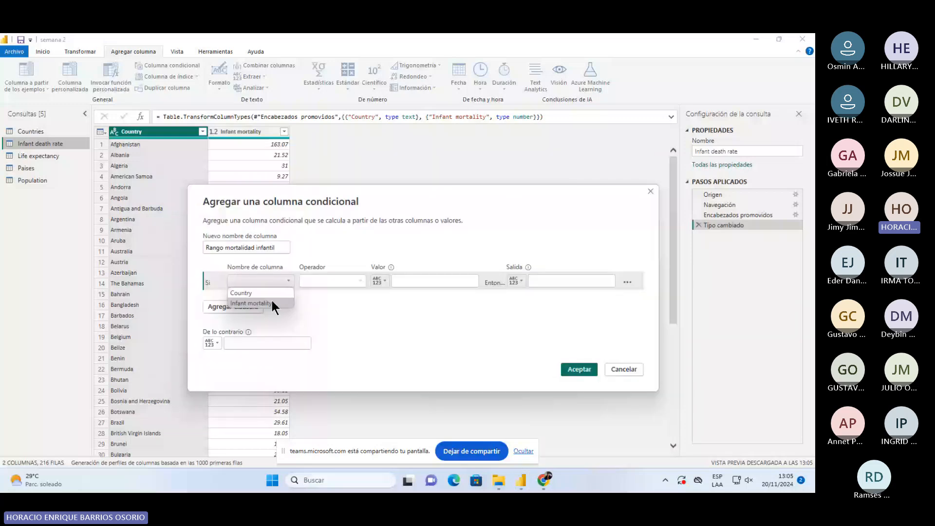
left_click(272, 300)
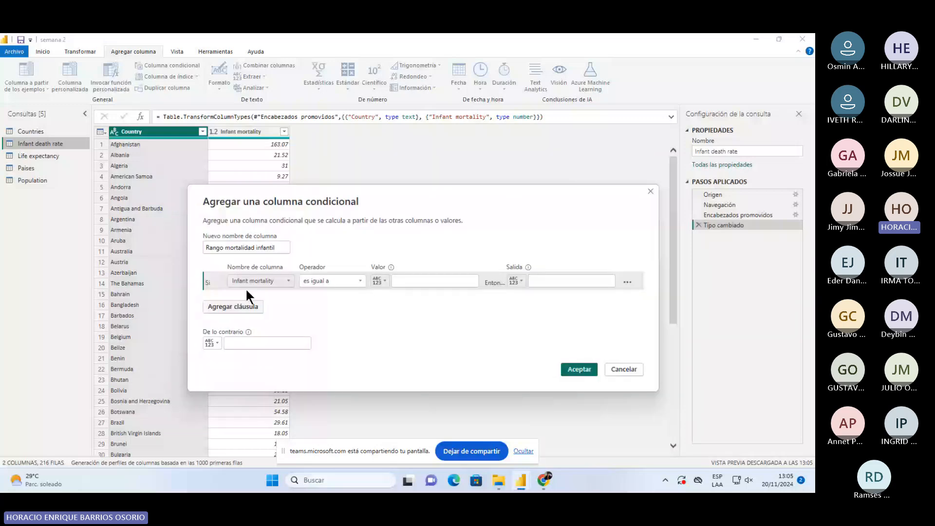
left_click(560, 282)
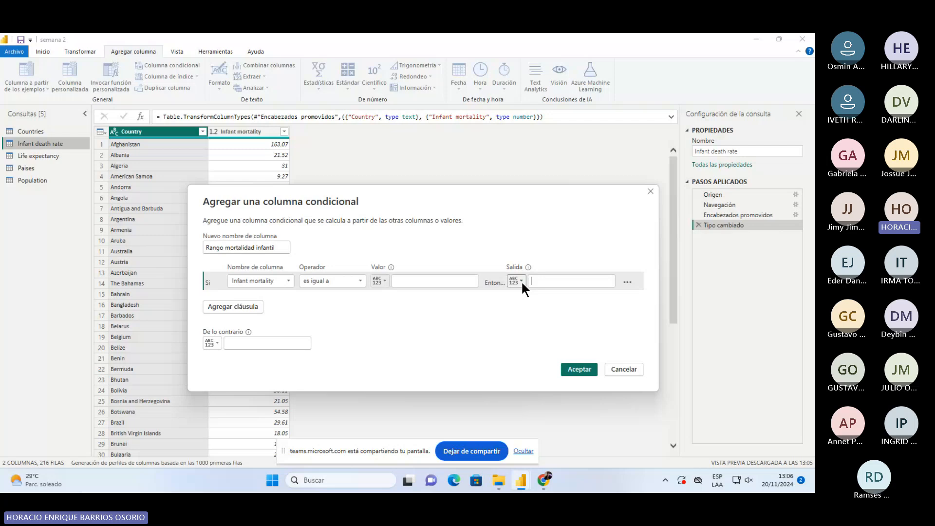
type("0 - 25 fallecimeit")
key("BackSpace")
key("BackSpace")
key("BackSpace")
key("BackSpace")
key("BackSpace")
key("BackSpace")
key("BackSpace")
key("BackSpace")
key("BackSpace")
key("BackSpace")
key("BackSpace")
key("BackSpace")
- Set the first clause's comparison to "es menor o igual que" with the value 25
left_click(506, 324)
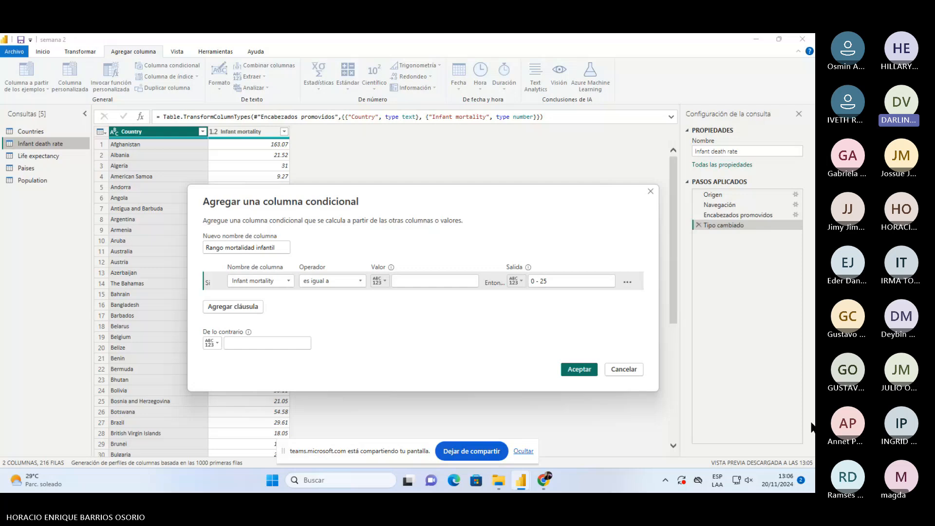
type("25")
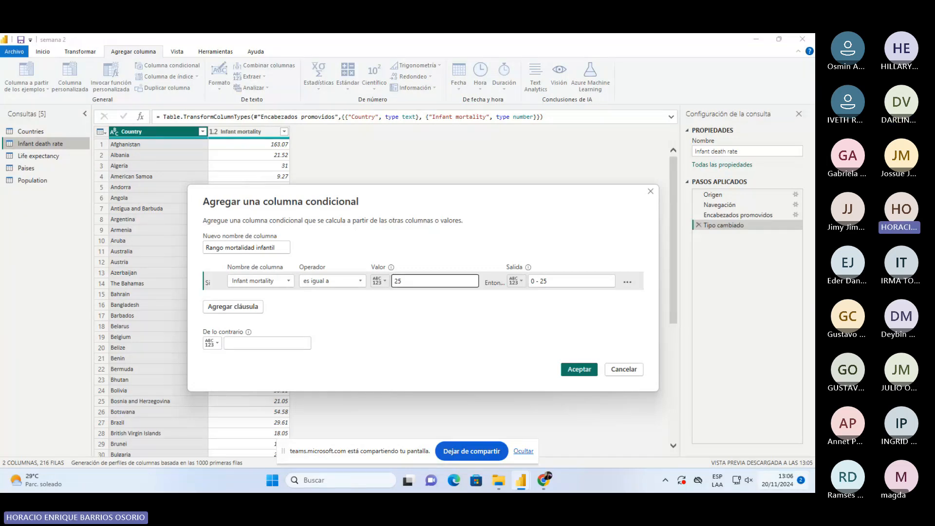
left_click(340, 275)
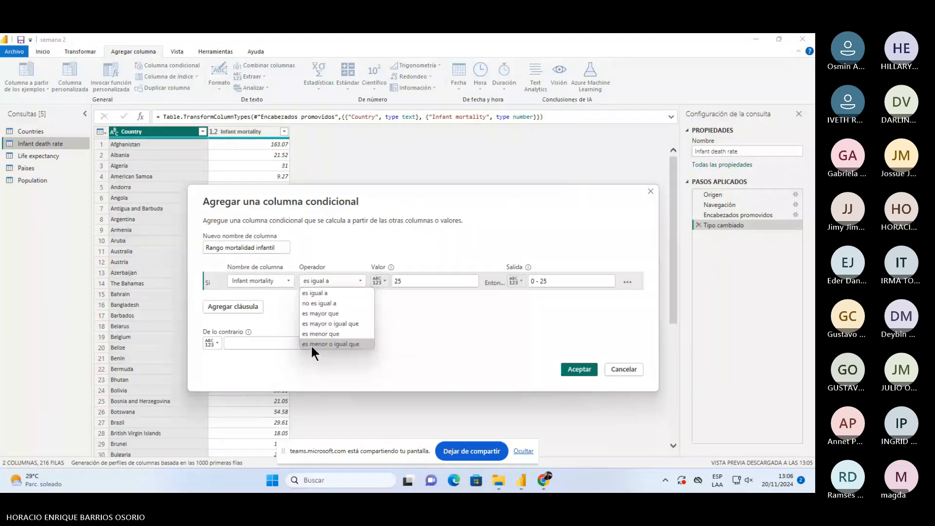
left_click(311, 344)
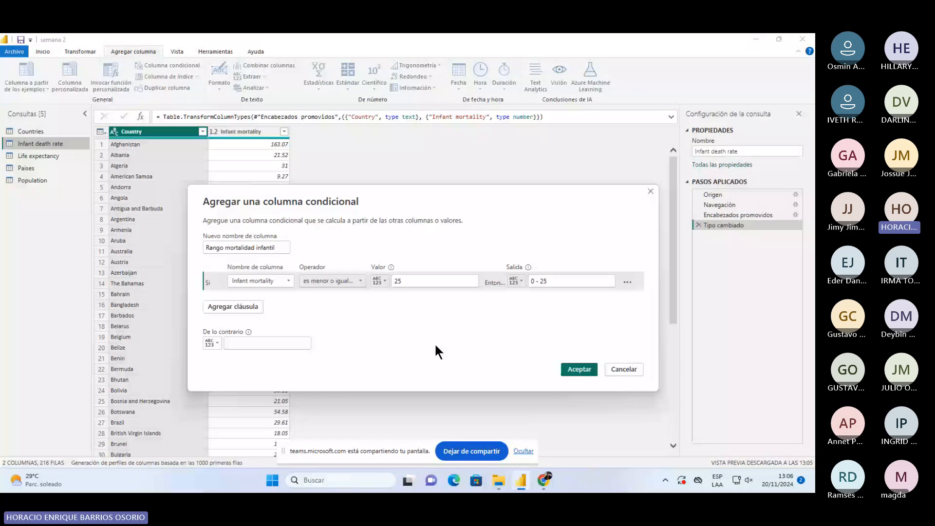
- Add a second clause returning 26 - 50 when Infant mortality "es menor o igual que" 50
left_click(236, 313)
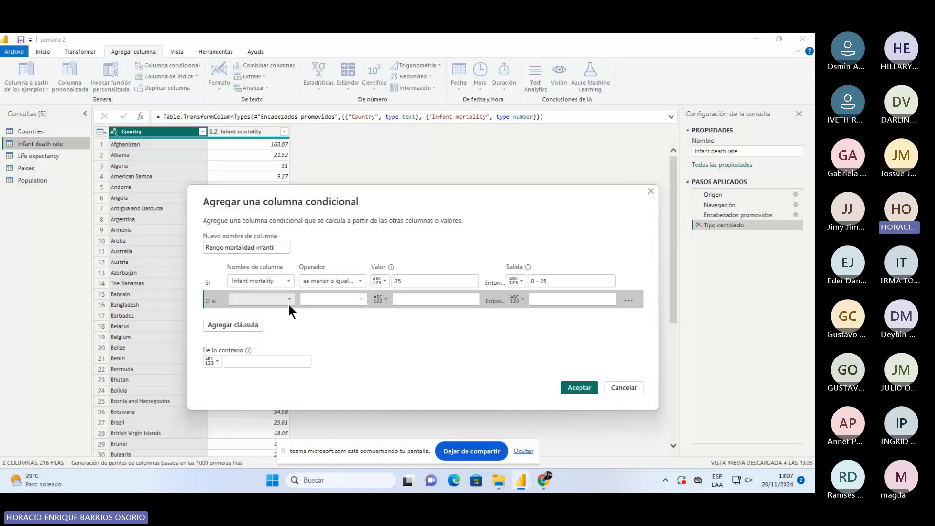
left_click(263, 298)
left_click(254, 322)
left_click(331, 299)
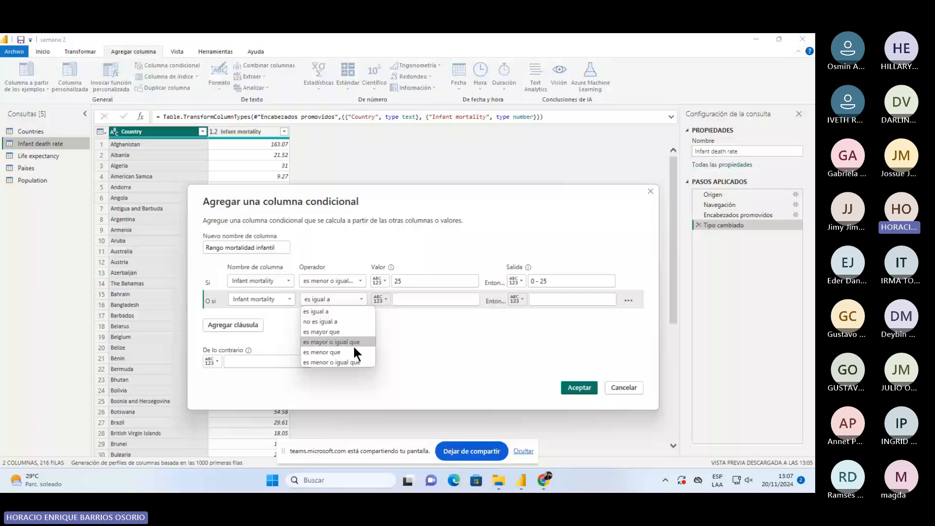
left_click(341, 362)
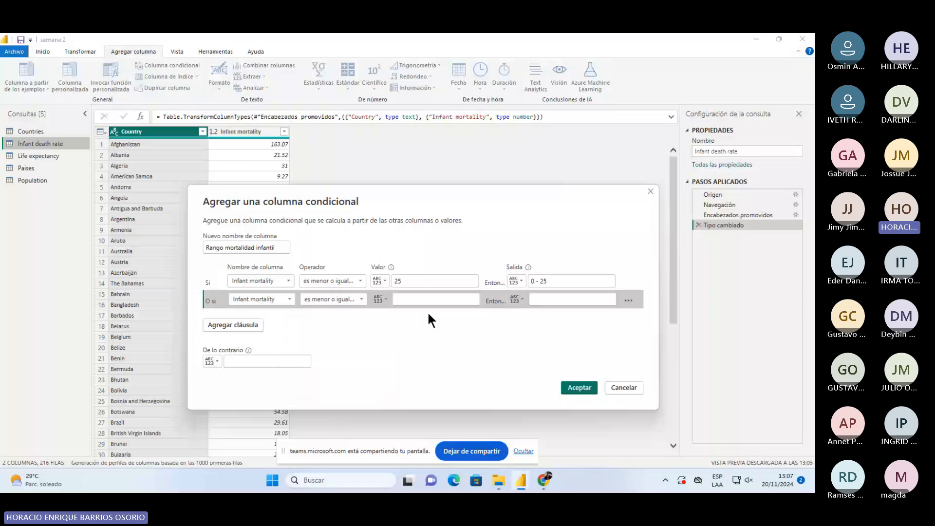
left_click(430, 300)
type("50")
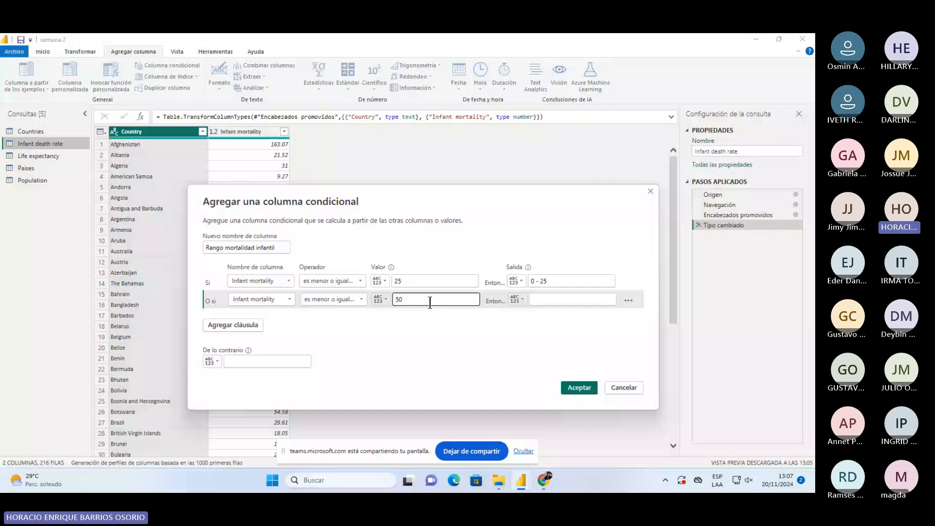
left_click(570, 299)
type("26 - 50")
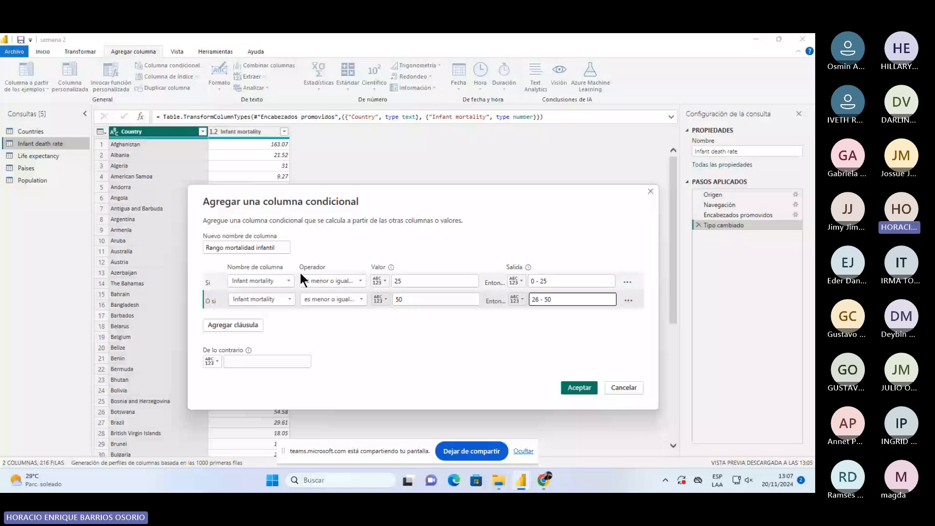
left_click(362, 281)
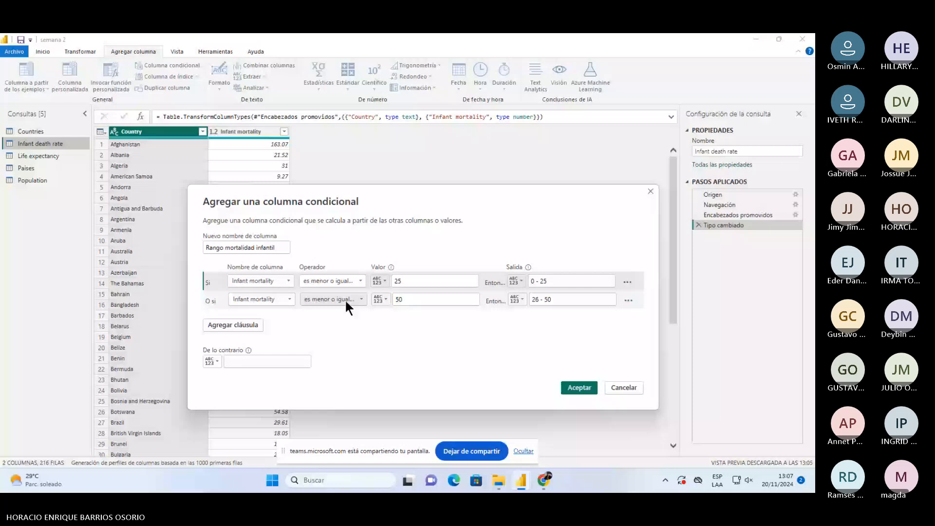
- Add a third clause returning 51 - 75 when Infant mortality "es menor o igual que" 75
left_click(234, 324)
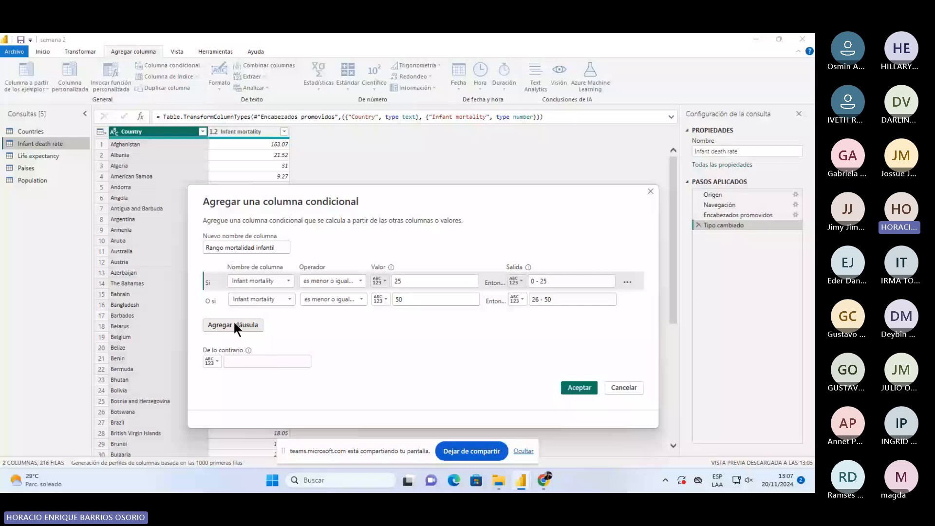
left_click(234, 324)
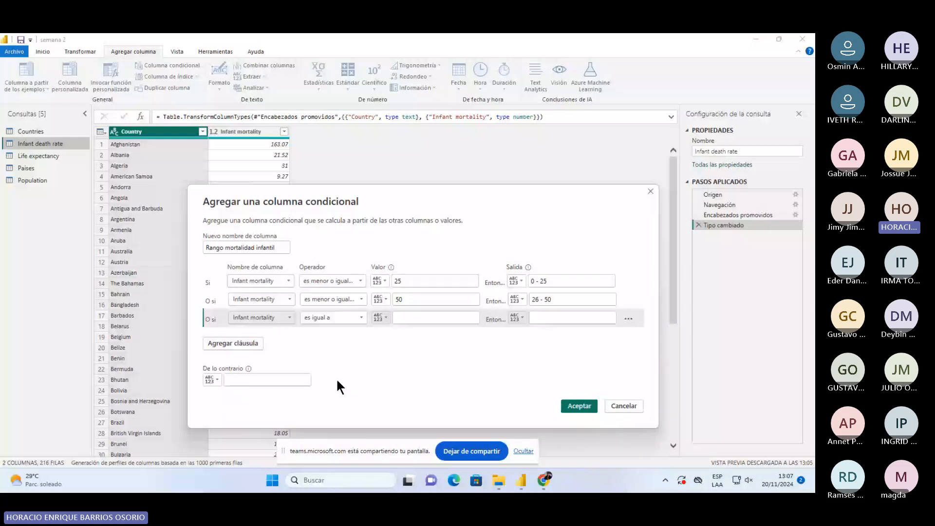
left_click(334, 317)
left_click(334, 382)
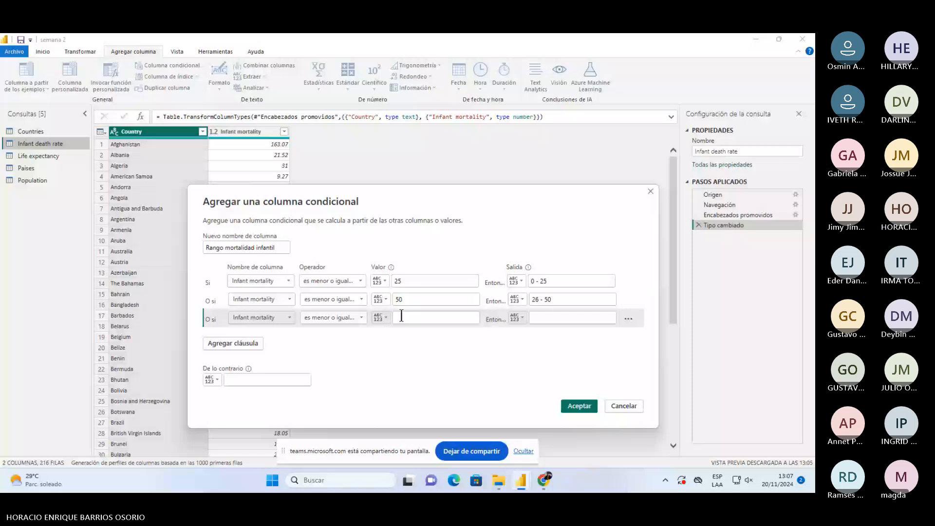
left_click(401, 316)
type("75")
left_click(544, 319)
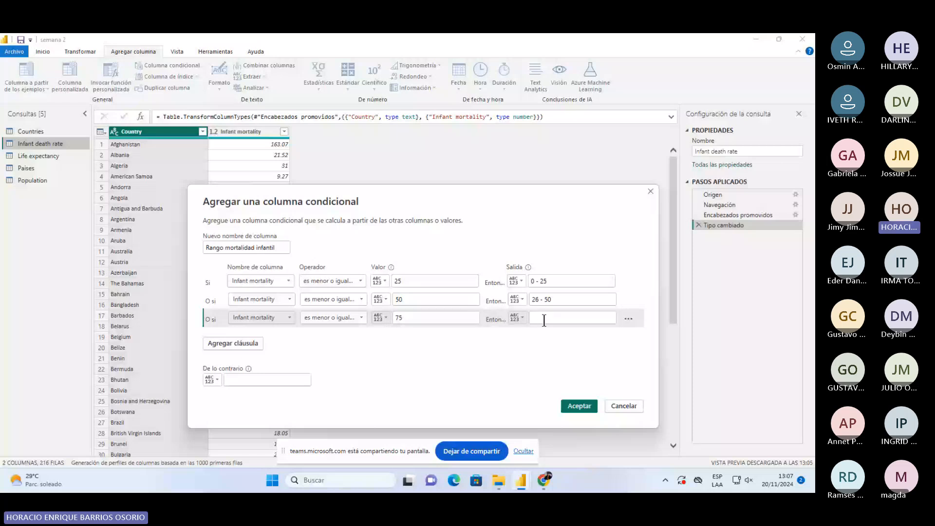
type("51 -")
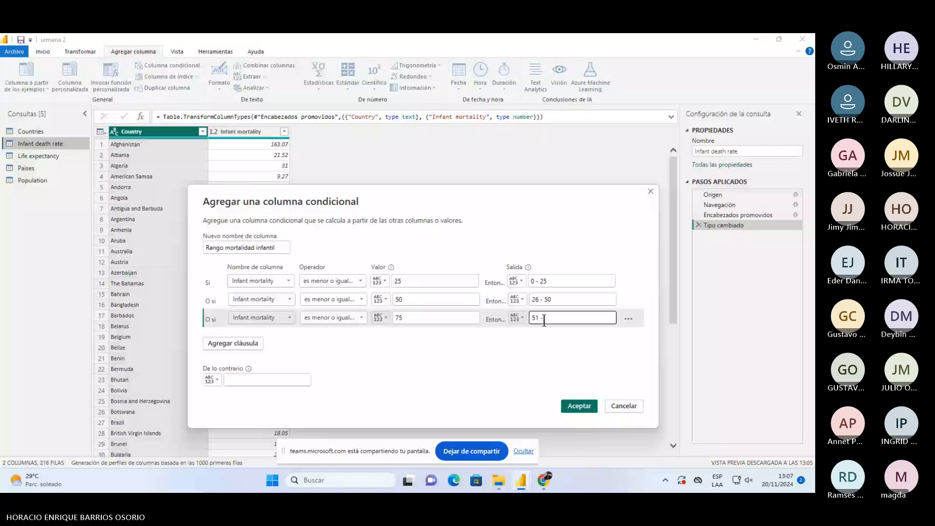
type(" 75")
- Add a fourth clause returning 76 - 100 when Infant mortality "es menor o igual que" 100
left_click(233, 343)
left_click(332, 337)
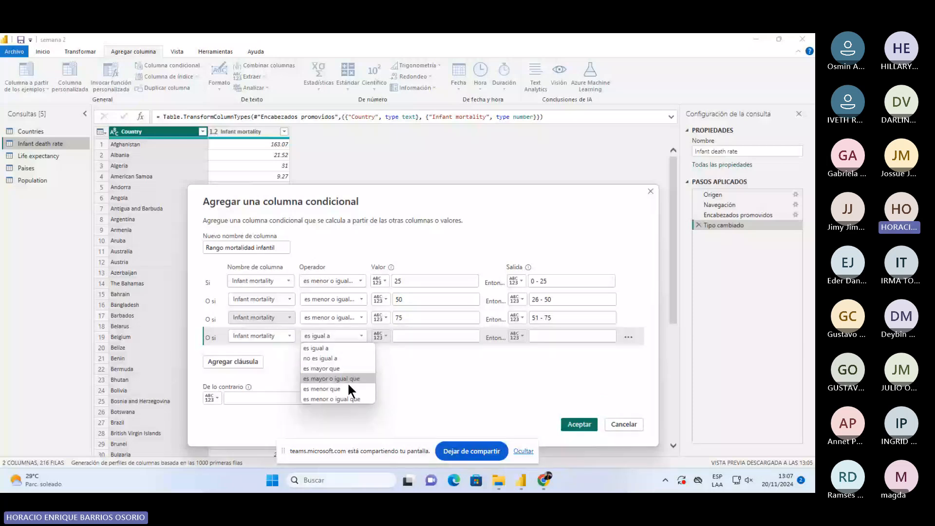
left_click(336, 399)
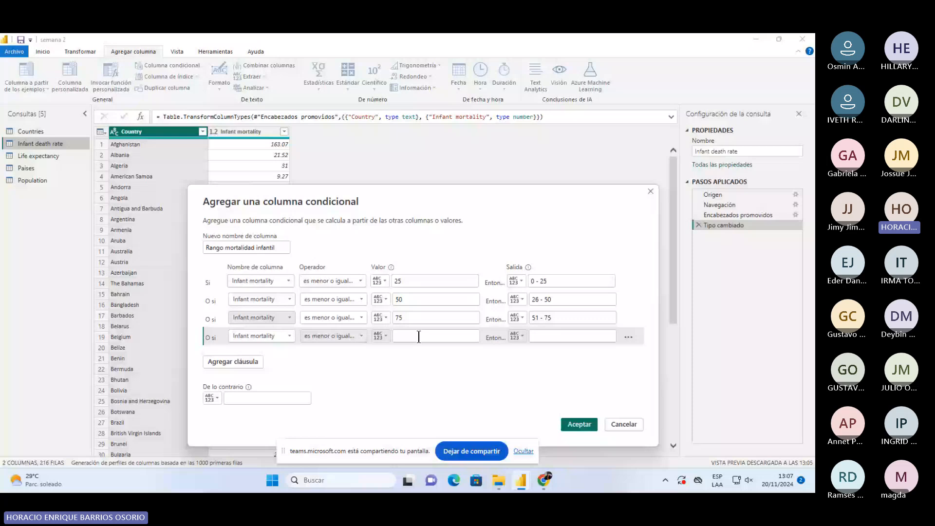
left_click(419, 336)
type("1000")
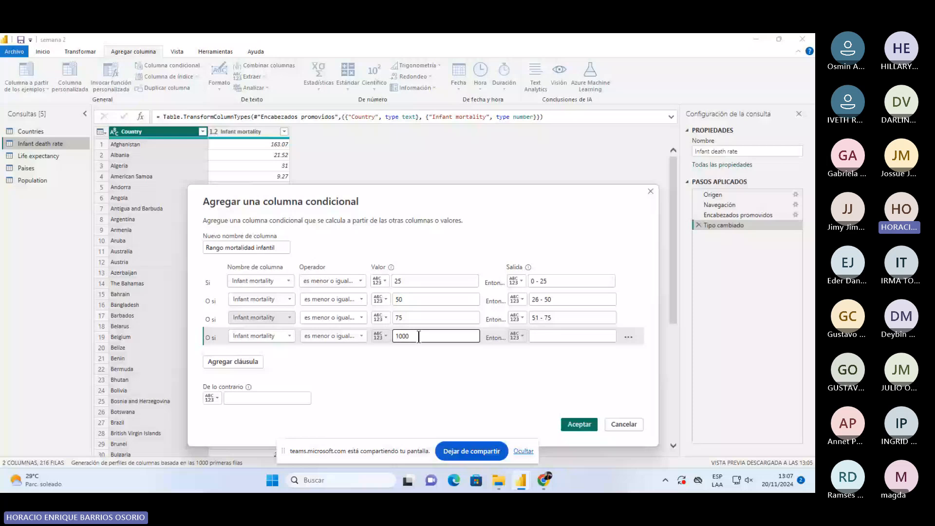
key("BackSpace")
left_click(554, 333)
type("1")
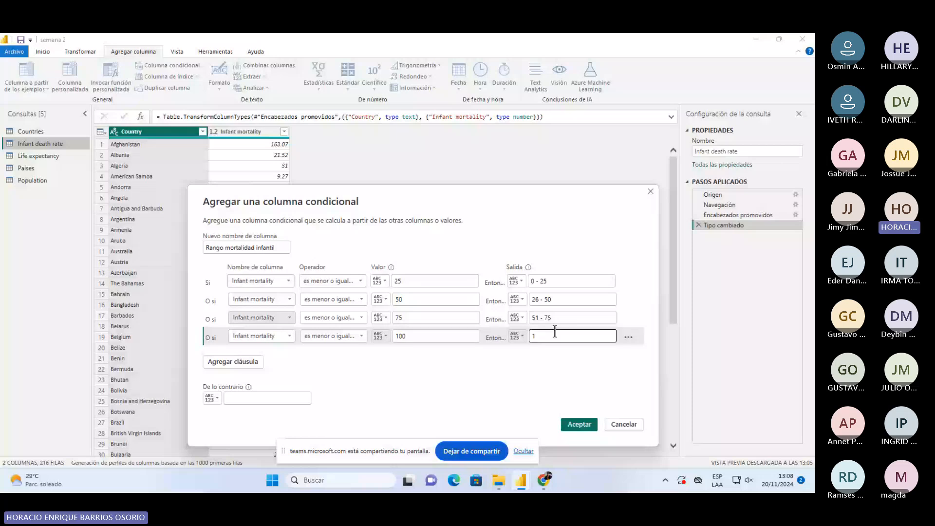
key("BackSpace")
type("76 - 100")
- Add a fifth clause returning 101 - 125 when Infant mortality "es menor o igual que" 125
left_click(221, 360)
left_click(261, 355)
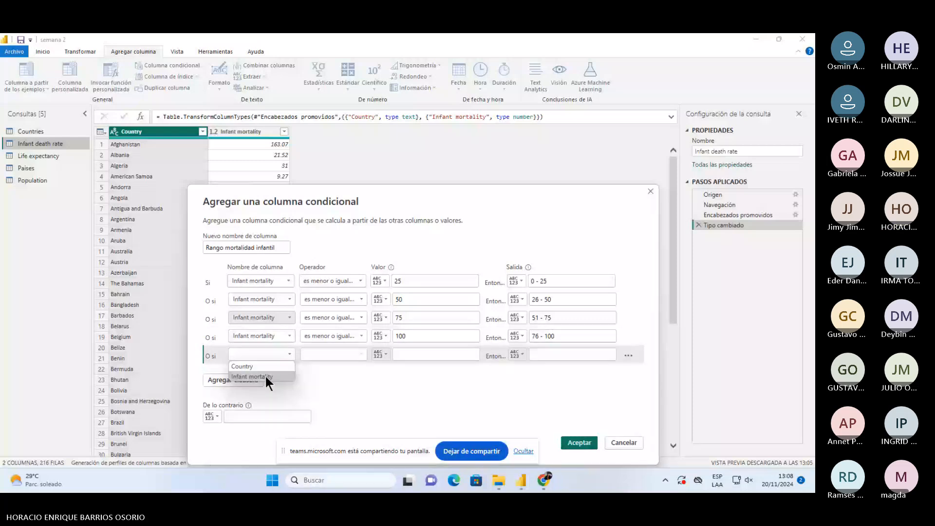
left_click(265, 375)
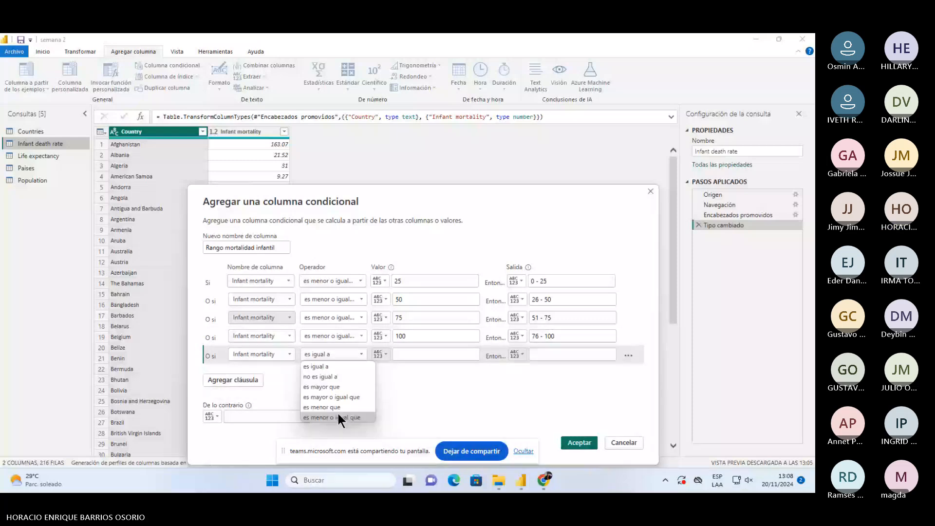
left_click(338, 415)
left_click(419, 355)
type("125")
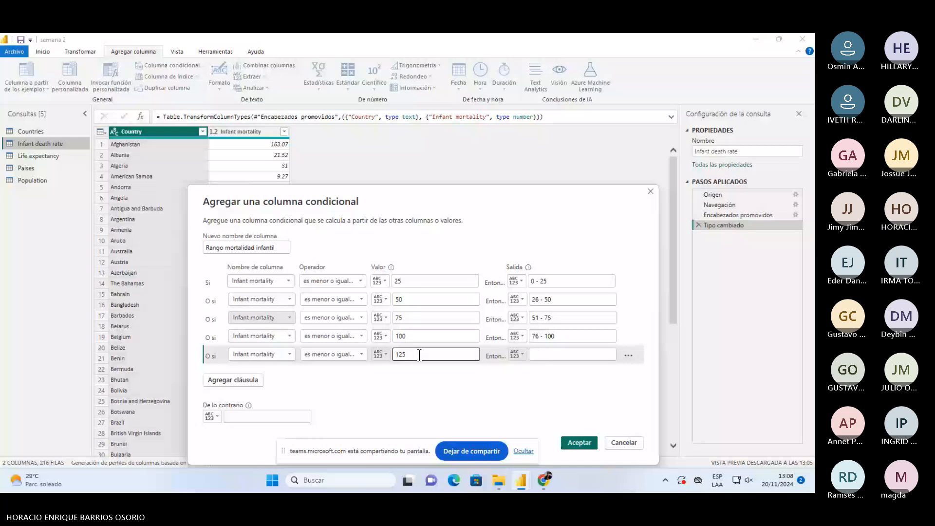
left_click(530, 357)
type("101")
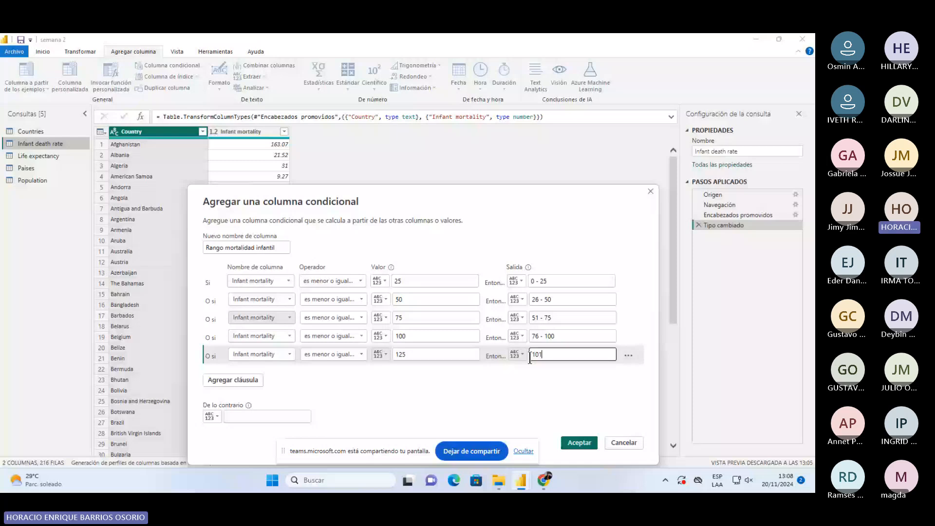
type(" - 125")
- Set the "De lo contrario" output to 125+ and create the Rango mortalidad infantil column
left_click(285, 415)
type("1")
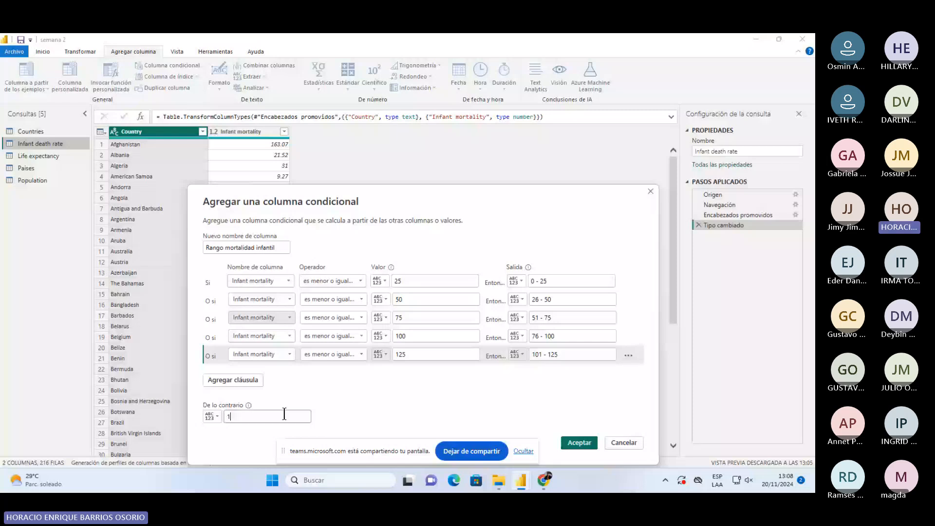
type("25 +")
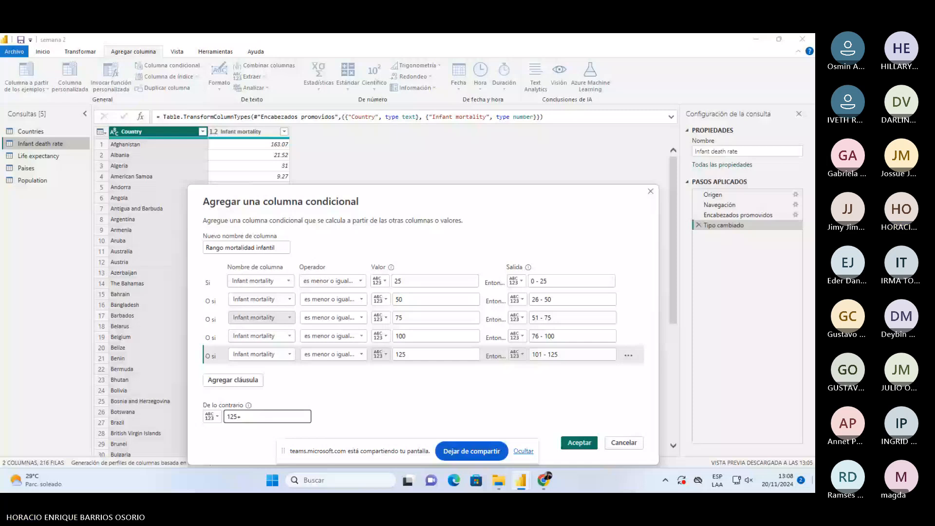
left_click_drag(376, 199, 449, 132)
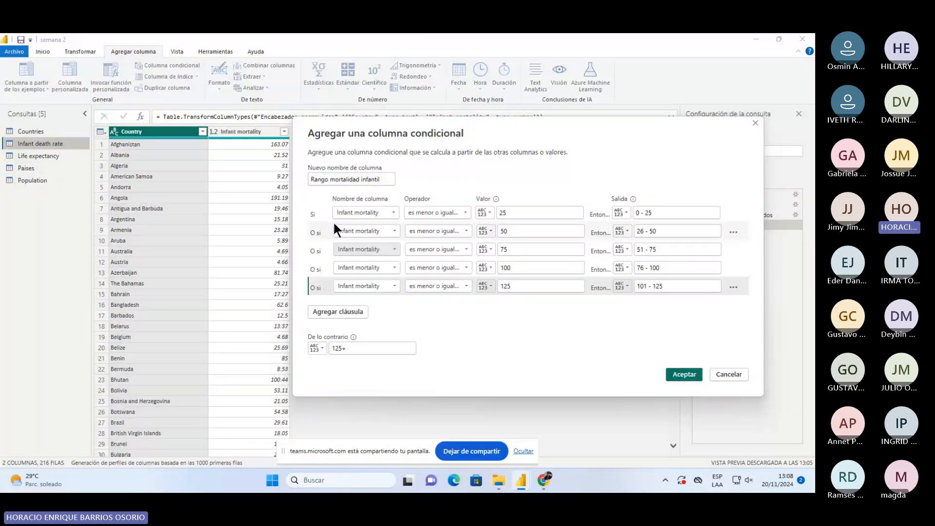
left_click(325, 249)
left_click(325, 283)
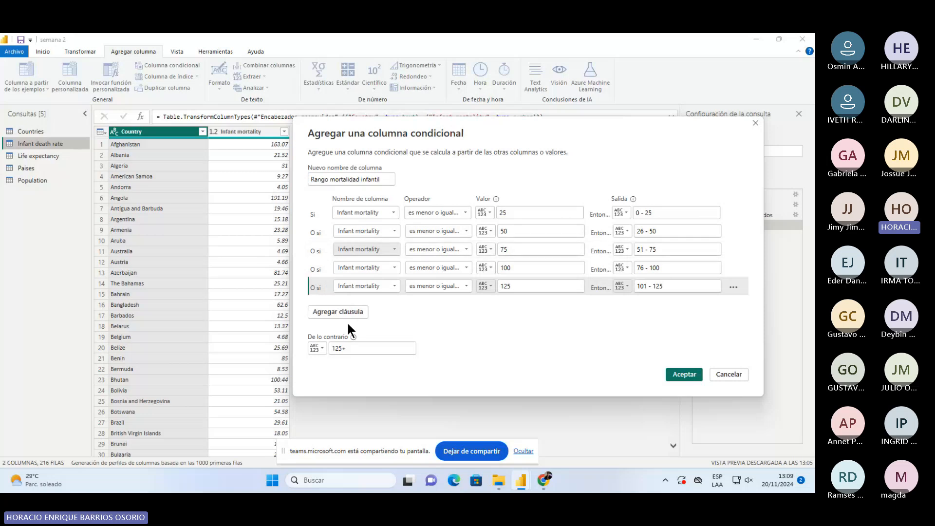
mouse_move(352, 340)
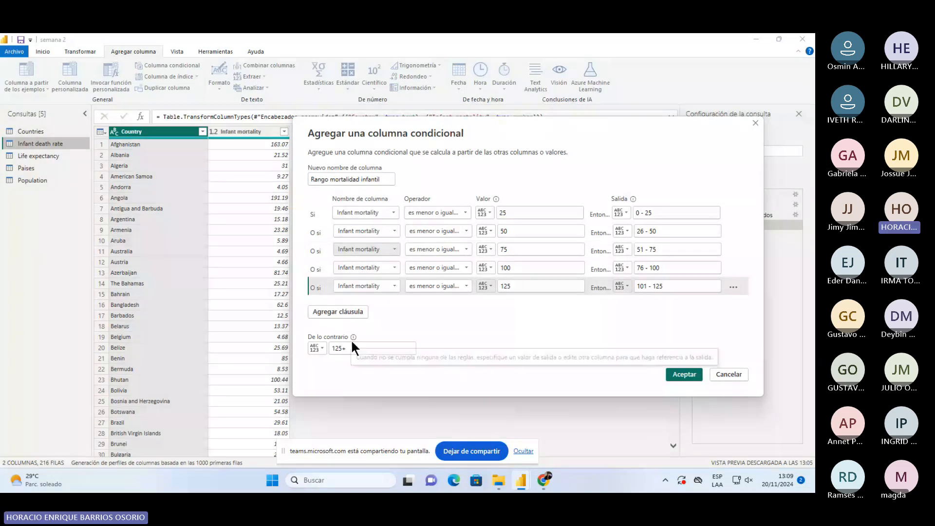
left_click_drag(353, 348, 312, 363)
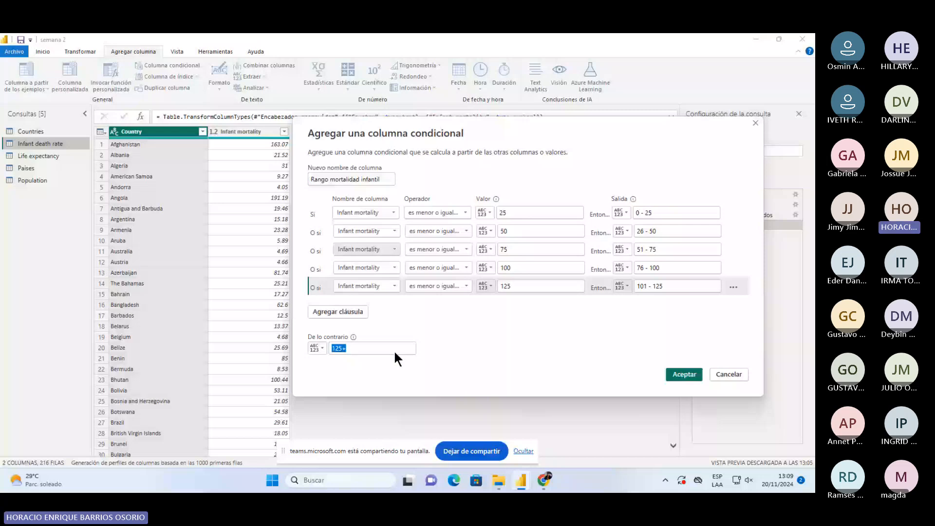
left_click(675, 374)
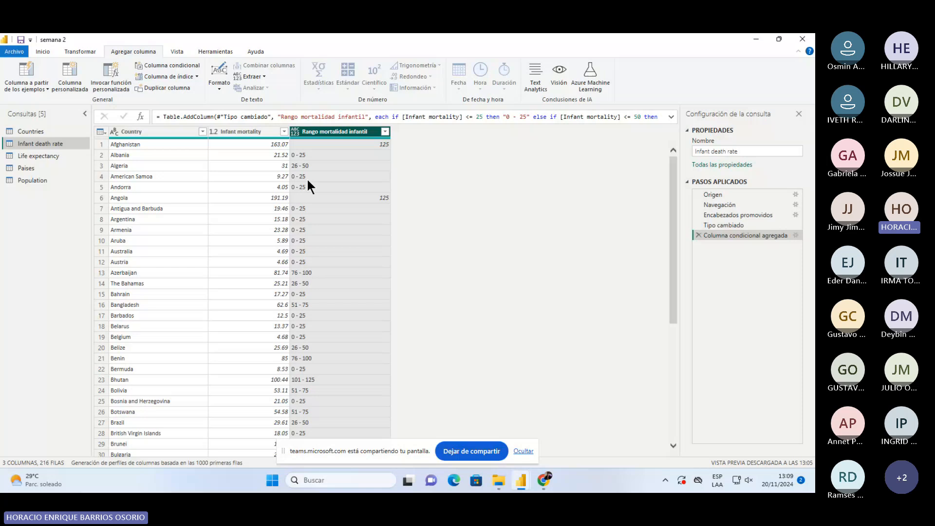
- Change the data type of the Rango mortalidad infantil column to Texto
left_click(265, 144)
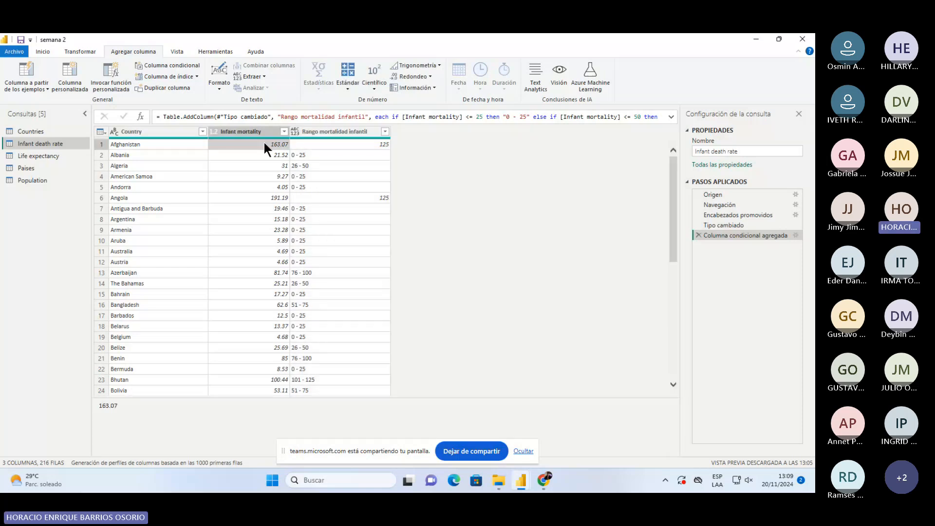
left_click(357, 145)
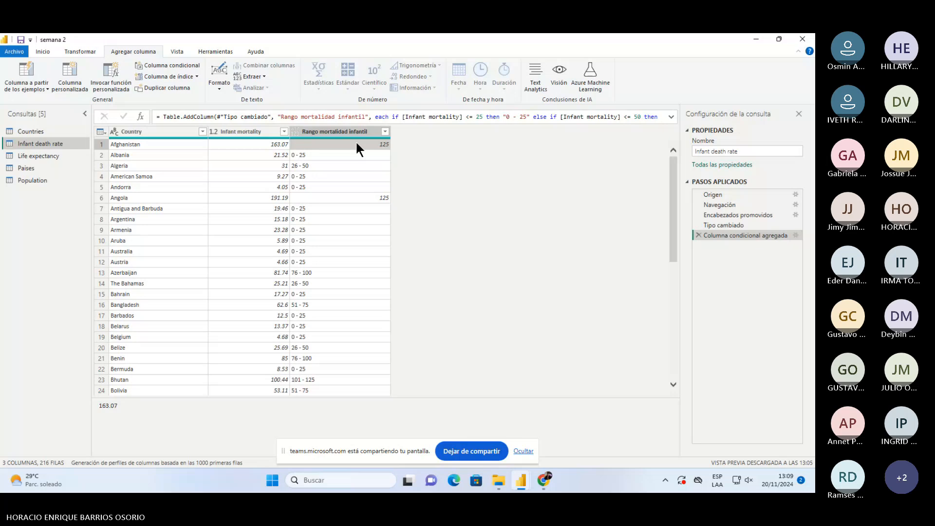
left_click(298, 130)
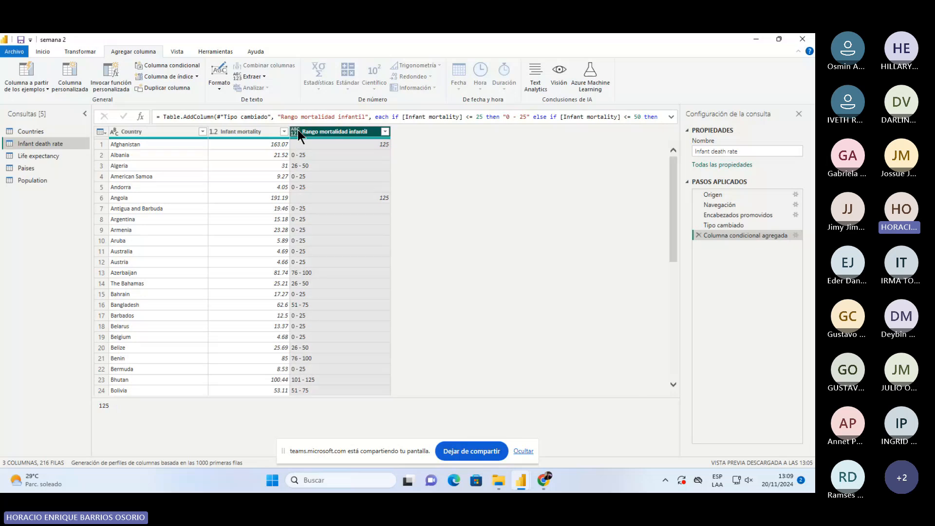
left_click(296, 131)
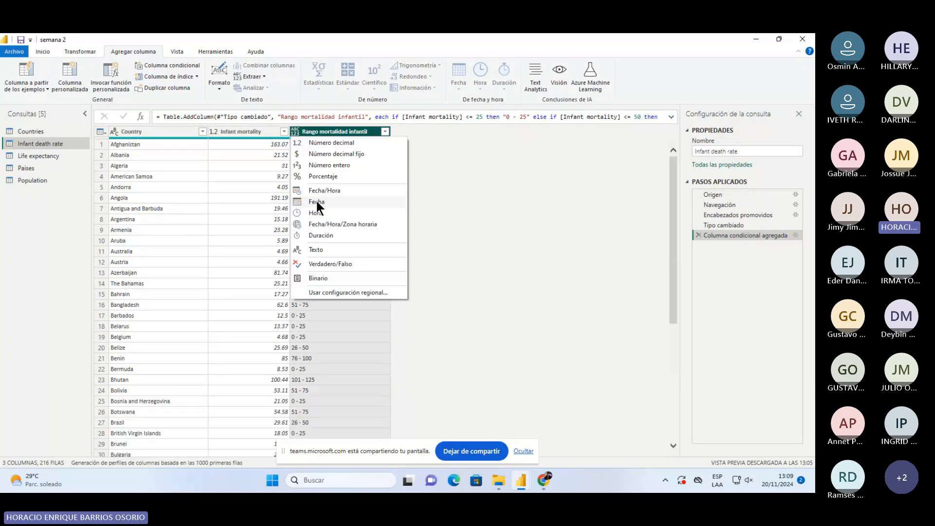
left_click(315, 249)
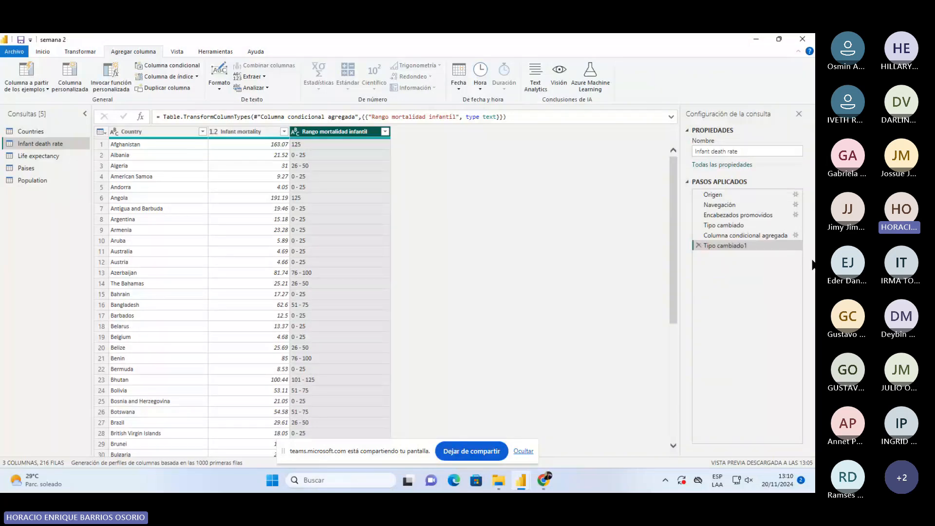
- Edit the "Columna condicional agregada" step so that its "De lo contrario" output is "Mas de 125"
left_click(796, 236)
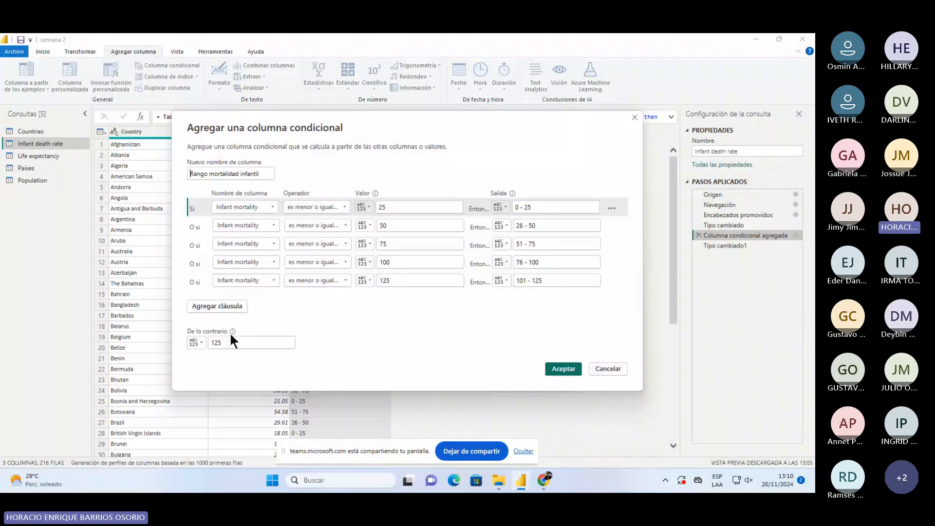
left_click(231, 343)
type("o")
key("BackSpace")
key("BackSpace")
key("BackSpace")
key("BackSpace")
key("BackSpace")
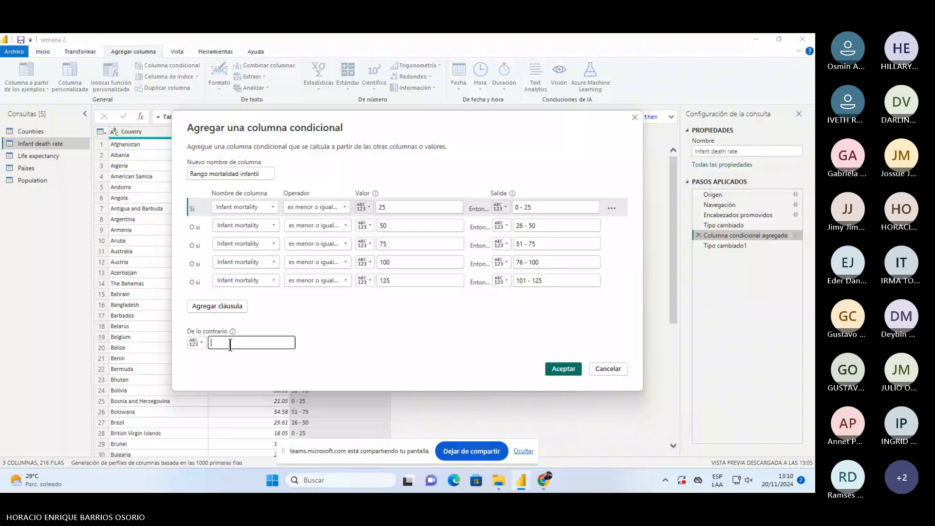
type("Mas de 125")
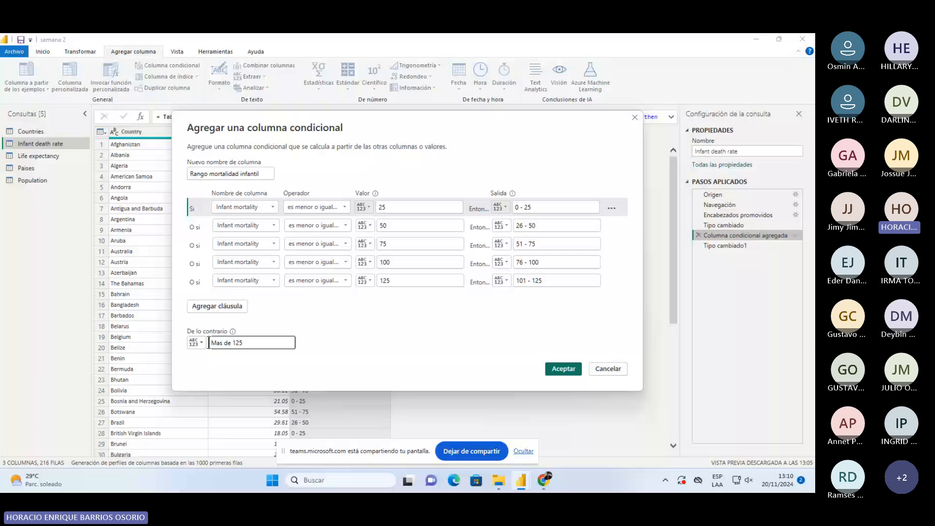
left_click(551, 364)
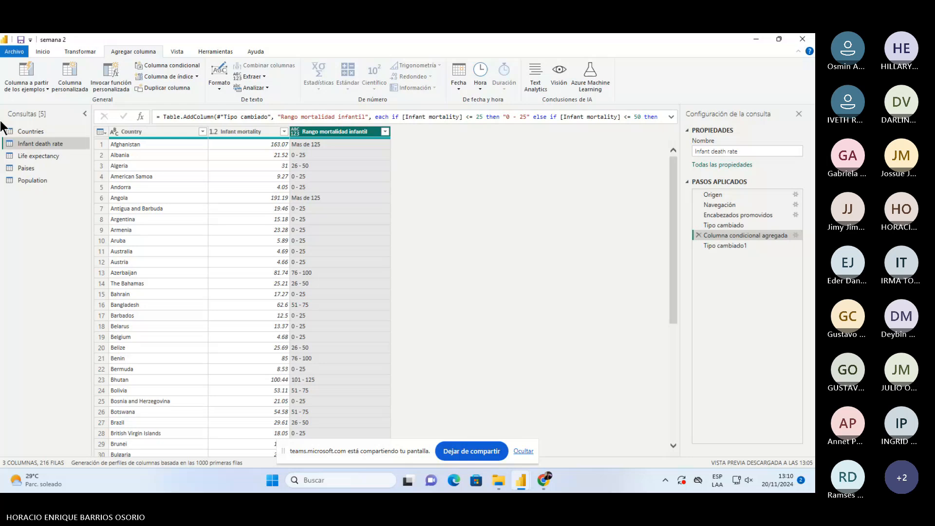
- Start a conditional column named "Rango Esperanza de vida" in the Life expectancy query
left_click(42, 156)
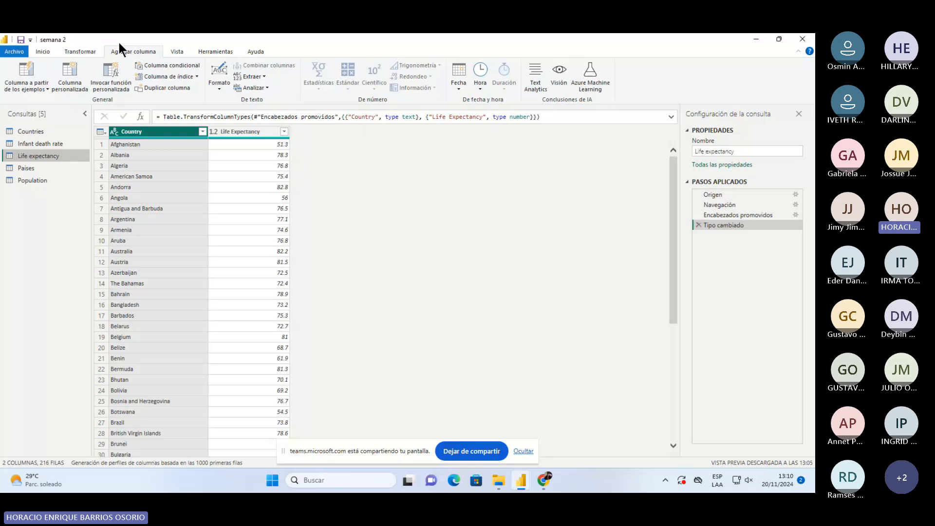
left_click(167, 65)
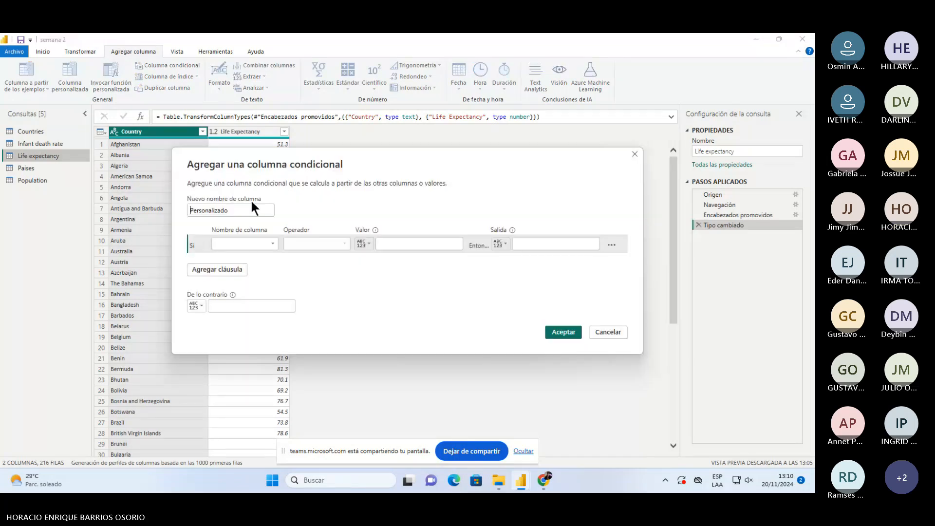
double_click(224, 212)
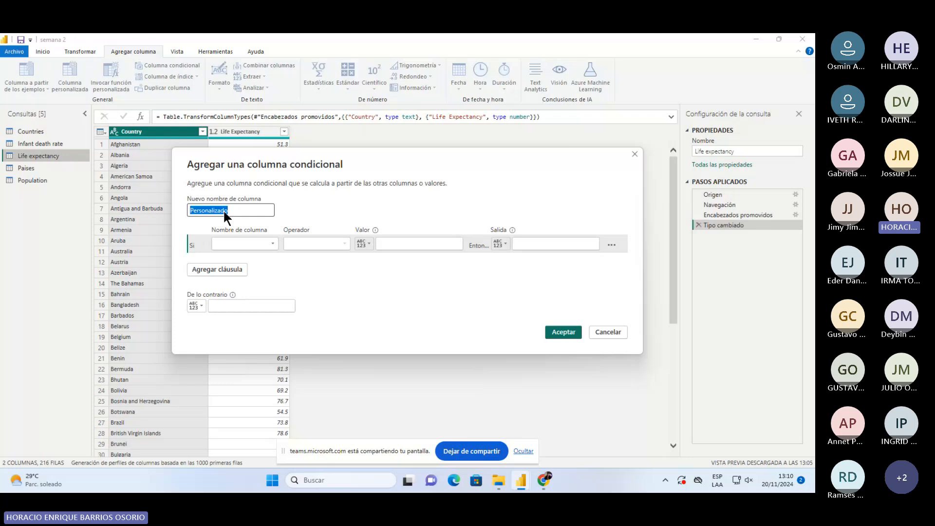
type("Rango Esp")
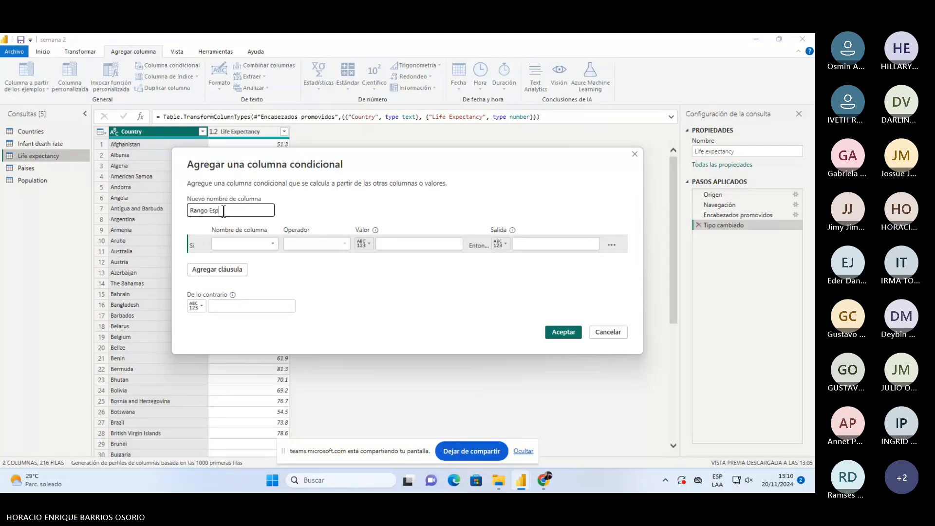
type("eranza de vida")
key("Tab")
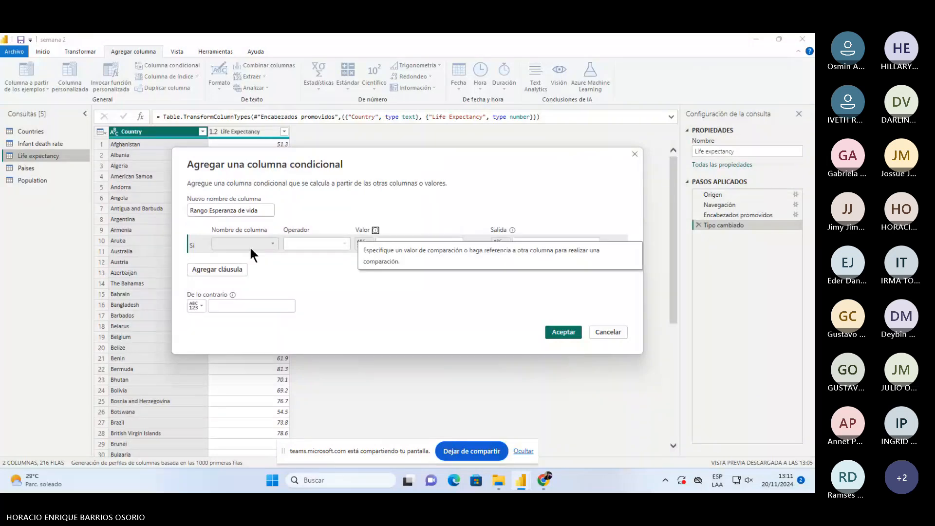
- Define the first clause to return "Menos de 50" when Life Expectancy "es menor que" 50
left_click(250, 246)
left_click(243, 266)
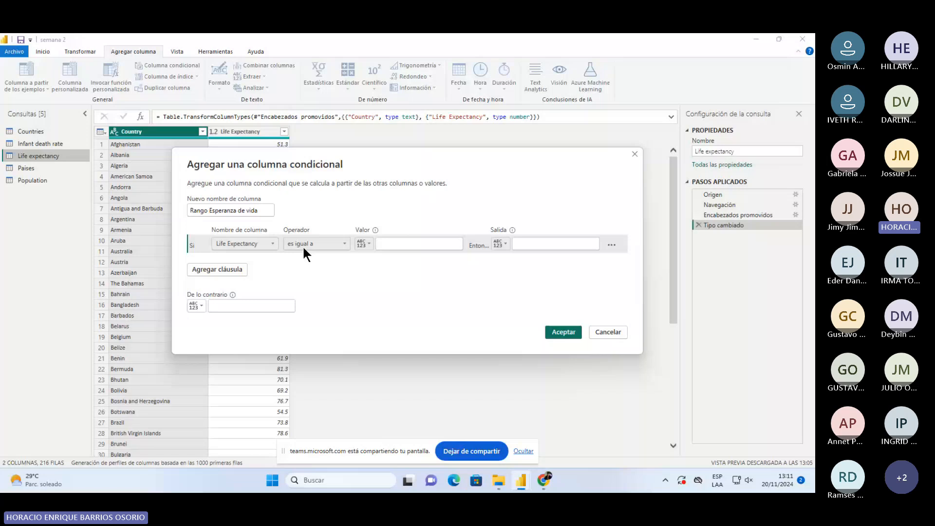
left_click(546, 245)
type("Menos de ")
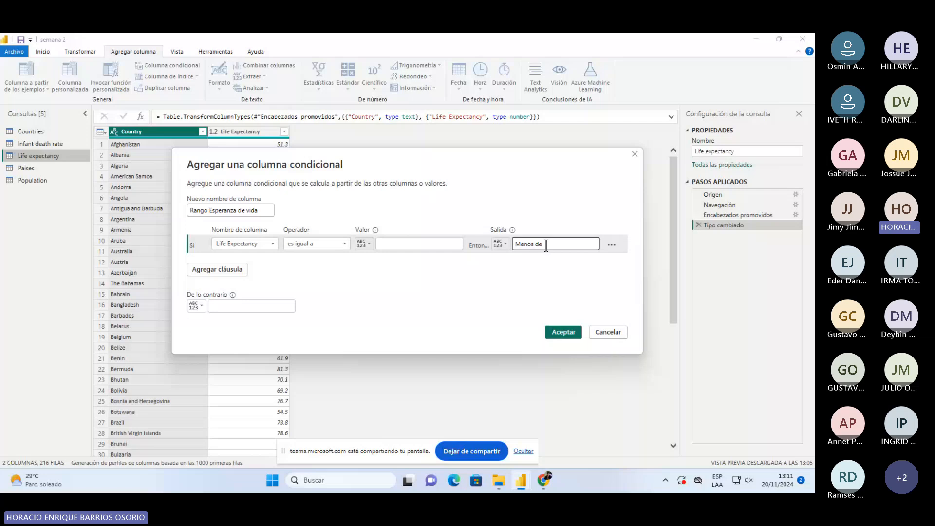
type("60")
left_click(416, 241)
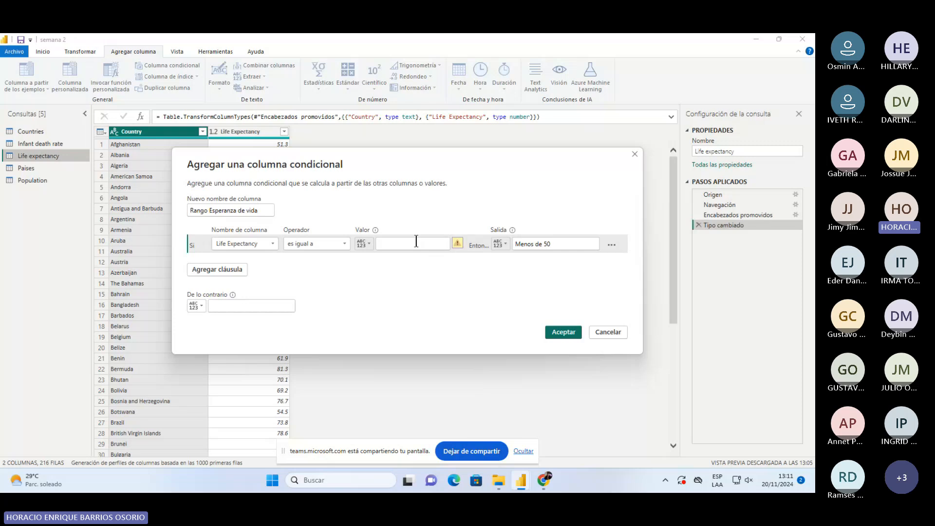
type("50")
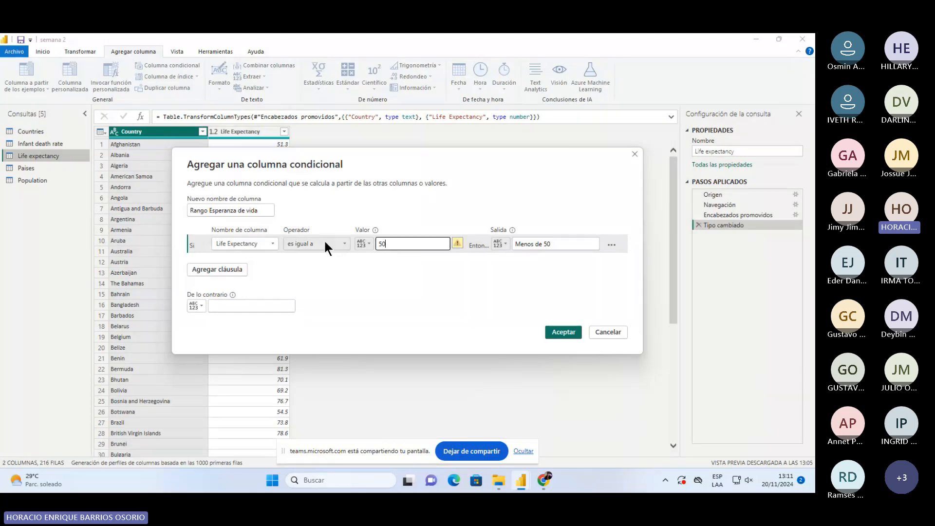
scroll(325, 244, "down", 4)
- Add a second clause returning 50 - 60 when Life Expectancy "es menor o igual que" 60
left_click(224, 270)
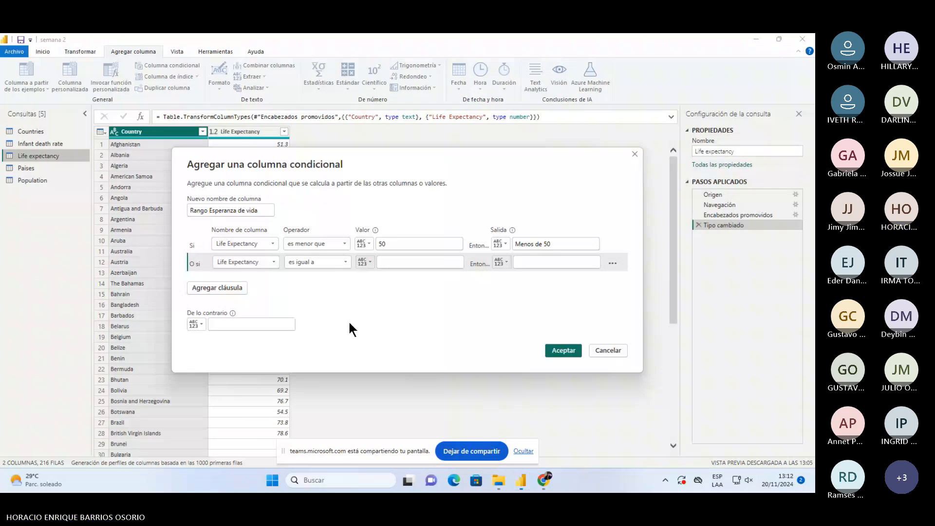
left_click(317, 262)
left_click(312, 327)
left_click(420, 263)
type("60")
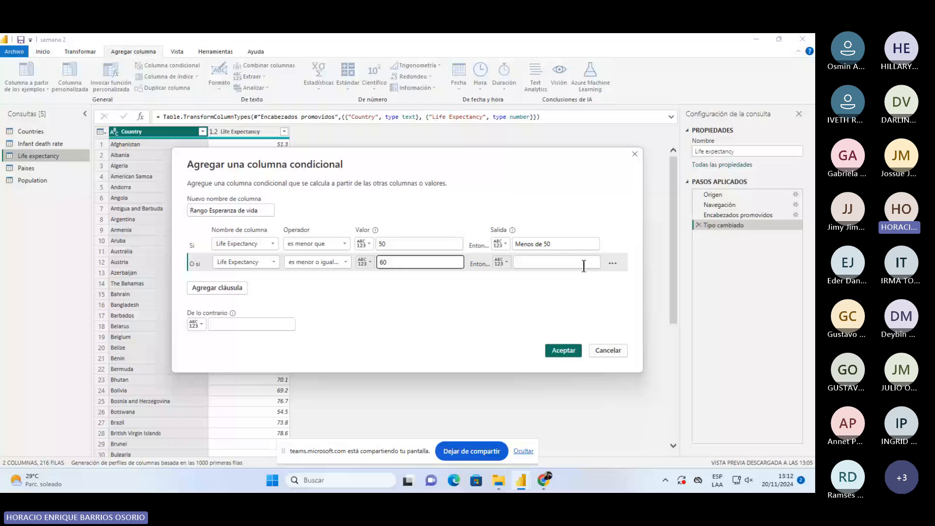
left_click(584, 265)
type("50 - 60")
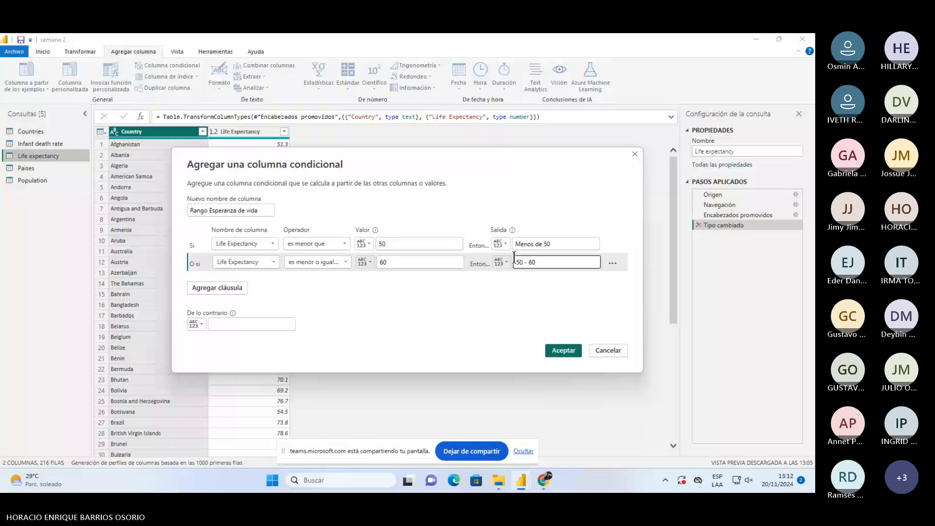
- Add a third clause testing whether Life Expectancy "es menor o igual que" 70
left_click(217, 287)
left_click(327, 281)
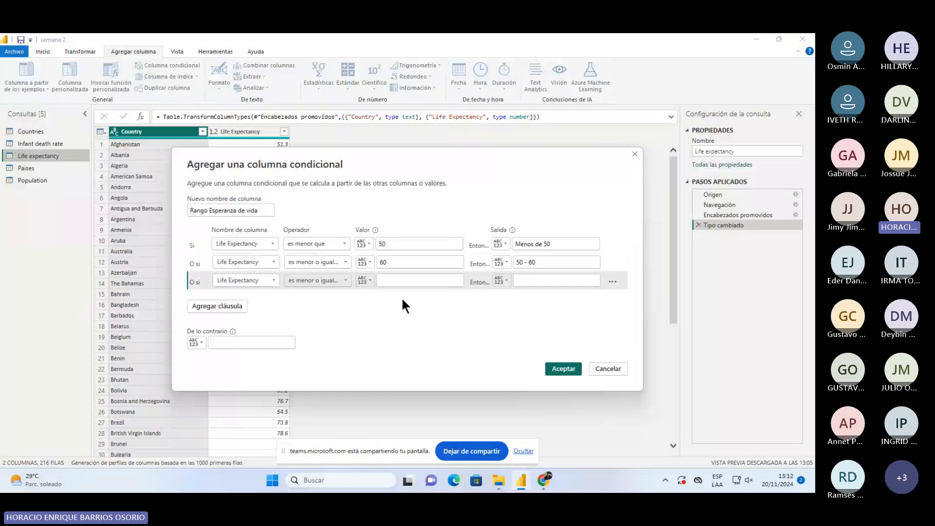
left_click(402, 282)
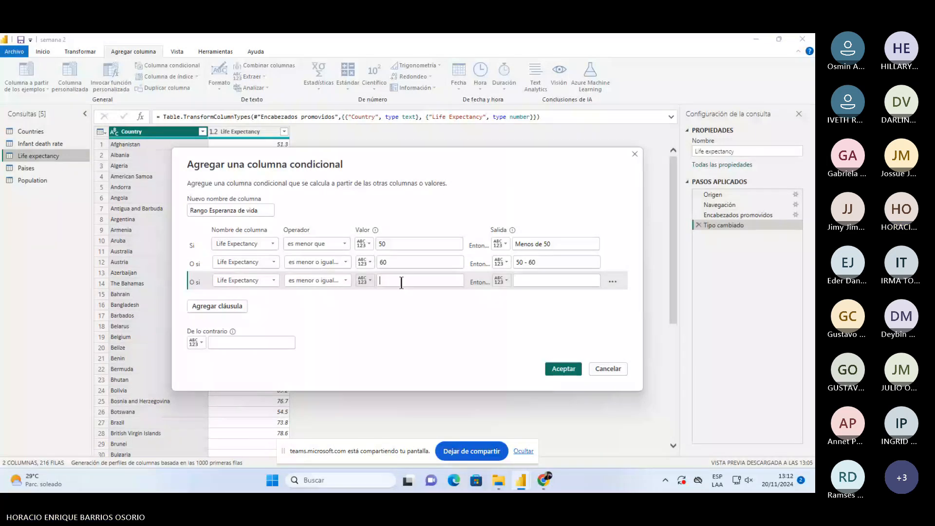
type("70")
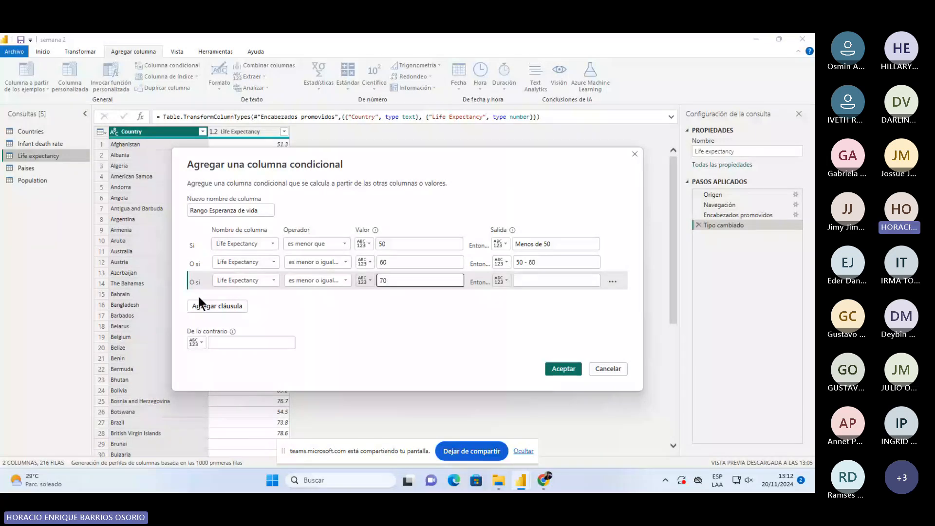
- Add a fourth clause testing whether Life Expectancy "es menor o igual que" 80
left_click(199, 303)
type("80")
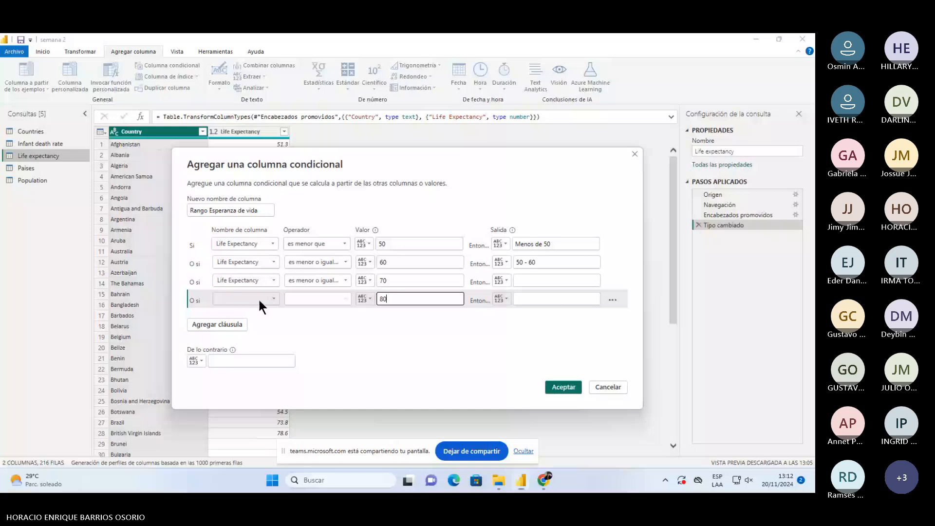
left_click(258, 299)
left_click(248, 321)
left_click(318, 300)
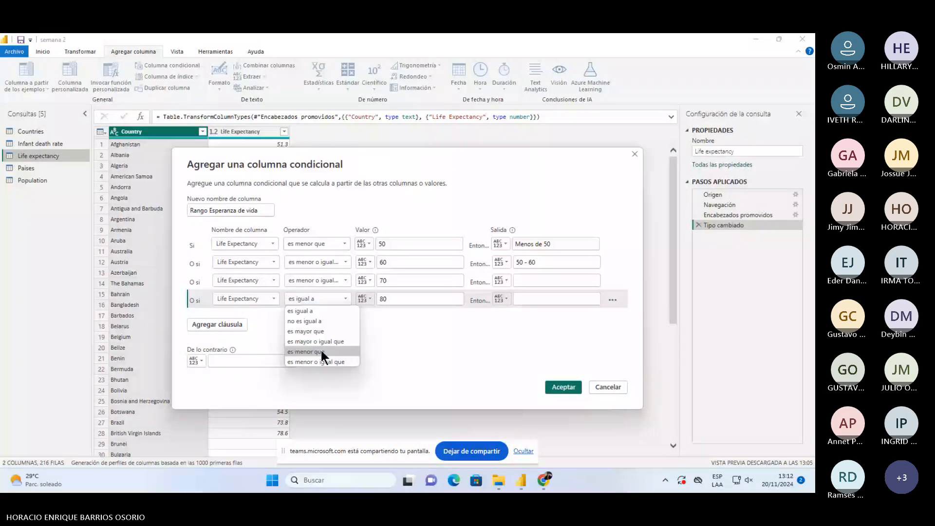
left_click(321, 362)
- Set the outputs to 61 - 70 for the third clause and 71 - 80 for the fourth
left_click(545, 280)
type("60 -")
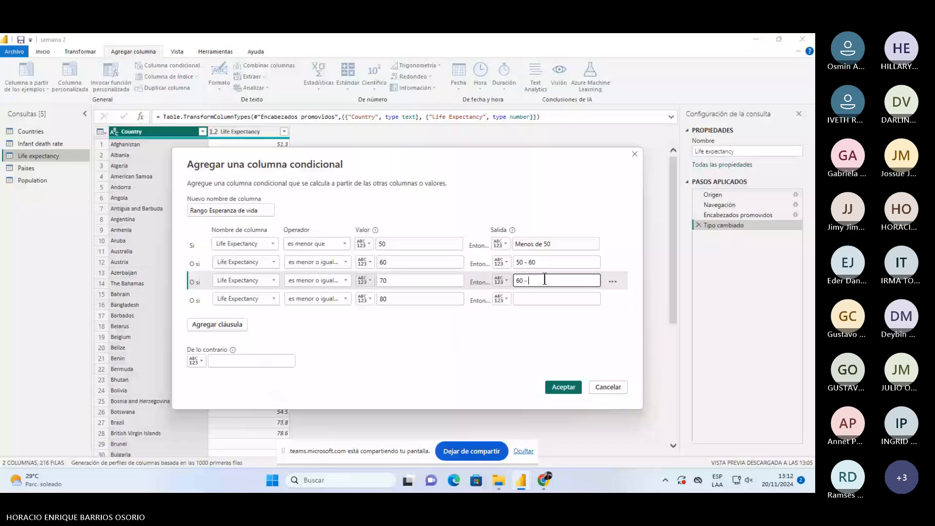
type(" 70")
key("Tab")
left_click(523, 281)
key("BackSpace")
type("1")
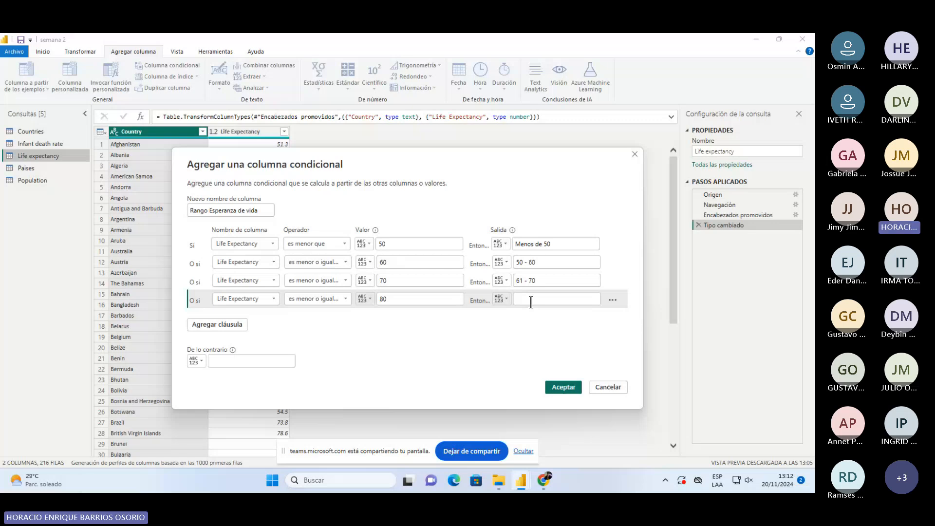
left_click(531, 299)
type("71 - 80")
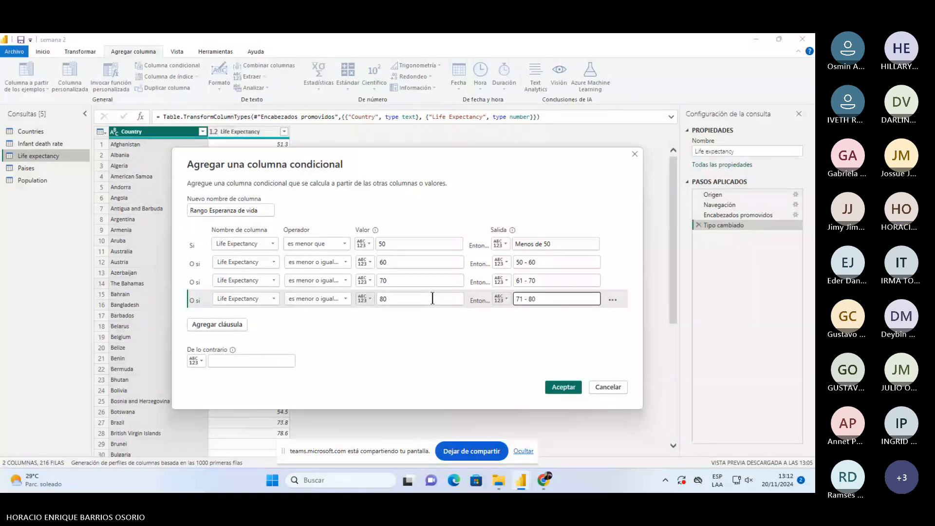
- Set the "De lo contrario" output to "81 o más" and create the conditional column
left_click(240, 360)
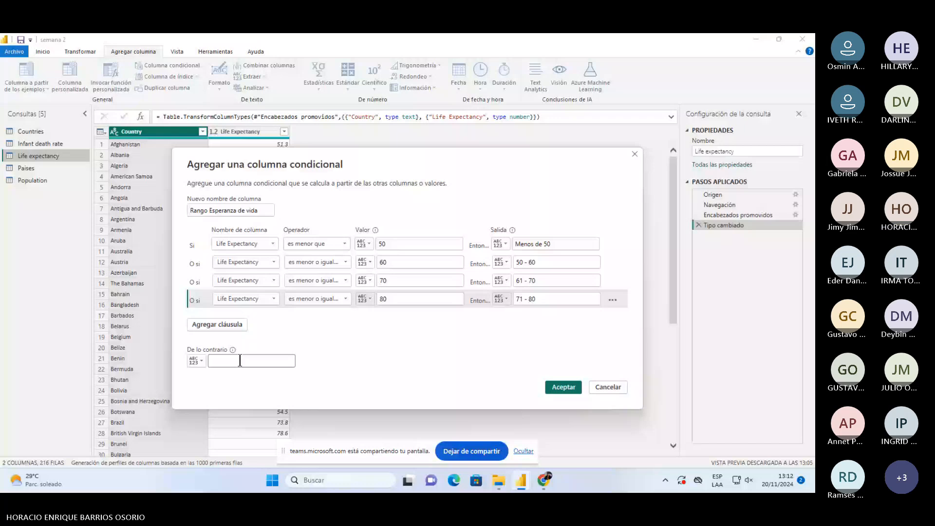
type("81 o má")
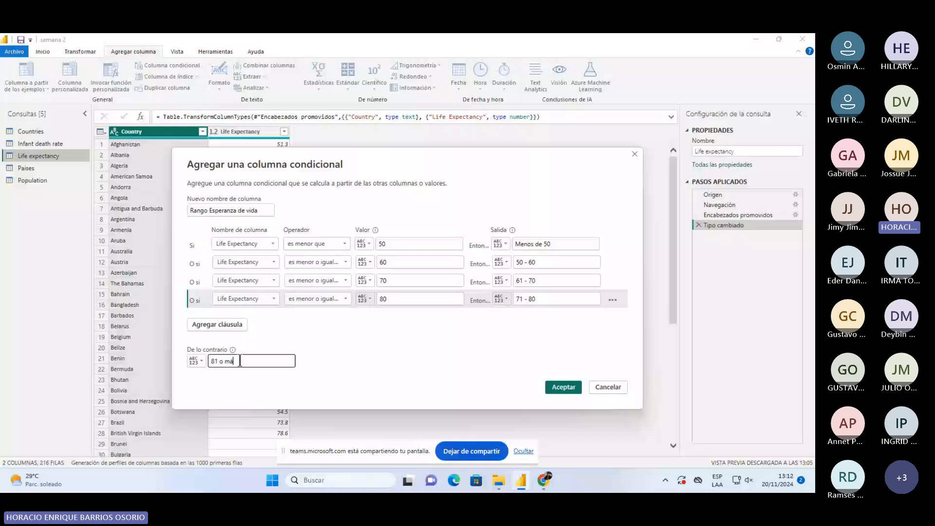
type("s")
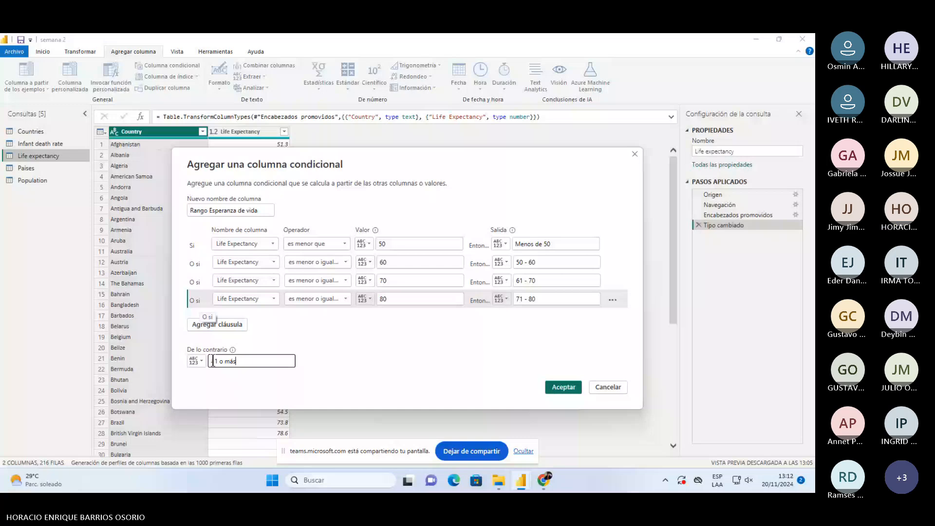
left_click(367, 243)
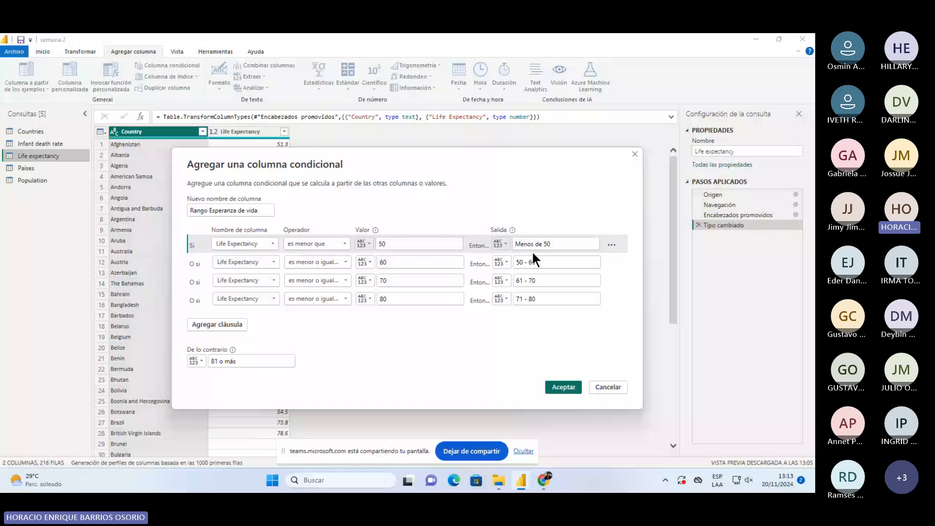
left_click(501, 244)
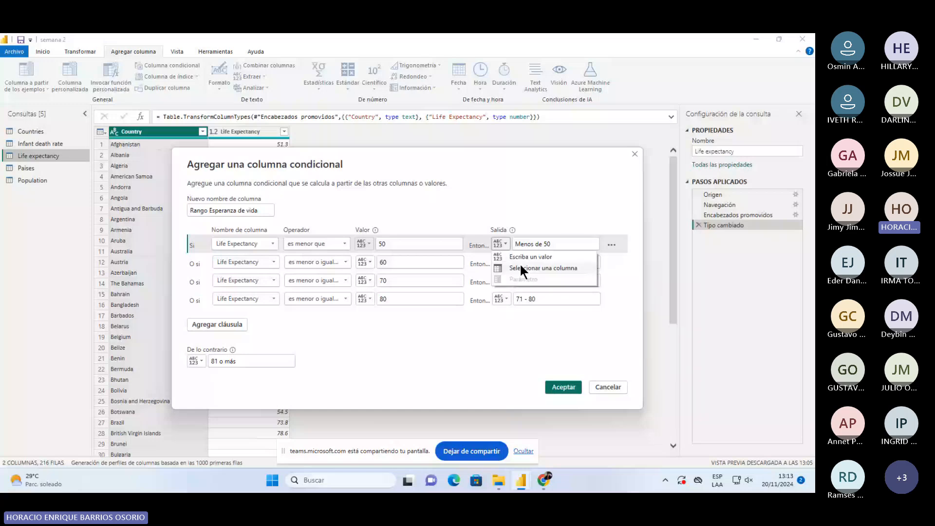
left_click(518, 342)
left_click_drag(189, 211, 267, 214)
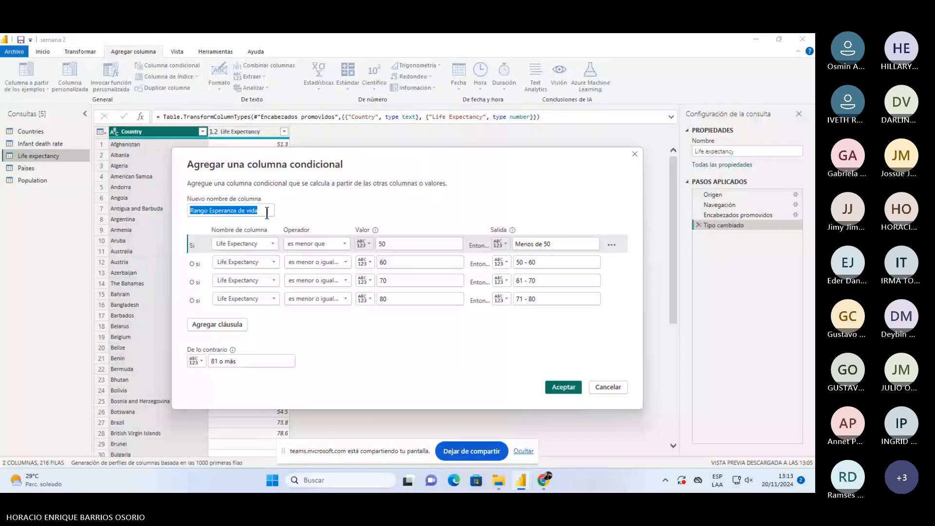
left_click(564, 387)
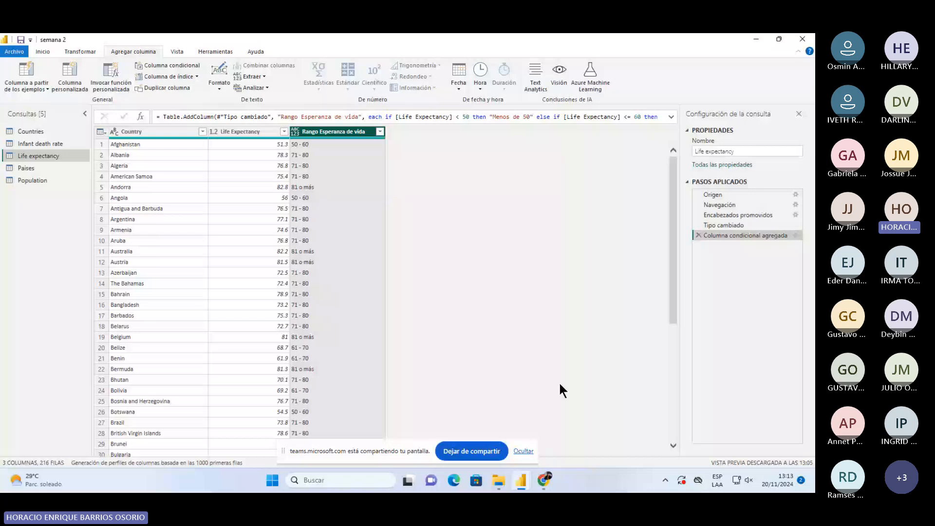
- Check the Life Expectancy values against their assigned Rango Esperanza de vida ranges across the country rows
left_click(275, 145)
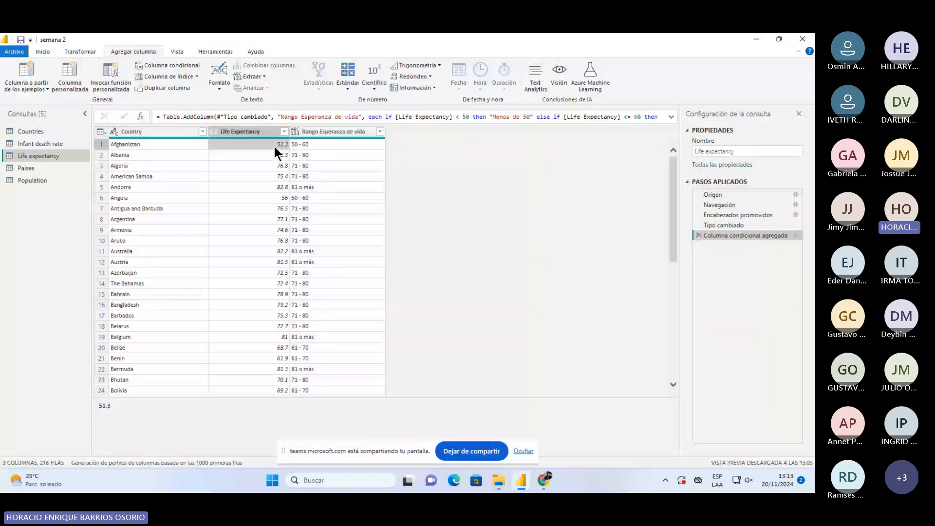
left_click(297, 144)
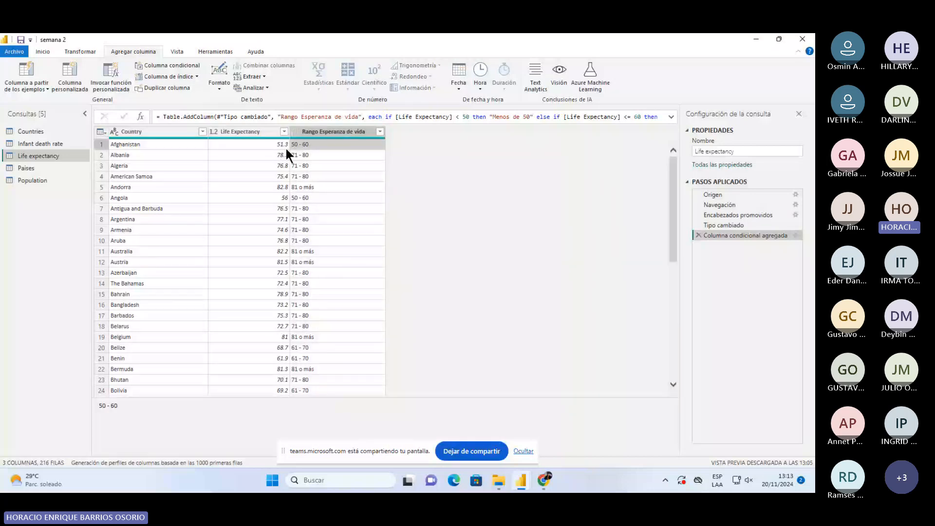
left_click(261, 155)
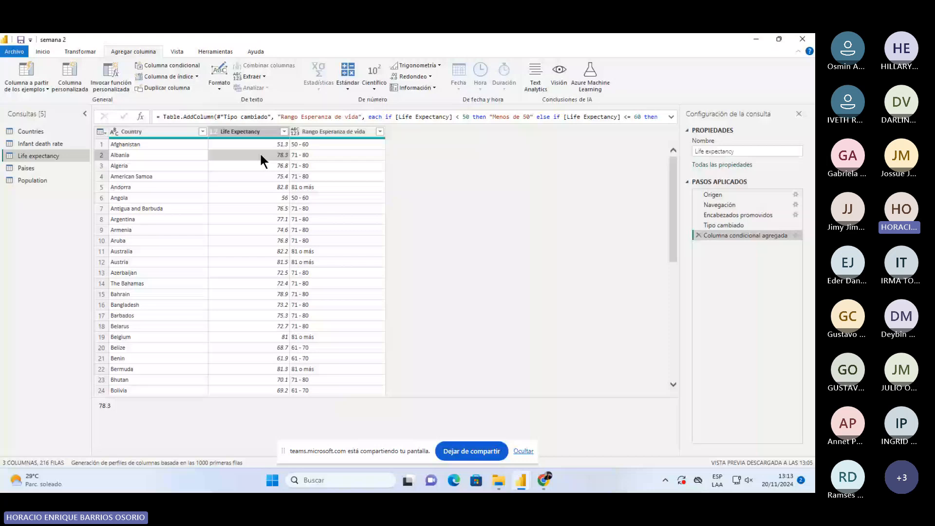
left_click(341, 270)
scroll(341, 270, "down", 10)
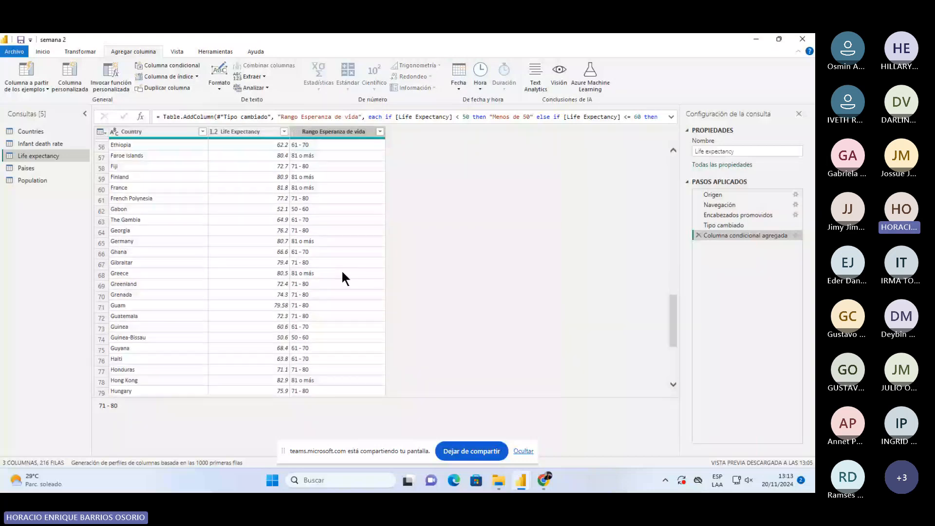
scroll(343, 274, "down", 8)
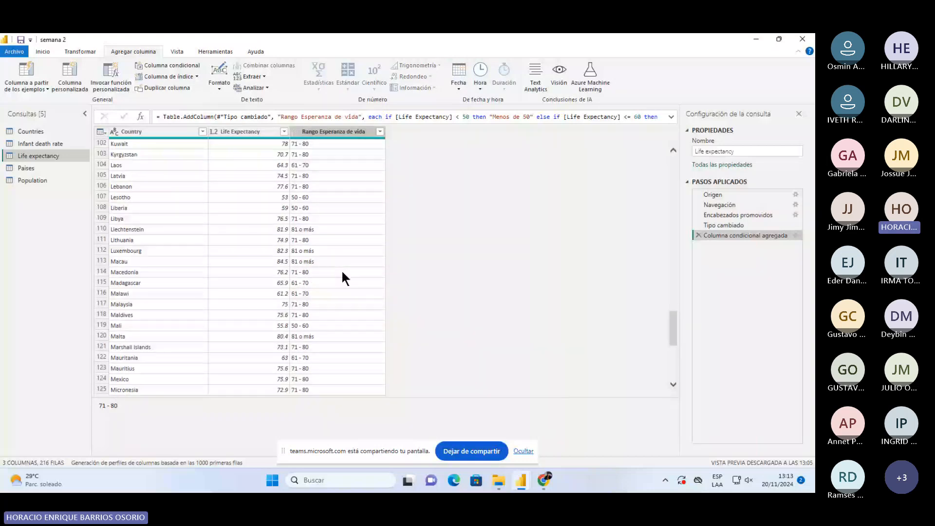
scroll(343, 274, "down", 13)
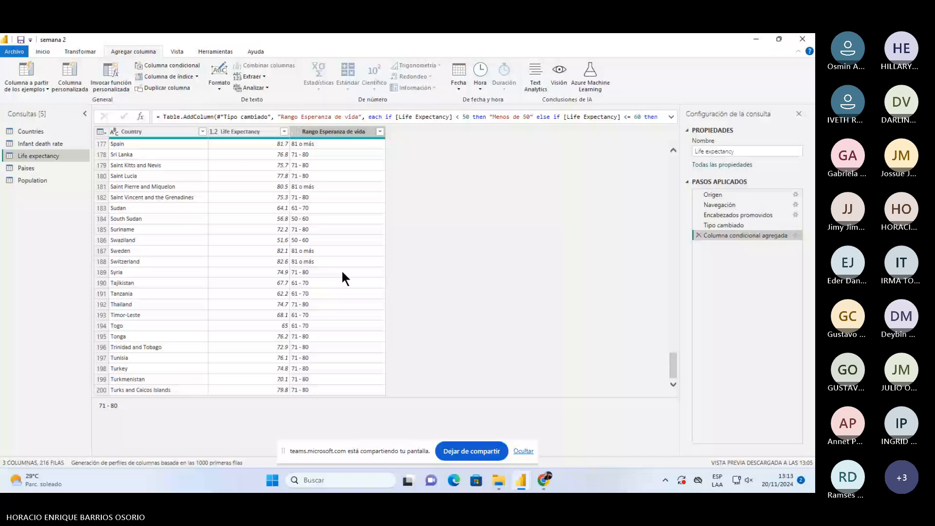
scroll(337, 269, "up", 8)
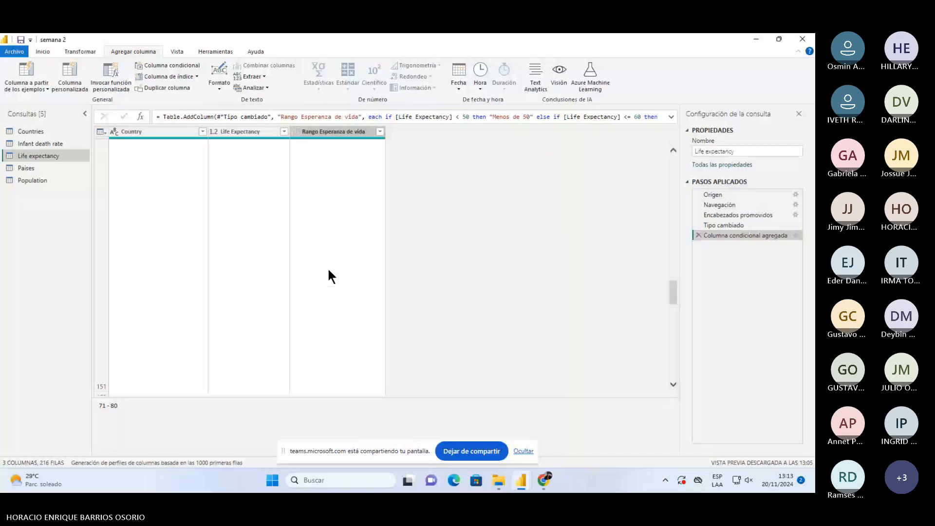
scroll(329, 271, "up", 10)
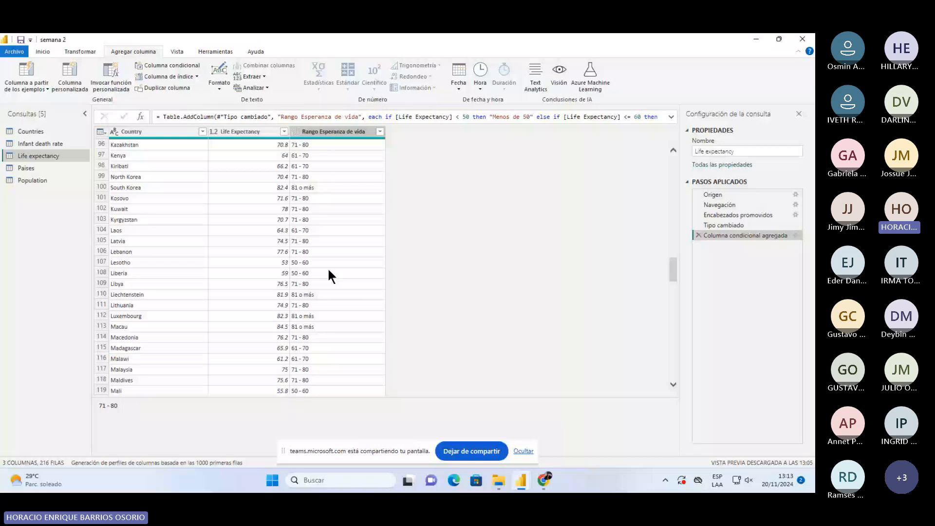
scroll(328, 273, "up", 15)
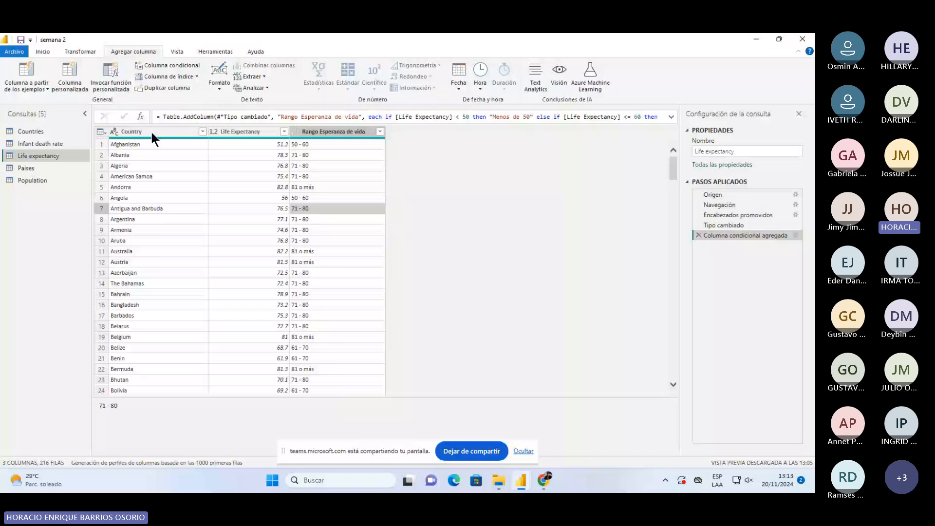
- Close the query editor and apply the pending query changes to the report's data model
left_click(39, 51)
left_click(19, 75)
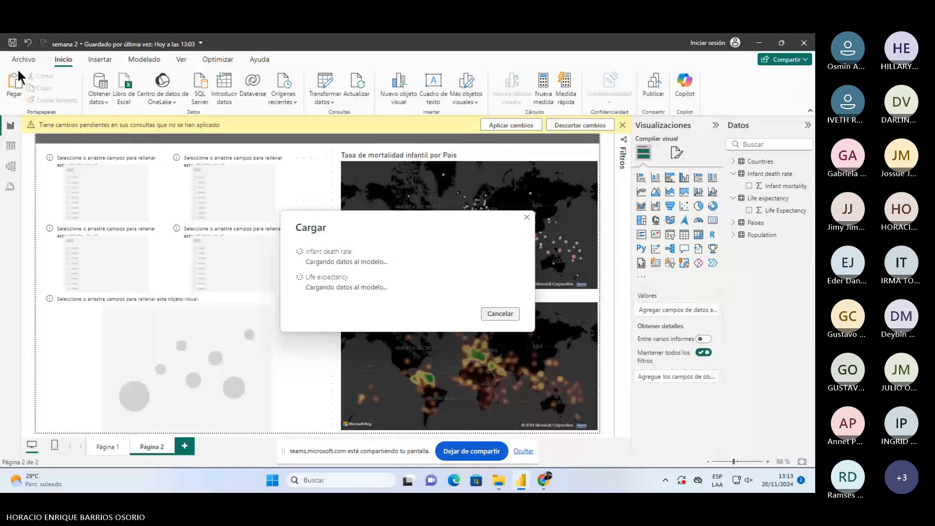
key("alt+Tab")
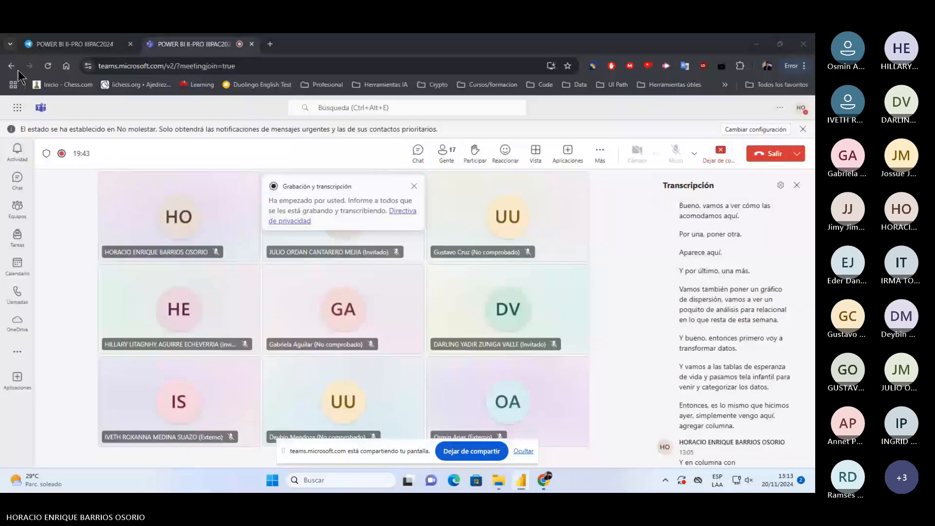
key("alt+Tab")
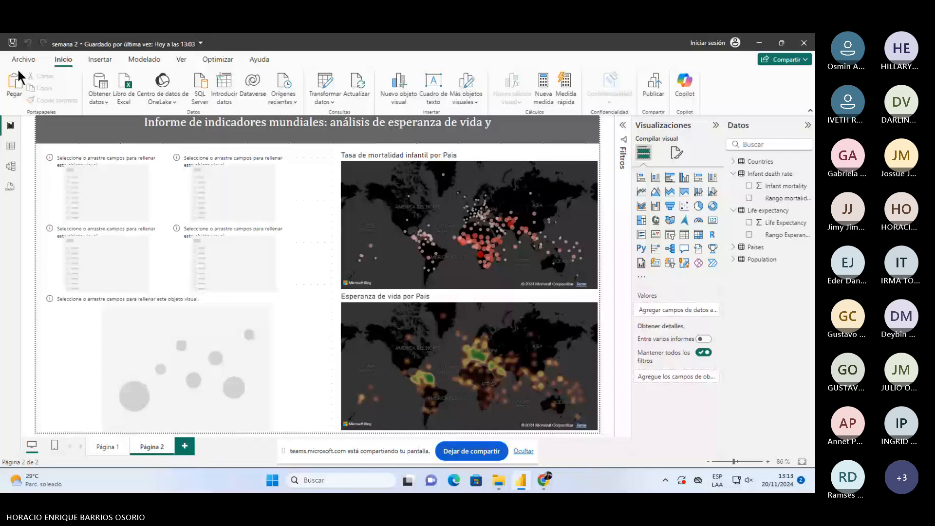
- Assign the Continente field from the Paises table to the first empty slicer on Página 2
left_click(156, 195)
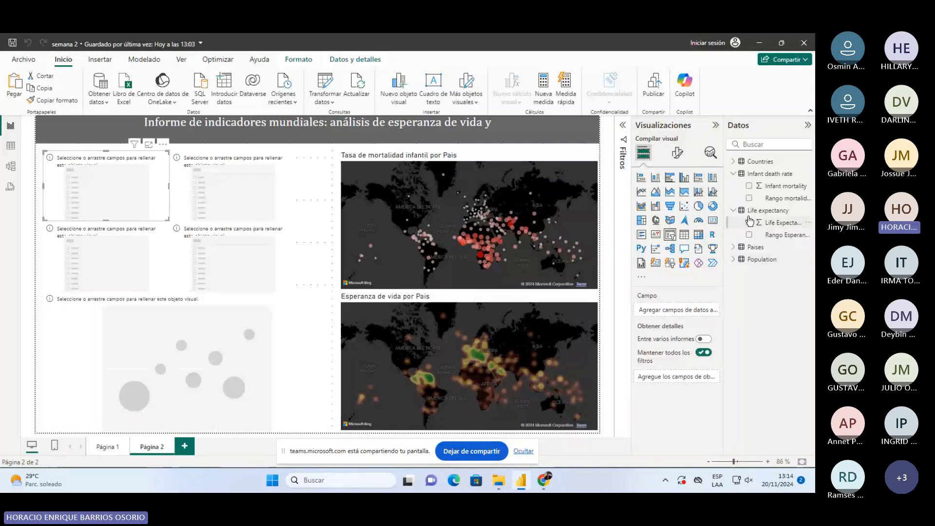
left_click(734, 247)
left_click_drag(772, 278, 684, 317)
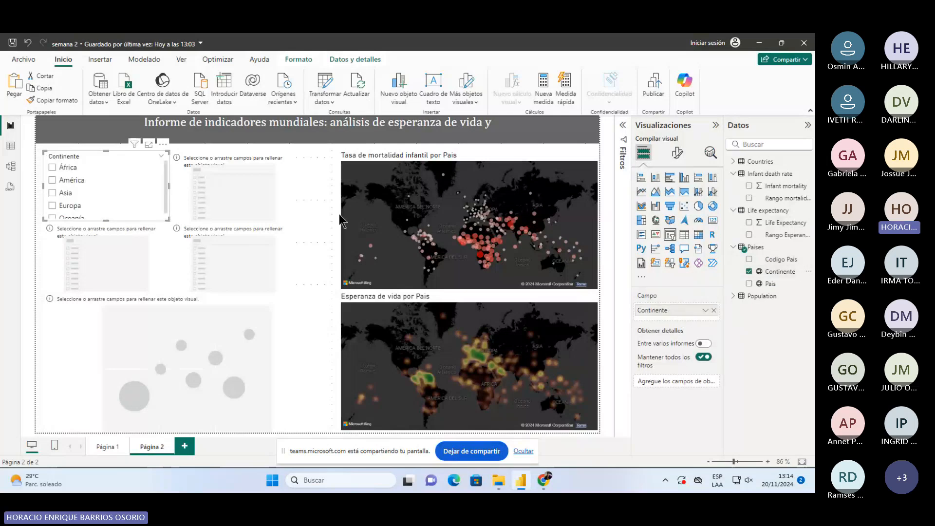
- Change the Continente slicer's style to Mosaico
left_click(677, 153)
left_click(678, 234)
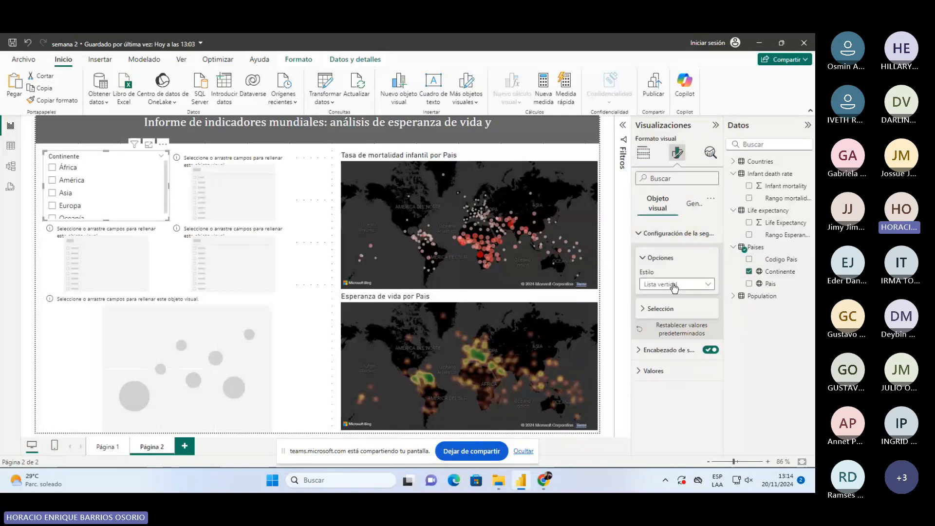
left_click(675, 285)
left_click(669, 312)
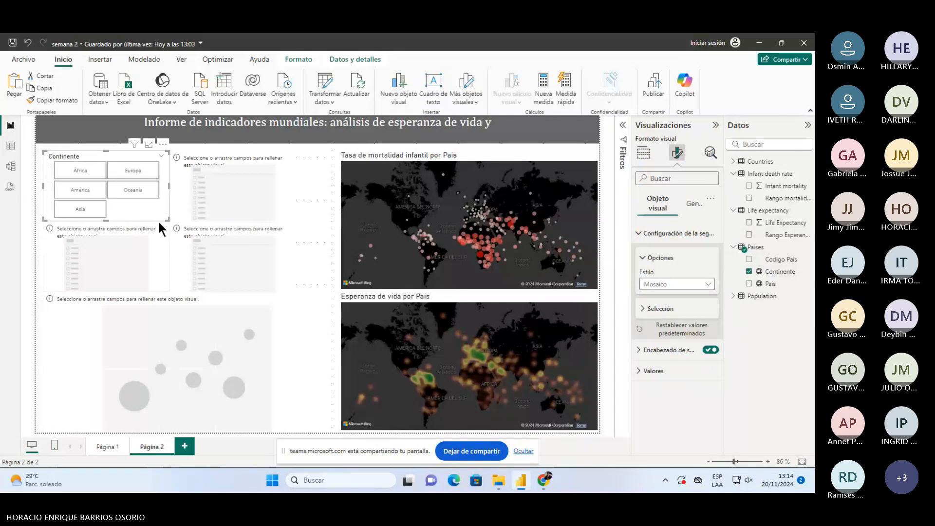
- Assign the Rango de Población field from the Population table to the empty slicer beside the Continente slicer
left_click(257, 188)
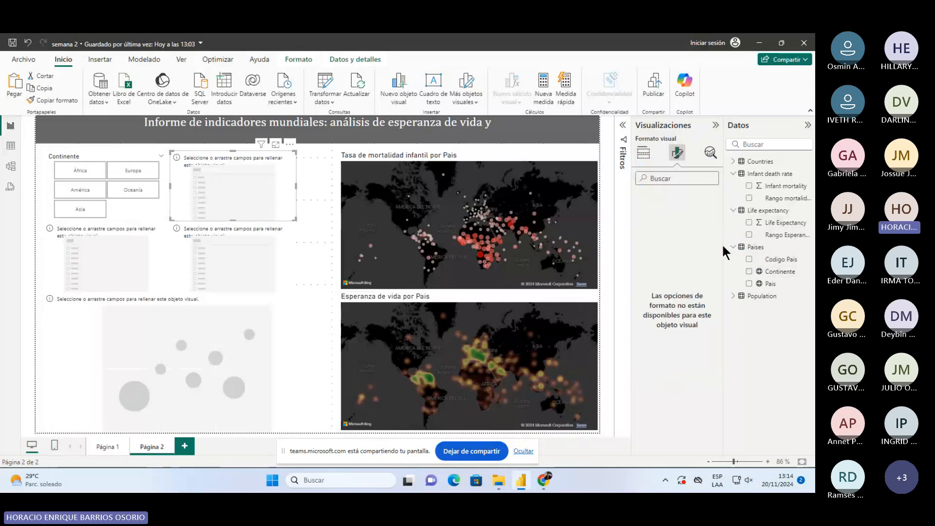
left_click(643, 153)
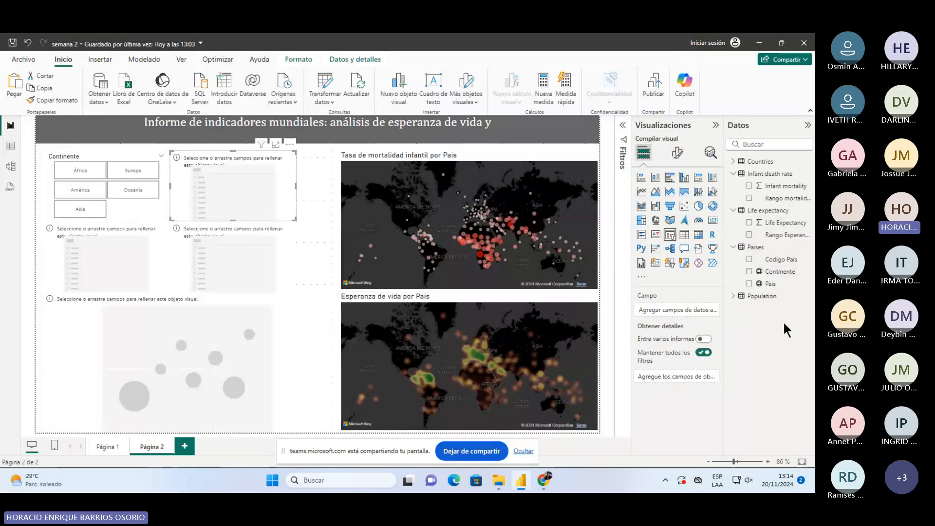
left_click(734, 296)
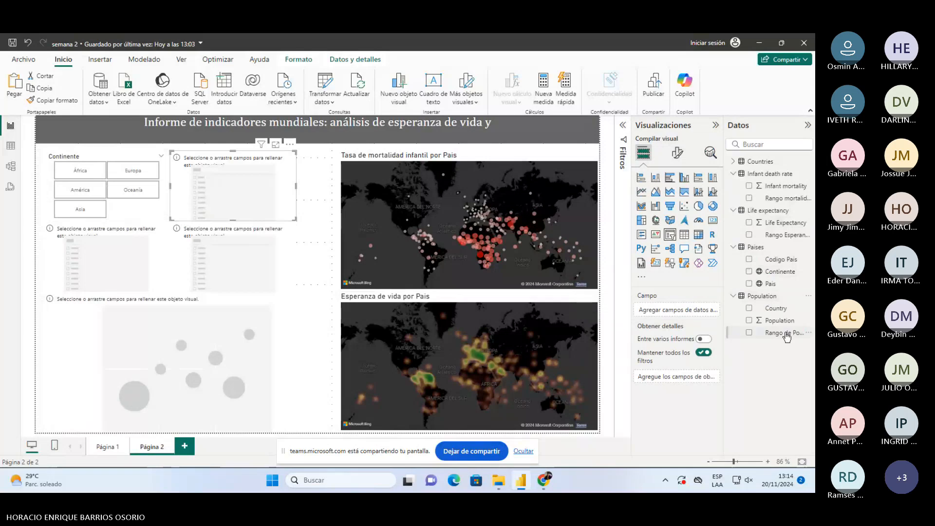
left_click_drag(776, 332, 709, 314)
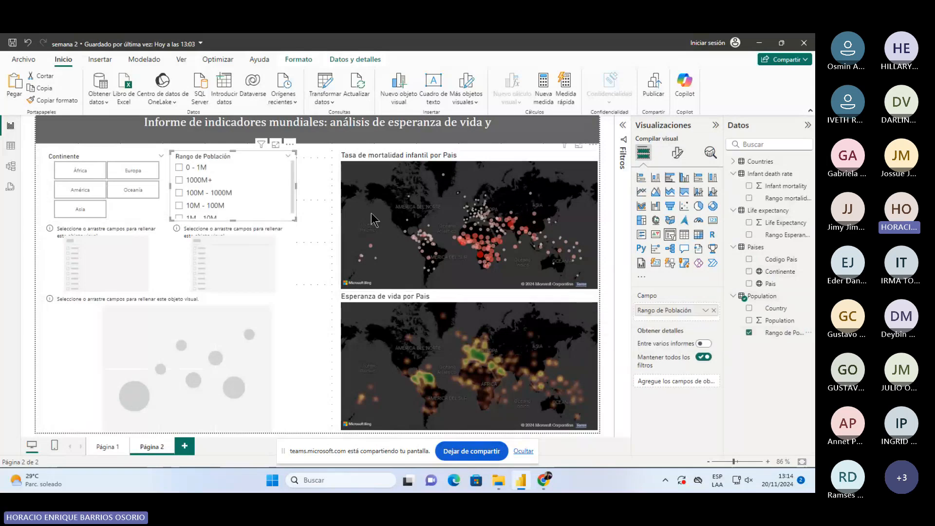
- Change the Rango de Población slicer's style to Mosaico
left_click(677, 154)
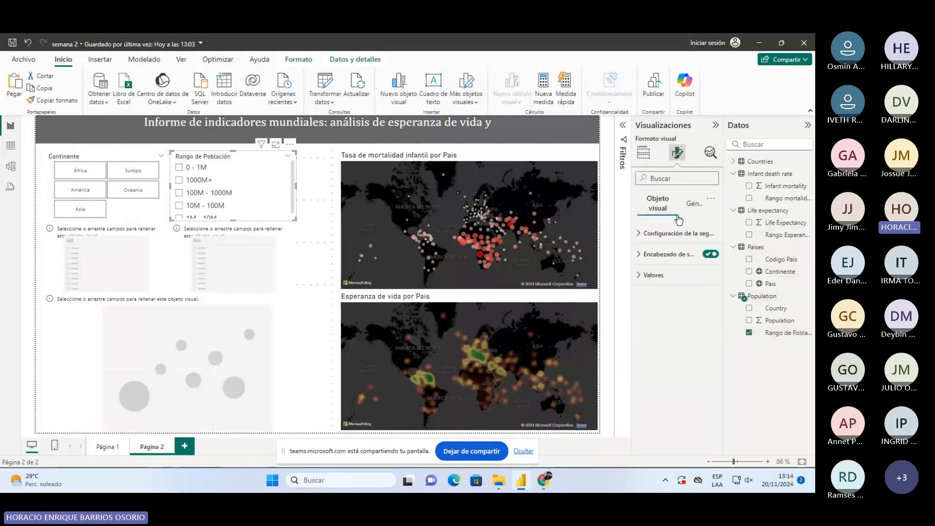
left_click(677, 233)
left_click(676, 284)
left_click(665, 316)
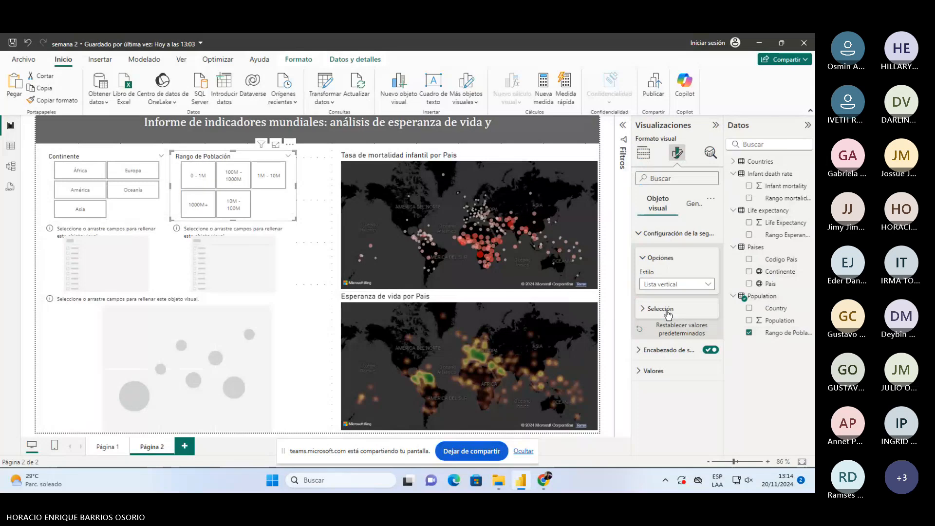
left_click(669, 313)
left_click(668, 314)
- Assign the Rango mortalidad infantil field from the Infant death rate table to the empty slicer below the Continente slicer
left_click(113, 271)
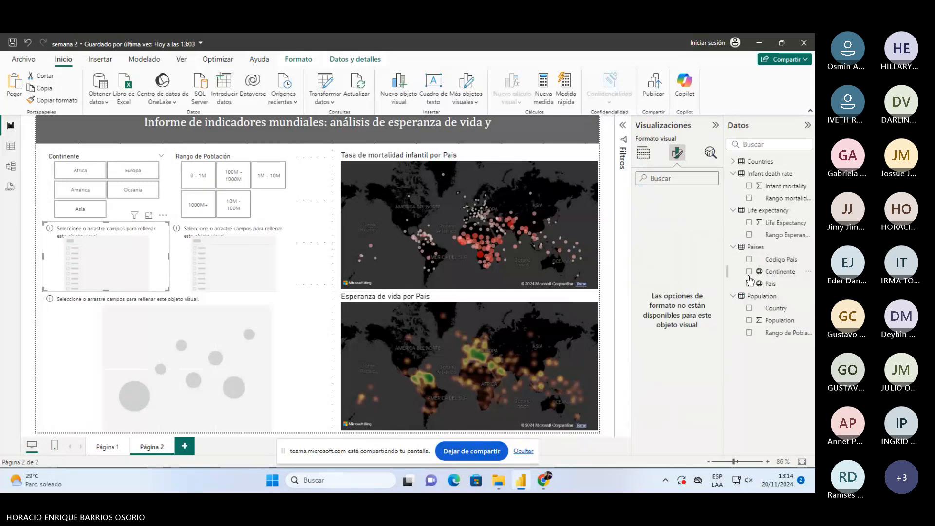
left_click(734, 161)
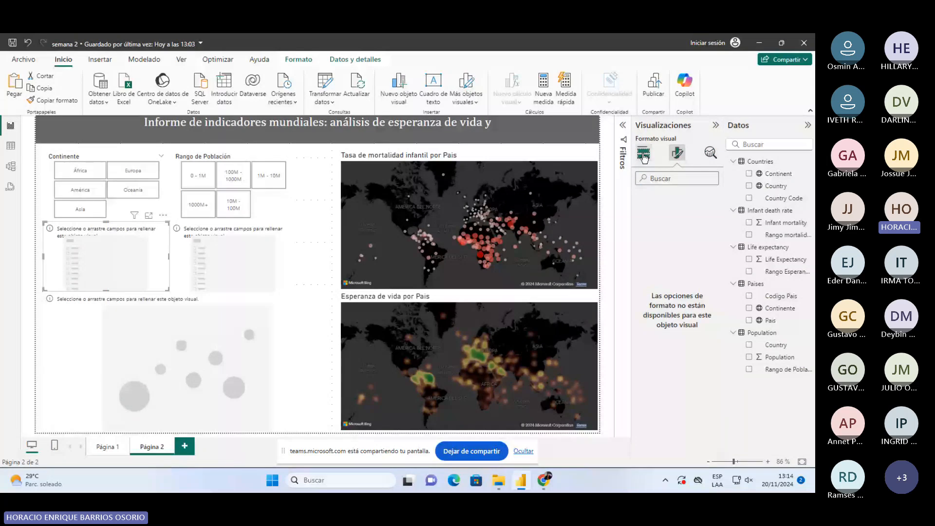
left_click_drag(785, 235, 168, 268)
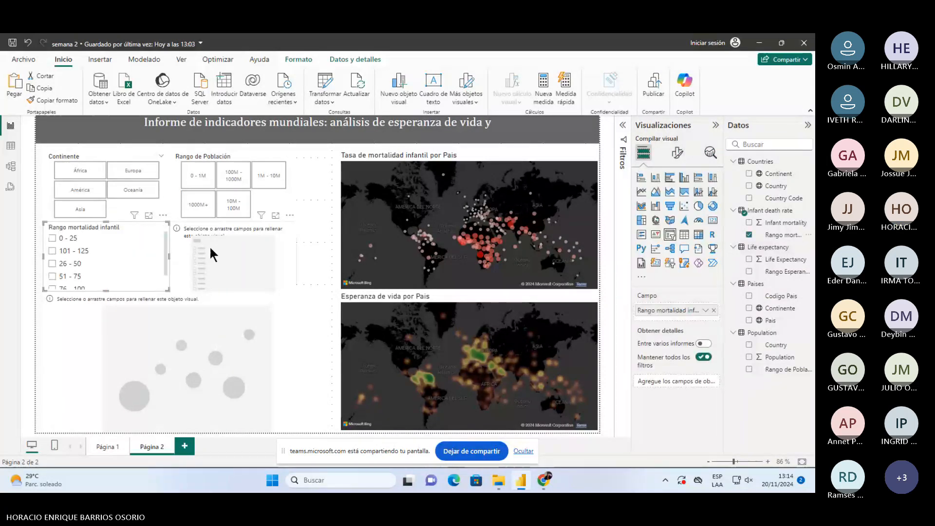
- Change the Rango mortalidad infantil slicer's style to Mosaico
left_click(677, 153)
left_click(672, 234)
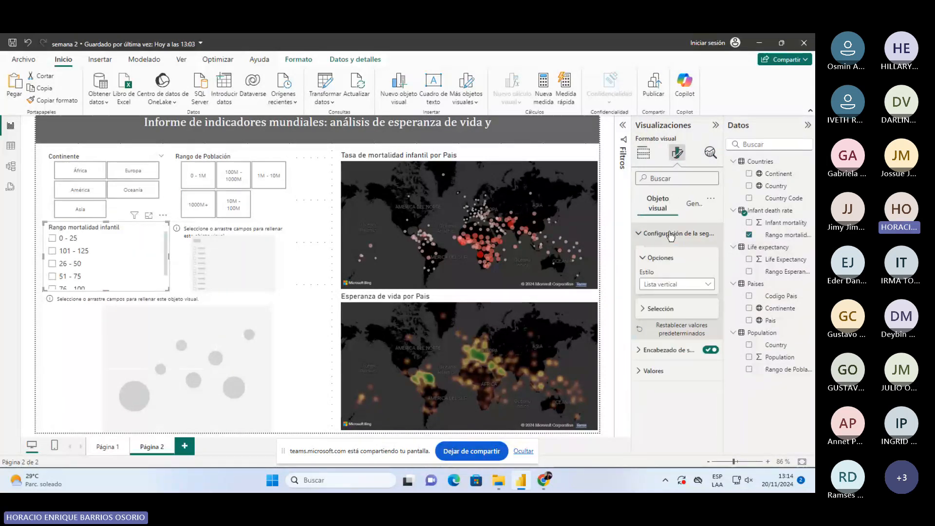
left_click(677, 284)
left_click(656, 306)
- Assign the Rango Esperanza de vida field from the Life expectancy table to the remaining empty slicer
left_click(217, 265)
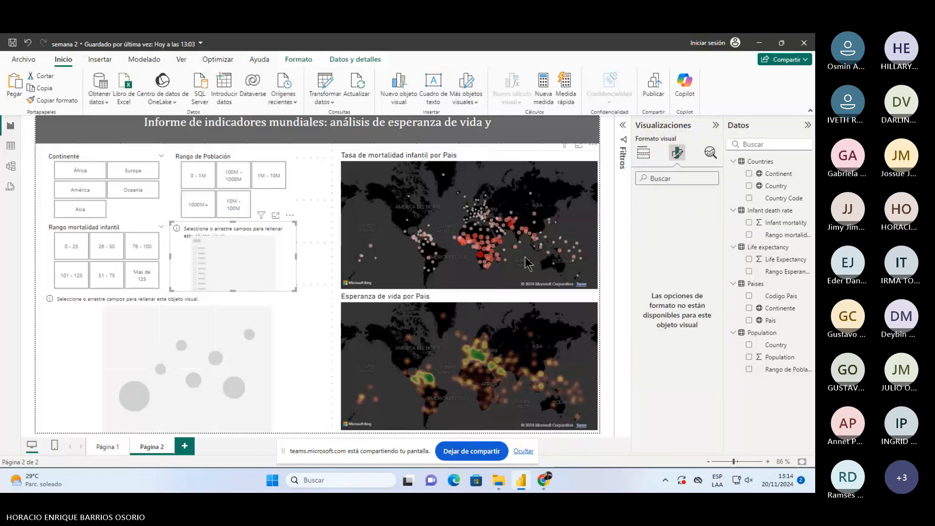
left_click(644, 153)
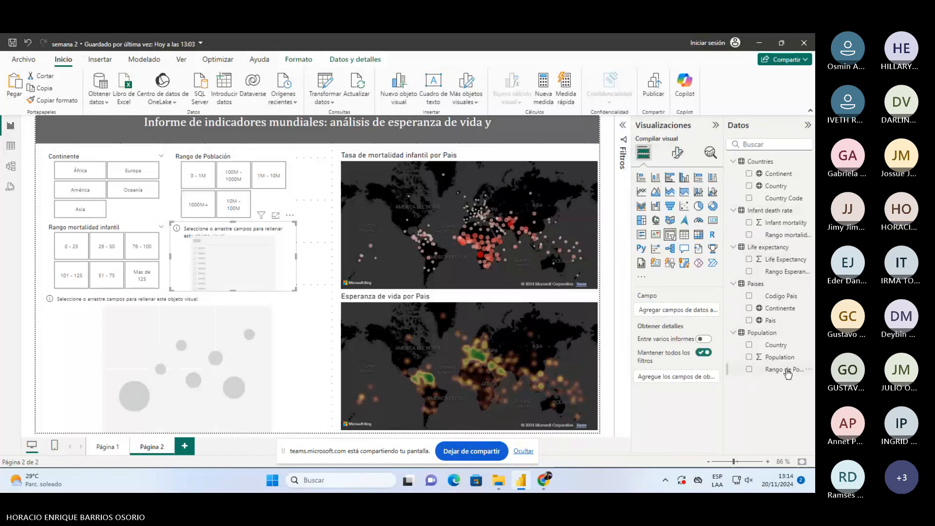
left_click(763, 271)
- Change the Rango Esperanza de vida slicer's style to Mosaico and deselect it
left_click(677, 154)
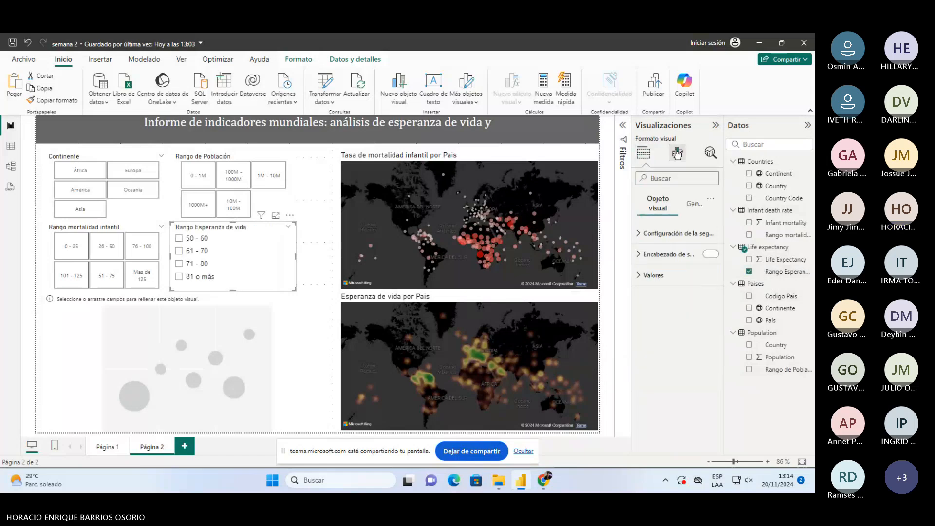
left_click(678, 233)
left_click(675, 284)
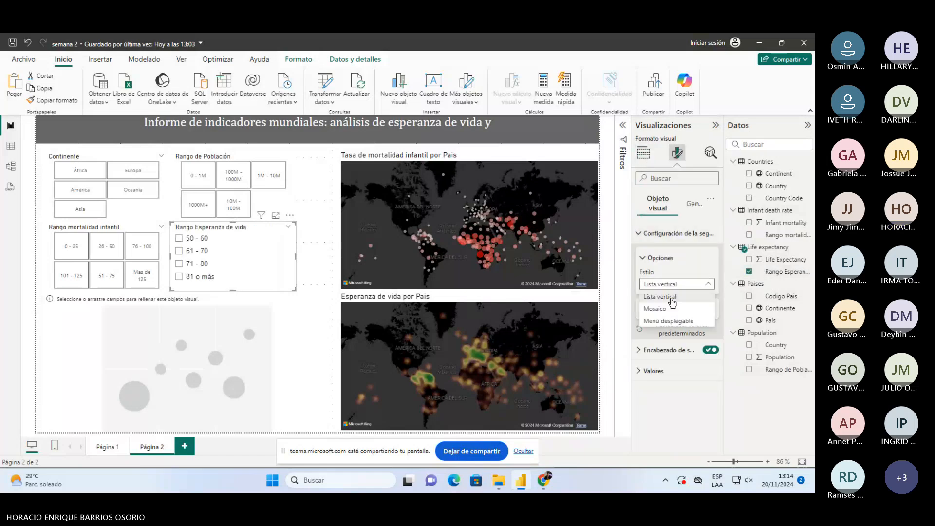
left_click(663, 309)
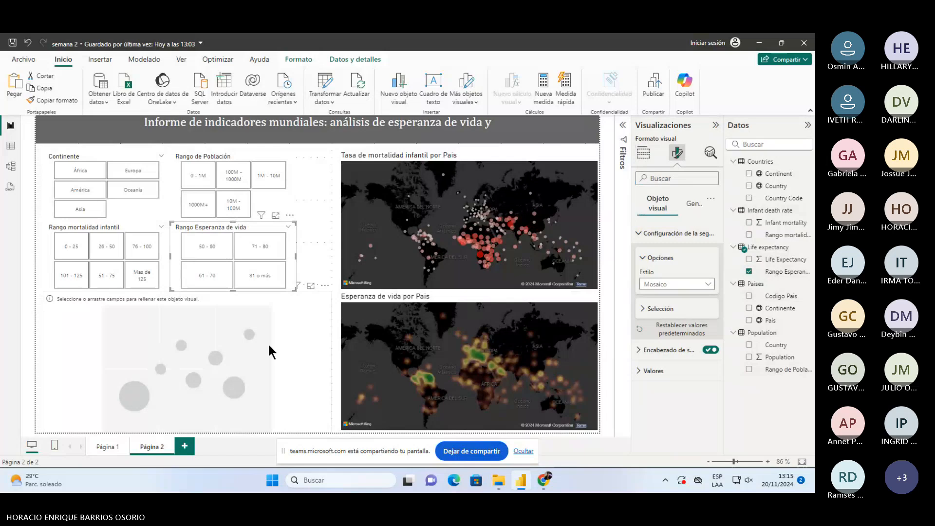
left_click(320, 249)
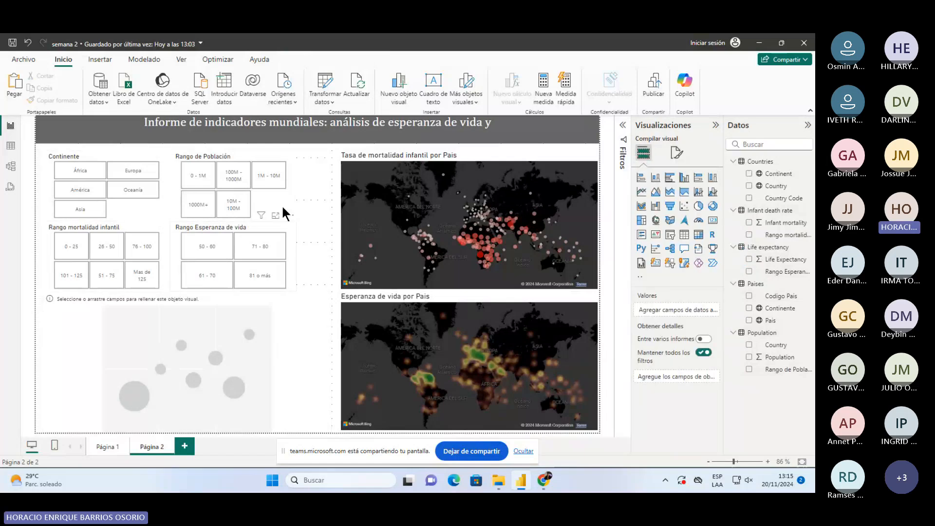
- Move the Rango de Población and Rango Esperanza de vida slicers slightly to the right, keeping them aligned with each other
left_click_drag(282, 195, 296, 196)
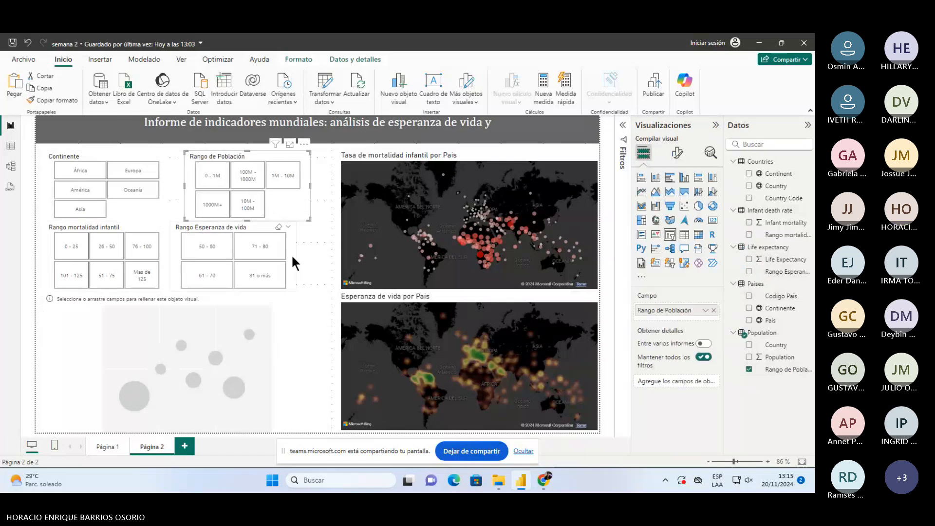
left_click_drag(294, 256, 308, 257)
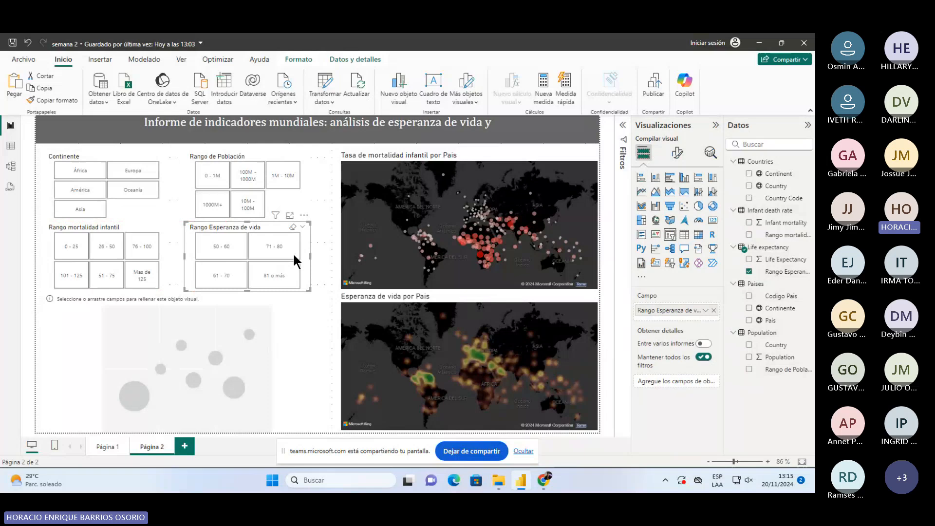
left_click(180, 235)
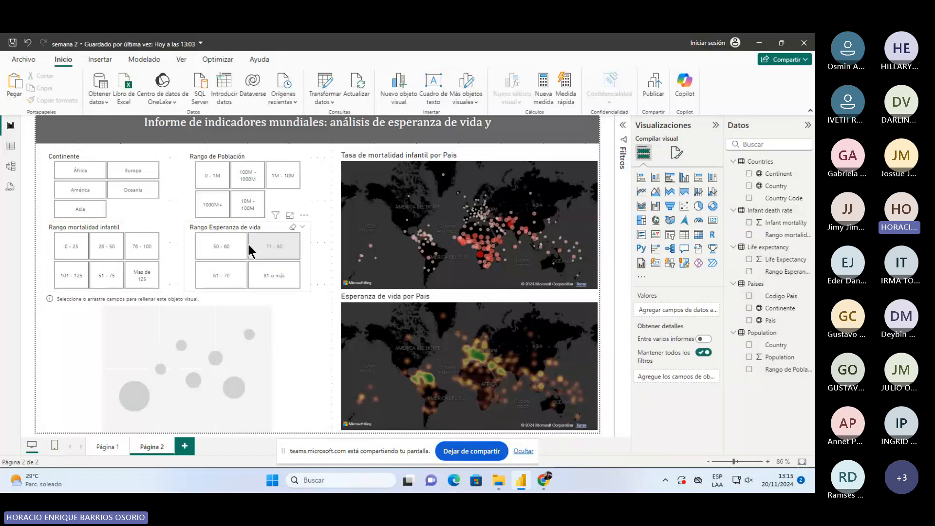
- Test the Rango Esperanza de vida slicer on both maps with the ranges 50 - 60, 71 - 80, 61 - 70 and 81 o más
left_click(222, 262)
left_click(221, 261)
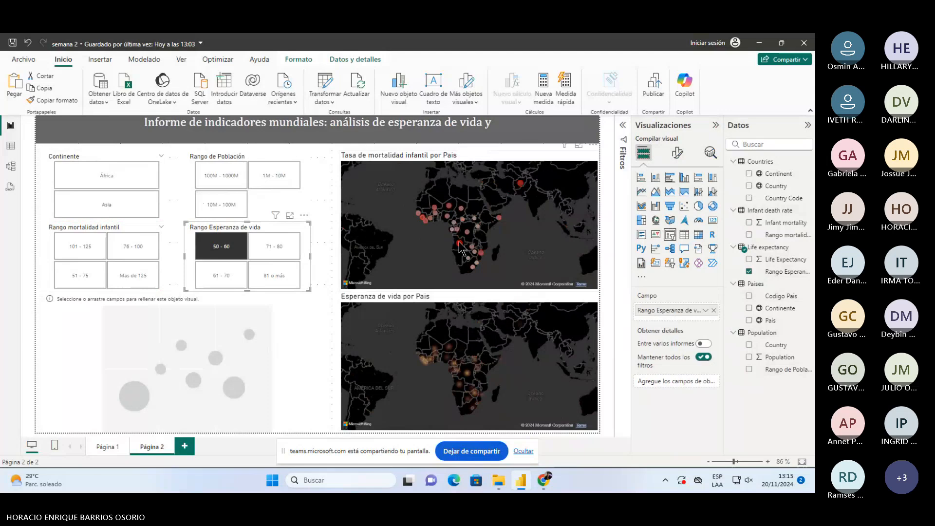
mouse_move(461, 247)
mouse_move(521, 187)
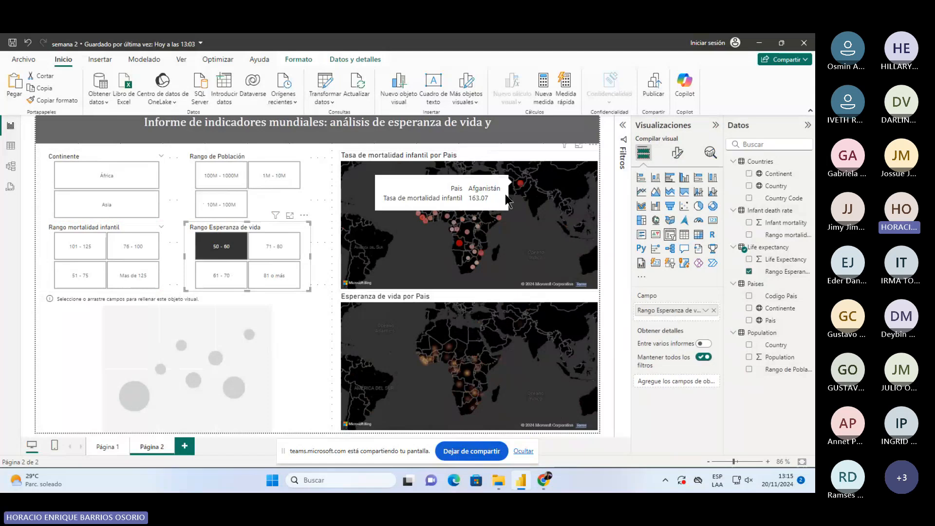
left_click(269, 251)
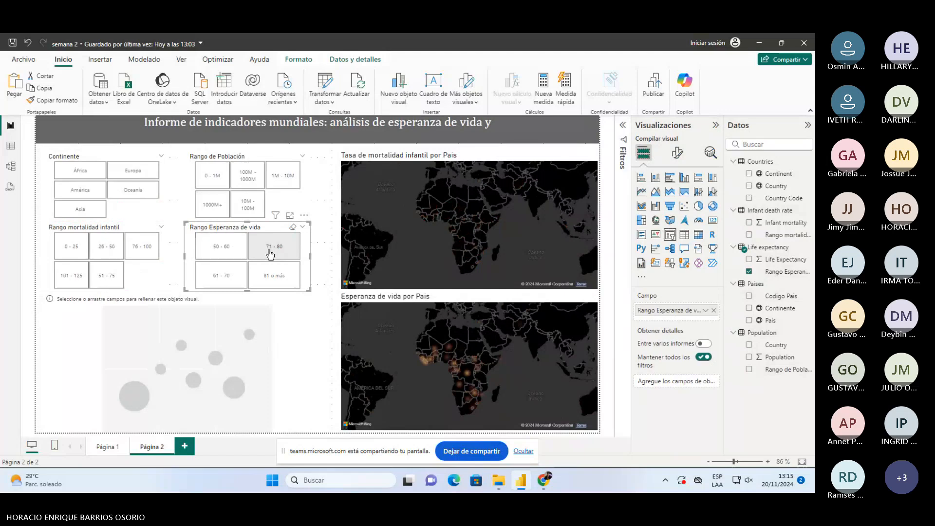
left_click(268, 281)
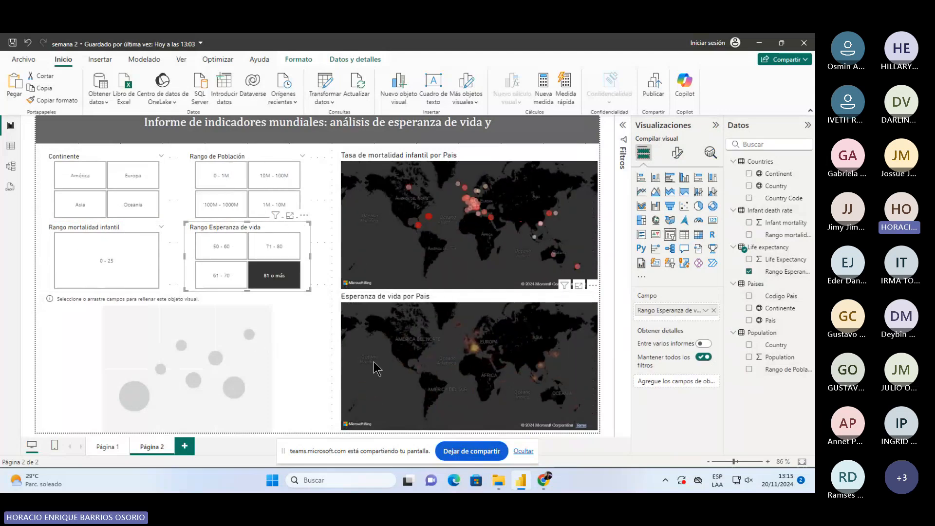
left_click(235, 283)
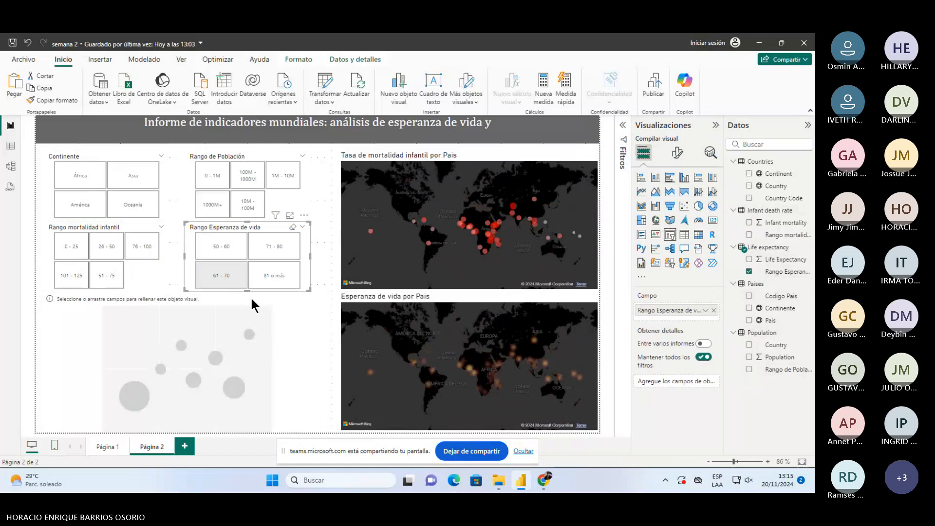
left_click(268, 281)
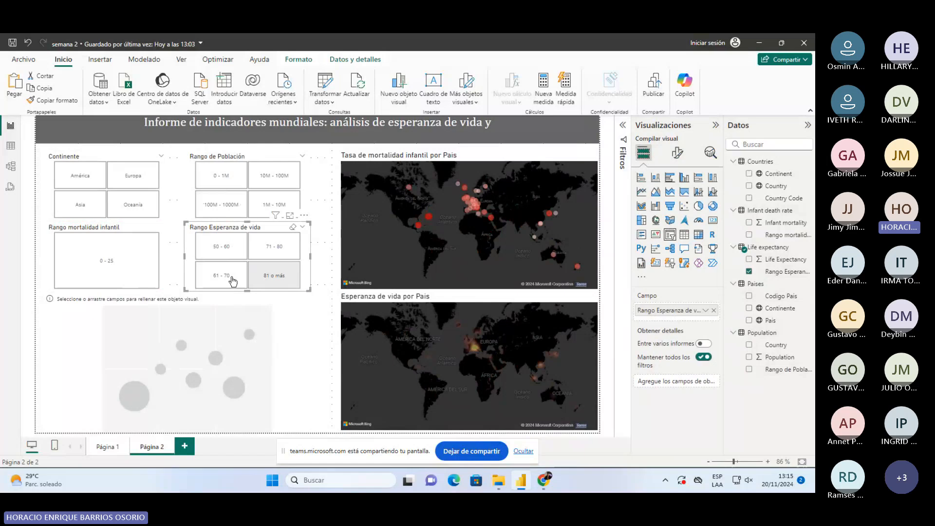
- Test the Rango mortalidad infantil slicer with 0 - 25 and Mas de 125, clearing these filters and the 81 o más filter
left_click(95, 276)
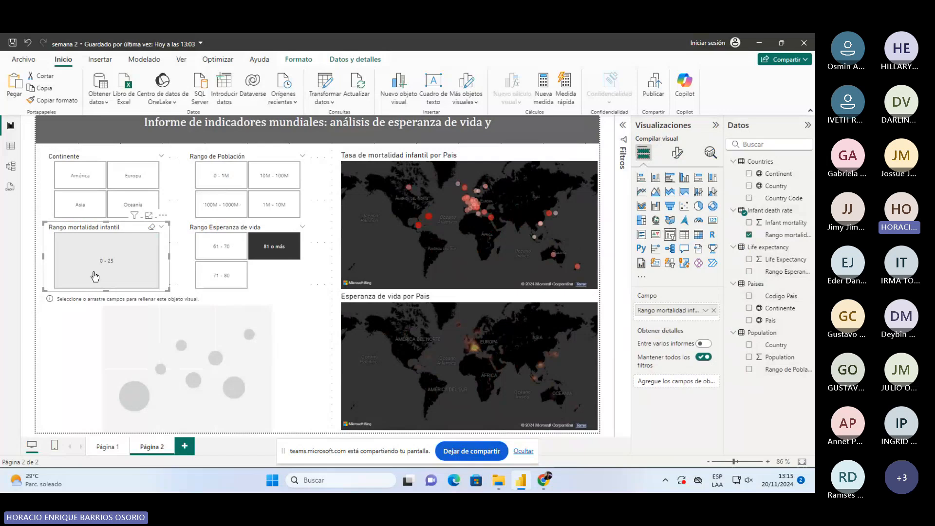
left_click(276, 243)
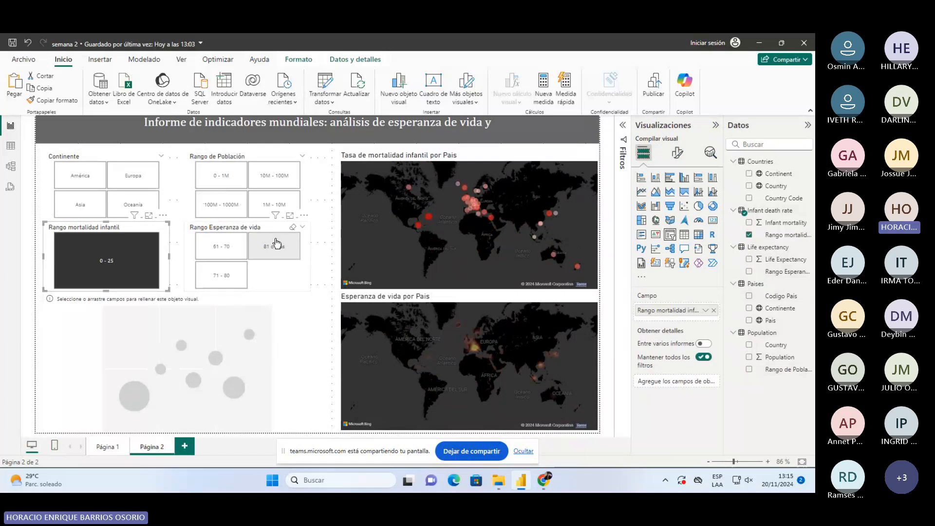
left_click(71, 246)
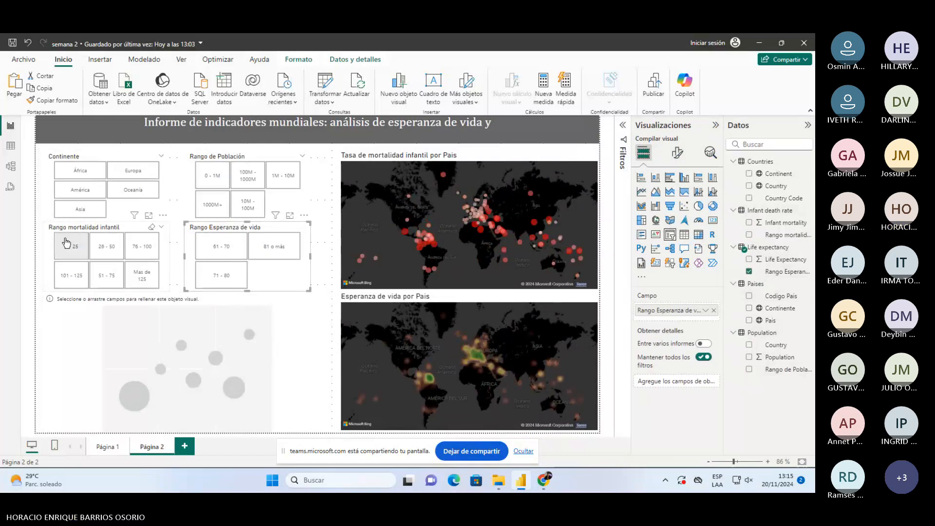
left_click(147, 278)
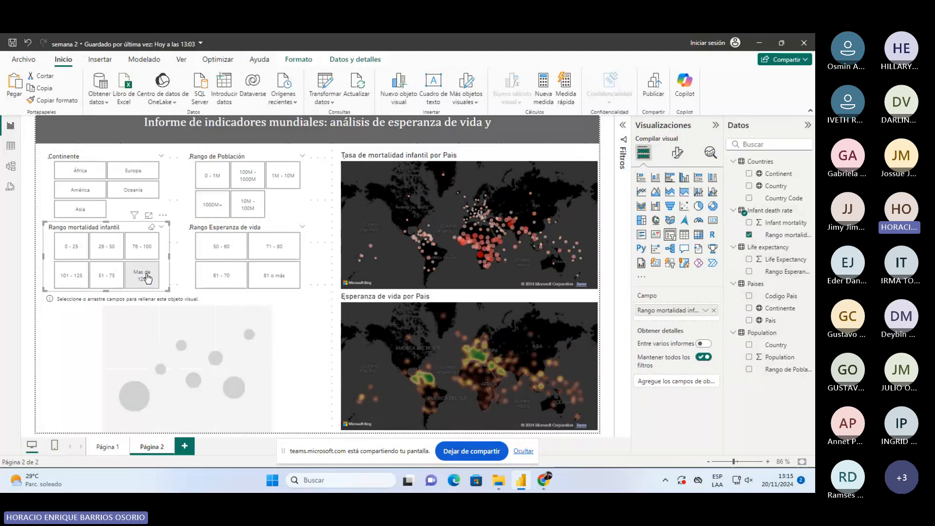
left_click(147, 278)
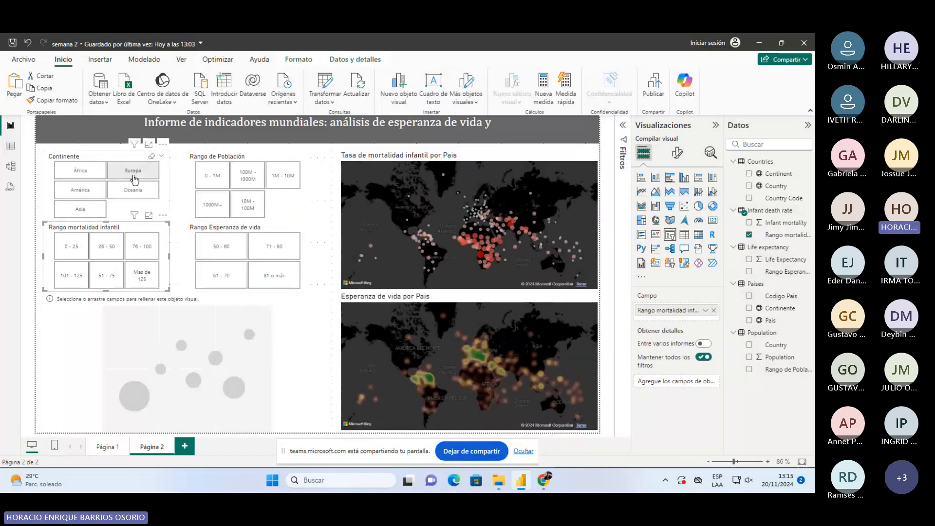
- Filter the page by África and by Europa in the Continente slicer to check the maps, and clear the filter
left_click(95, 173)
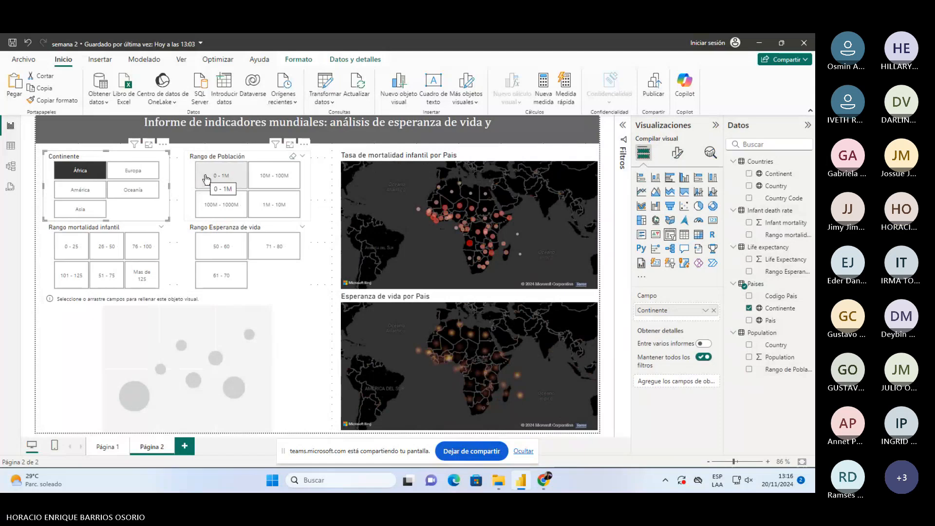
left_click(126, 173)
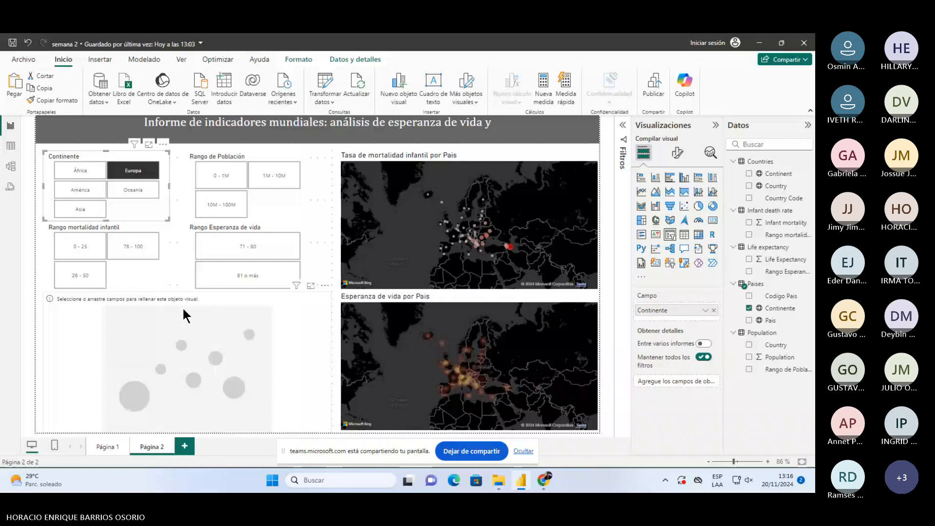
left_click(133, 170)
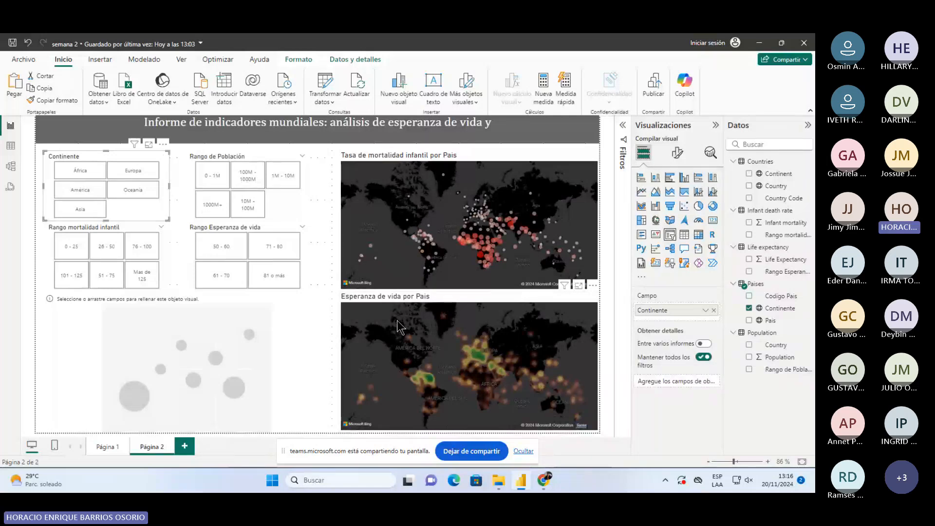
left_click(179, 169)
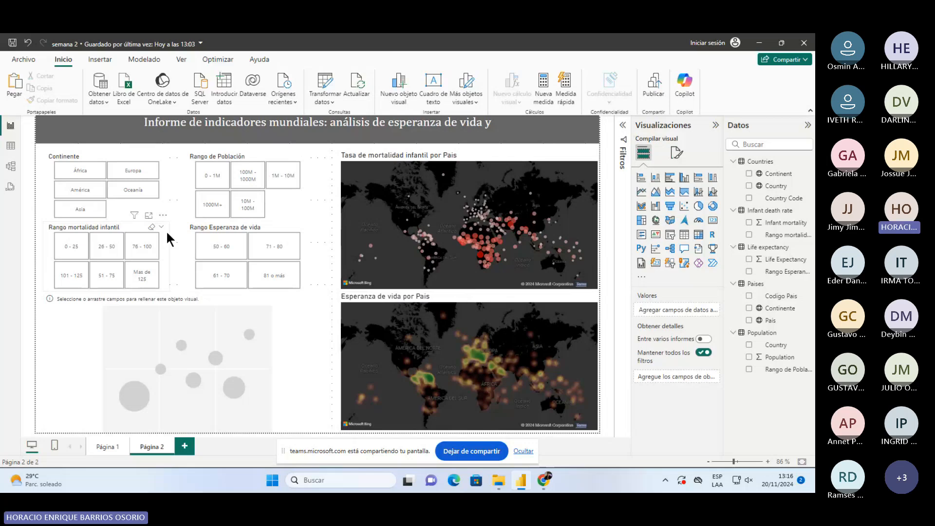
- Assign Infant mortality to the X axis of the empty scatter chart and set its aggregation to No resumir
left_click(118, 311)
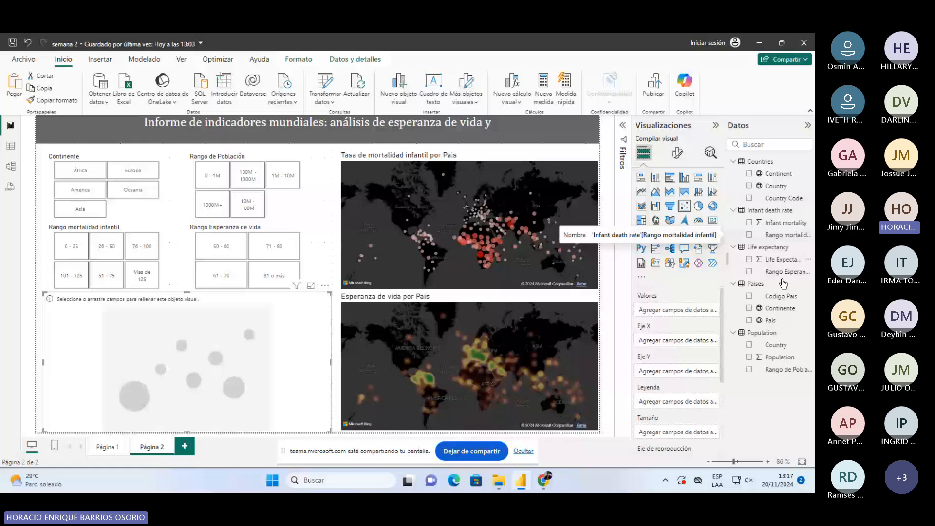
left_click_drag(781, 223, 666, 341)
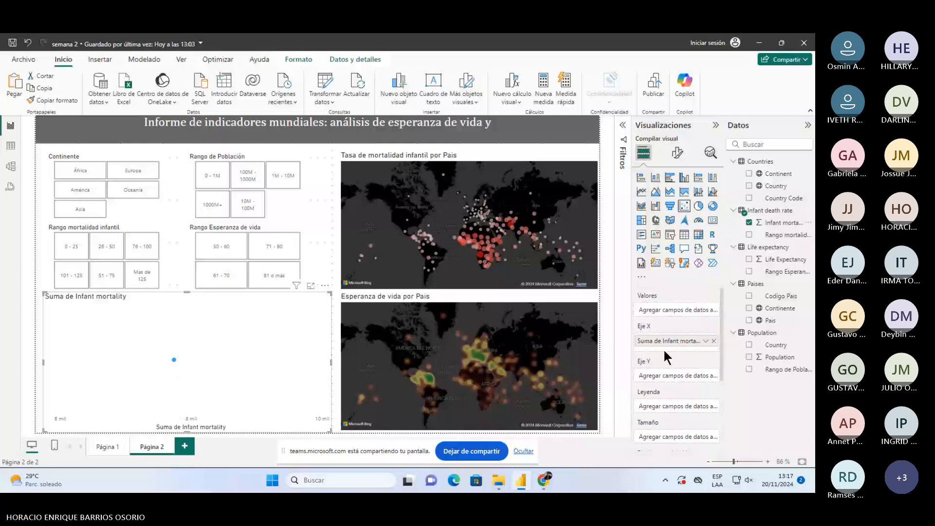
right_click(665, 349)
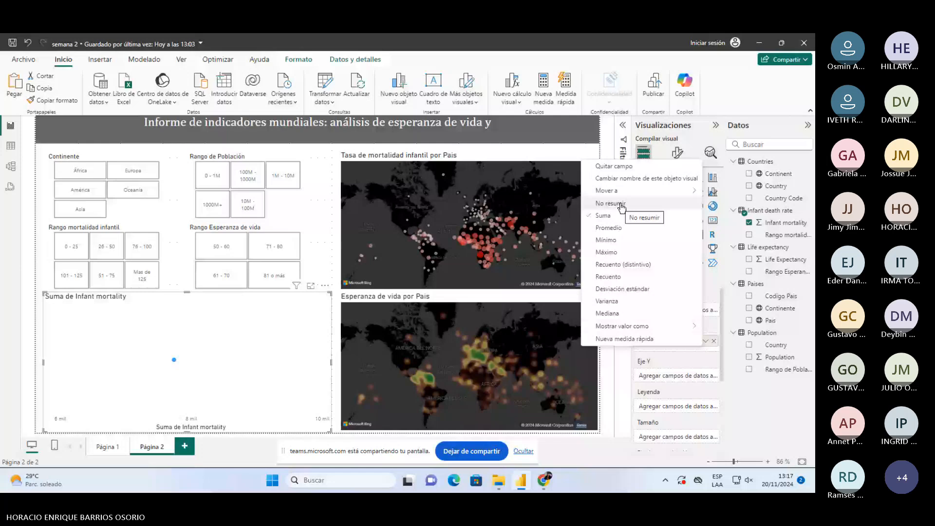
left_click(621, 207)
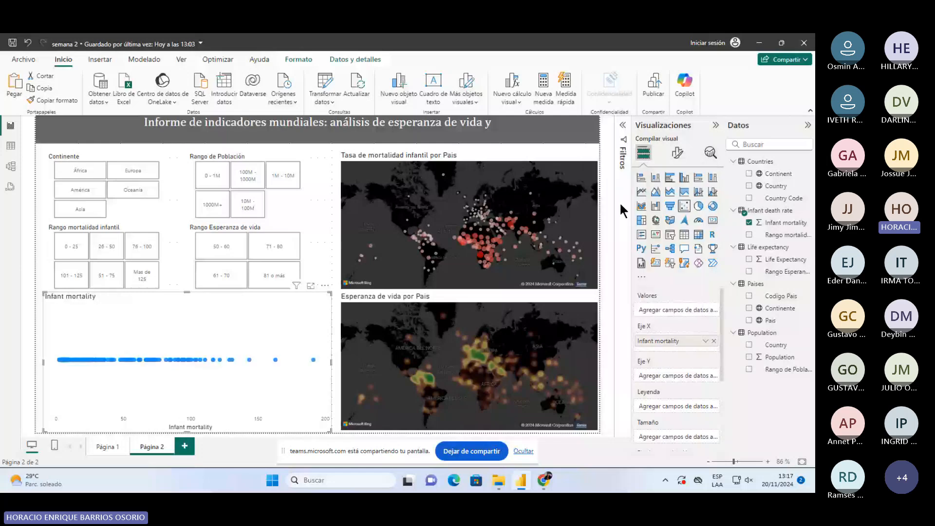
- Assign Life Expectancy to the Y axis of the scatter chart and set its aggregation to No resumir
left_click_drag(762, 259, 702, 378)
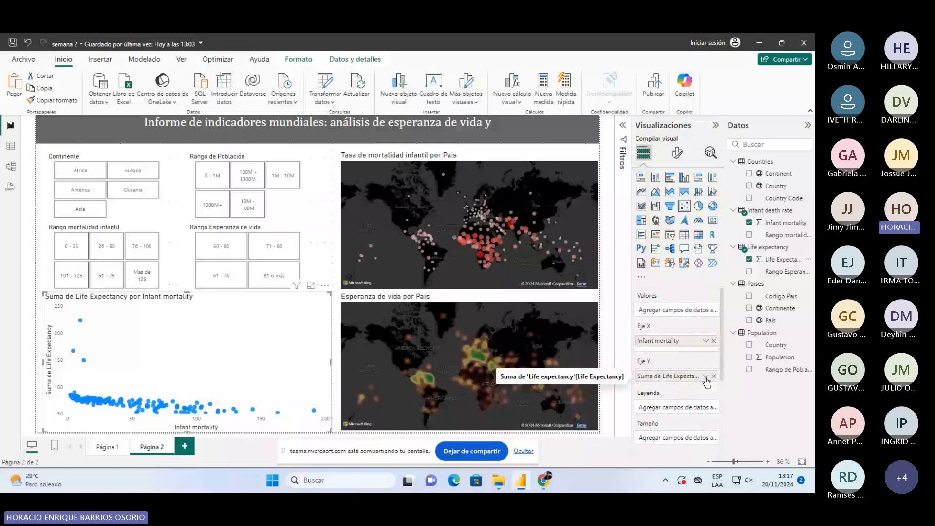
left_click(706, 376)
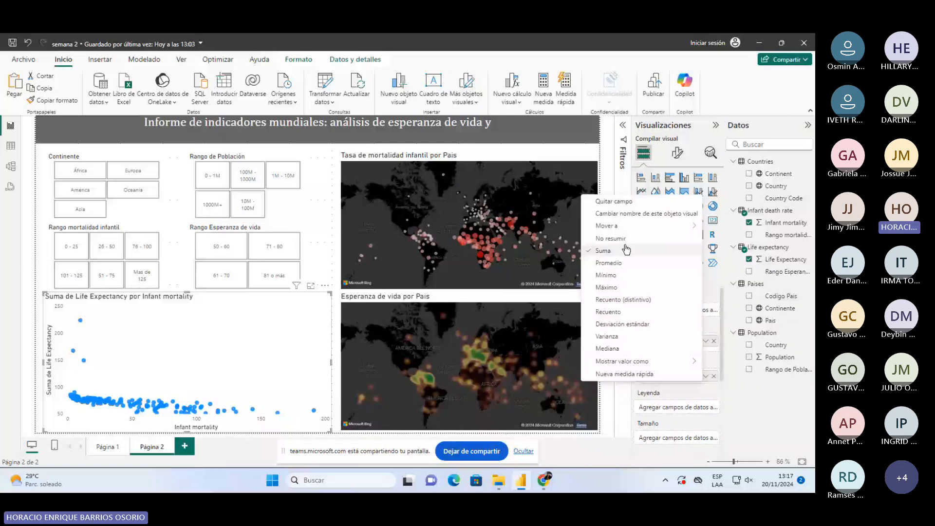
left_click(625, 239)
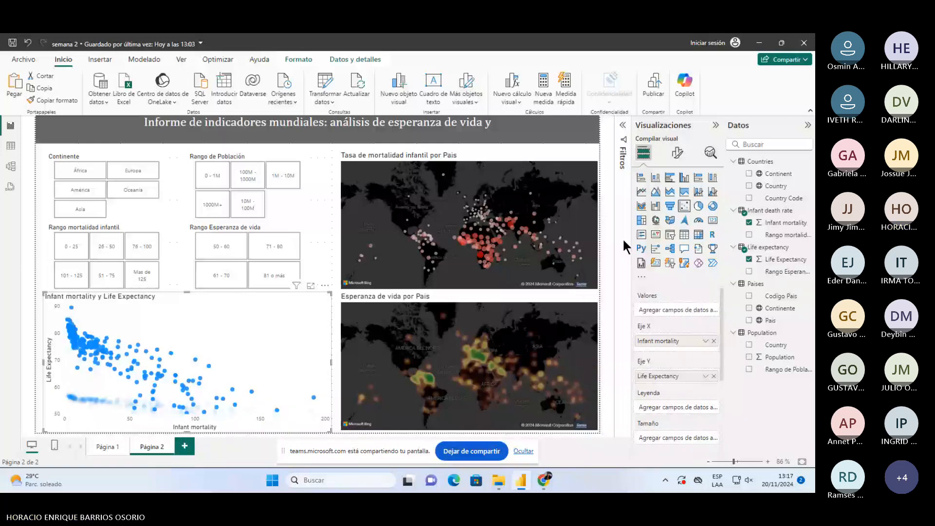
- Examine the scatter chart in focus mode, return to the report, and assign Continente to the chart's legend
left_click(311, 286)
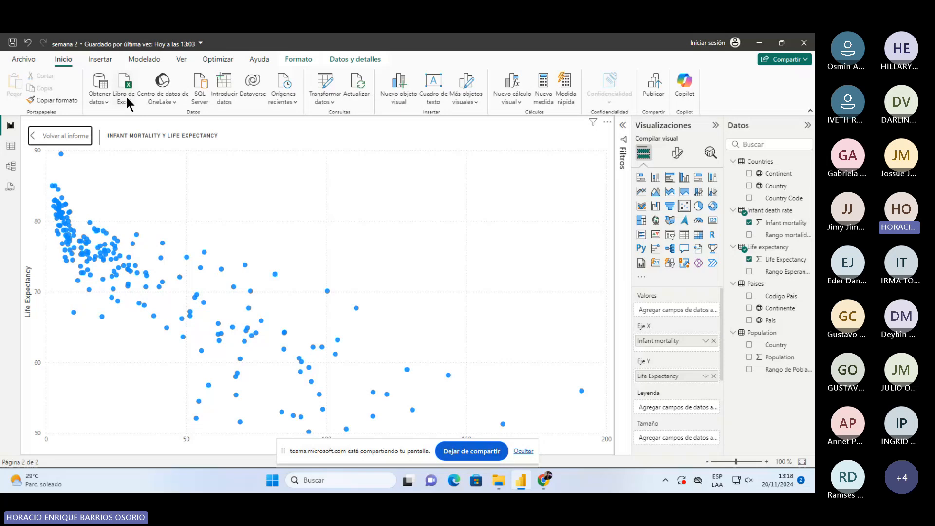
key("Escape")
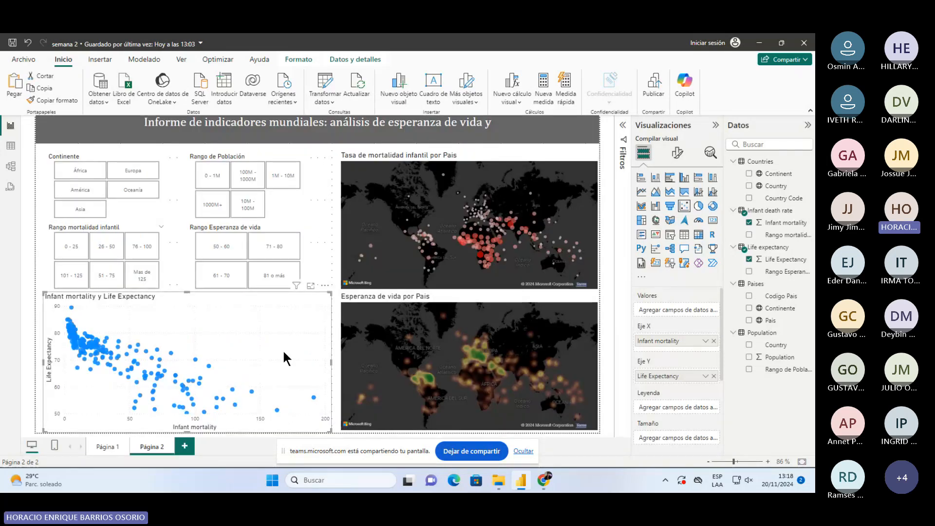
left_click_drag(779, 308, 677, 407)
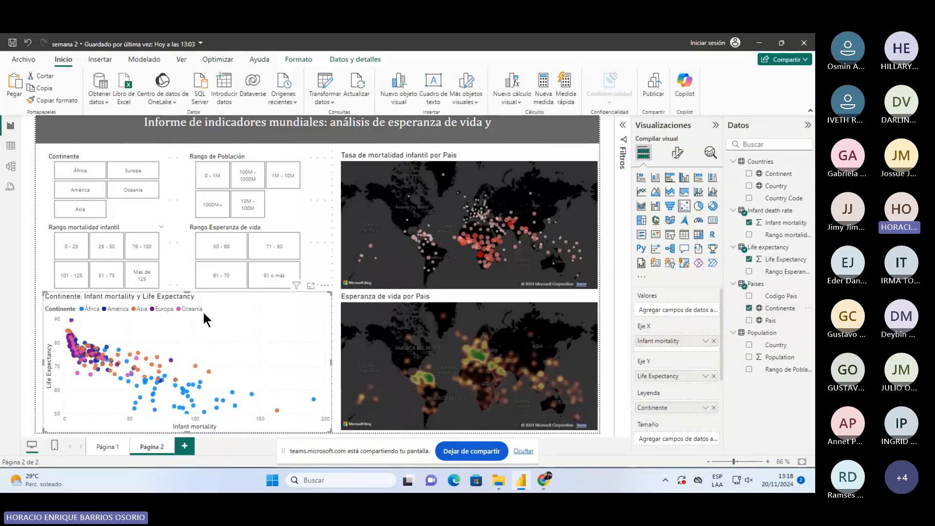
- Try the logarithmic scale on the scatter chart's X axis and switch it off again
left_click(677, 153)
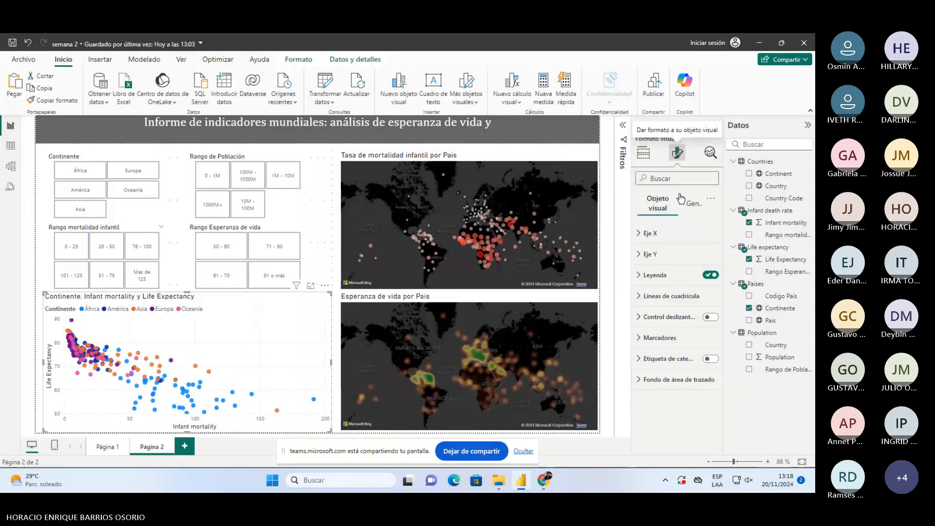
left_click(660, 237)
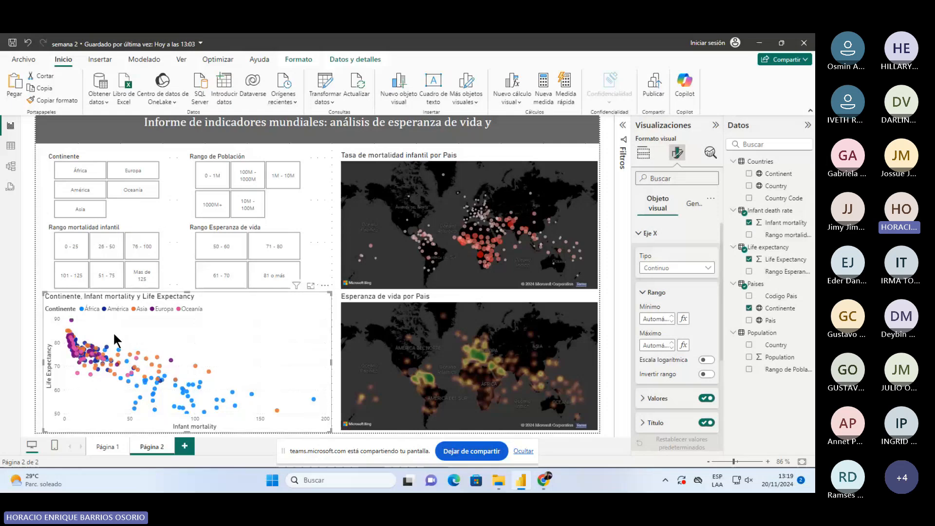
left_click(710, 362)
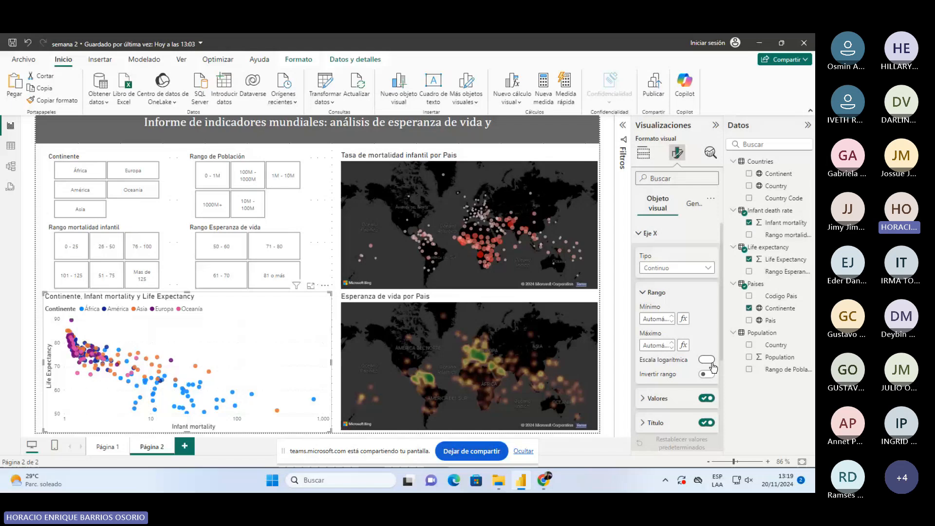
scroll(638, 326, "down", 3)
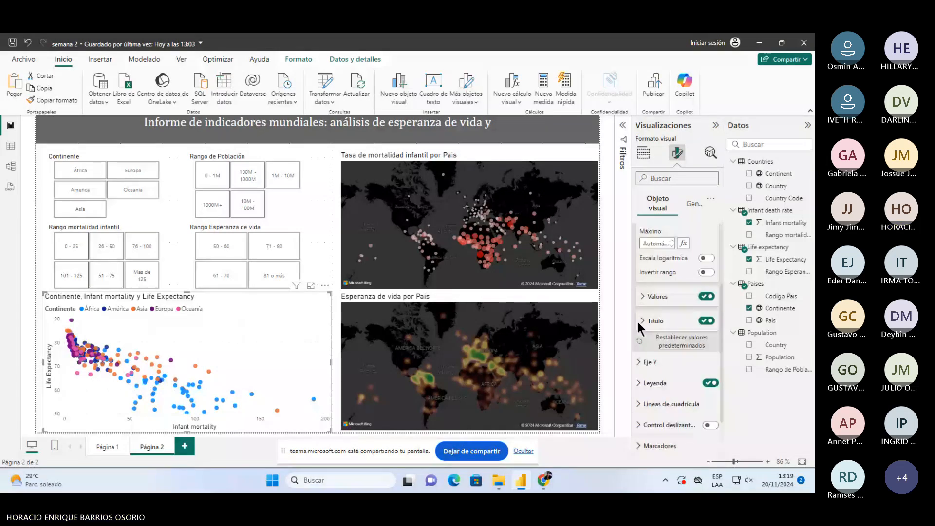
- Set the X axis title text to "Correlación esperanza de vida vs tasa de mortalidad infantil"
left_click(641, 322)
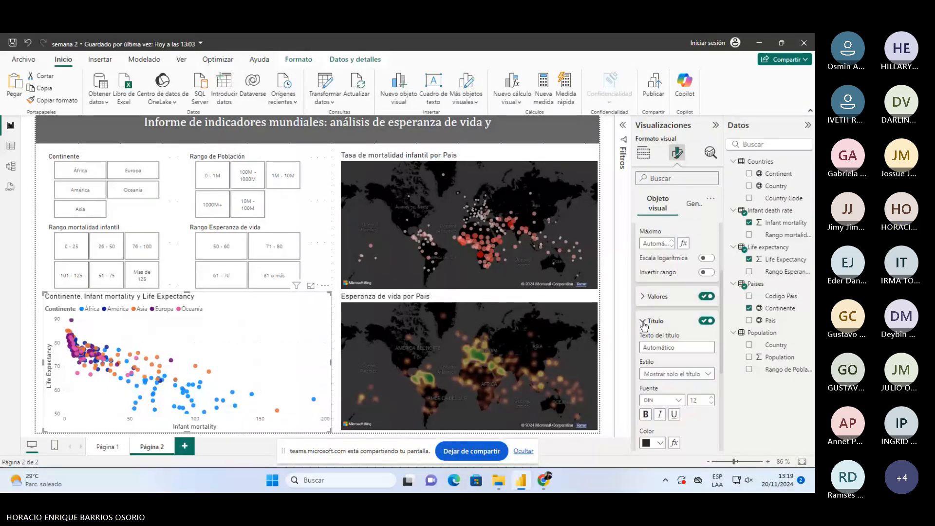
left_click(660, 347)
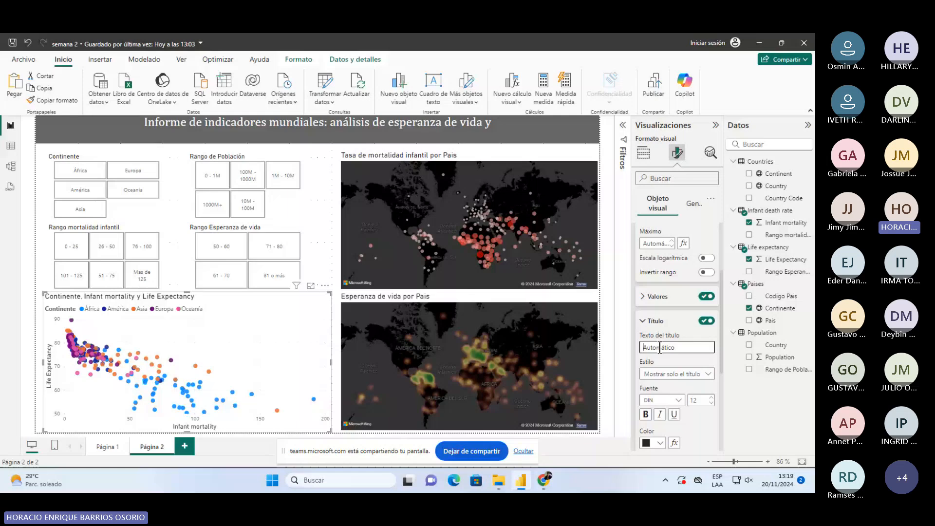
key("ctrl+a")
type("Correlación esperanza ")
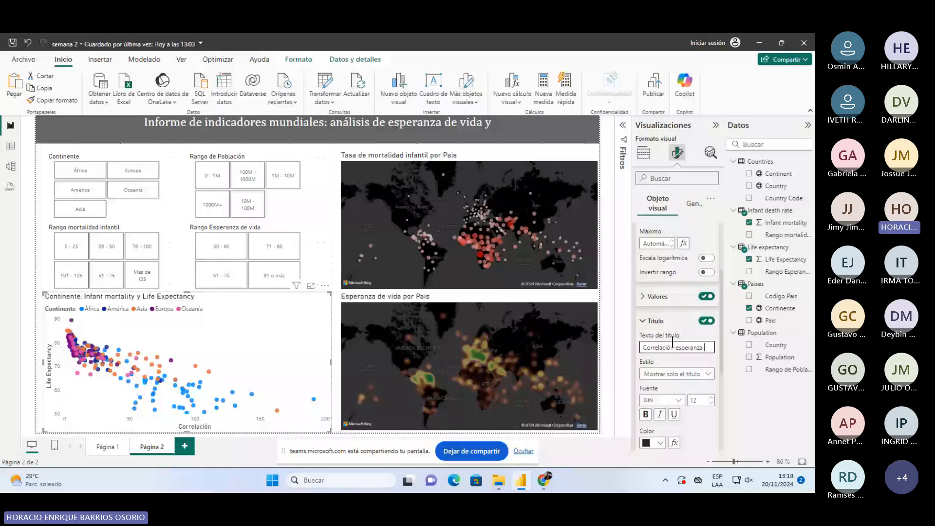
type("de vida vs tas")
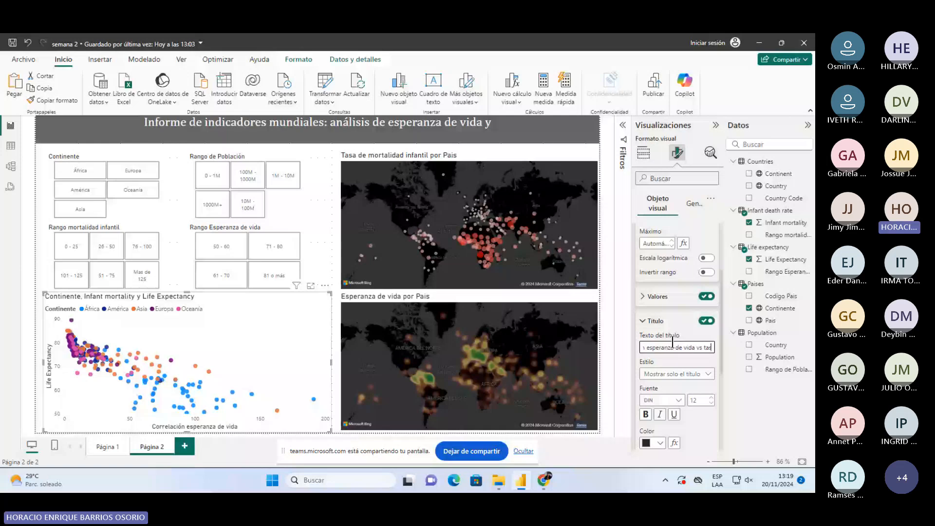
type("a de mo")
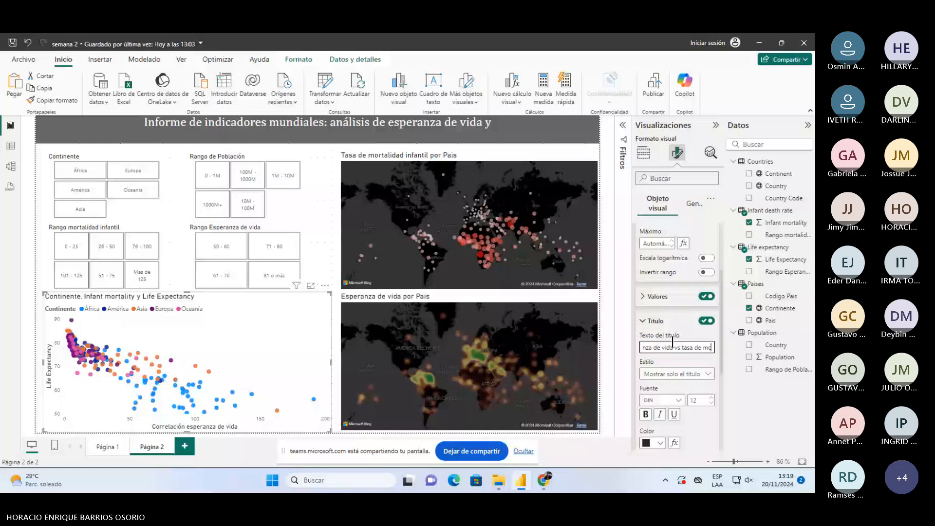
type("rtalidad infantil")
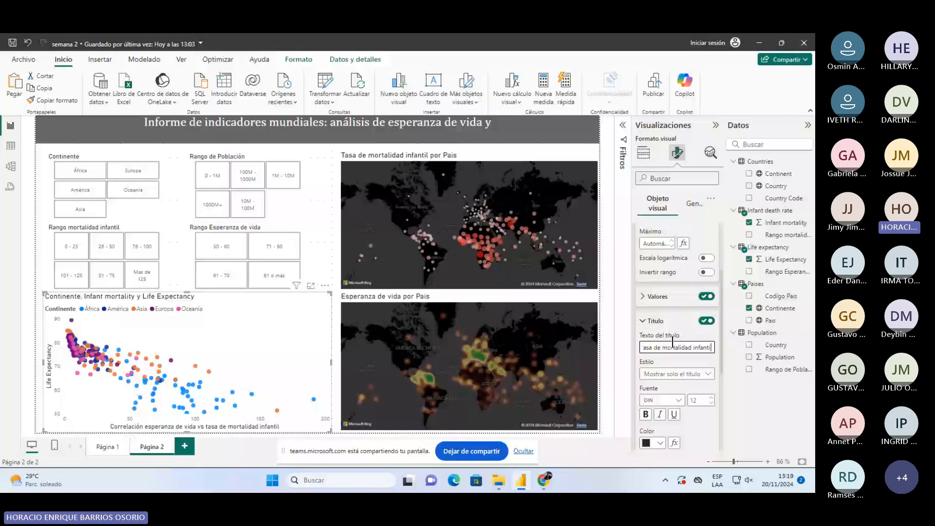
- Cut the text out of the X axis title and paste it as the scatter chart's general title
scroll(673, 341, "up", 3)
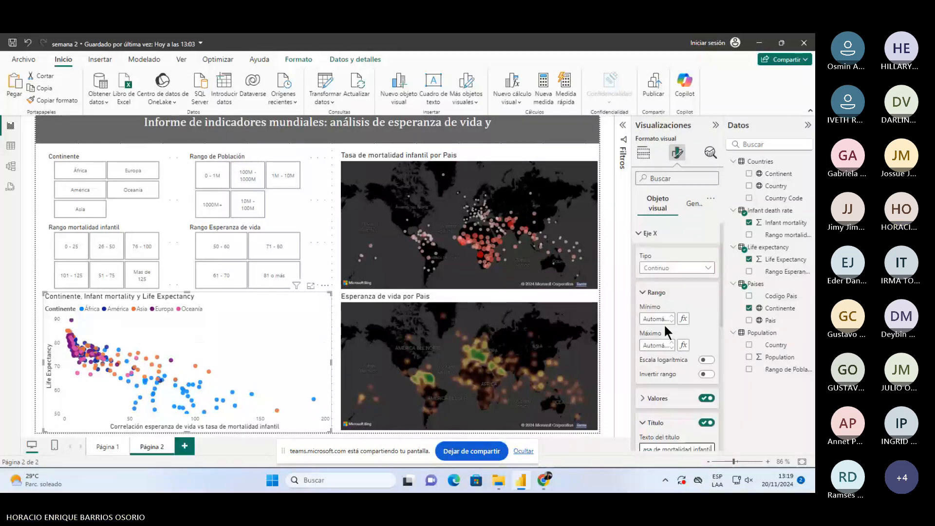
scroll(674, 357, "down", 3)
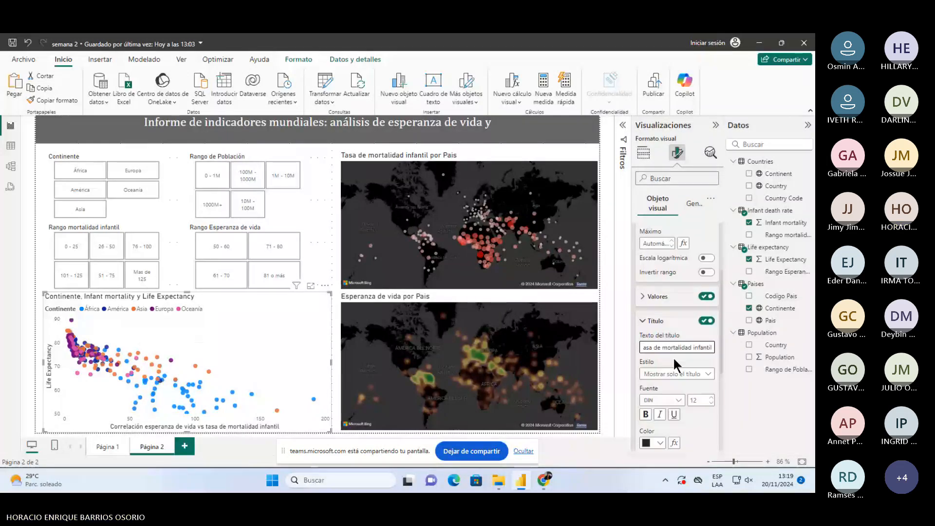
key("ctrl+a")
key("ctrl+x")
left_click(656, 321)
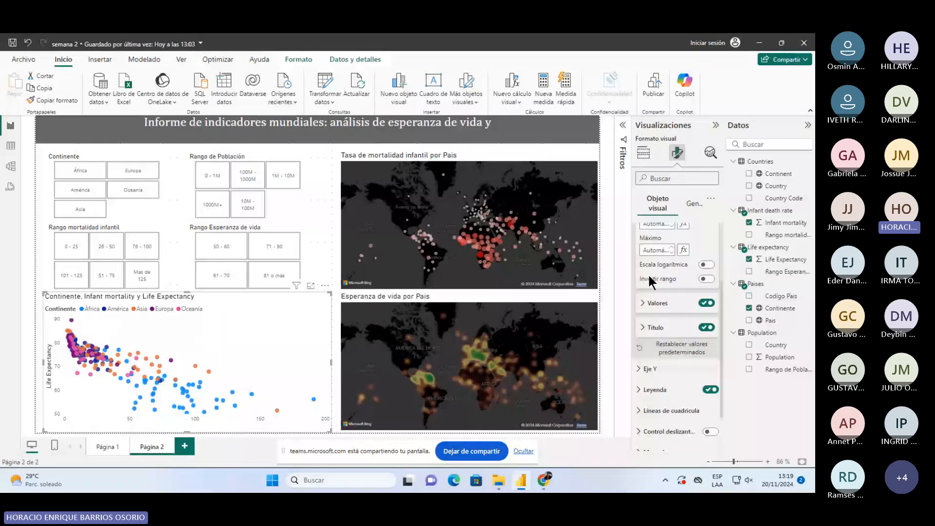
scroll(650, 282, "up", 3)
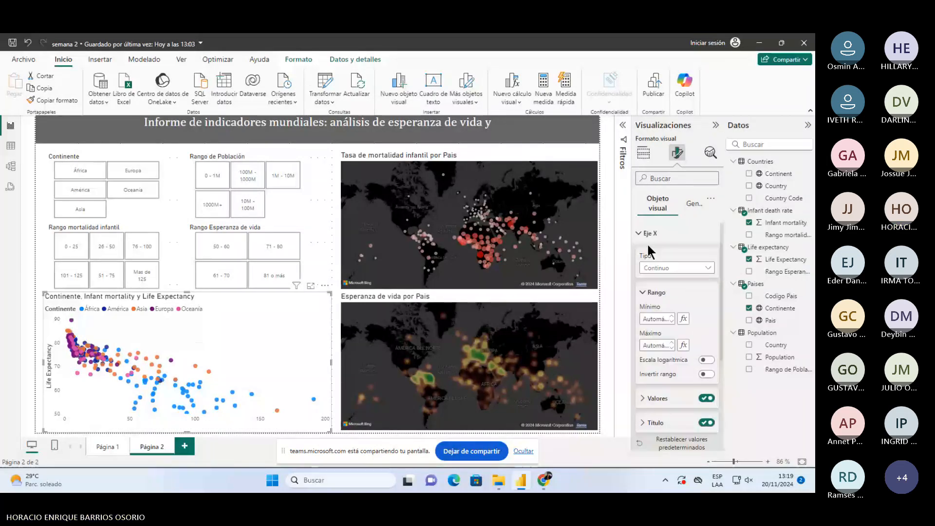
left_click(693, 203)
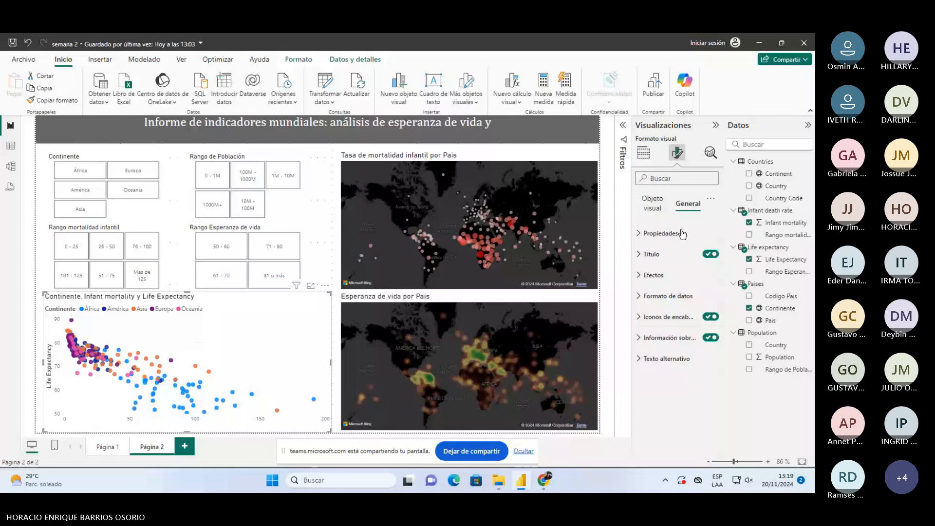
left_click(651, 254)
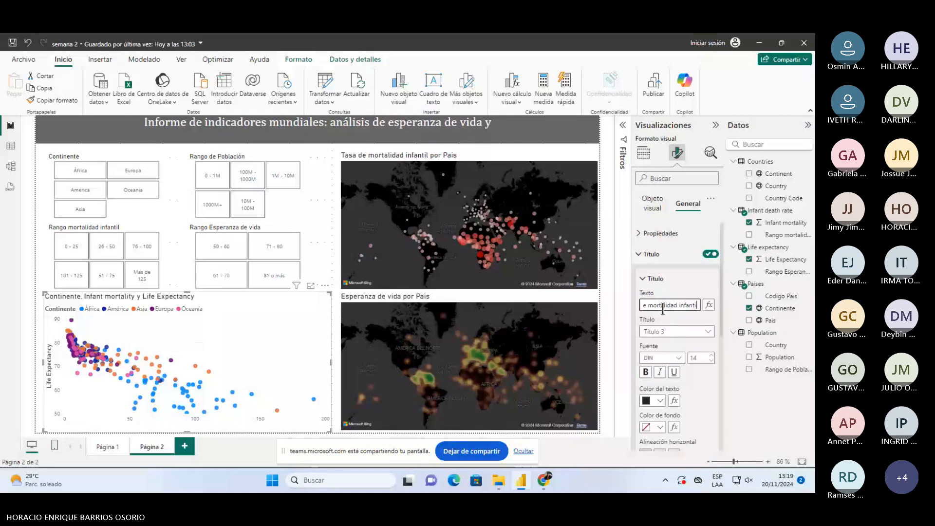
- Set the scatter chart's X axis title to "Tasa de mortalidad infantil [muertes/1000 nacimientos]"
left_click(653, 206)
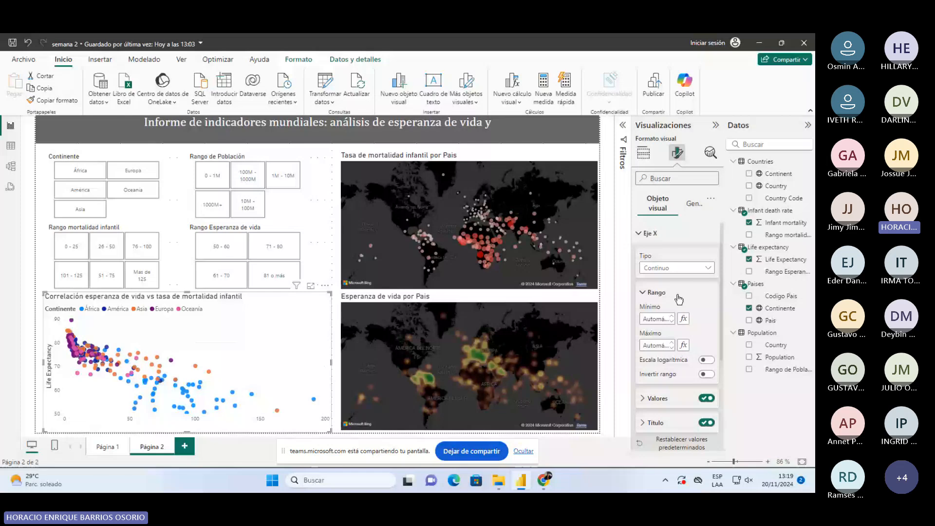
scroll(660, 340, "down", 3)
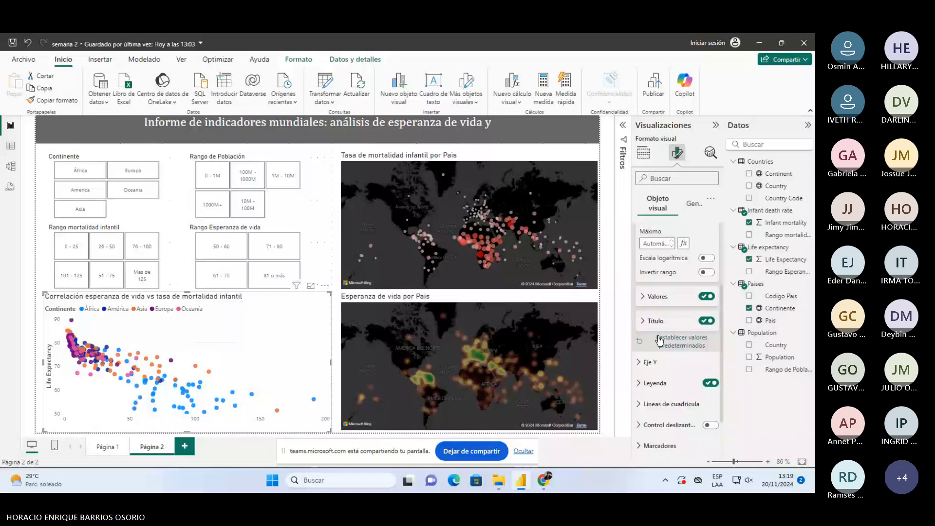
scroll(663, 317, "up", 3)
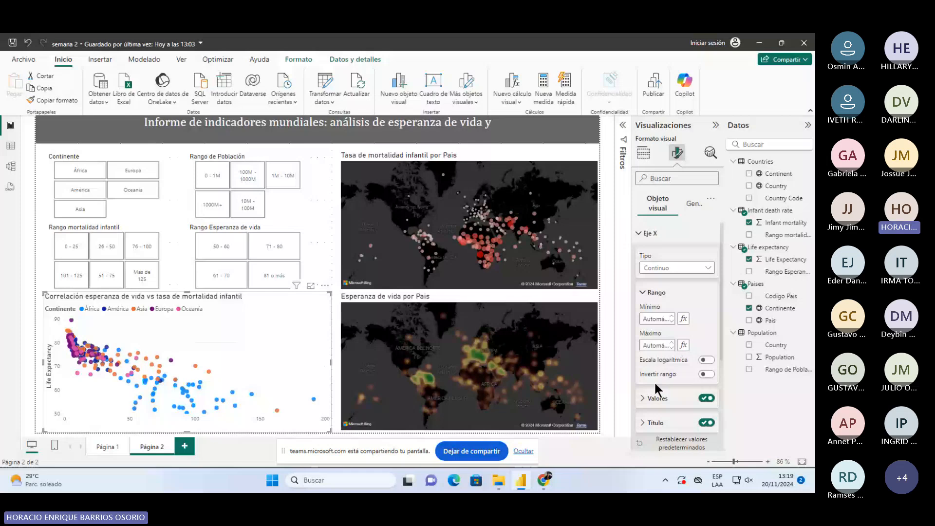
left_click(650, 398)
scroll(645, 280, "down", 5)
left_click(645, 283)
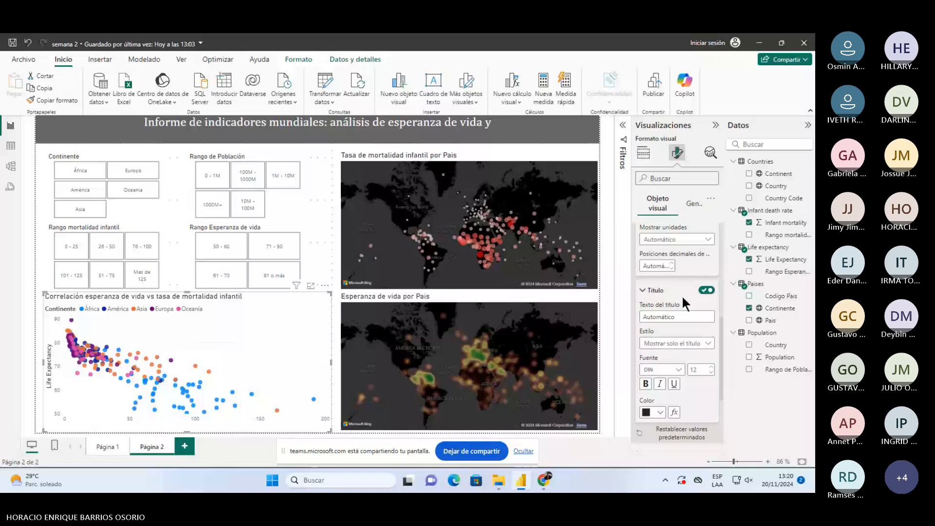
left_click(677, 316)
type("T")
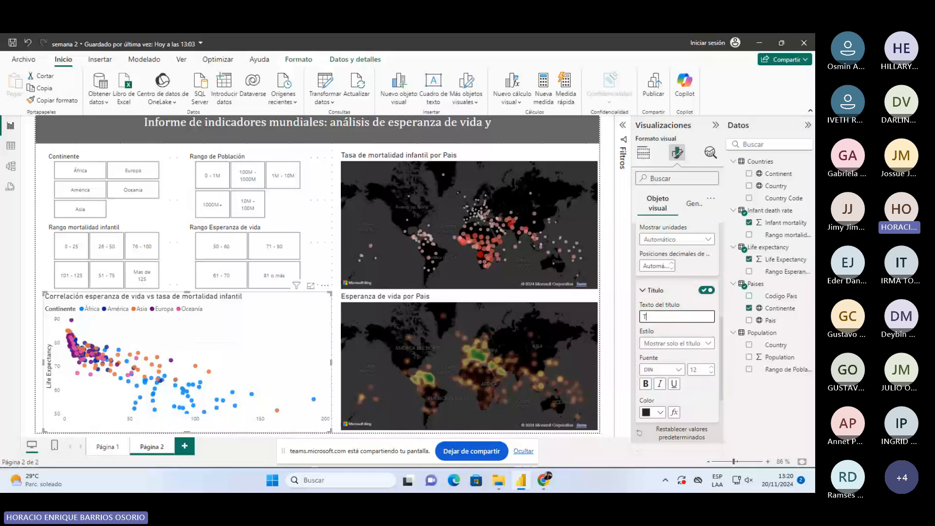
type("asa de mortalid")
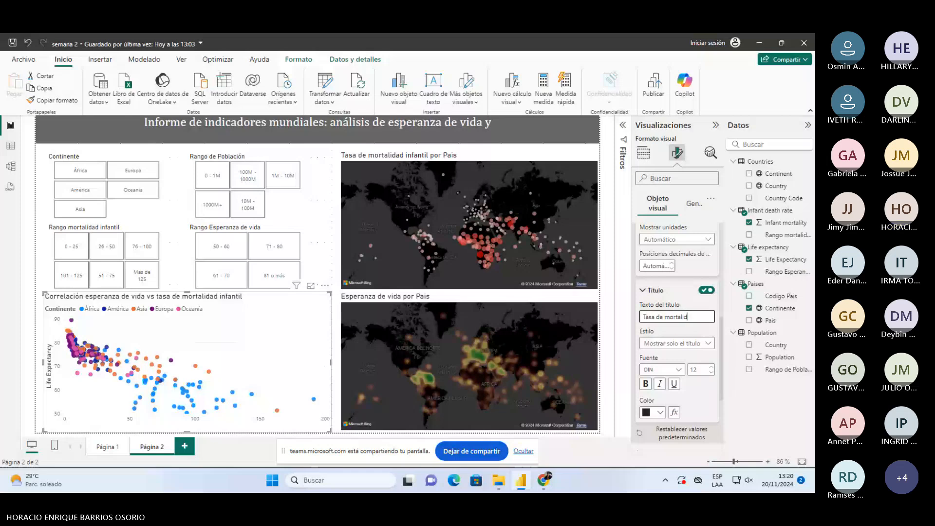
type("ad infantil")
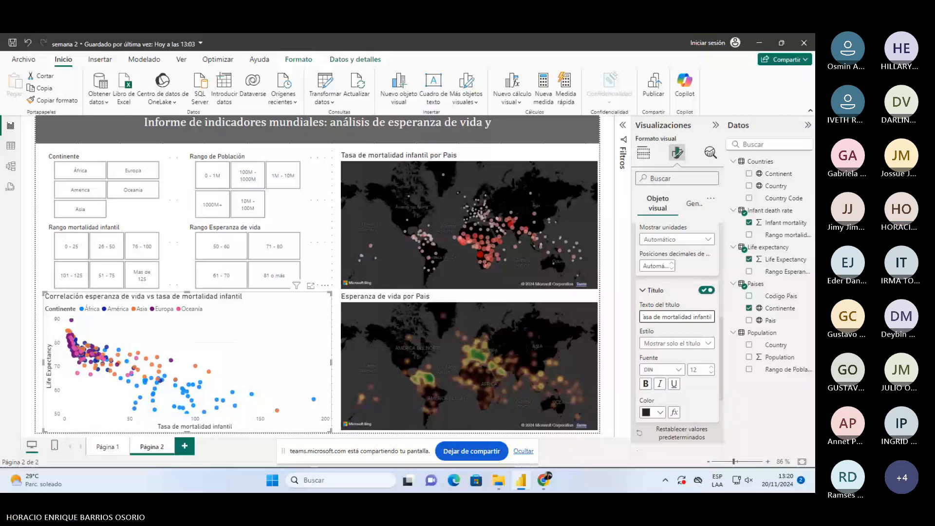
type(" (")
type("m")
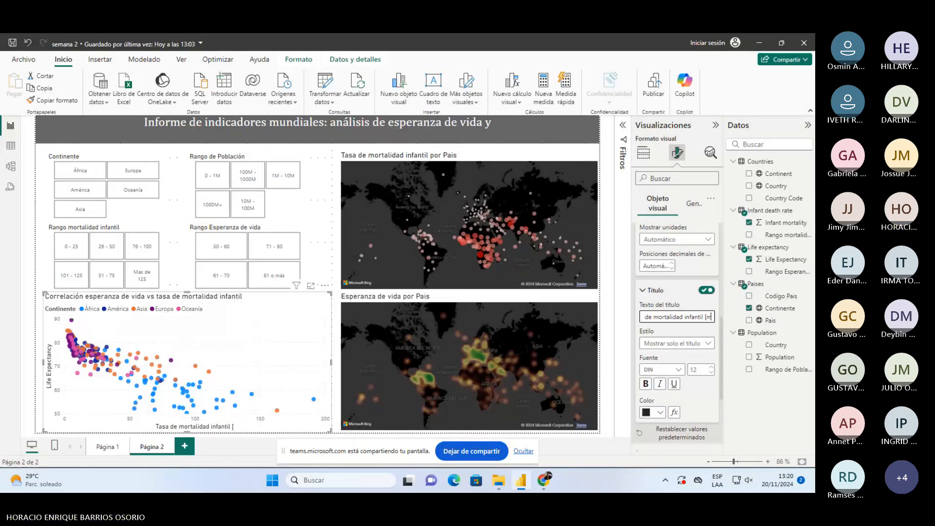
type("uertes/1000 na")
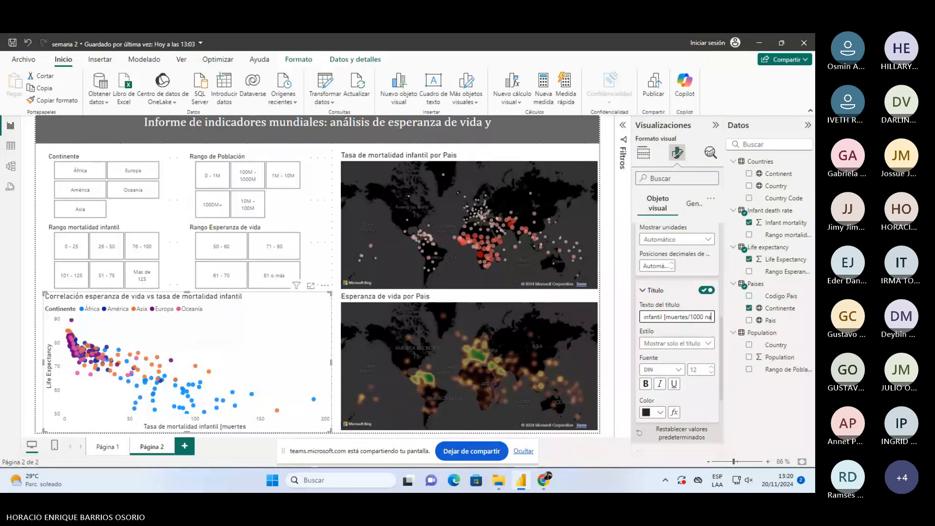
type("cimientos")
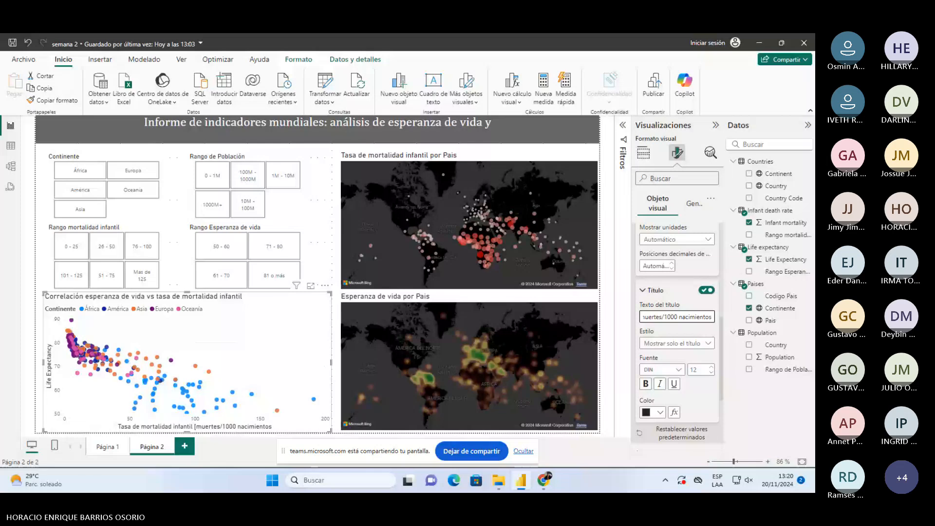
type("]")
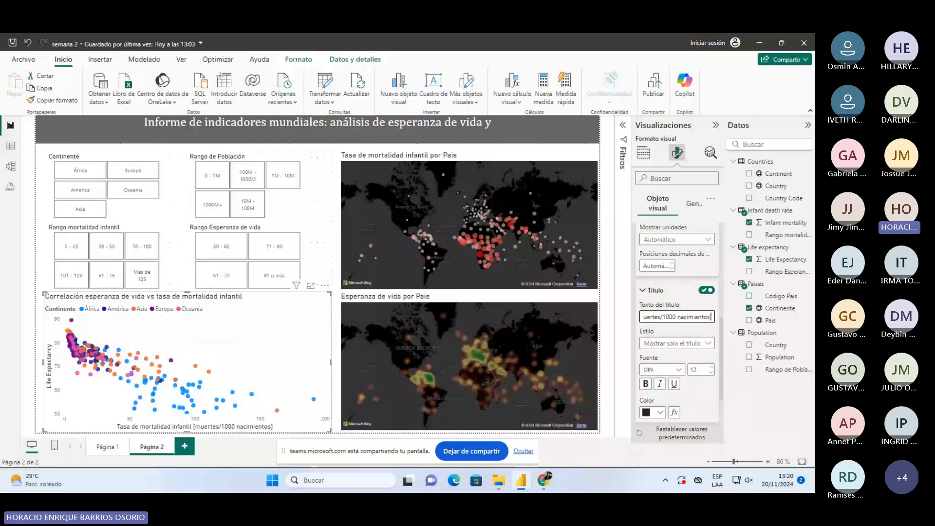
- Set the scatter chart's Y axis title to "Esperanza de vida [años]"
scroll(685, 309, "down", 3)
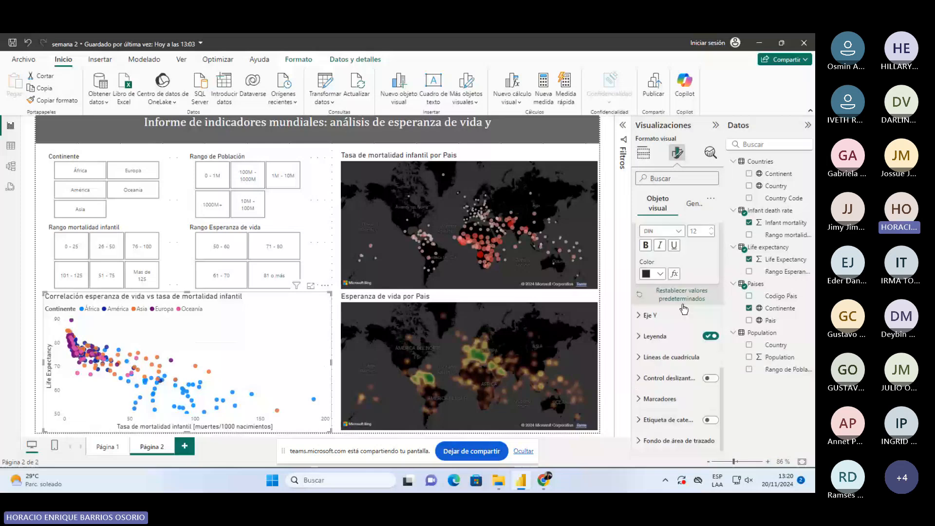
left_click(682, 315)
scroll(673, 332, "down", 2)
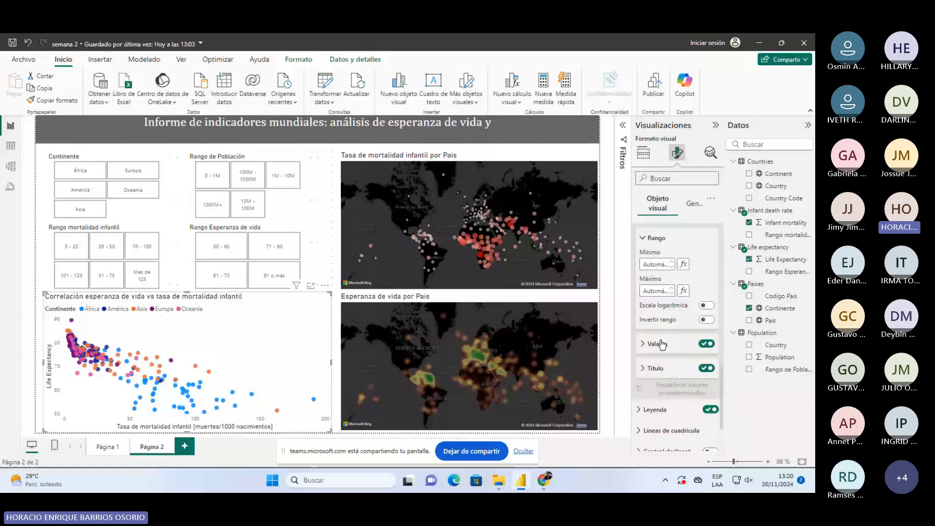
scroll(662, 345, "down", 2)
left_click(656, 266)
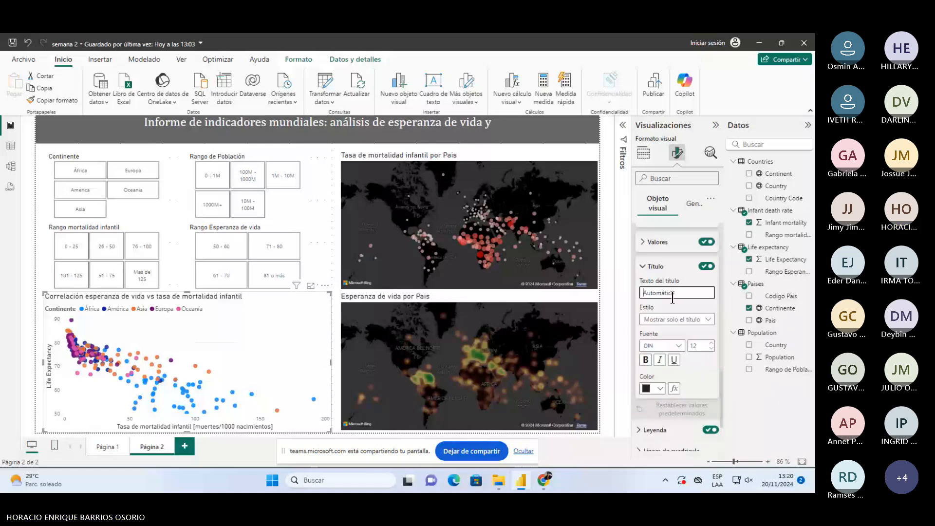
type("Esperanza d")
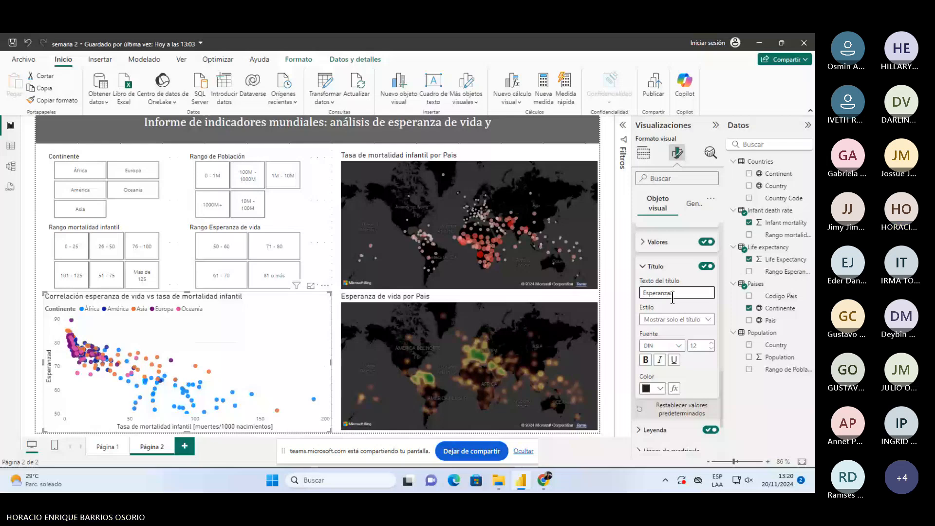
type("e vida [años]")
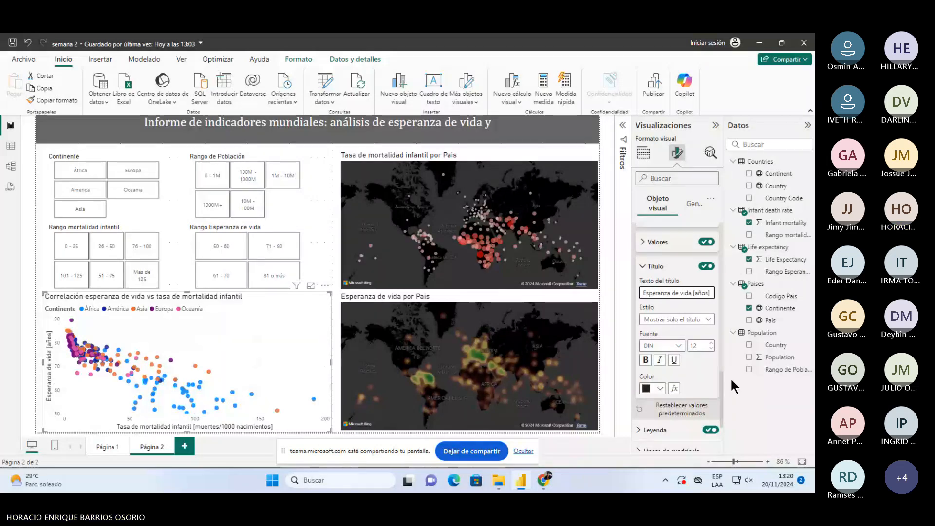
- Set the scatter chart's legend position to "Arriba, en el centro"
left_click(643, 267)
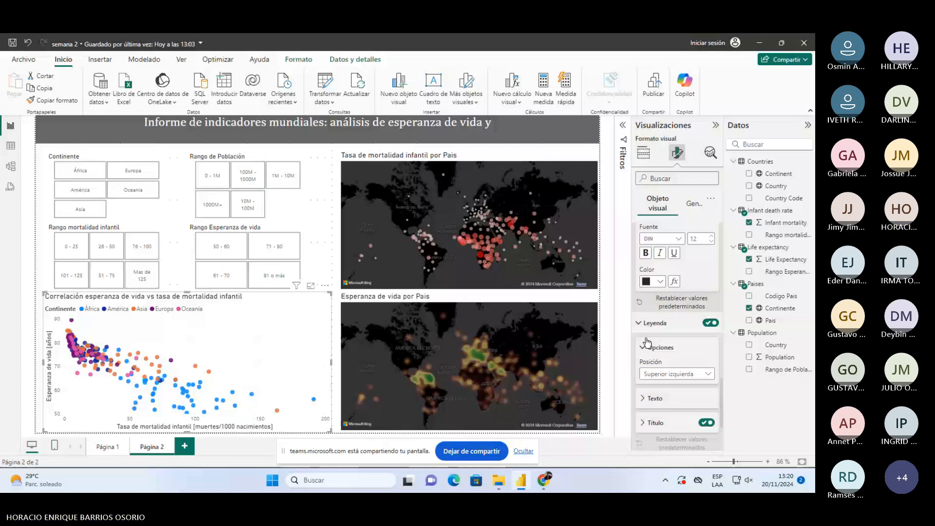
left_click(645, 316)
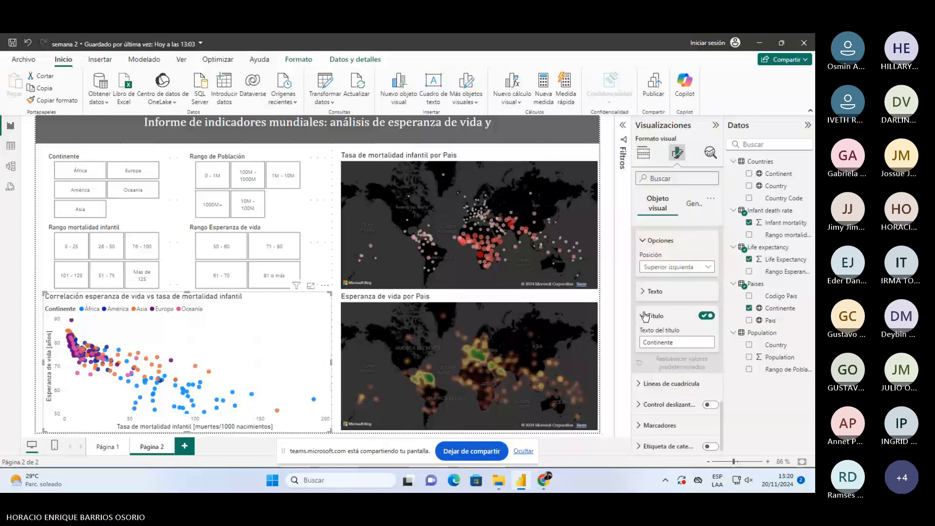
left_click(661, 269)
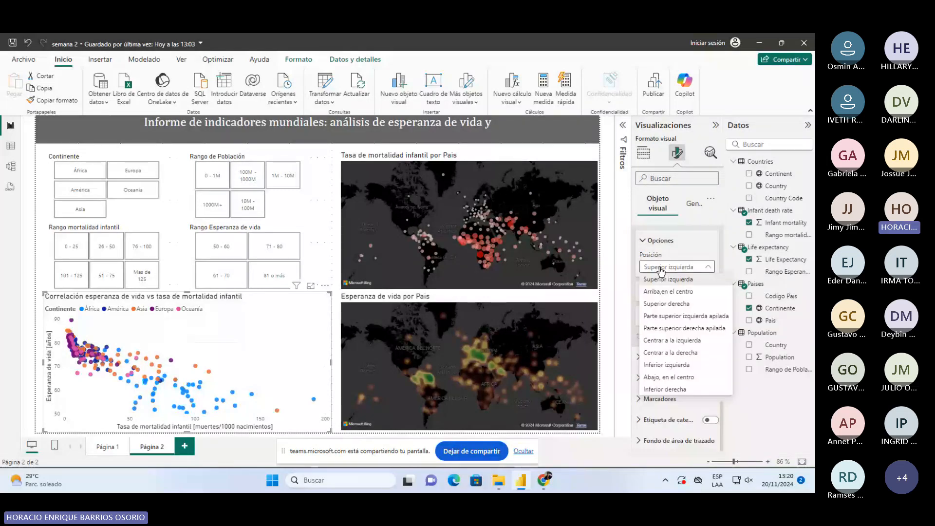
left_click(669, 291)
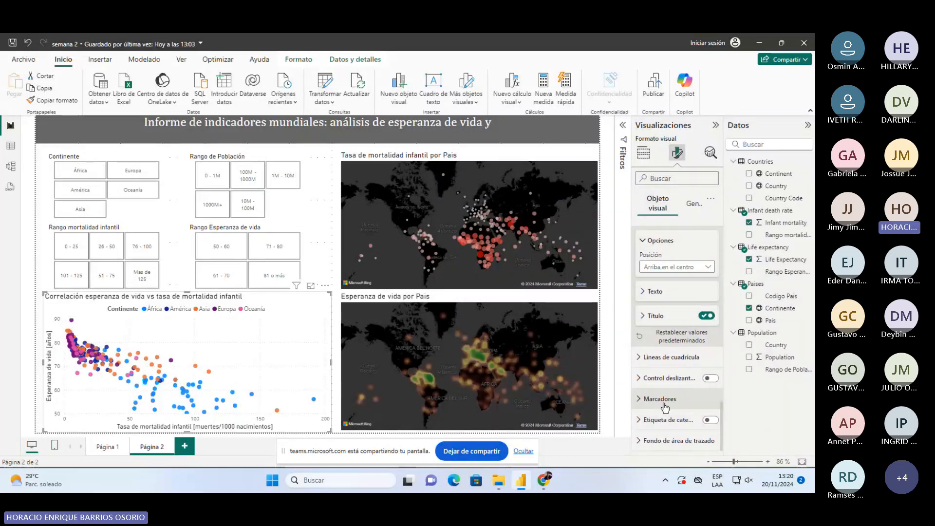
- Give the scatter chart's horizontal gridlines the Guiones line style and a dark gray color
left_click(654, 363)
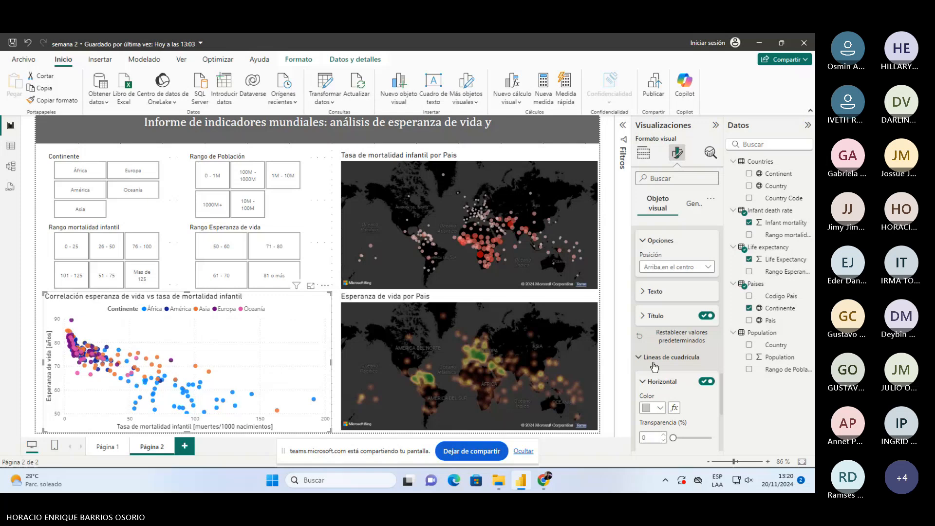
scroll(671, 345, "down", 3)
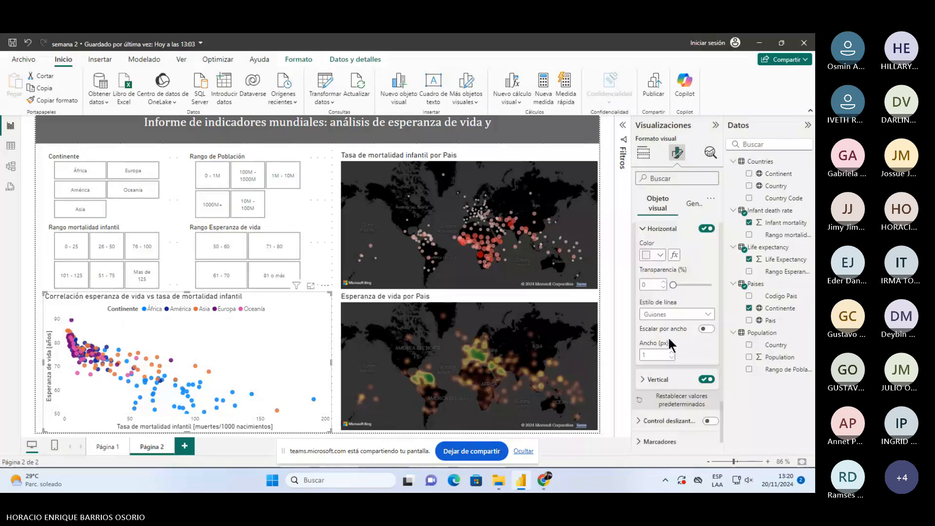
left_click(660, 255)
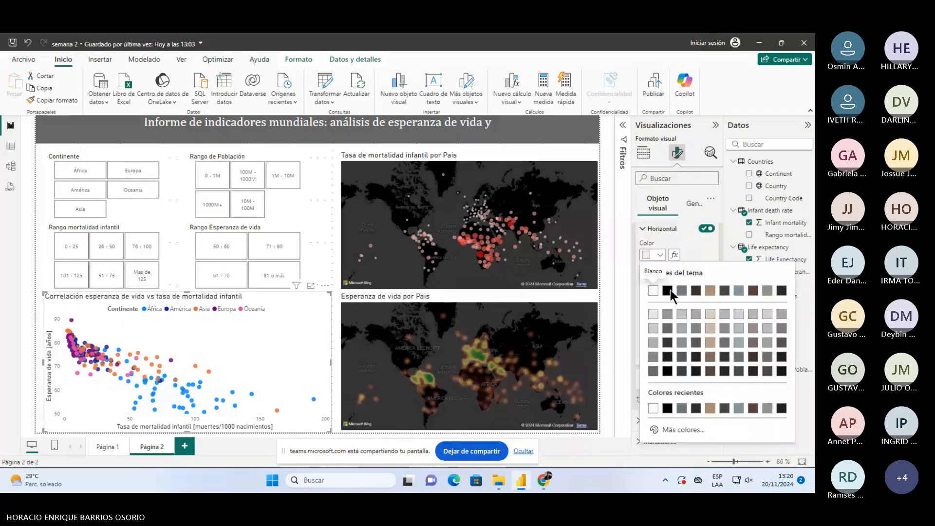
left_click(670, 290)
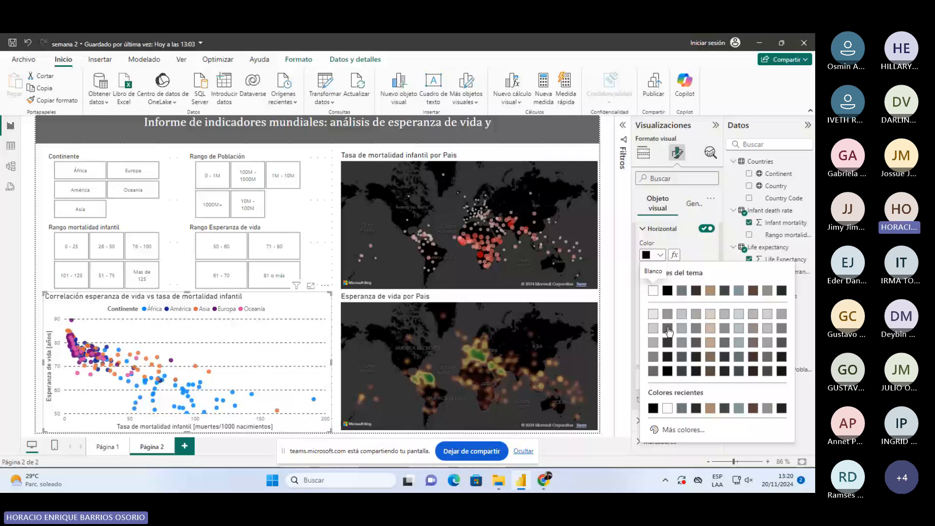
- Give the scatter chart's vertical gridlines the Guiones line style and the same dark gray color
scroll(669, 341, "down", 3)
left_click(670, 363)
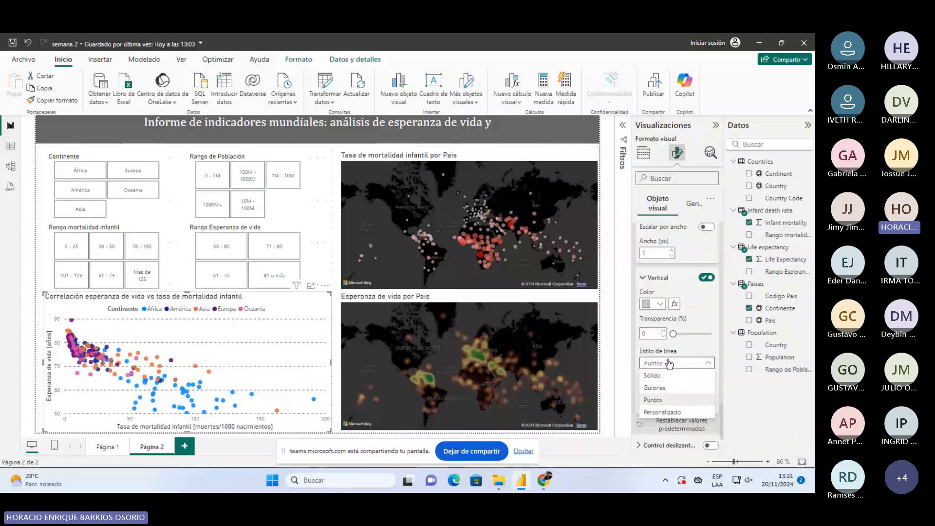
left_click(669, 363)
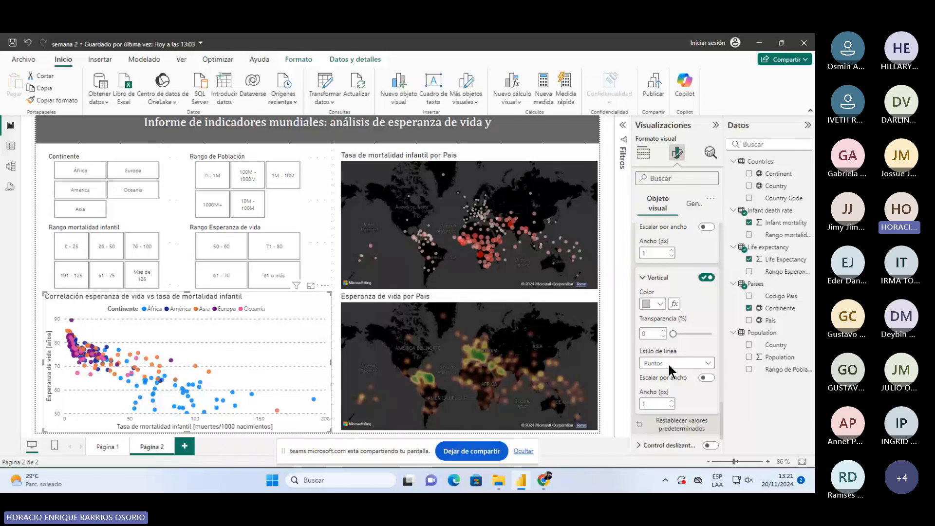
key("Up")
left_click(660, 303)
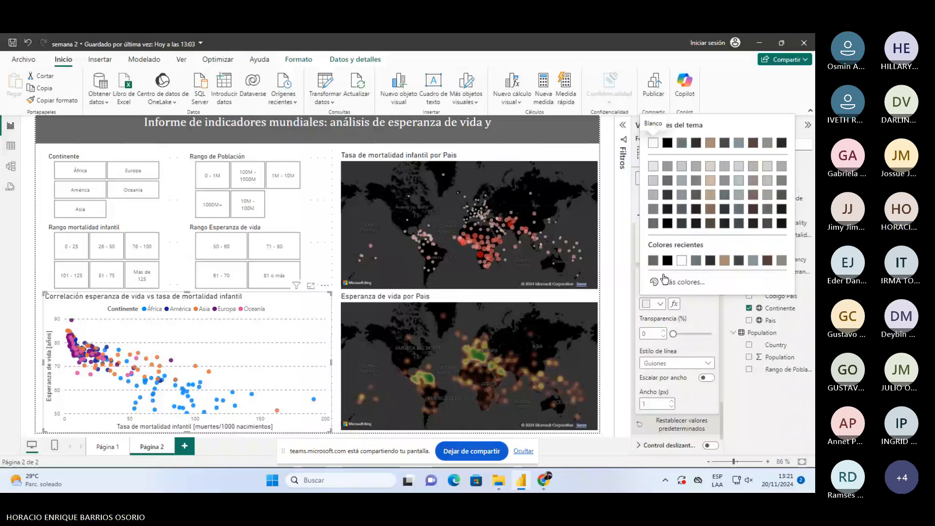
left_click(661, 363)
- Turn on the scatter chart's zoom sliders for both axes and test the X axis slider, restoring the full range
scroll(661, 363, "down", 2)
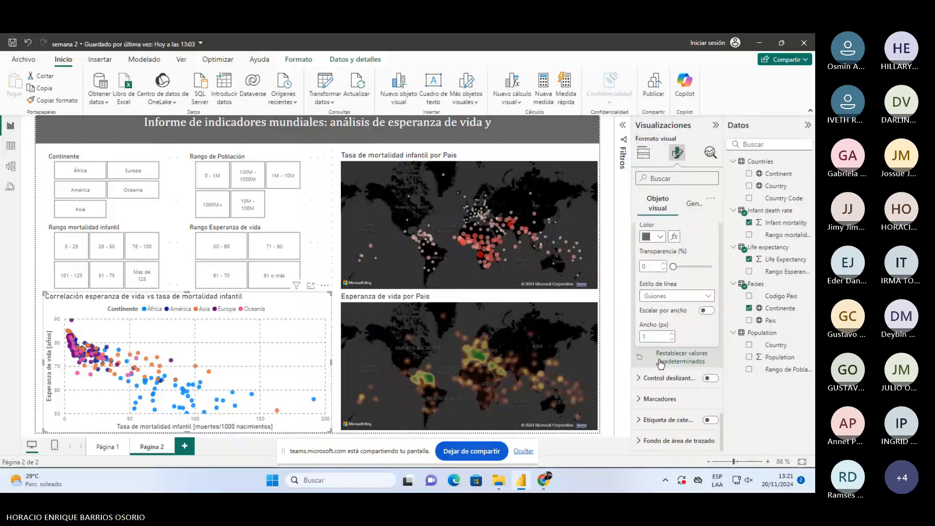
left_click(651, 378)
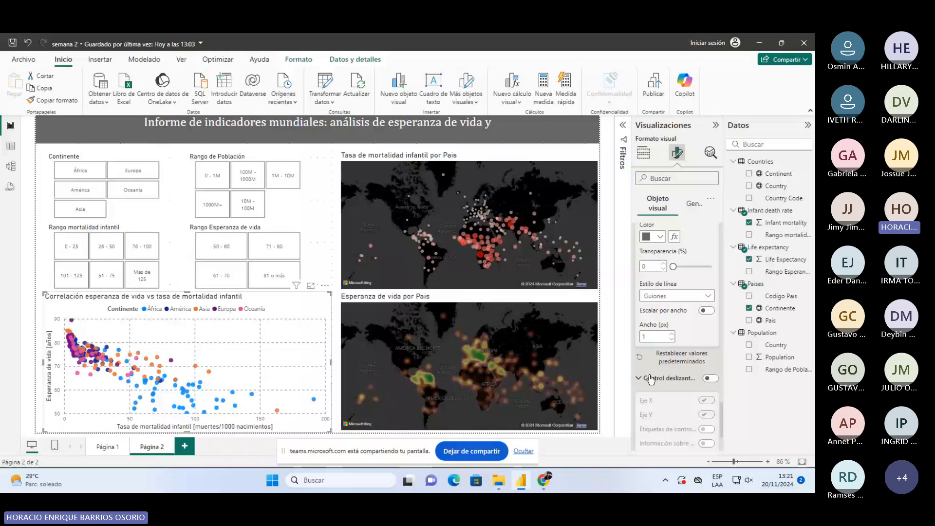
left_click(711, 378)
scroll(677, 341, "down", 2)
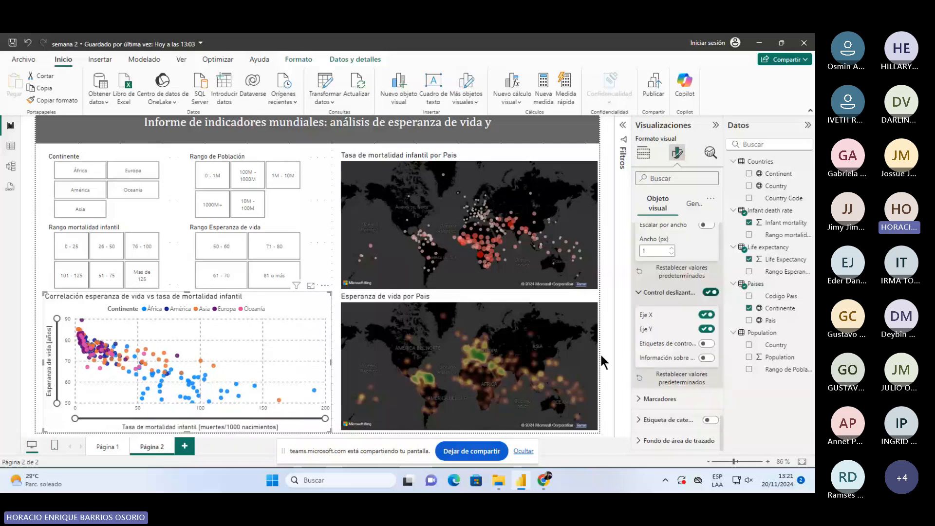
left_click_drag(74, 418, 180, 418)
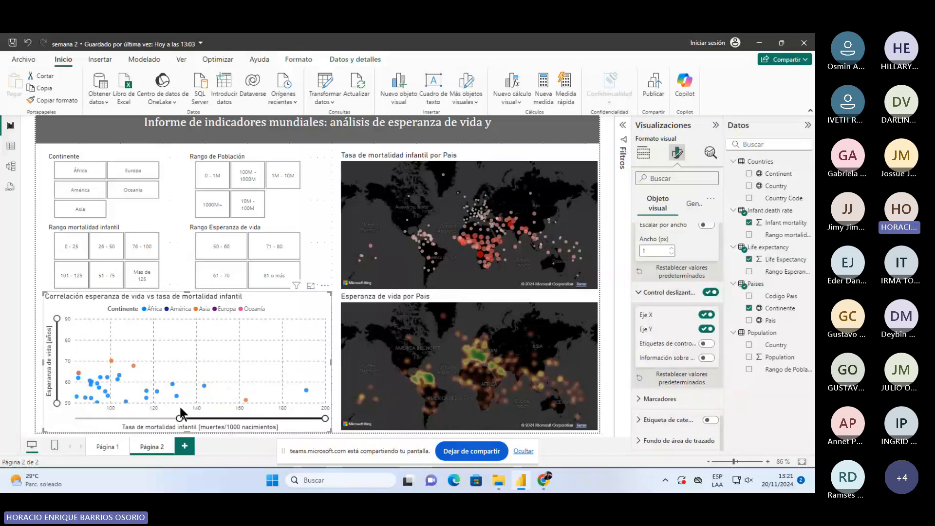
key("ctrl+z")
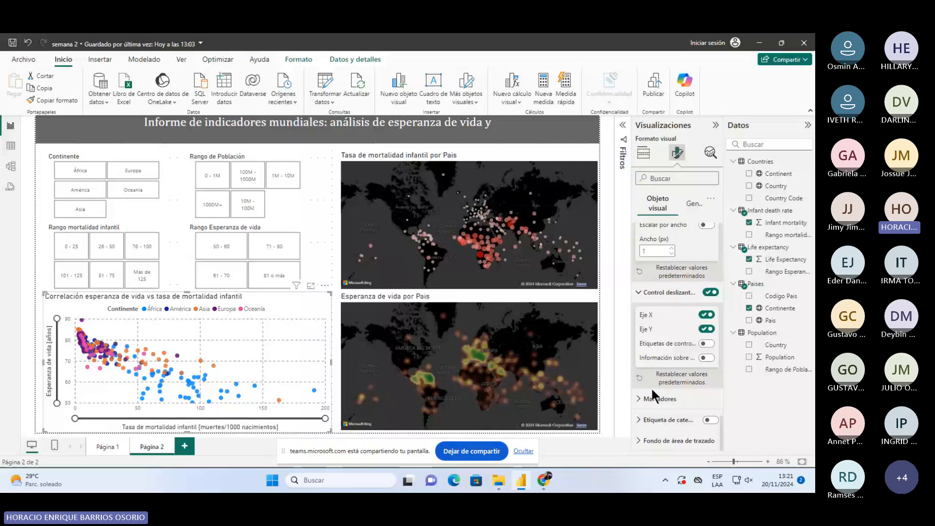
- Try square and X markers for all series, choose triangles, and set their size multiplier to -18
left_click(653, 398)
left_click(672, 297)
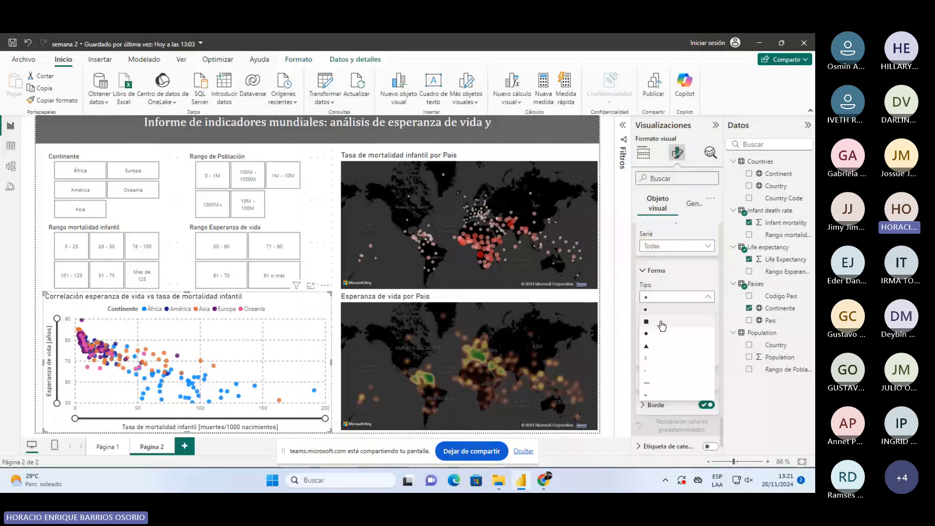
left_click(662, 322)
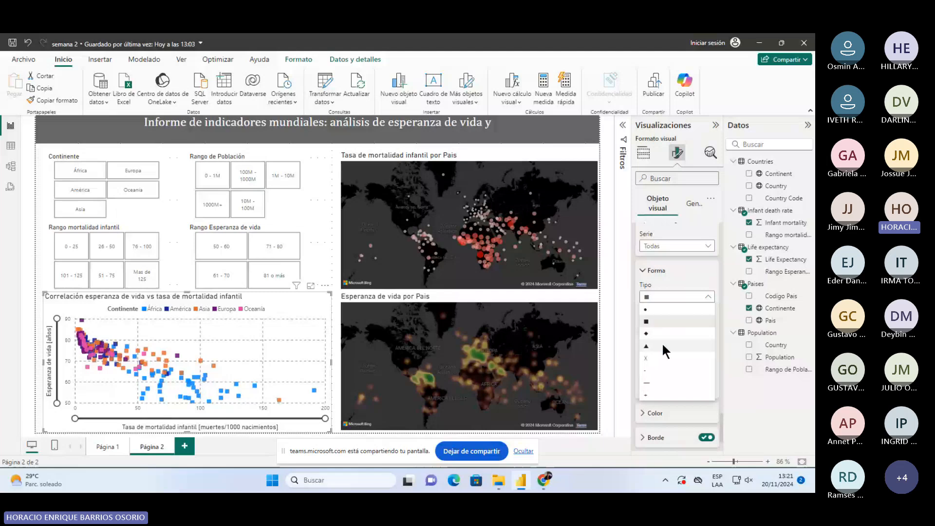
left_click(663, 347)
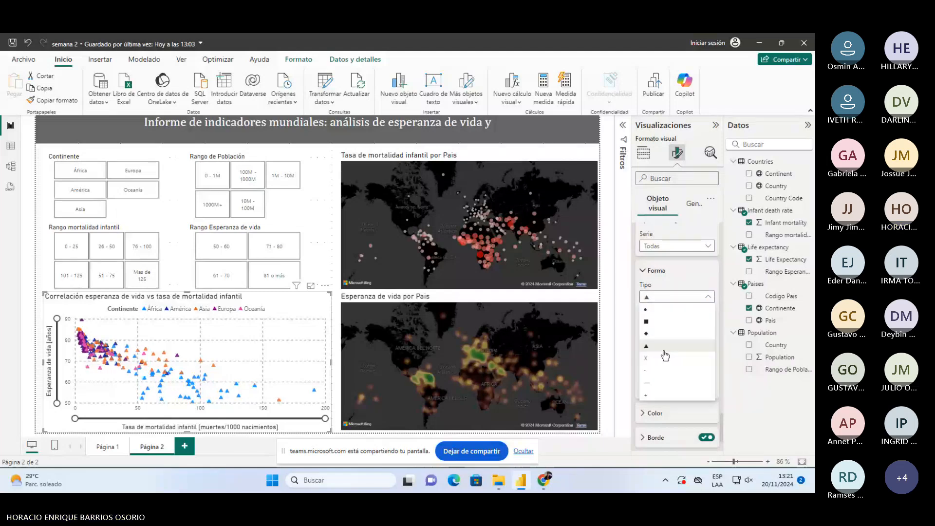
left_click(666, 355)
left_click(677, 297)
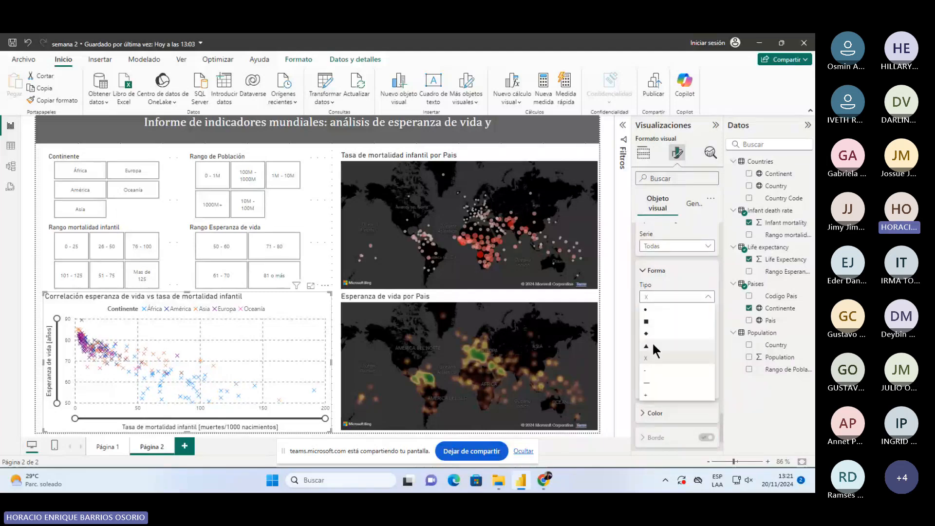
left_click(653, 344)
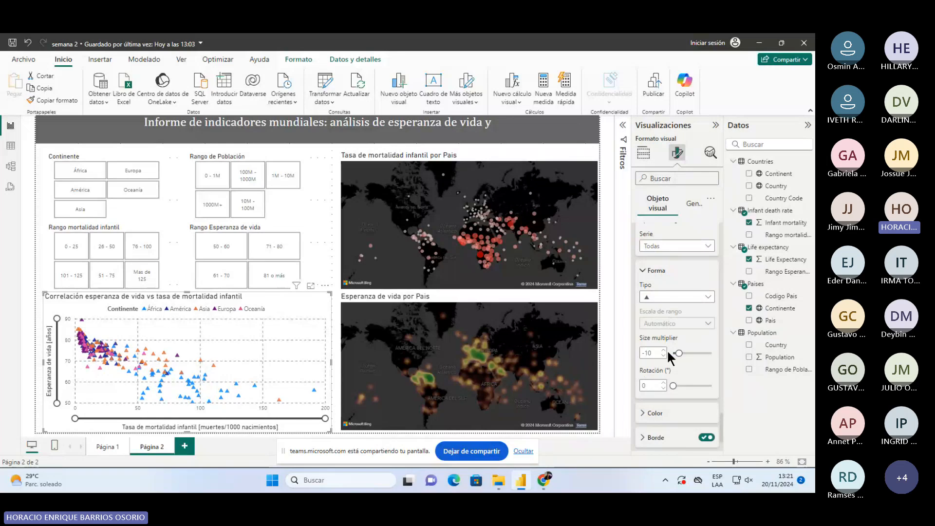
left_click_drag(678, 353, 677, 353)
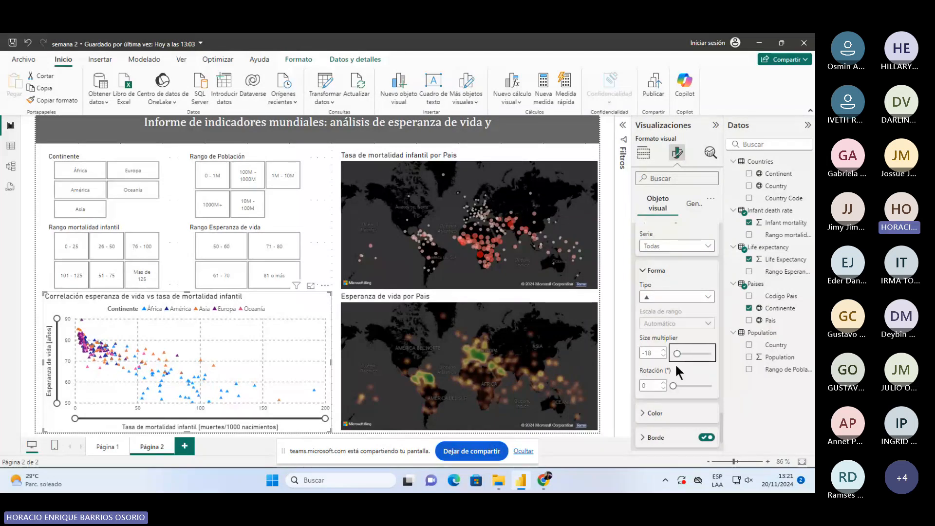
- Examine the scatter chart's marker color, marker border, category label and plot area background settings
left_click(666, 411)
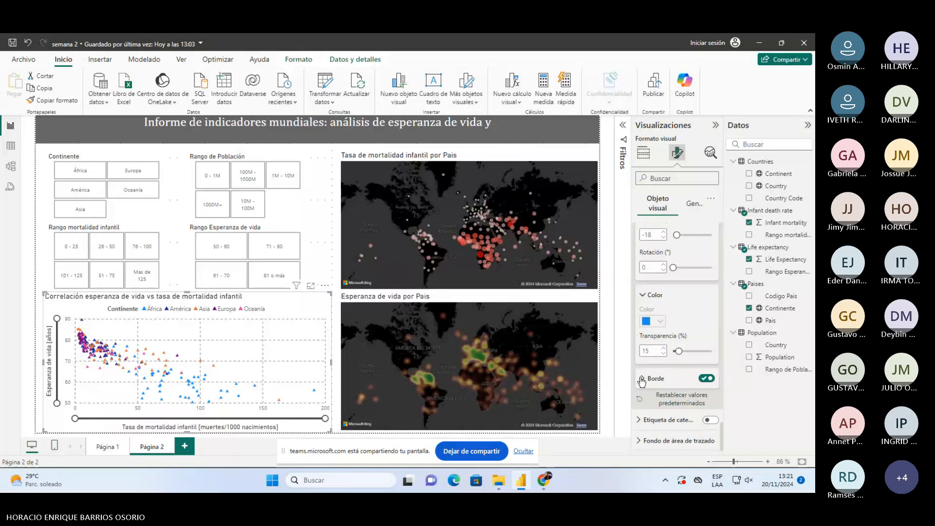
left_click(642, 380)
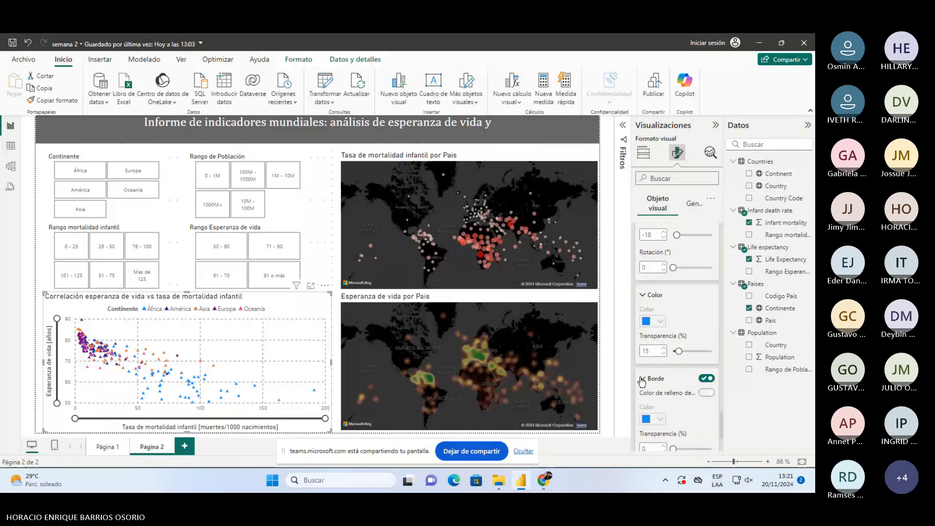
scroll(643, 404, "down", 2)
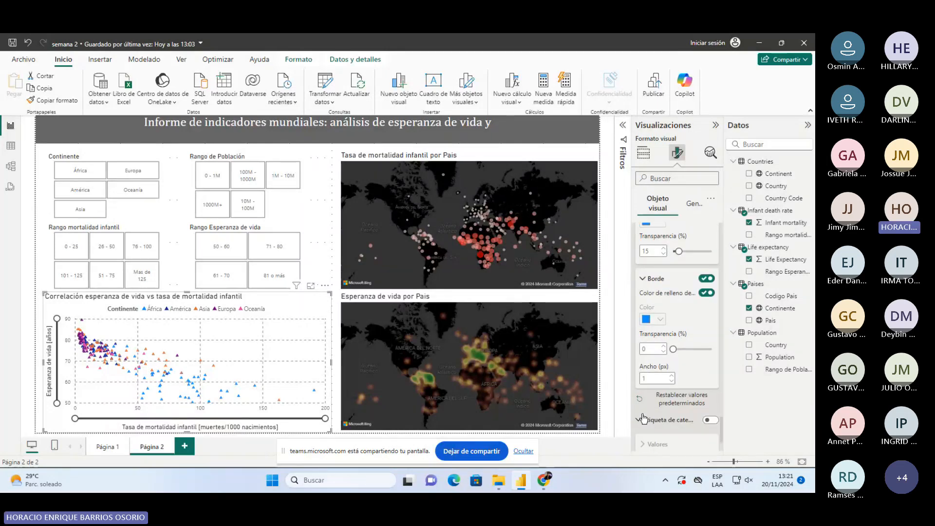
scroll(667, 389, "down", 2)
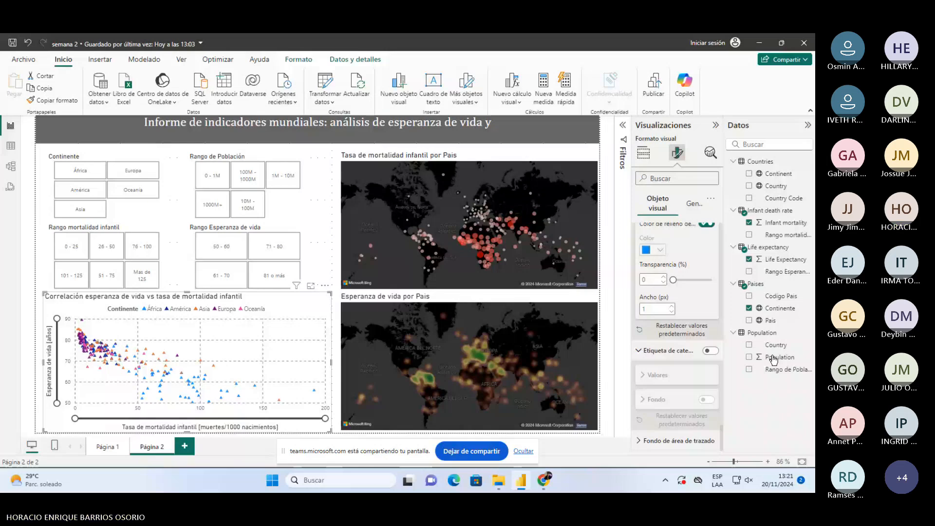
left_click(709, 353)
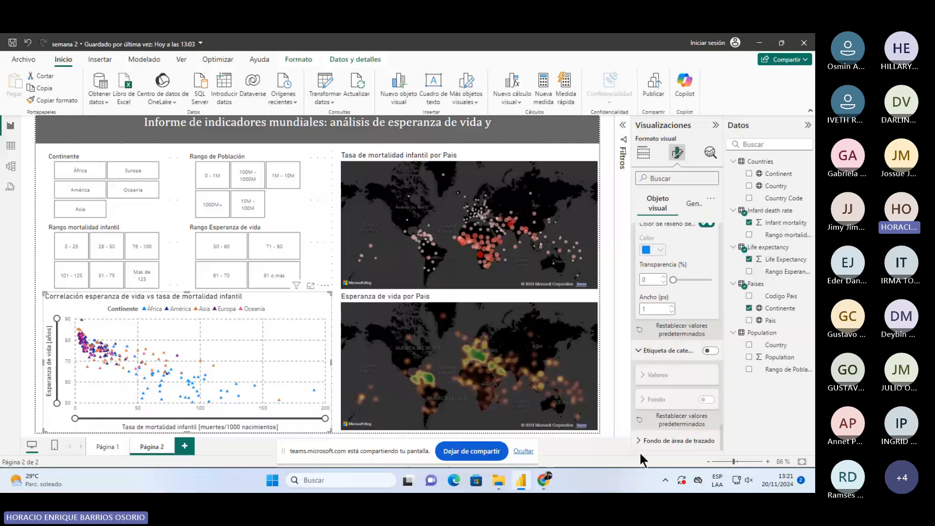
left_click(647, 441)
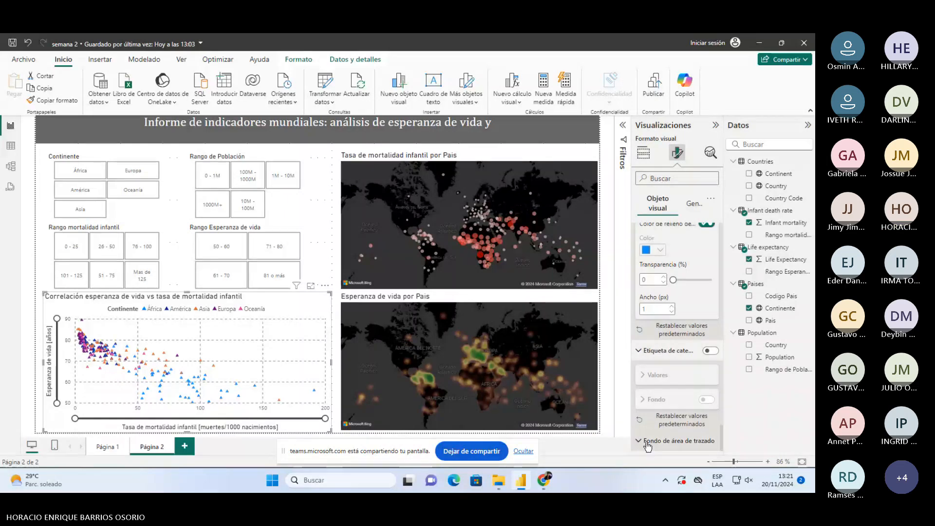
scroll(680, 390, "down", 3)
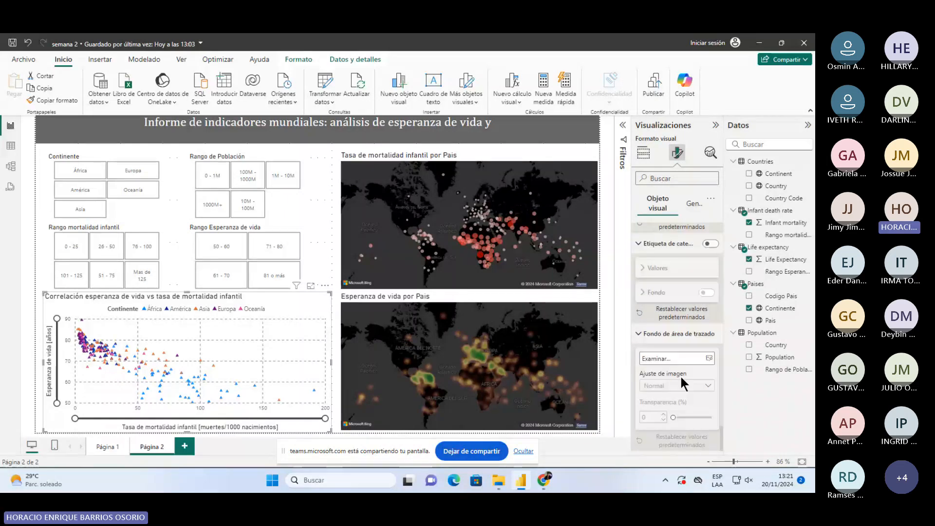
scroll(673, 292, "up", 5)
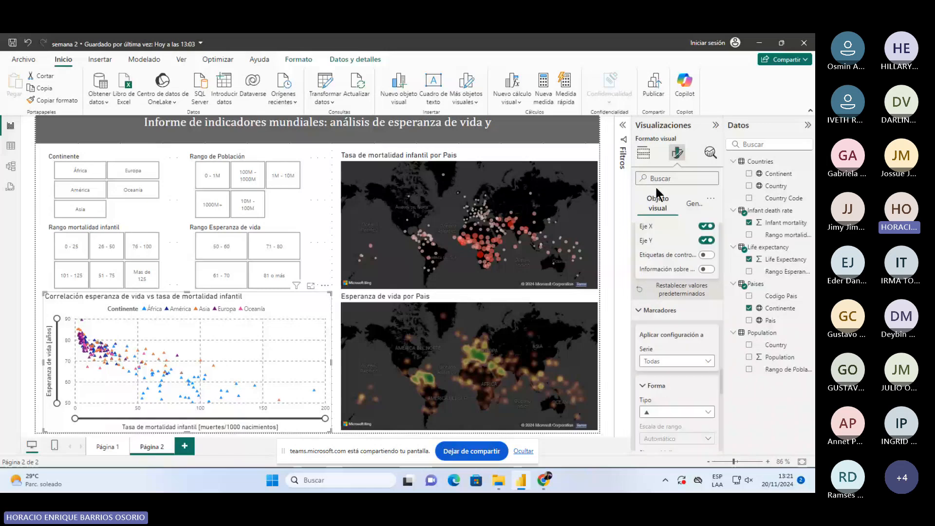
- Try left alignment on the report title, restore center alignment, and reduce the font size to 17
scroll(660, 236, "up", 10)
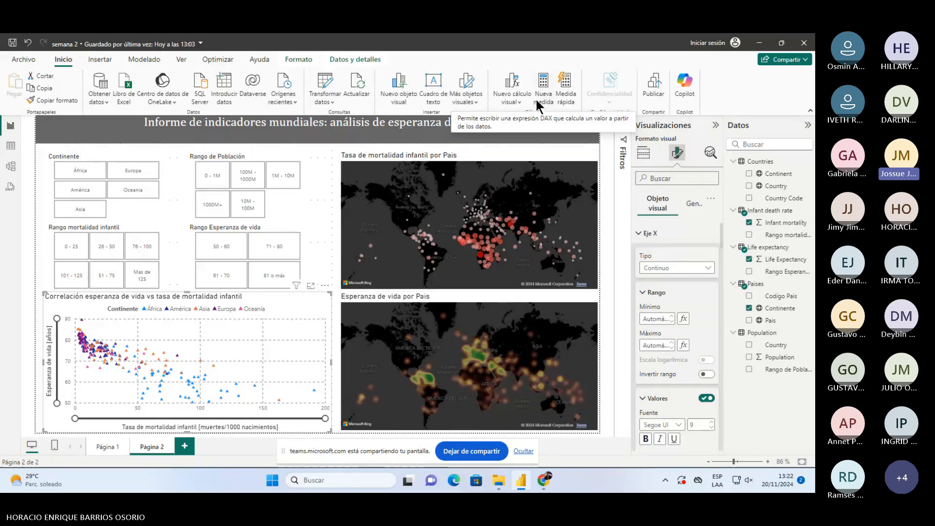
left_click(597, 137)
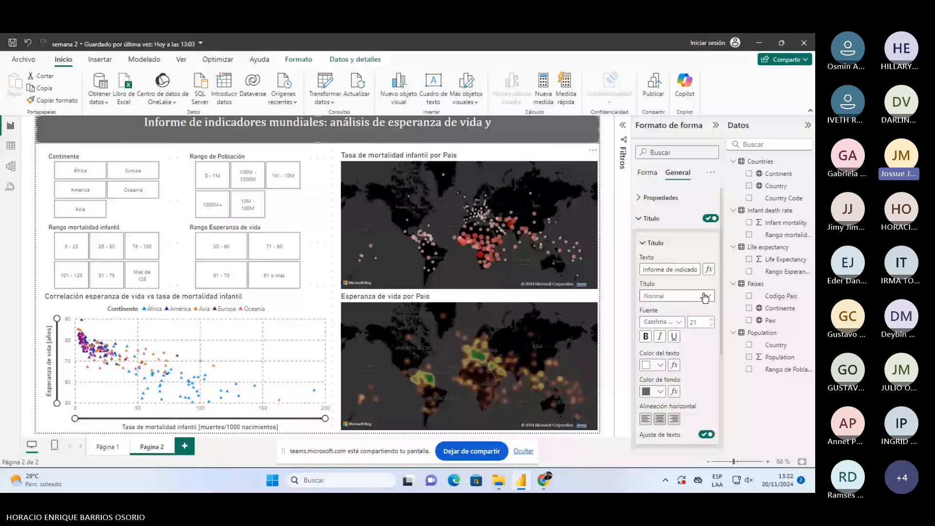
left_click(645, 419)
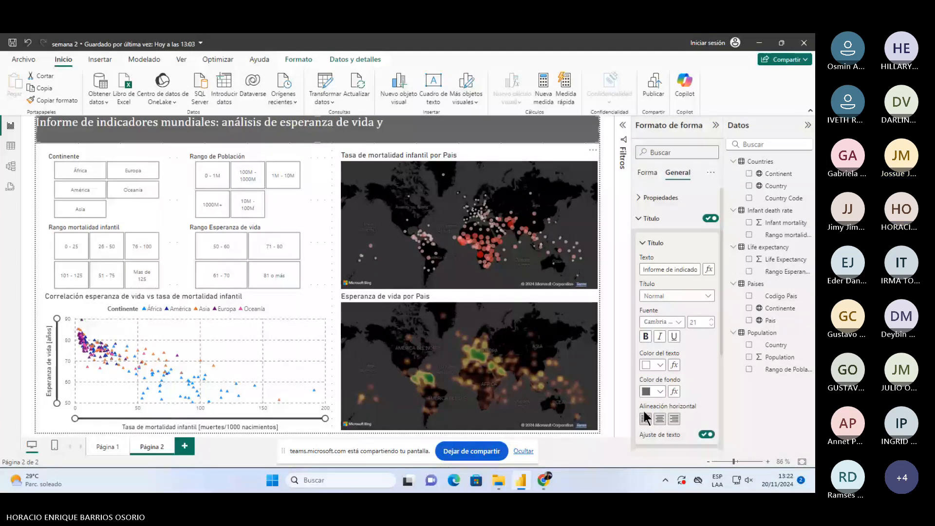
left_click(660, 419)
left_click(711, 325)
left_click(712, 325)
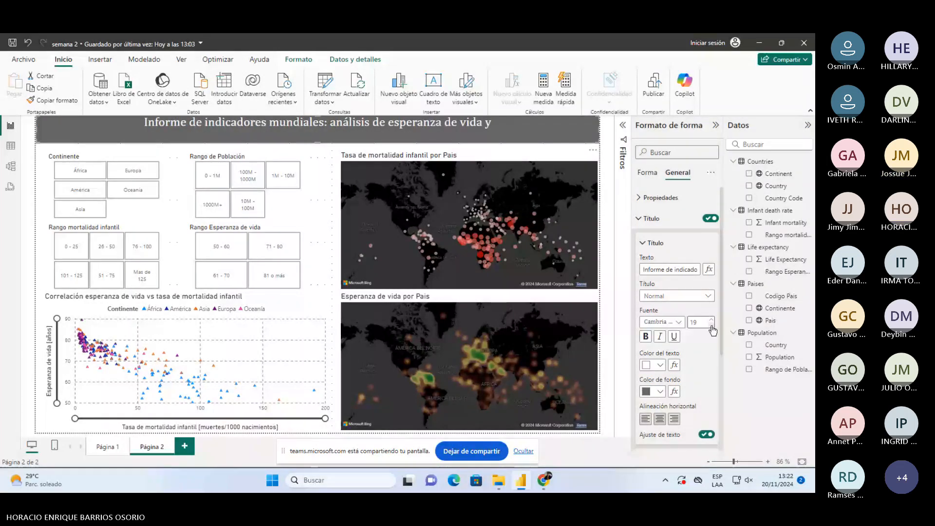
left_click(711, 325)
left_click(711, 325)
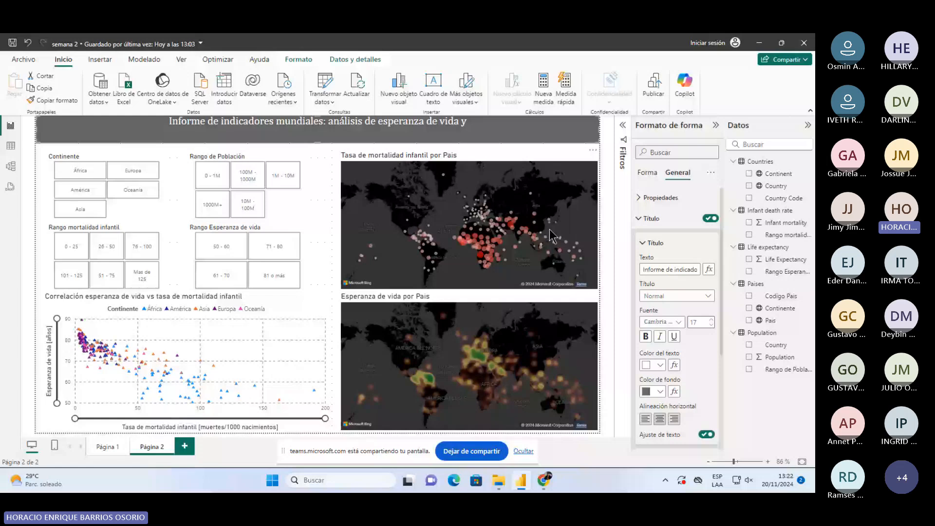
- Complete the report title so it ends with "esperanza de vida y mortalidad infantil"
left_click(675, 269)
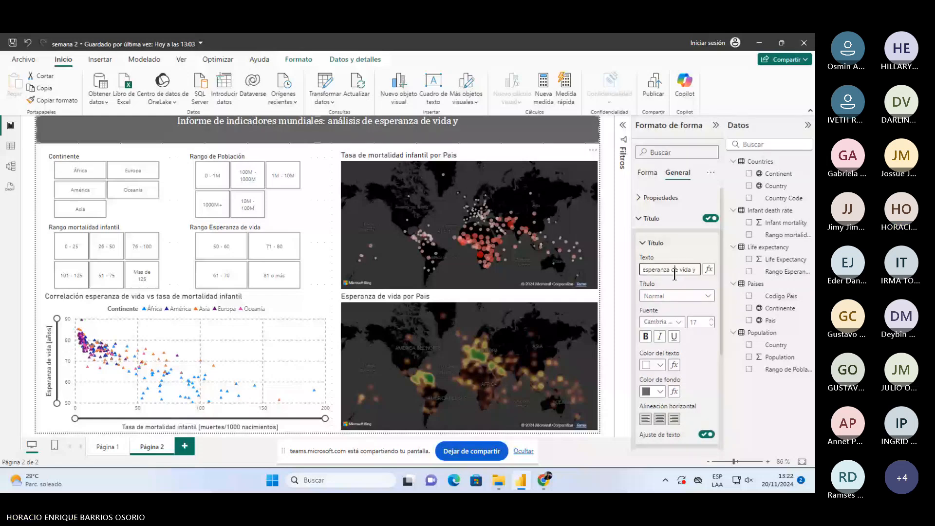
type("mortalidad infantil")
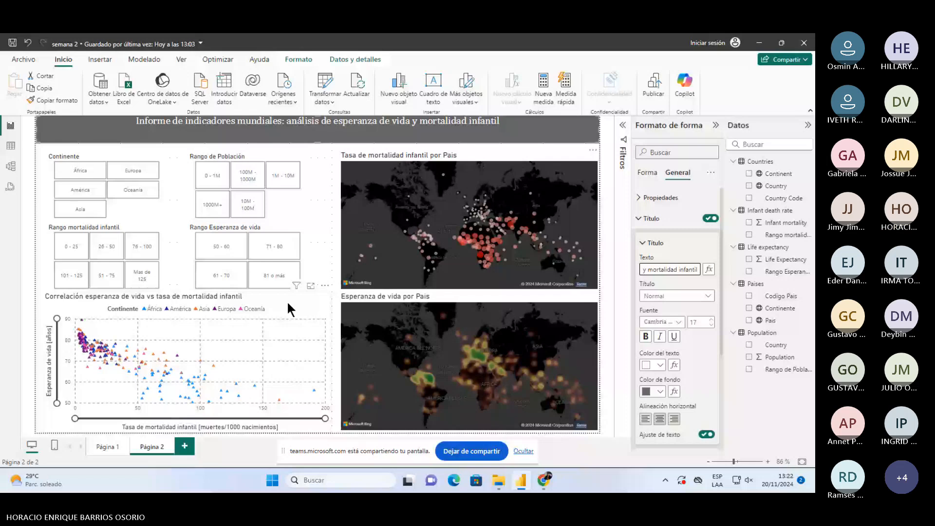
left_click(325, 261)
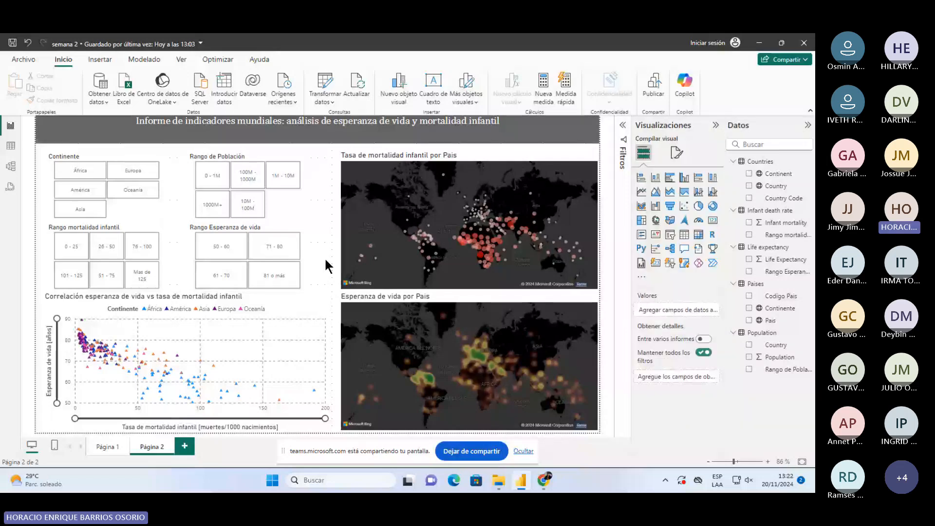
- View the scatter chart in focus mode, move the screen-sharing bar off its X axis title, and return to the report
left_click(303, 308)
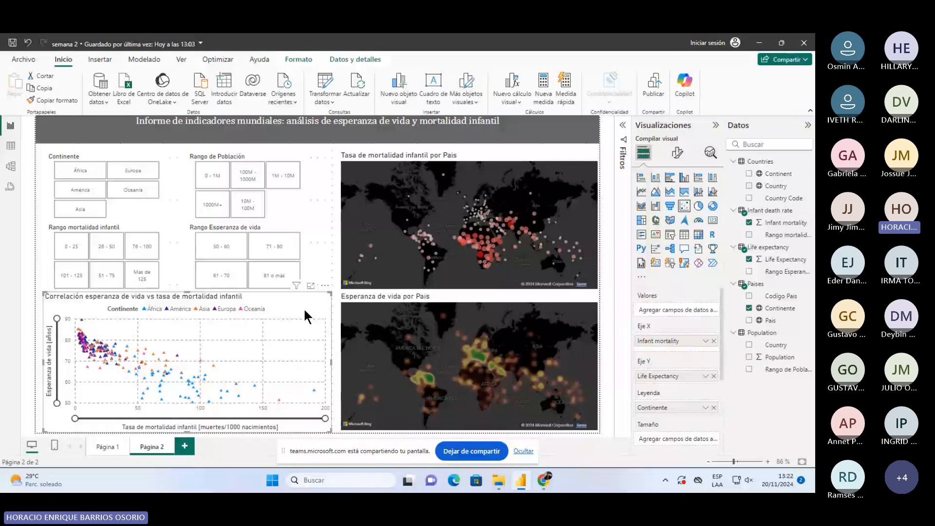
left_click(311, 286)
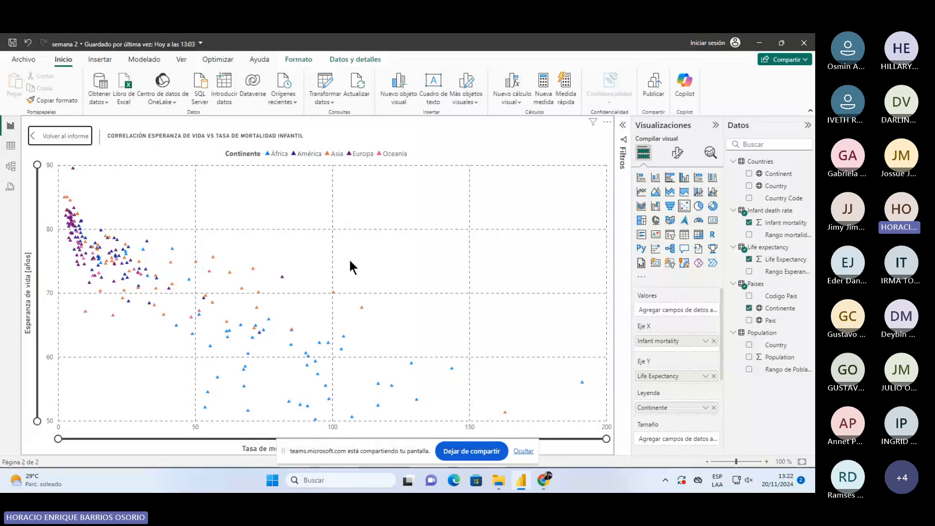
left_click_drag(285, 449, 510, 461)
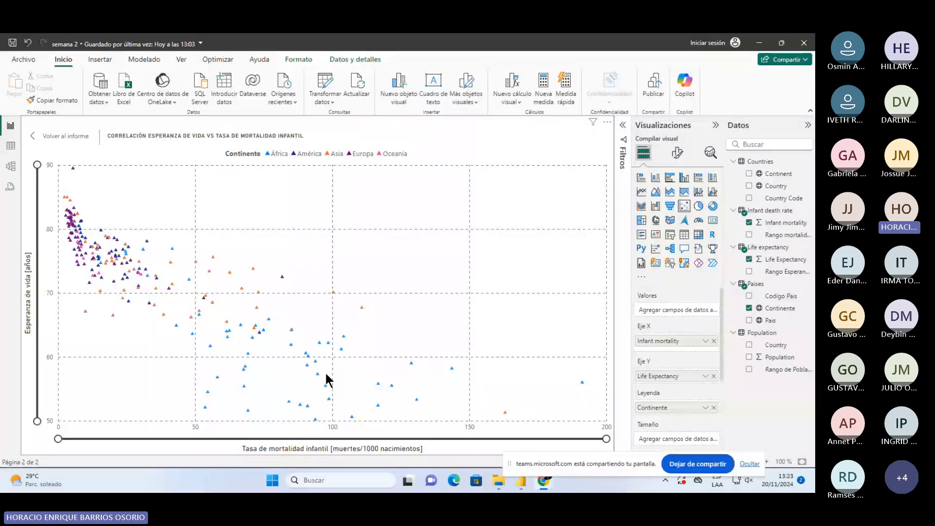
left_click(45, 133)
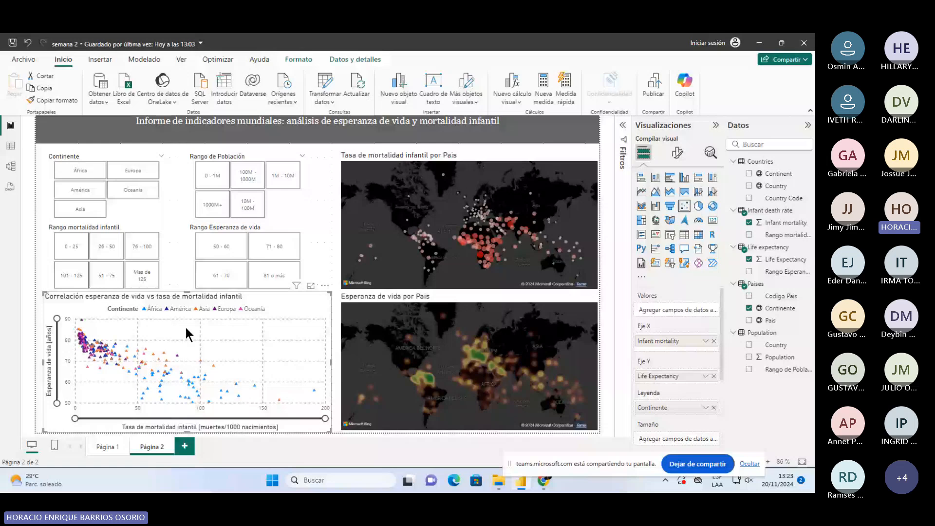
- Test the Continente slicer with Europa, África, Oceanía and América, and clear the selection
left_click(121, 172)
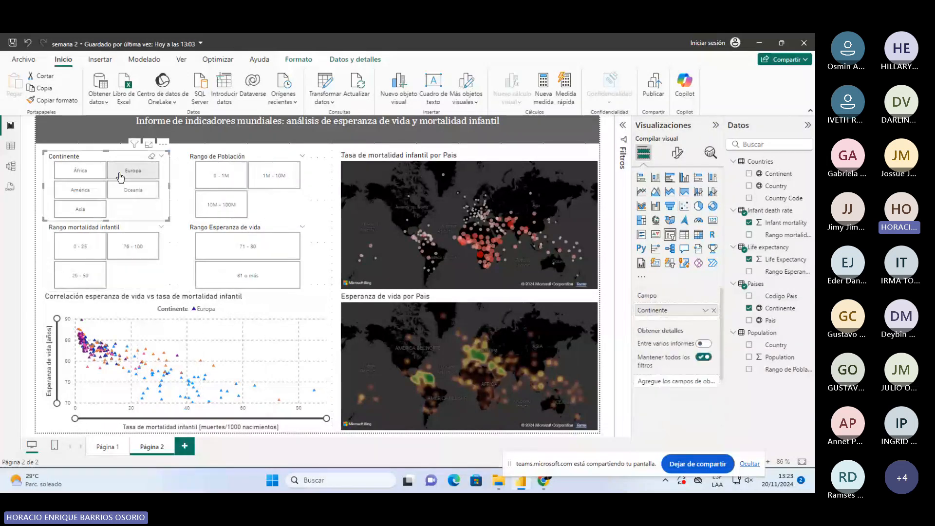
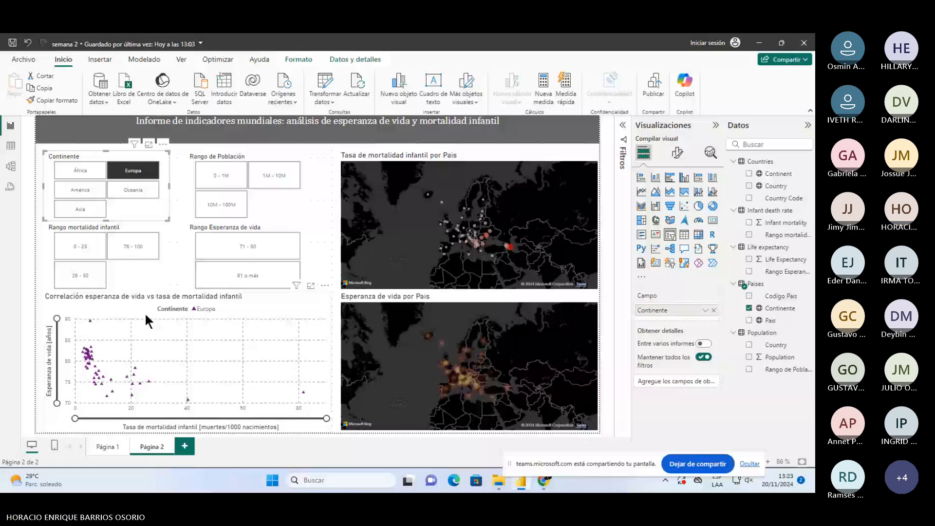
left_click(80, 171)
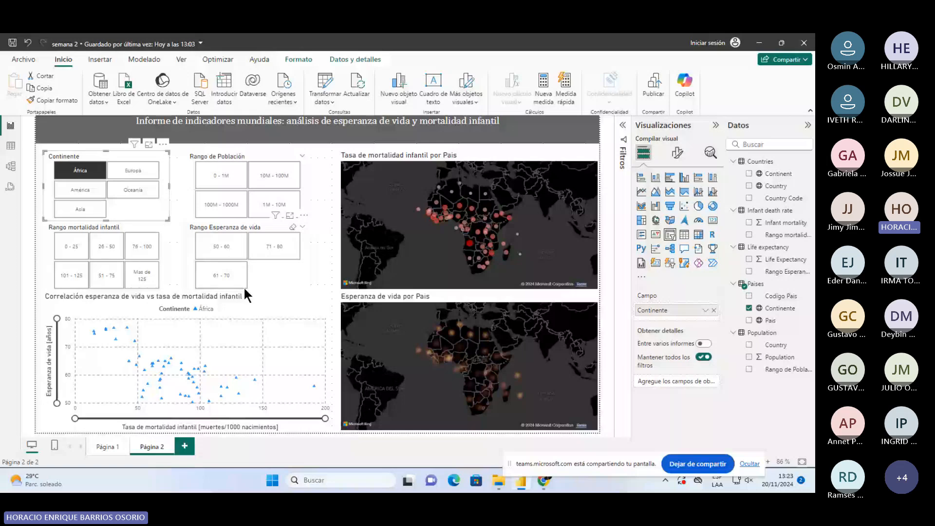
left_click(139, 189)
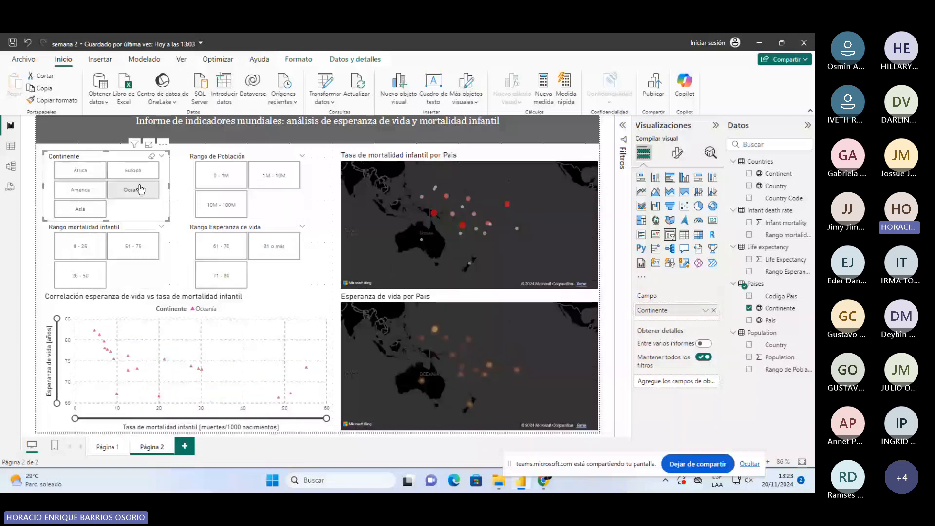
left_click(101, 193)
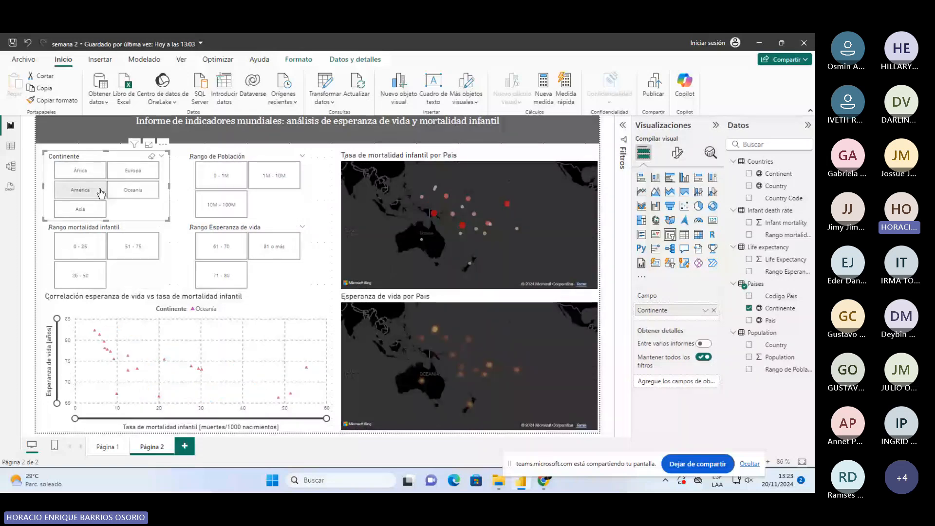
left_click(190, 220)
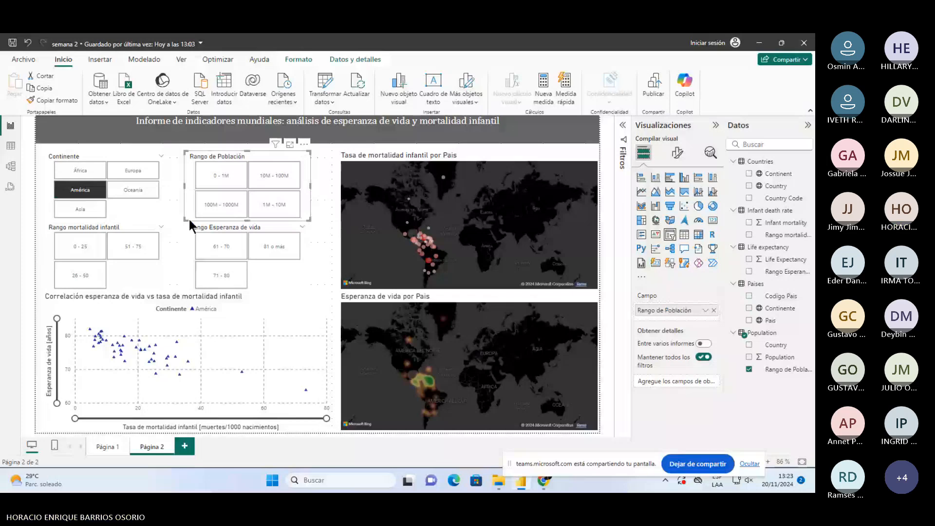
left_click(80, 190)
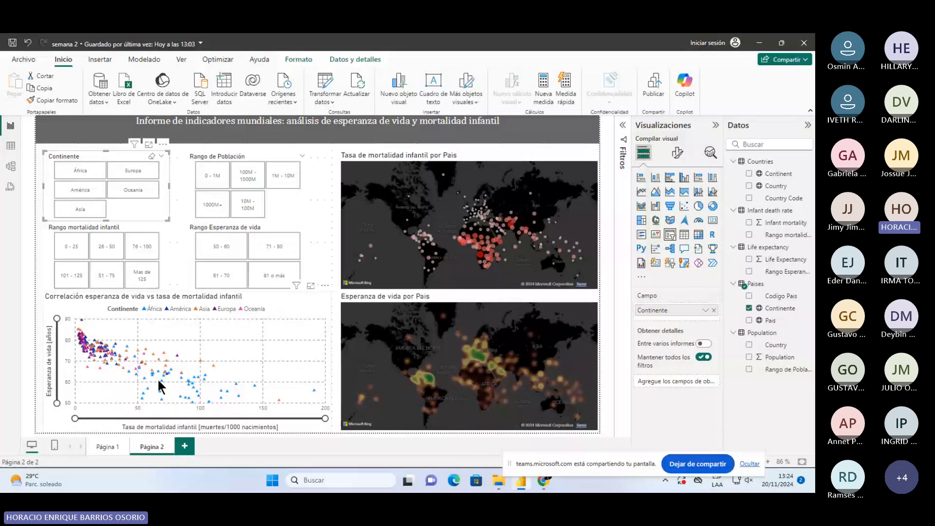
- Switch to the Teams meeting in Chrome and close its transcription pane
mouse_move(539, 487)
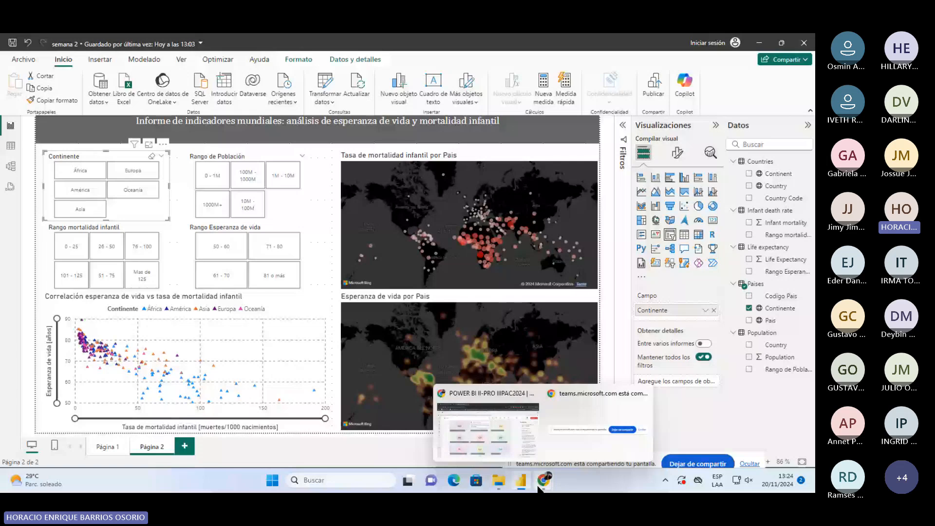
left_click(515, 450)
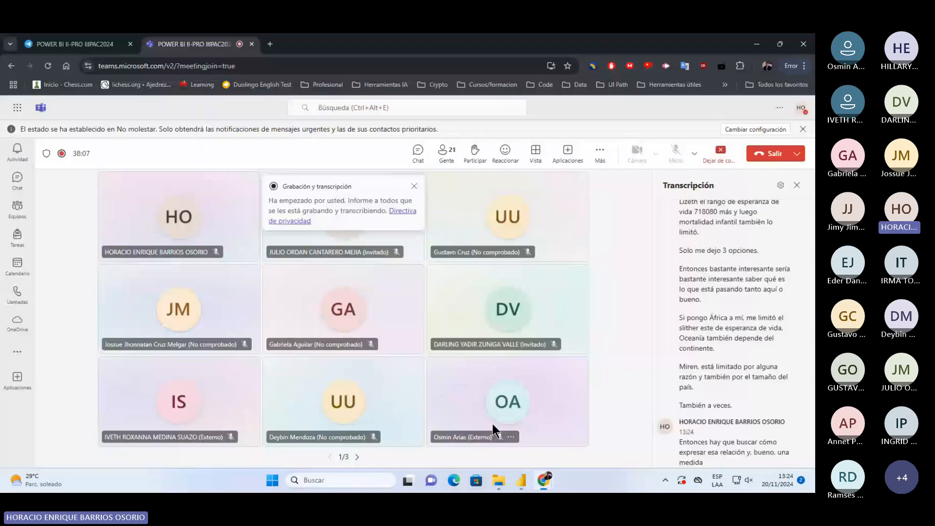
left_click(796, 187)
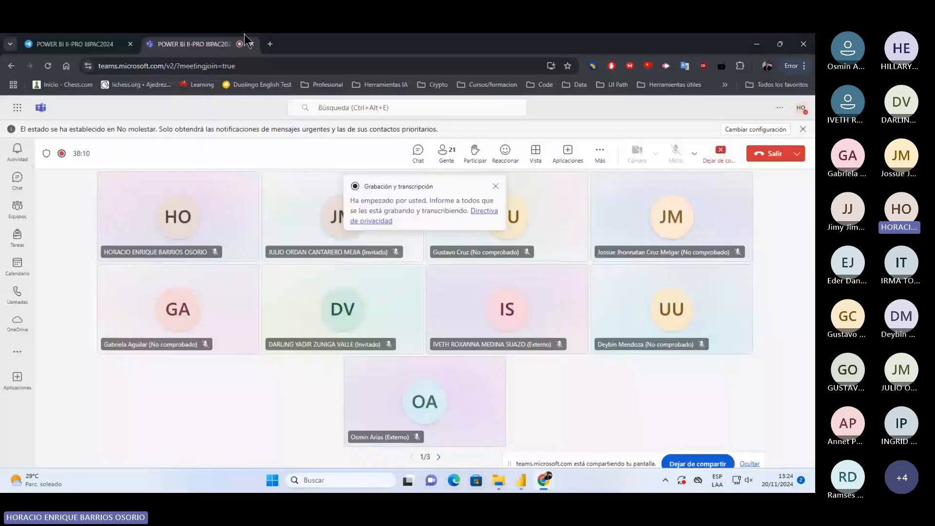
- Open a new browser tab and enter "coeficiente" as the start of a Google search
left_click(270, 44)
key("super+w")
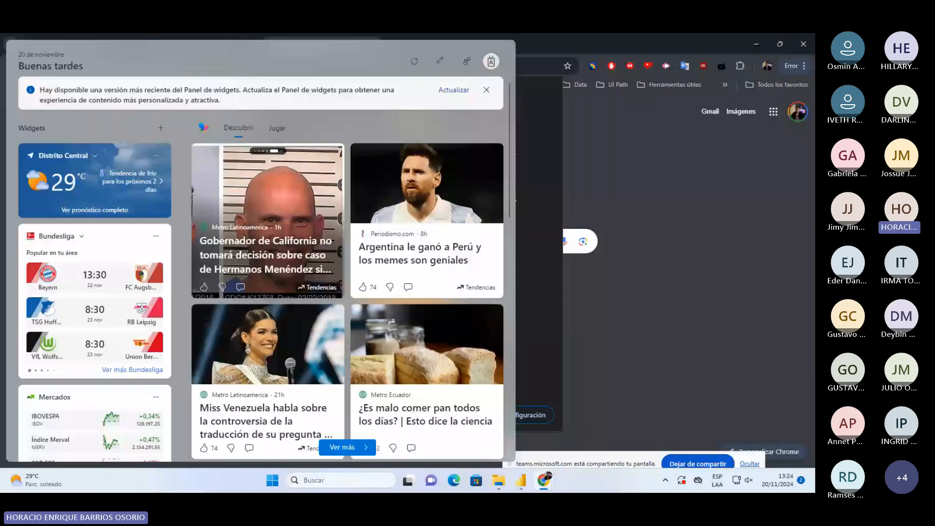
left_click(302, 235)
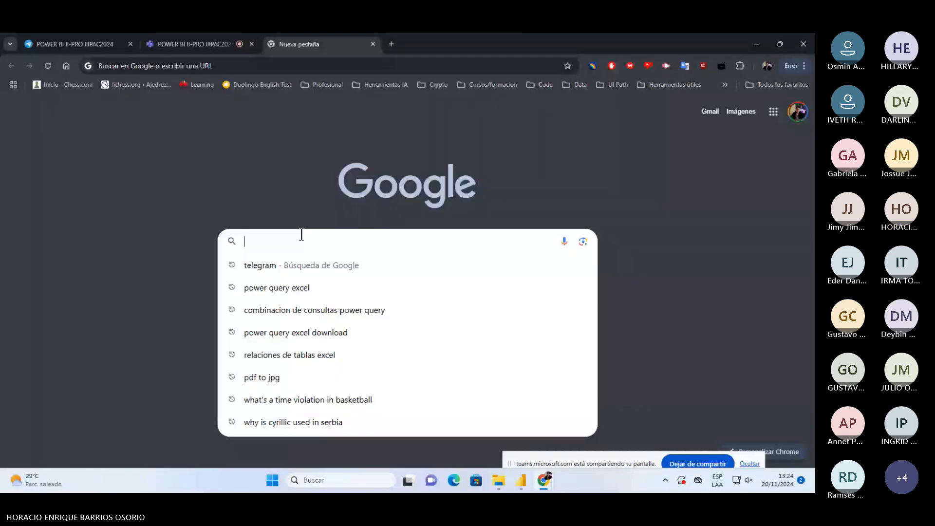
type("coeficiente")
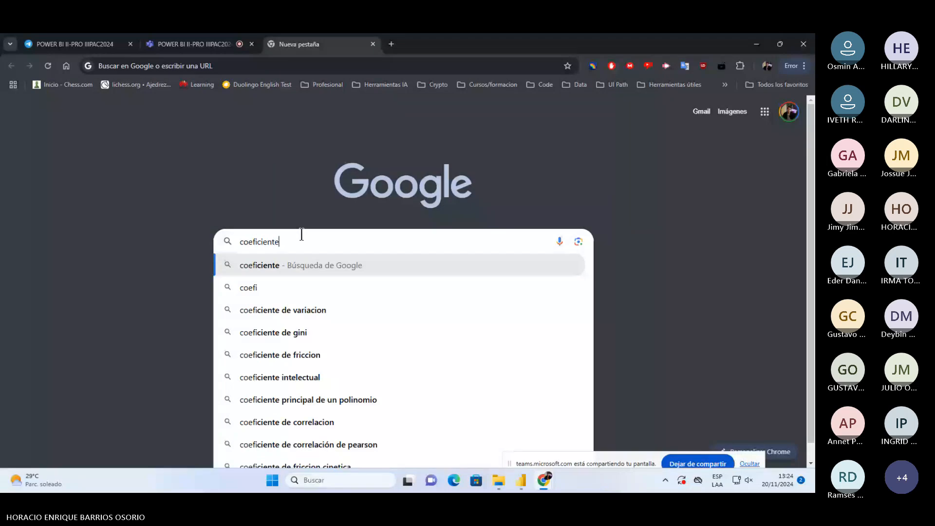
- Search Google Images for "coeficiente de correlación de pearson" and preview the Estudio Contar image of the formula
type(" de corr")
key("Down")
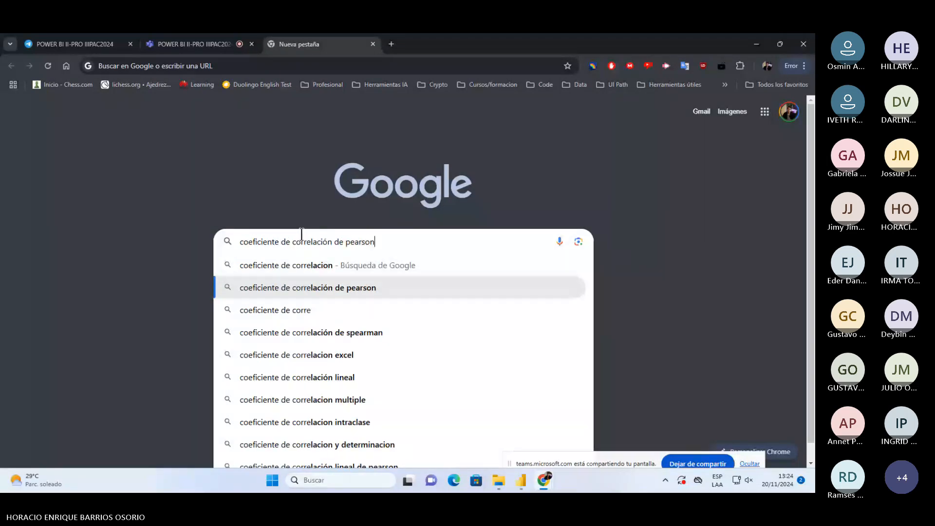
key("Return")
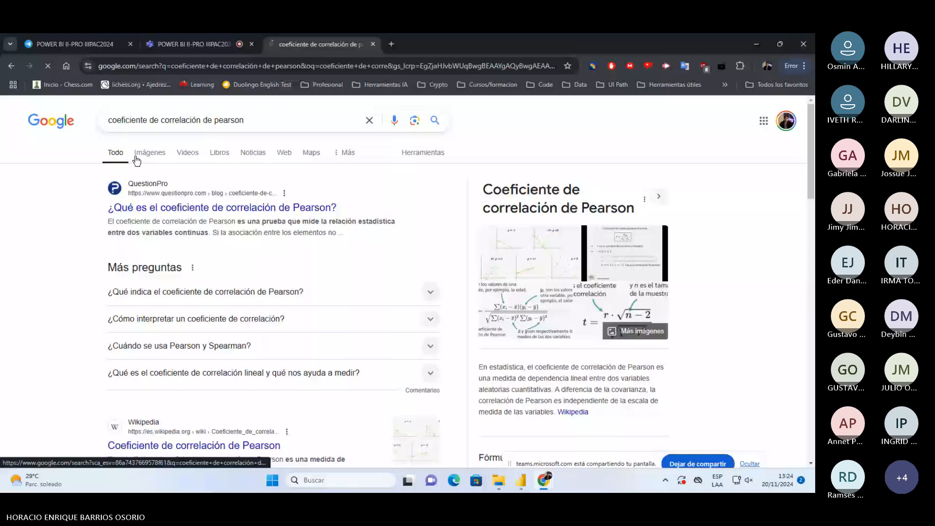
left_click(136, 157)
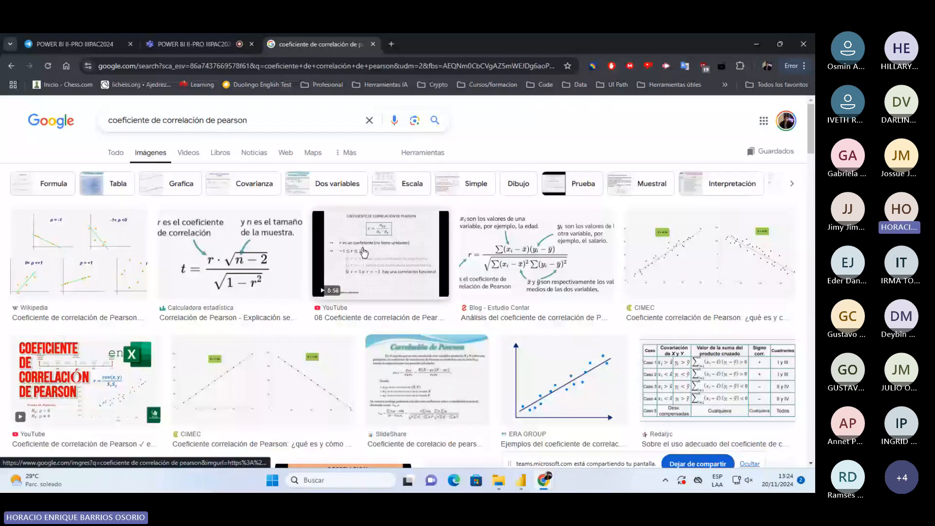
left_click(359, 313)
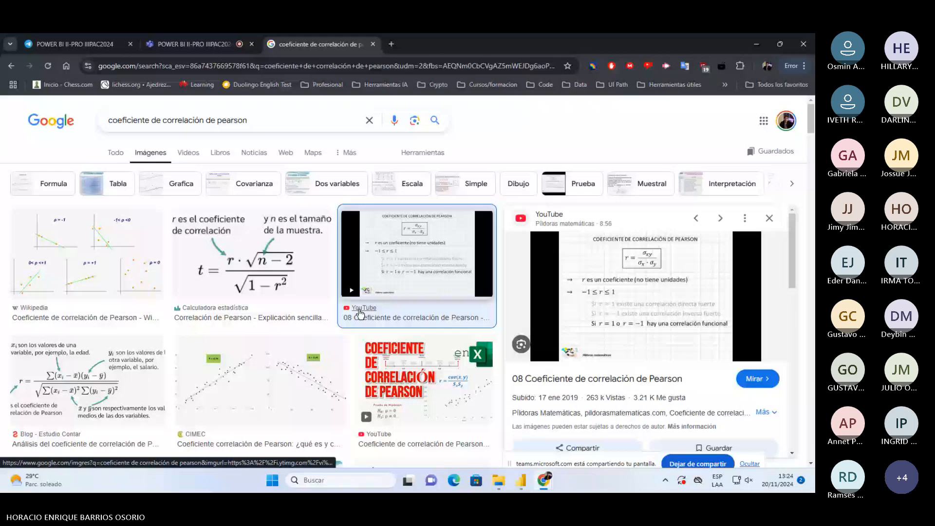
key("Right")
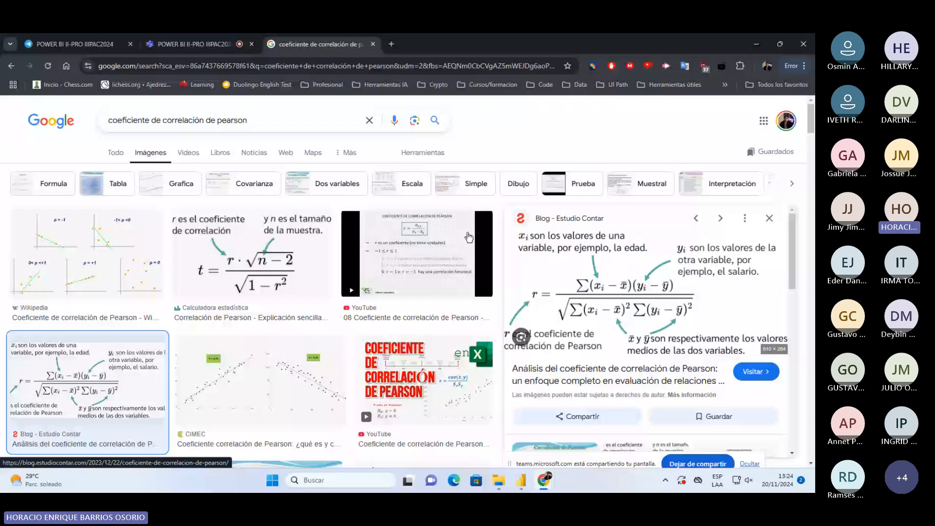
- Switch to the Power BI report "semana 2" and examine the points in the life expectancy versus infant mortality scatter chart
mouse_move(522, 482)
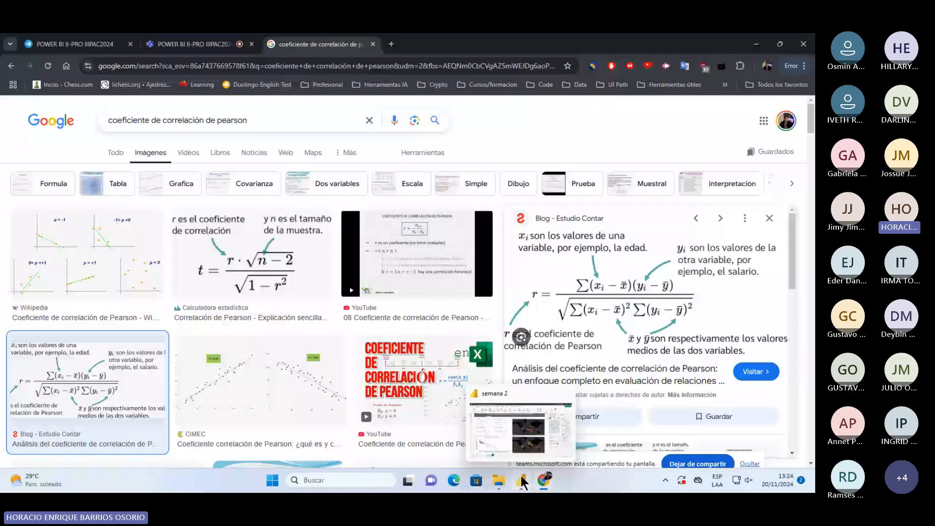
left_click(522, 483)
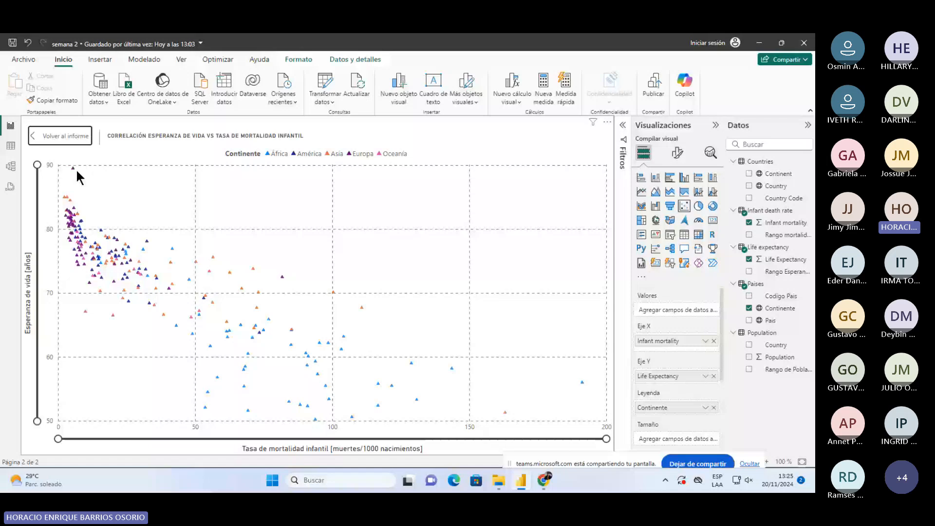
mouse_move(73, 169)
mouse_move(82, 221)
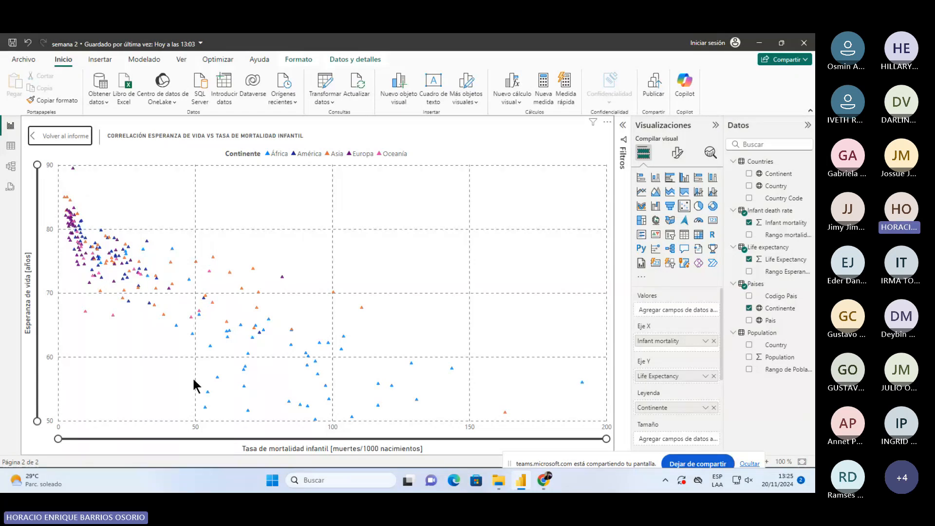
mouse_move(283, 278)
mouse_move(582, 382)
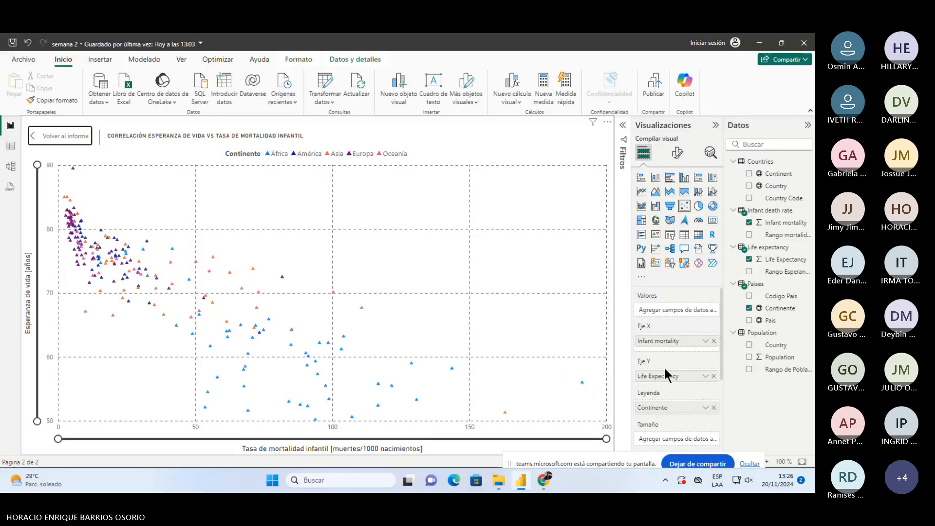
- Add the Pais field from the Paises table to the scatter chart's tooltip and check it on a data point
scroll(664, 366, "down", 2)
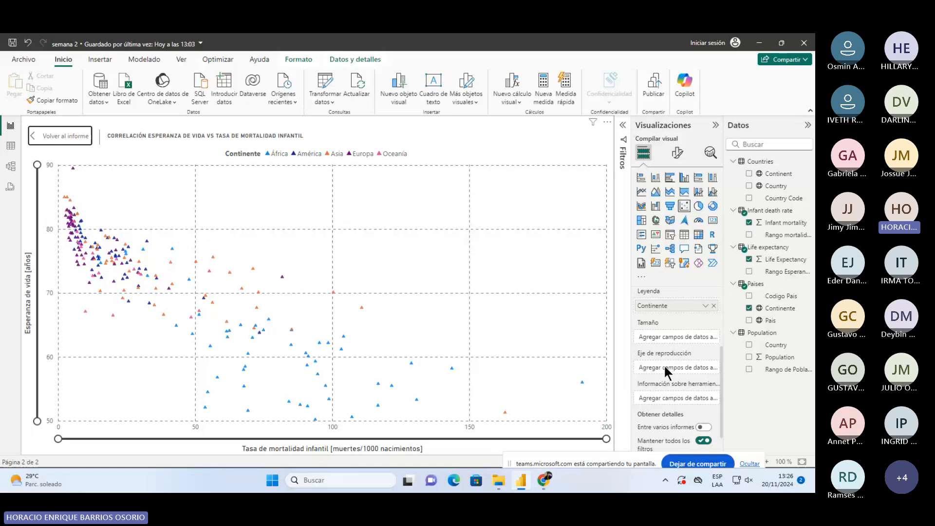
scroll(664, 370, "down", 1)
left_click_drag(771, 320, 689, 380)
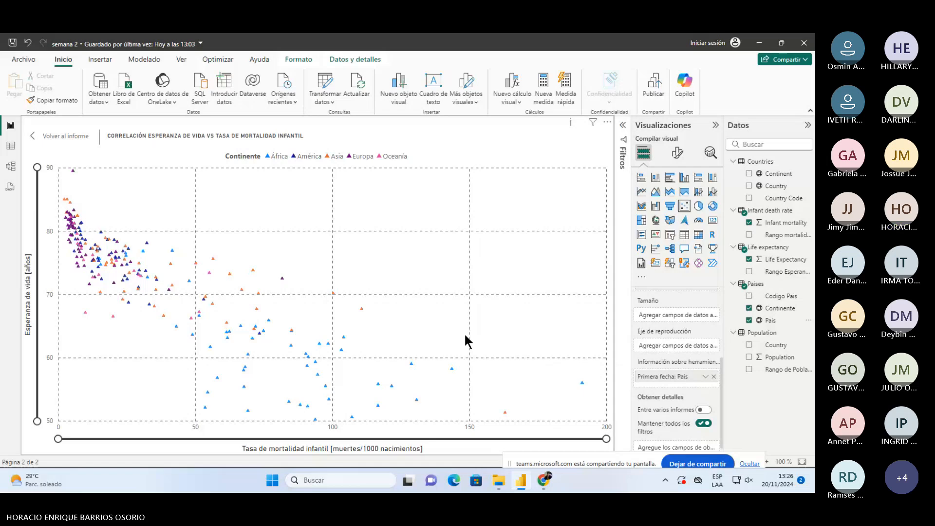
mouse_move(452, 369)
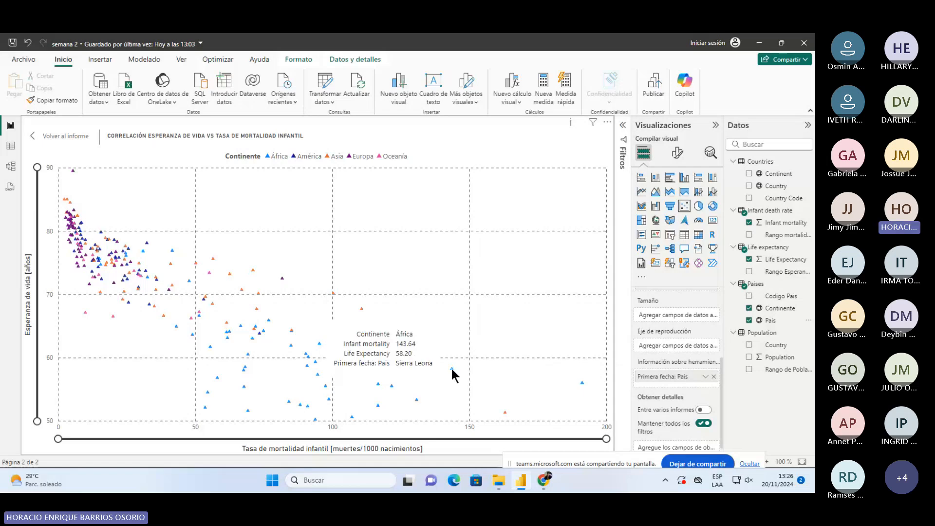
- Rename the "Primera fecha: Pais" tooltip field to Pais for this visual
left_click(705, 377)
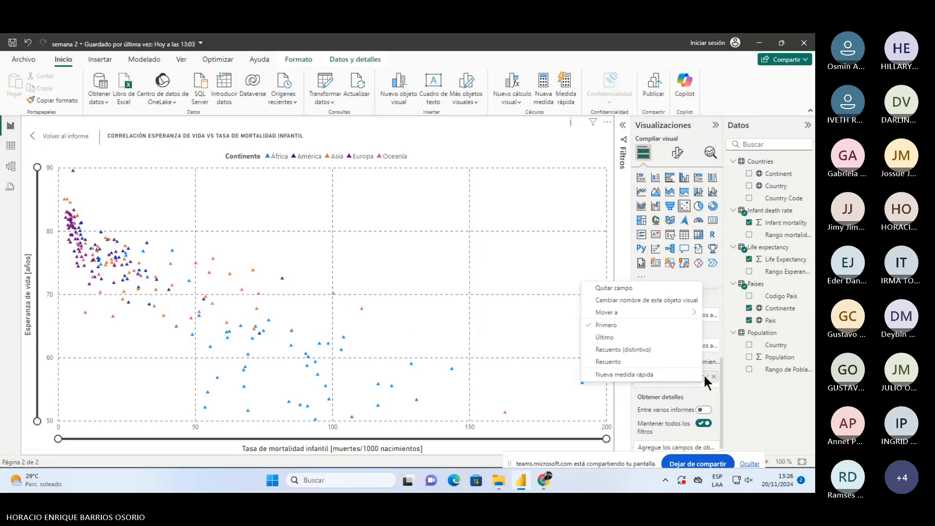
double_click(668, 378)
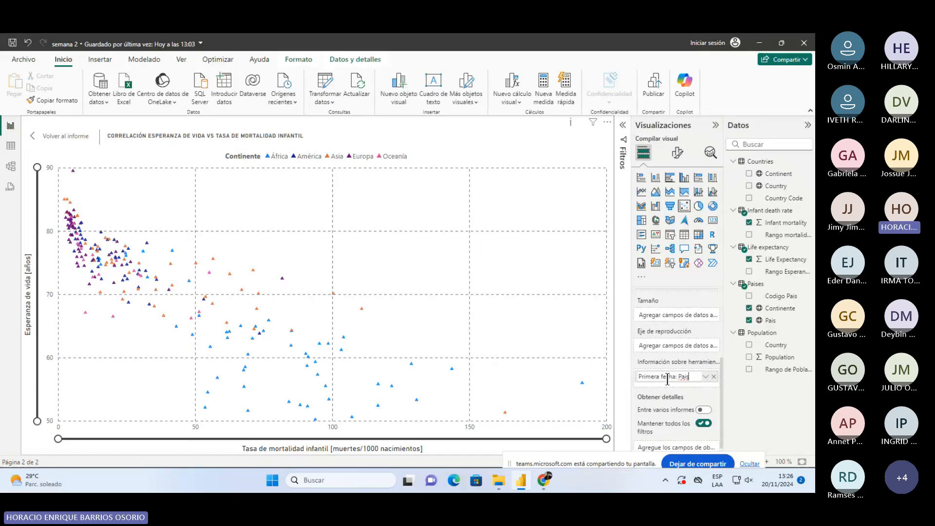
key("ctrl+a")
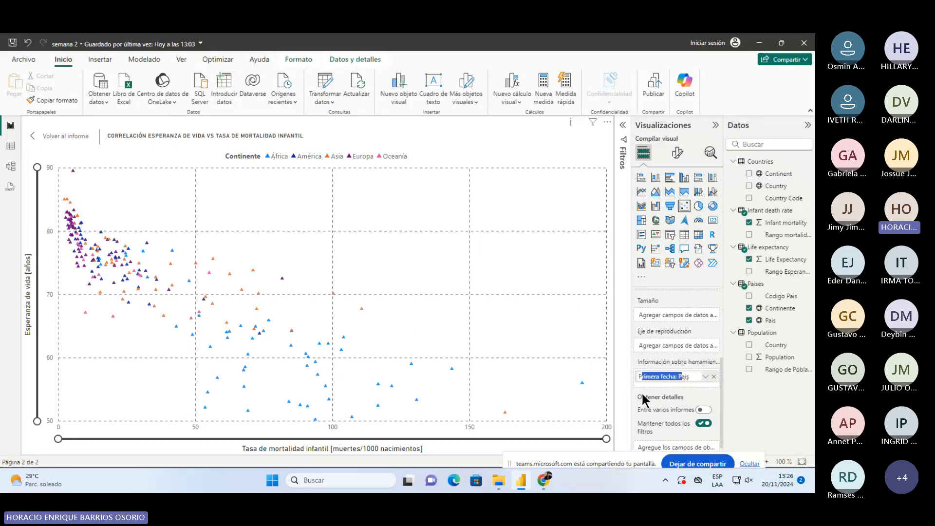
type("Pais")
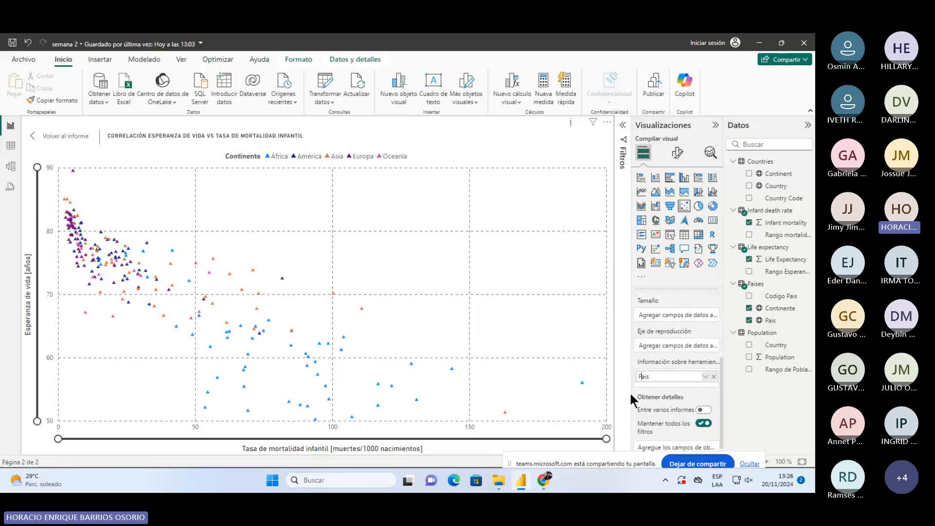
key("Return")
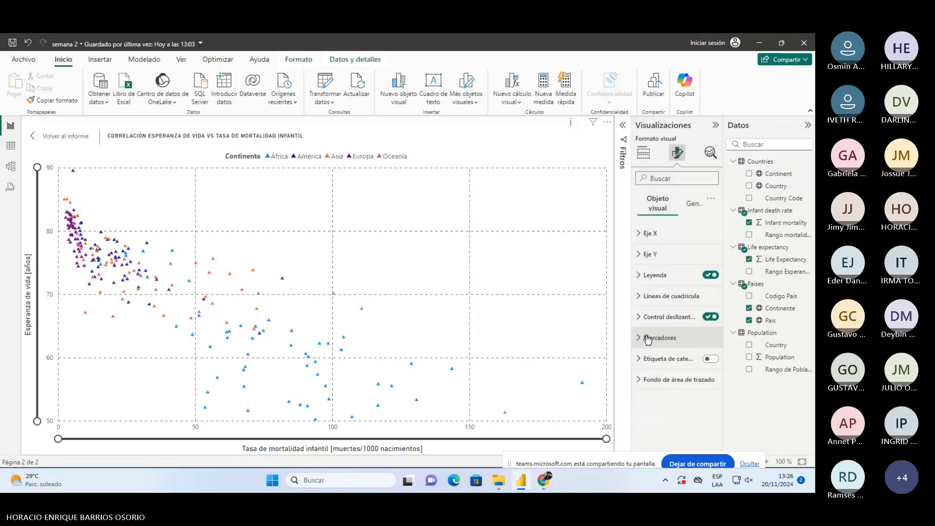
- Set the size multiplier of the scatter chart's markers to -4 for all series and return to the full report page
left_click(648, 338)
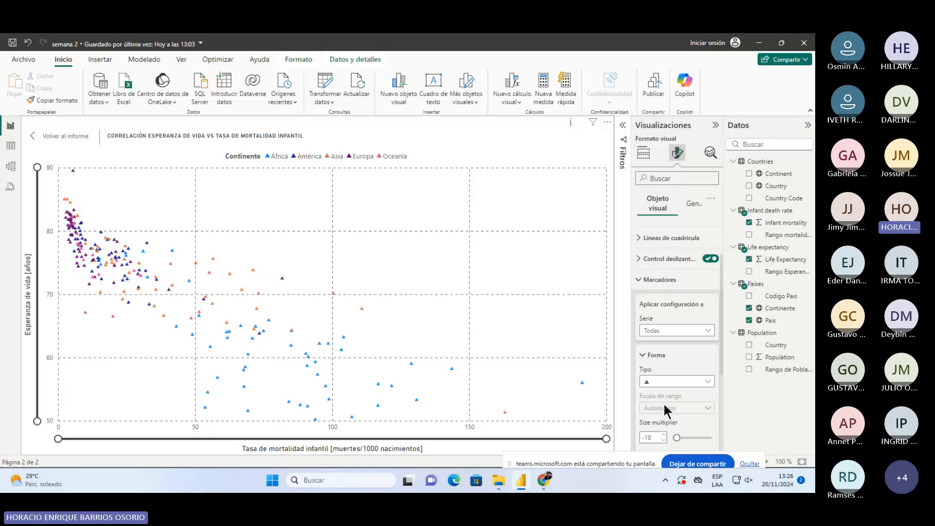
scroll(664, 405, "down", 1)
left_click_drag(676, 394, 681, 394)
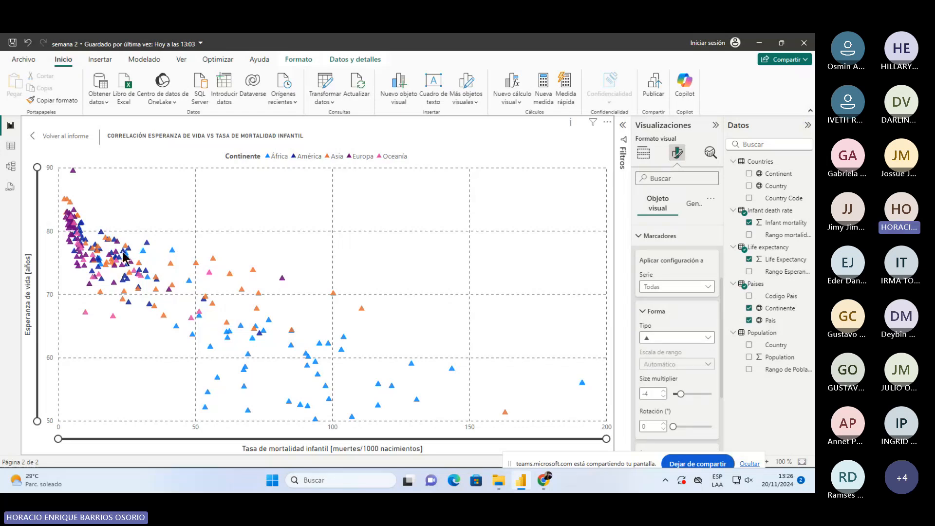
mouse_move(126, 257)
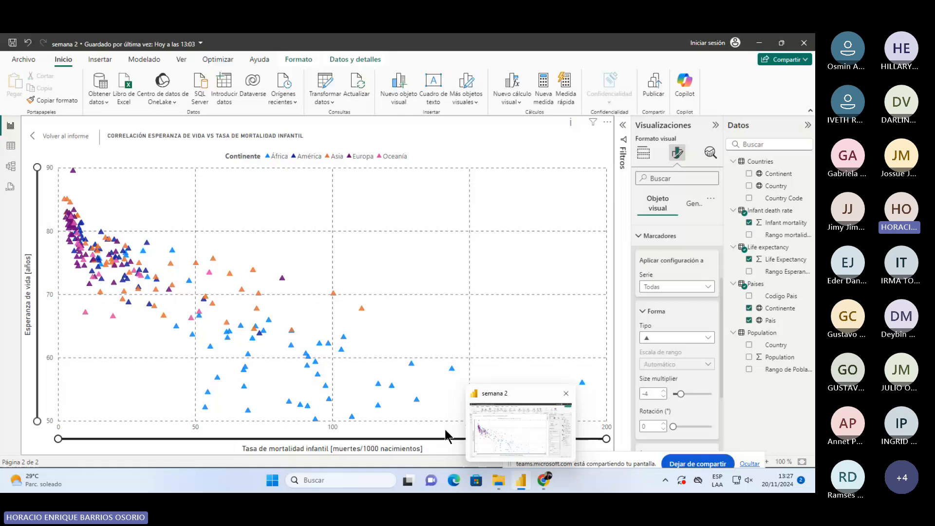
left_click(49, 136)
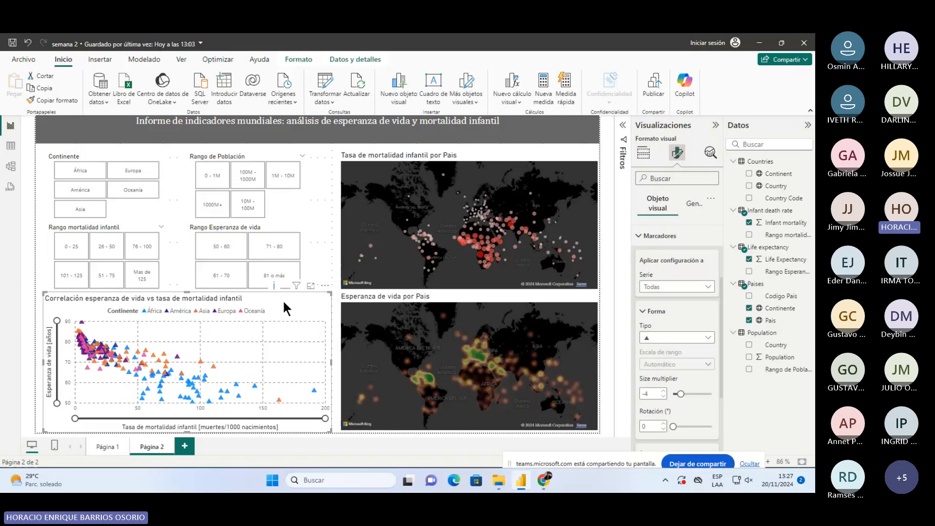
left_click(688, 204)
left_click(711, 199)
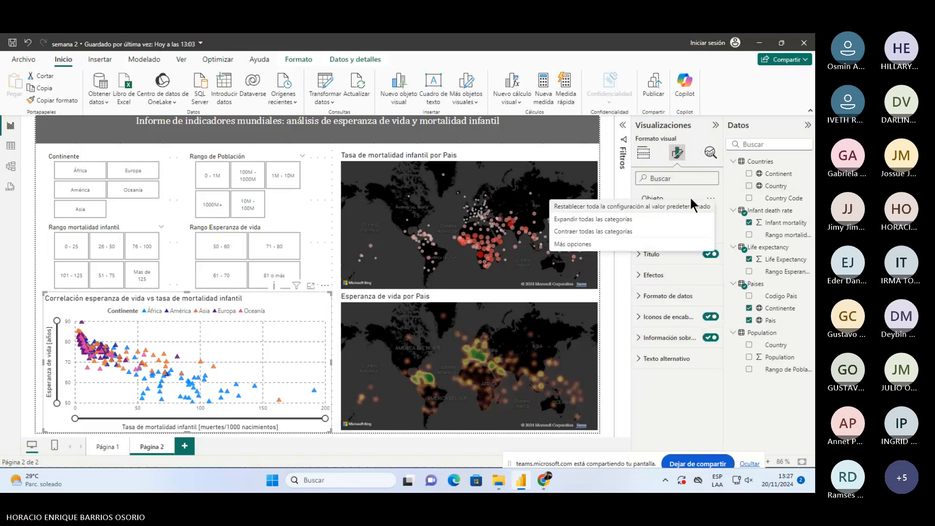
left_click(572, 245)
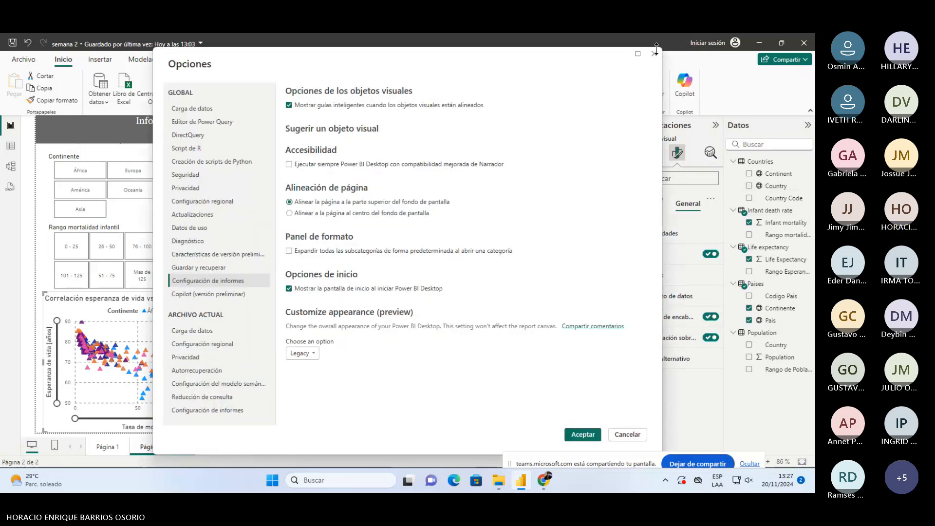
left_click(653, 54)
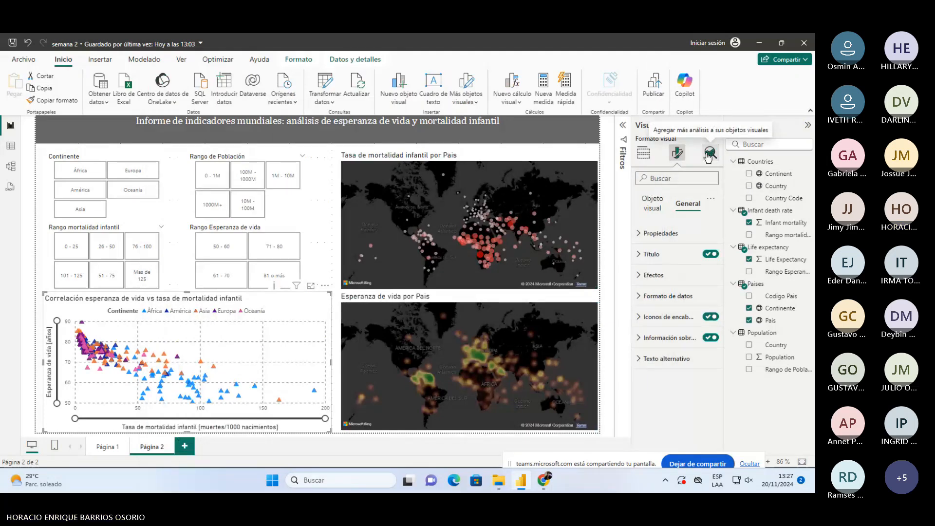
- Add a trend line to the correlation scatter chart and color it red (#FF0000)
left_click(710, 154)
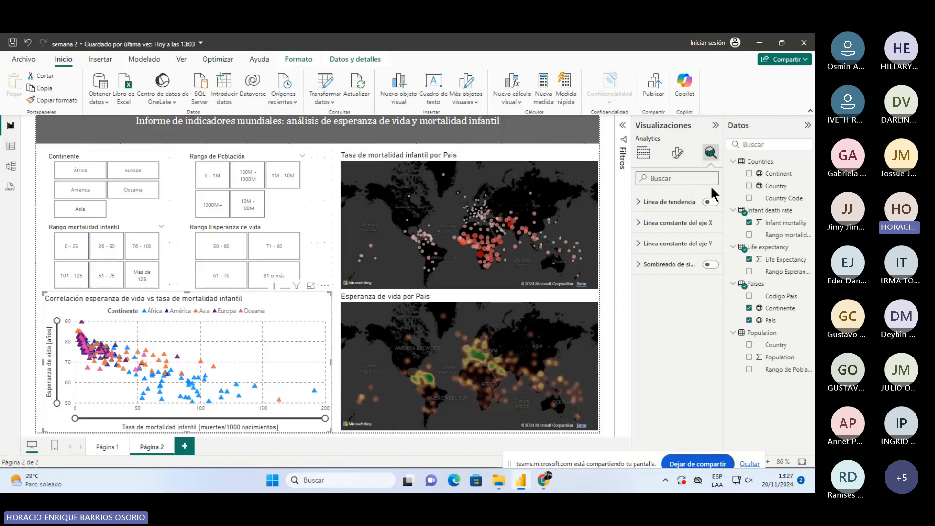
left_click(670, 202)
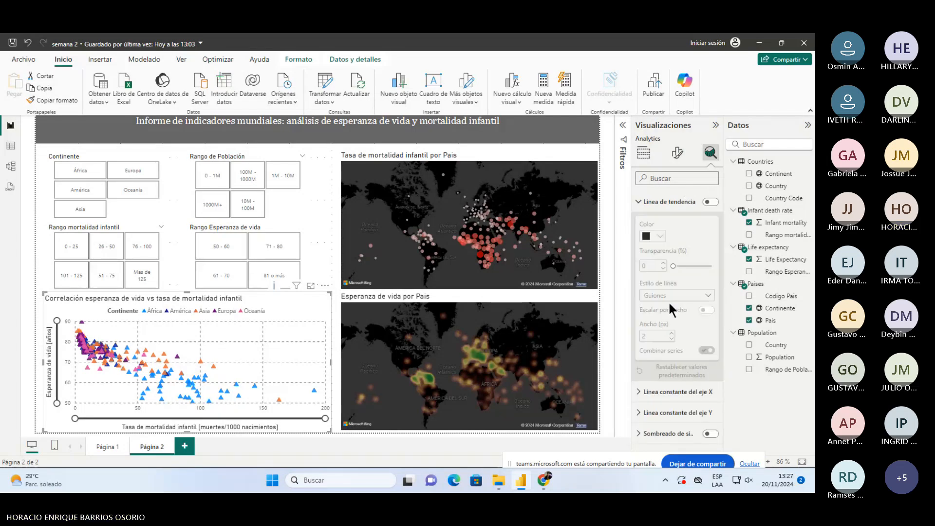
left_click(711, 202)
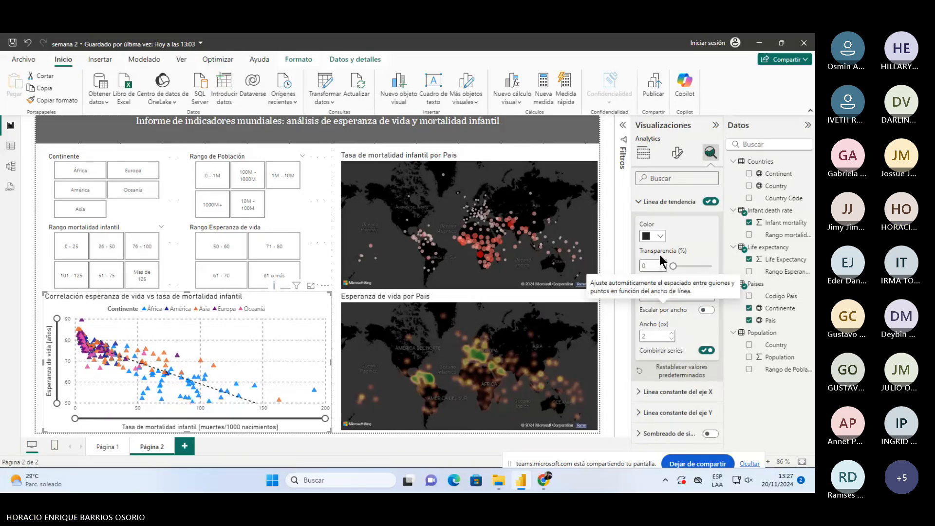
left_click(653, 236)
left_click(654, 324)
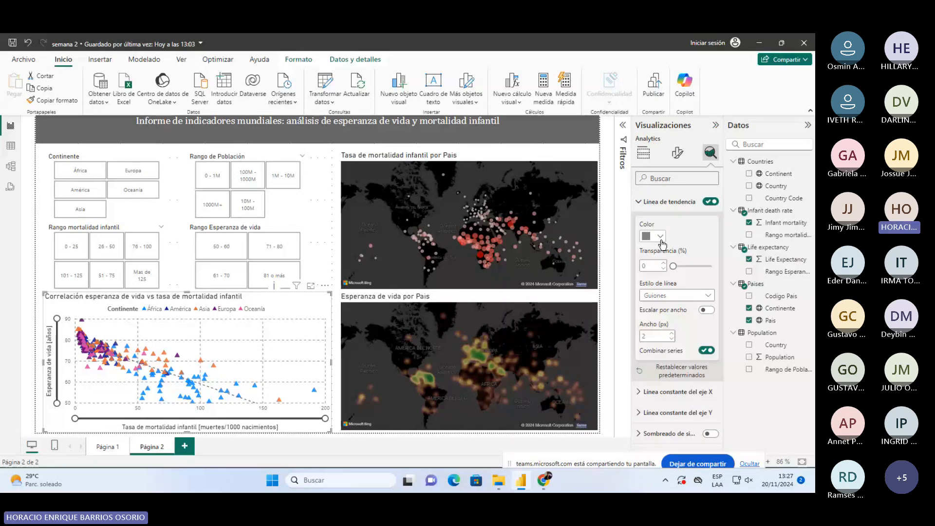
left_click(661, 236)
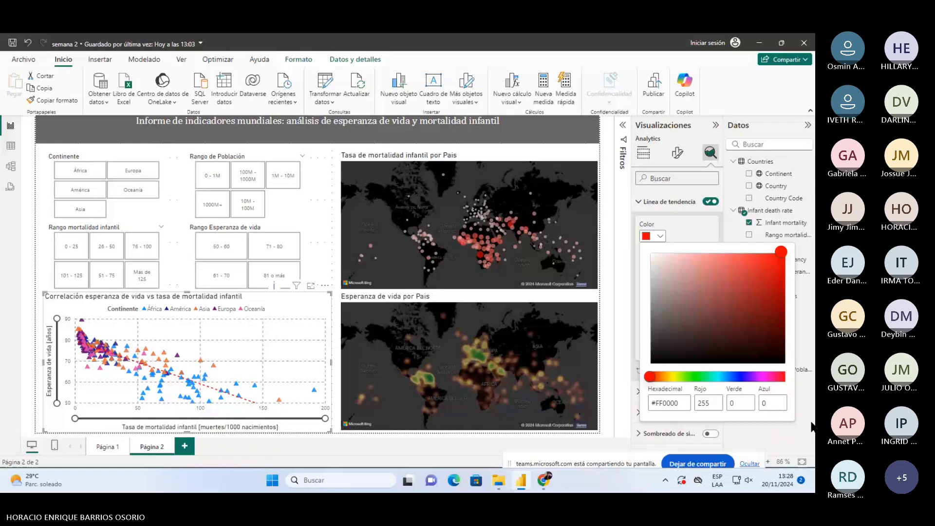
left_click(812, 427)
- Use the Guiones line style for the trend line and set its width to 4 px
left_click(677, 295)
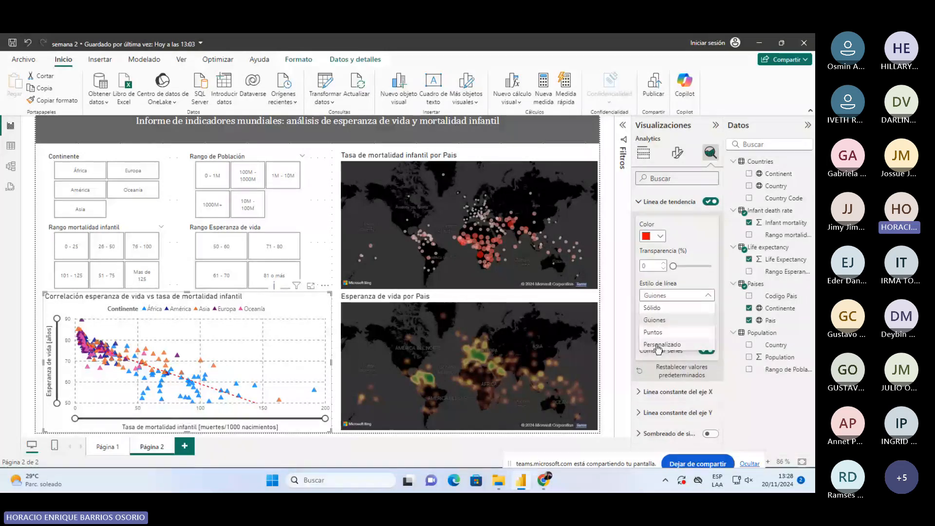
left_click(655, 321)
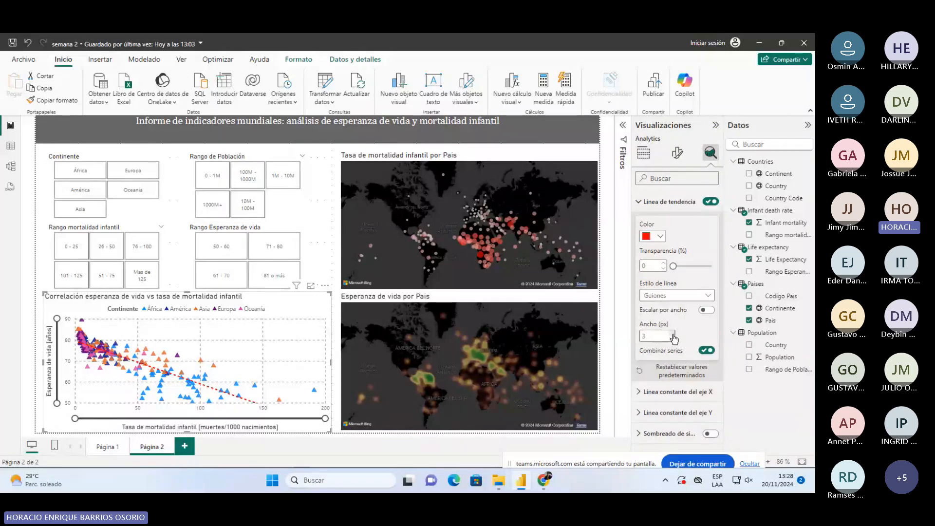
left_click(672, 333)
left_click(672, 333)
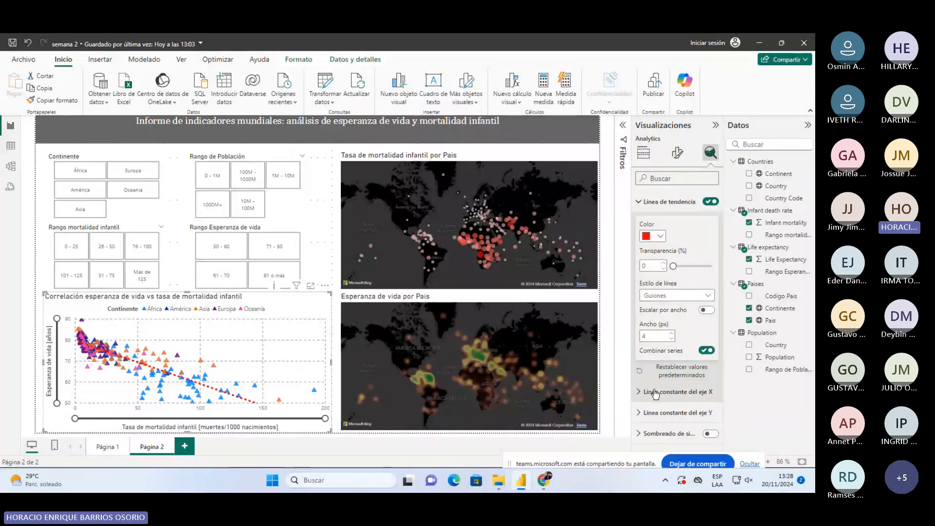
- Open the scatter chart's X-axis constant line settings and look through the available options
left_click(655, 392)
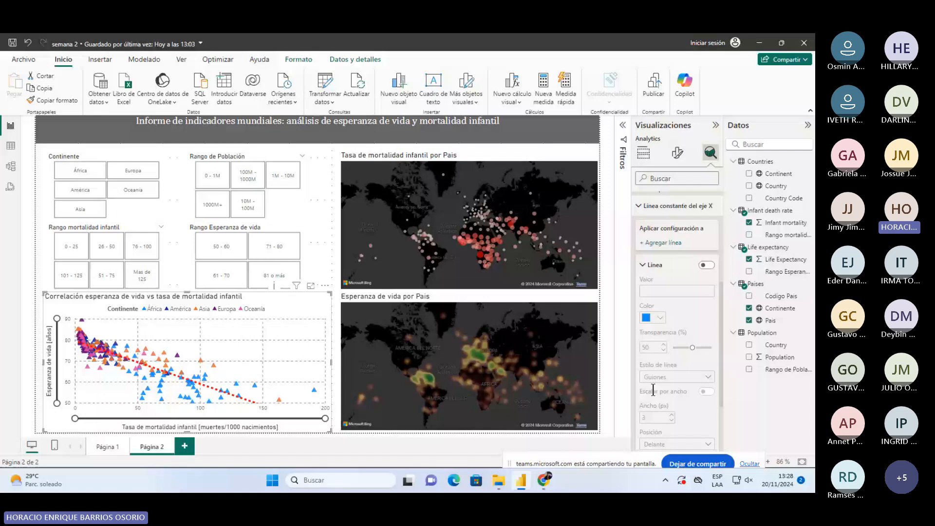
scroll(681, 389, "up", 1)
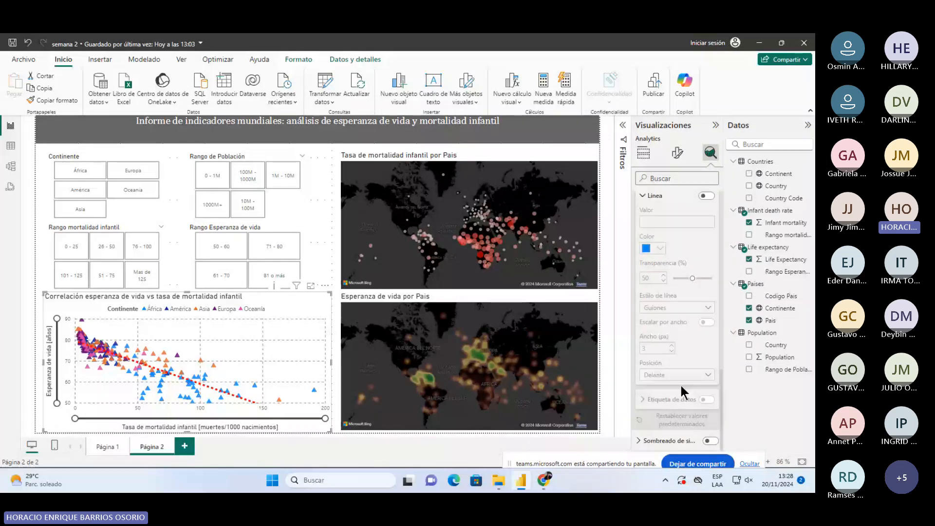
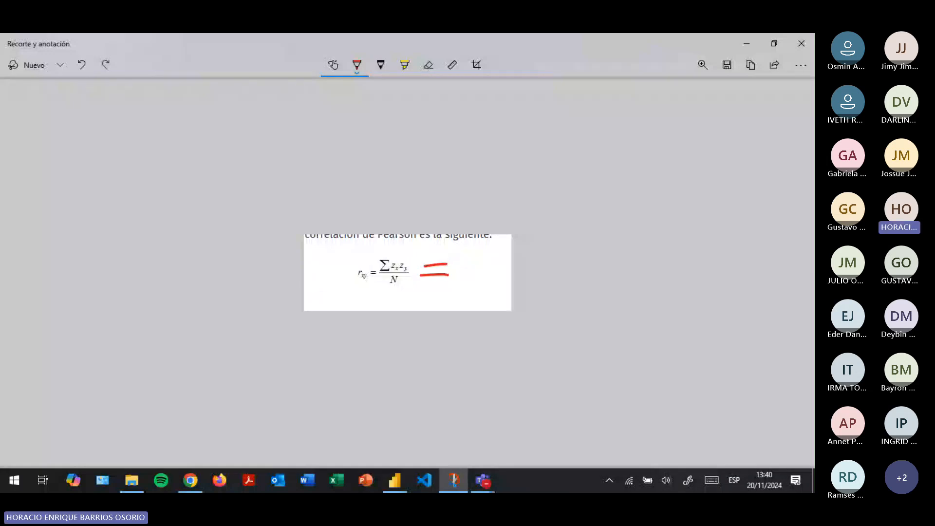
- Handwrite the covariance over σy σx fraction in red after the equals sign beside the Pearson correlation formula
mouse_move(476, 240)
left_mouse_down()
mouse_move(473, 261)
mouse_move(484, 244)
mouse_move(503, 242)
left_mouse_up()
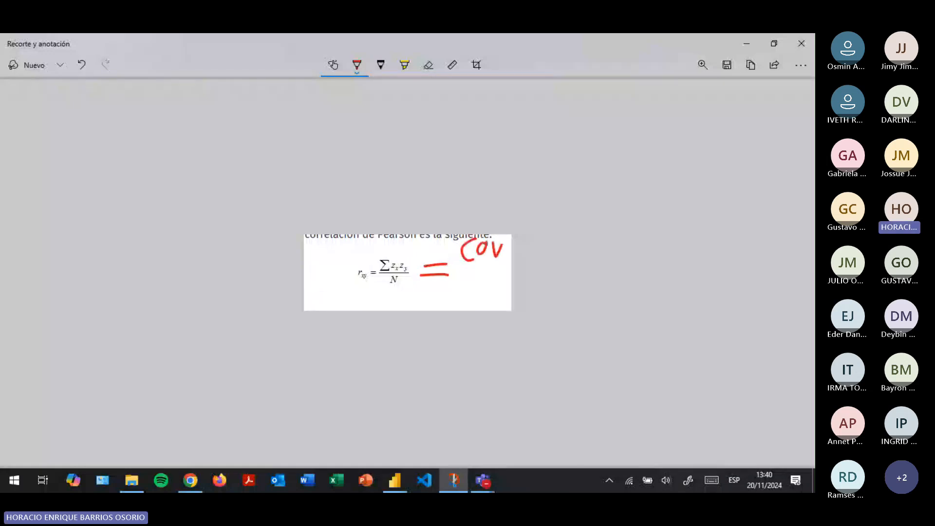
mouse_move(452, 268)
left_mouse_down()
mouse_move(501, 263)
mouse_move(459, 288)
mouse_move(465, 301)
left_mouse_up()
left_click_drag(471, 294, 459, 312)
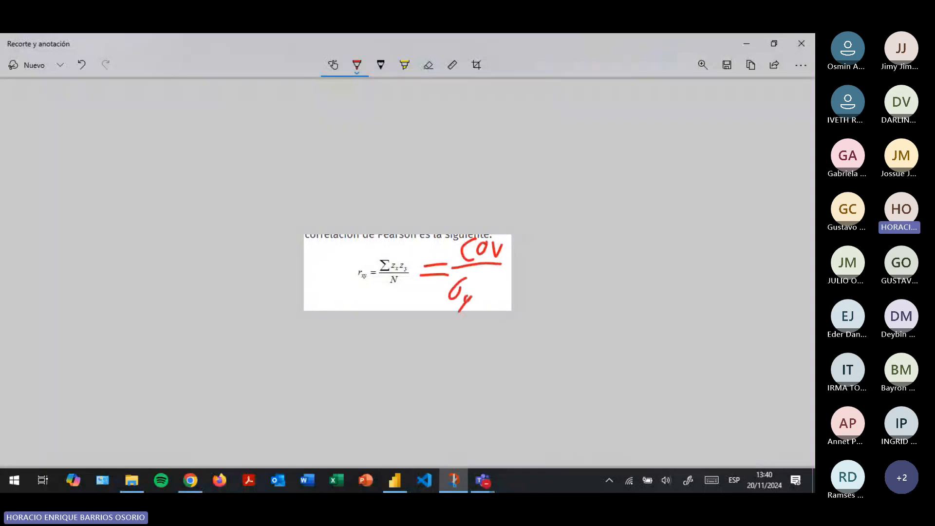
mouse_move(494, 277)
left_mouse_down()
mouse_move(484, 288)
mouse_move(504, 307)
left_mouse_up()
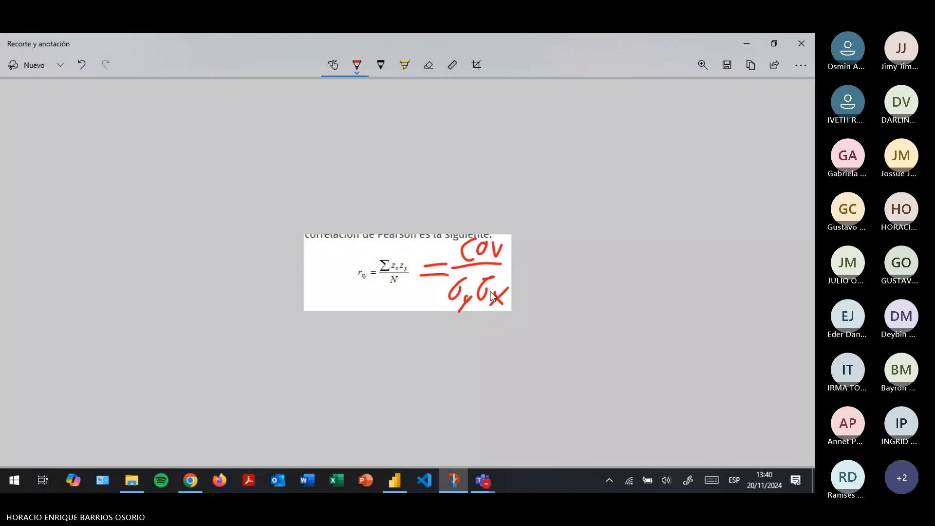
- Switch to Power BI, examine the correlation scatter chart in focus mode, and return to the full report page
key("alt+Tab")
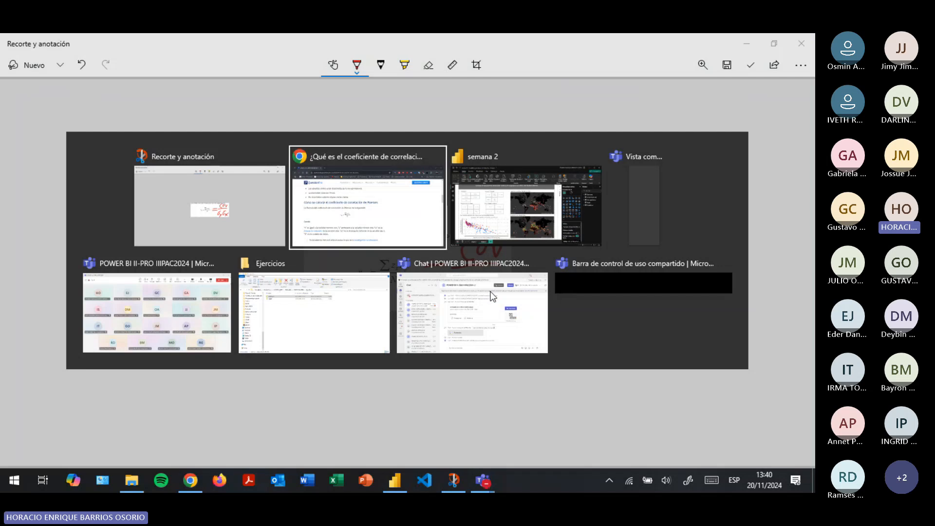
key("alt+Tab")
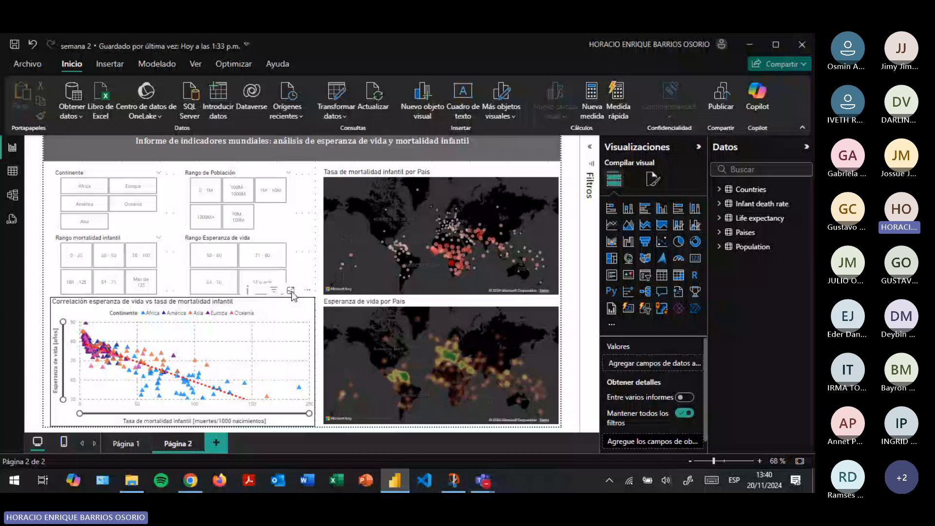
left_click(291, 290)
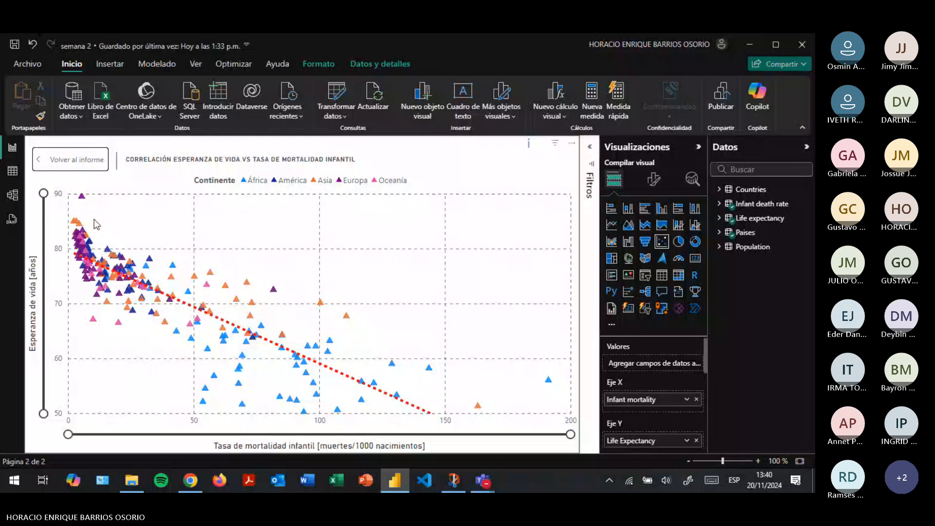
left_click(62, 164)
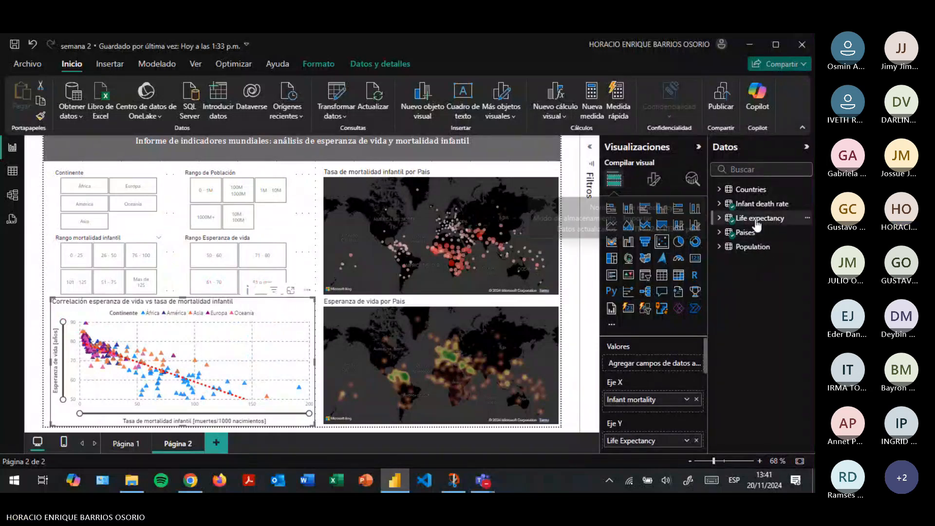
- Create a calculated table named Cov with an empty expression and expand it among the data tables
left_click(755, 191)
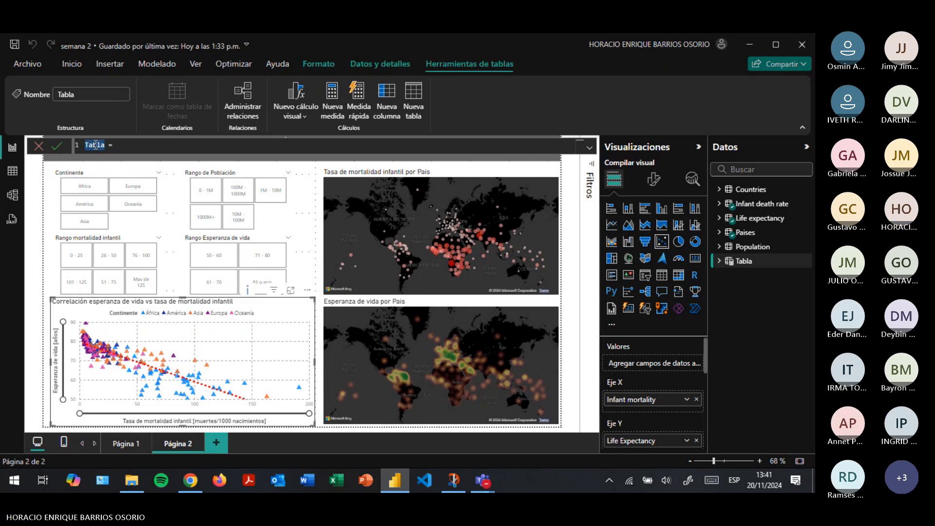
type("Cou")
left_click(58, 147)
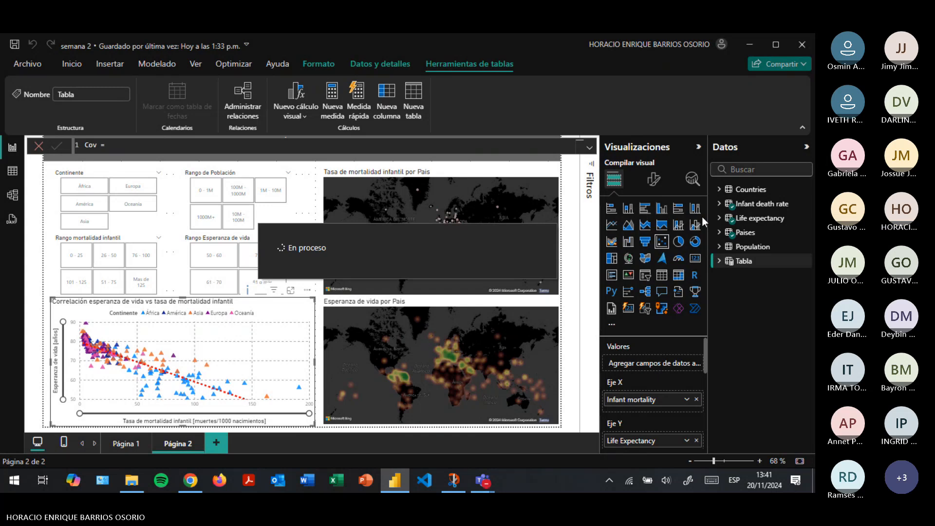
left_click(721, 205)
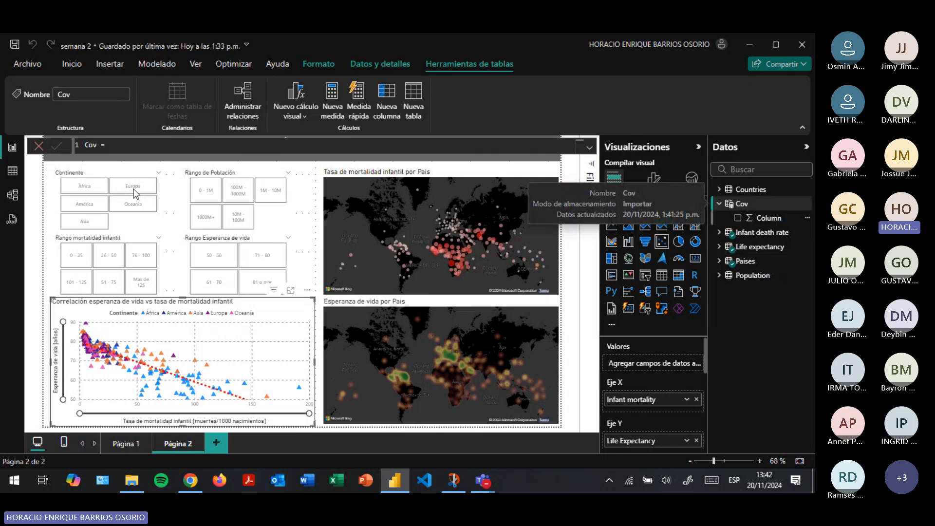
- Check the Cov table in the table view and return to the report view
left_click(11, 172)
left_click(53, 174)
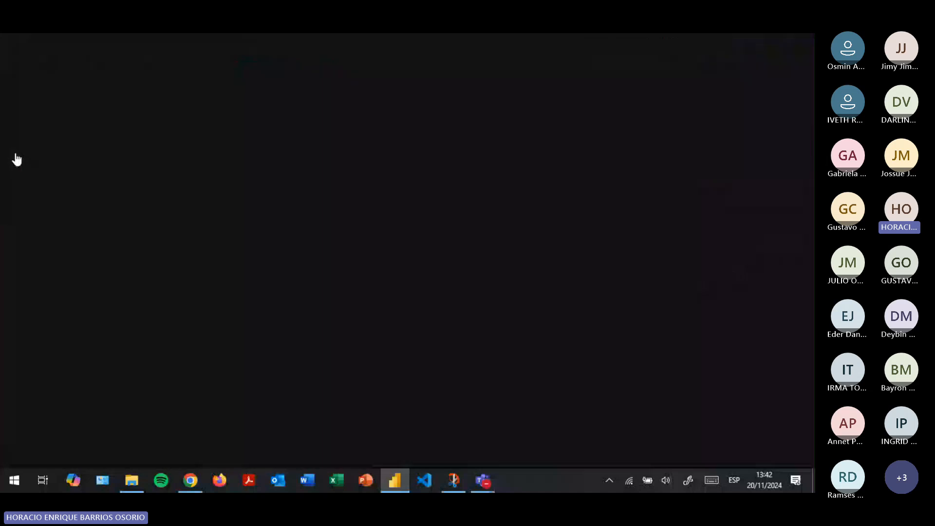
left_click(12, 147)
- Add a new measure to the Cov table and name it Covarianza
left_click(750, 205)
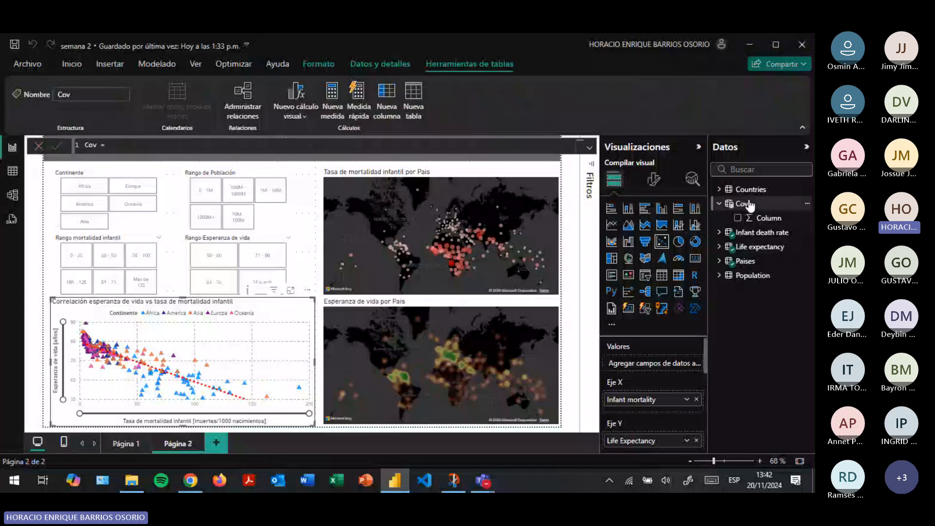
right_click(750, 204)
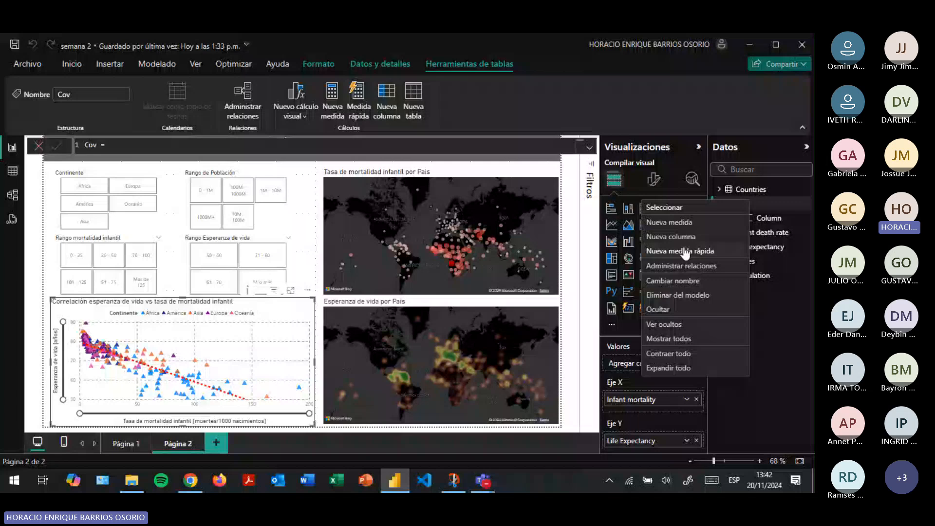
left_click(670, 222)
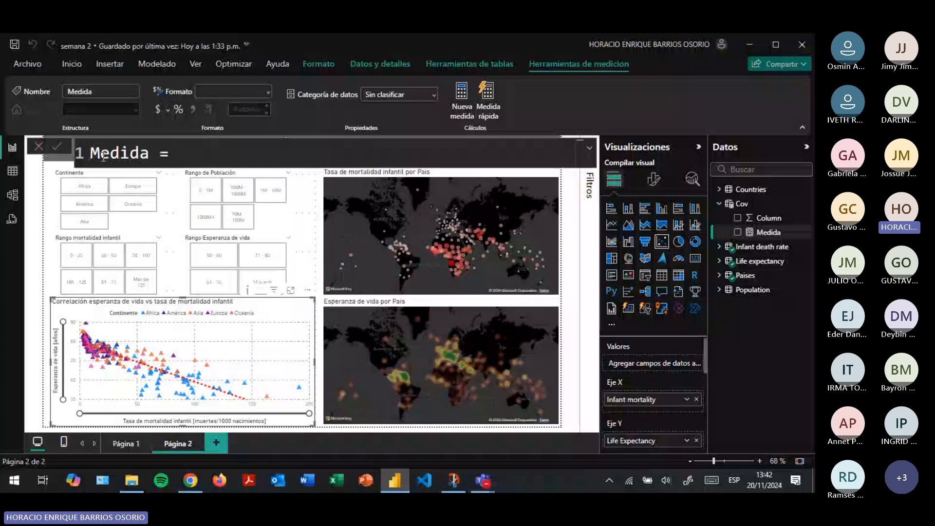
double_click(103, 156)
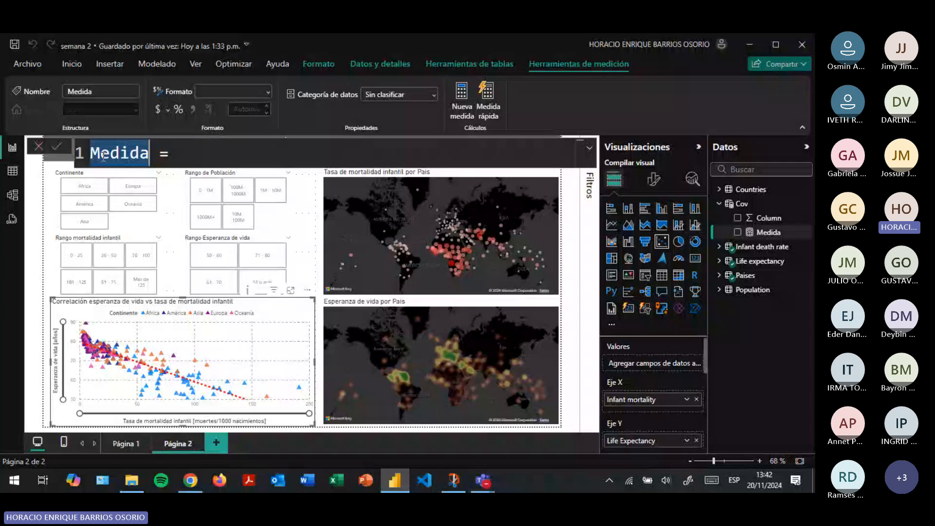
type("Co")
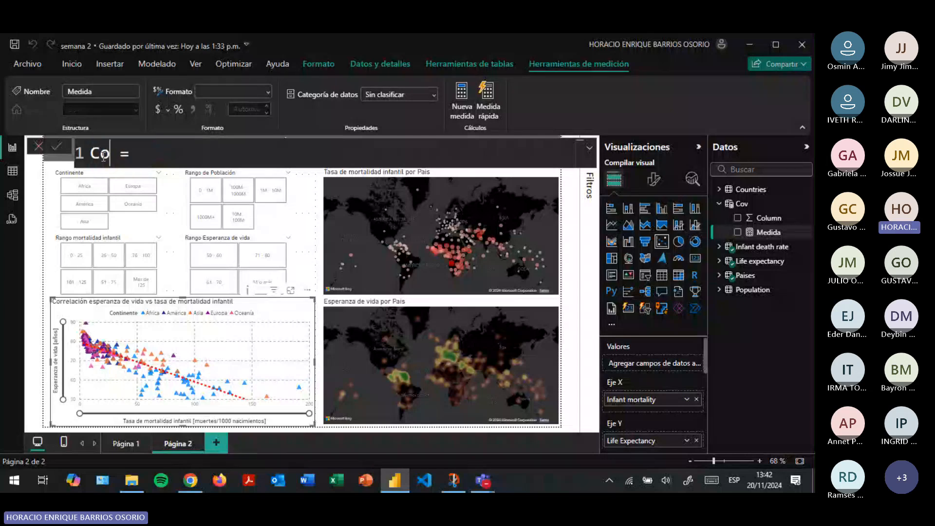
type("varianz")
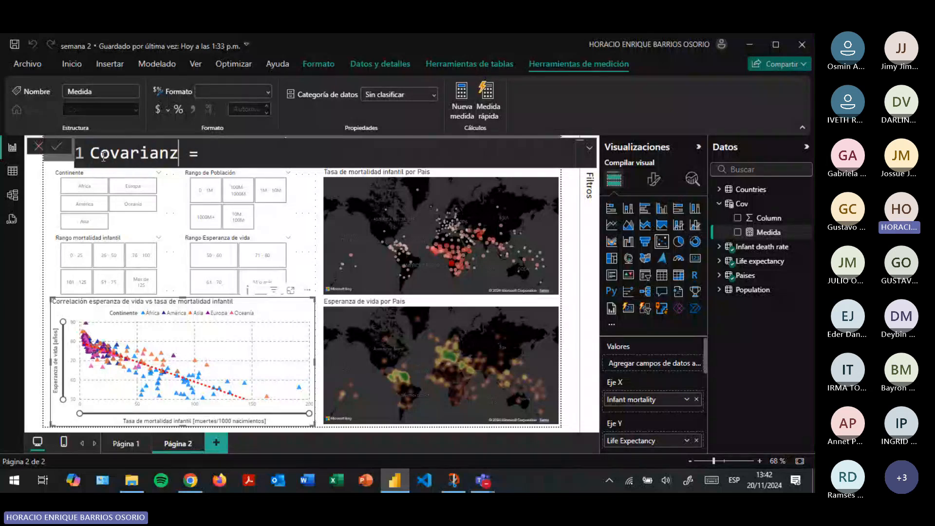
type("a")
key("End")
- Search the DAX function suggestions for covariance and variance functions using cov and var
type("cov")
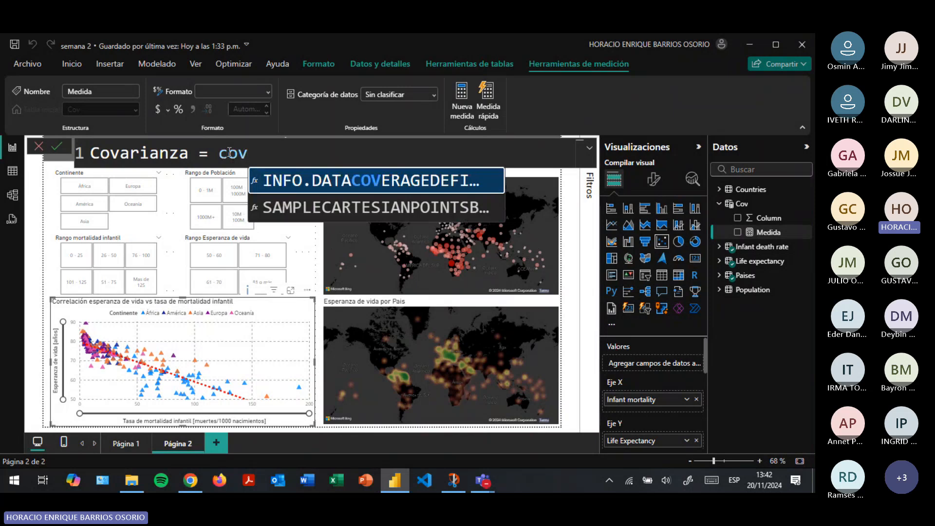
key("BackSpace")
key("BackSpace")
key("BackSpace")
type("va")
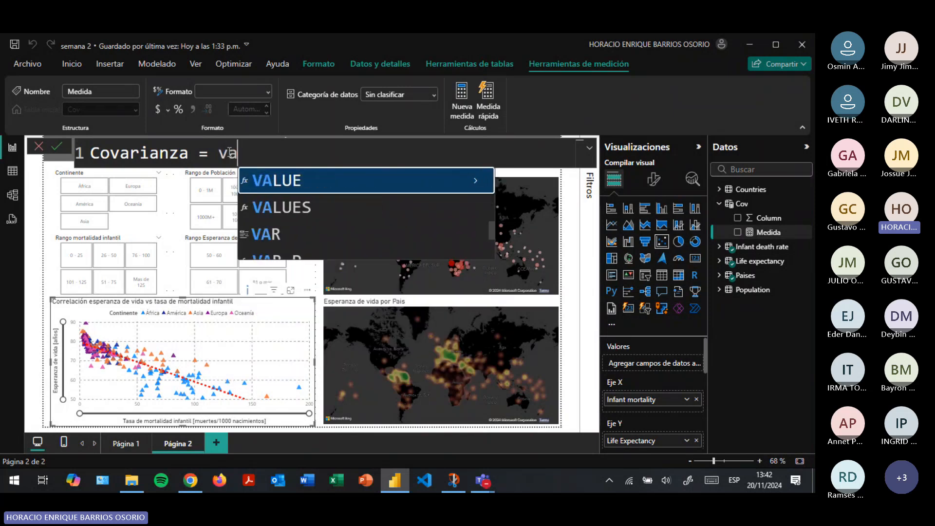
type("r")
key("BackSpace")
key("BackSpace")
key("BackSpace")
- Look through the standard deviation functions suggested for std in the Covarianza measure
type("st")
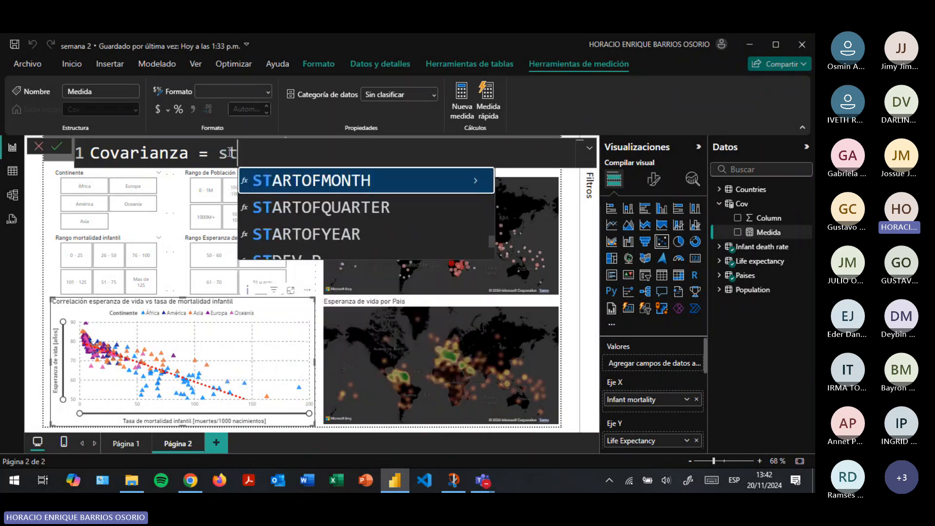
type("d")
key("Down")
key("Up")
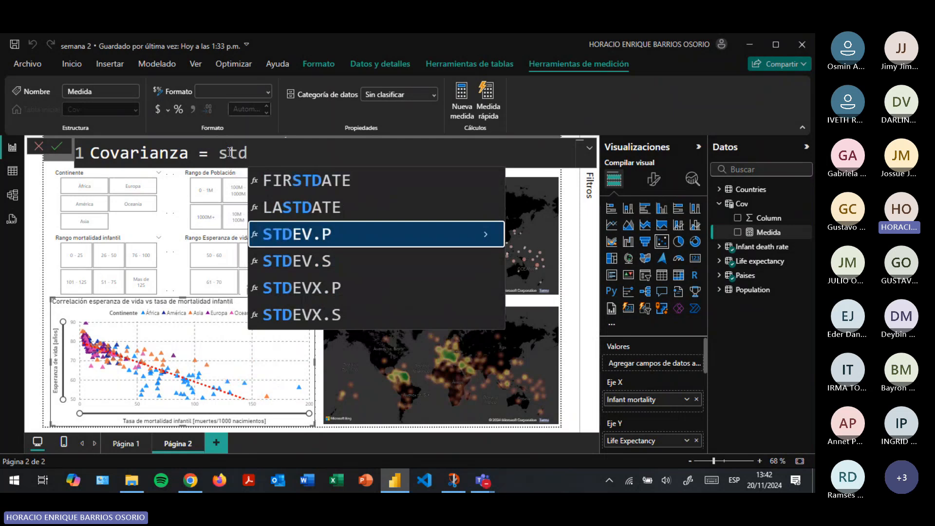
key("Down")
key("Up")
key("Down")
key("Down")
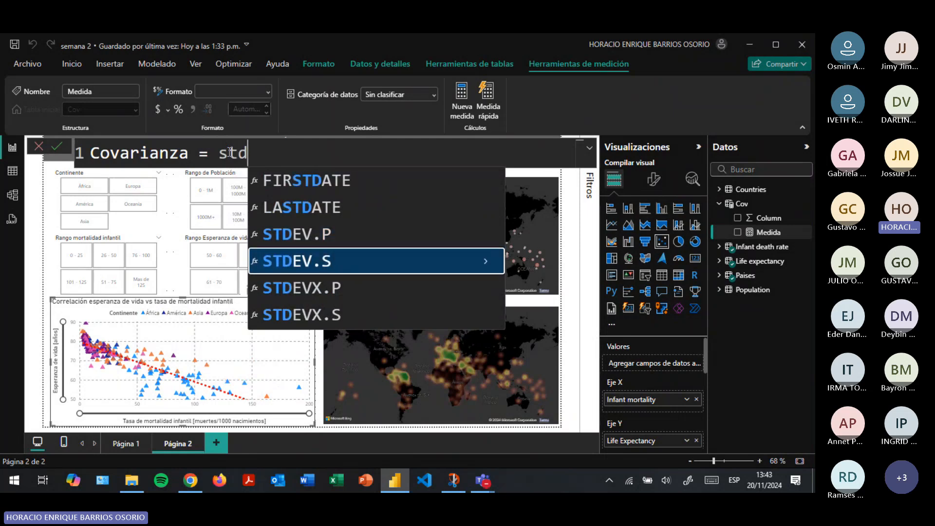
key("Up")
- Clear the std entry from the Covarianza measure and start a second line in its formula
key("BackSpace")
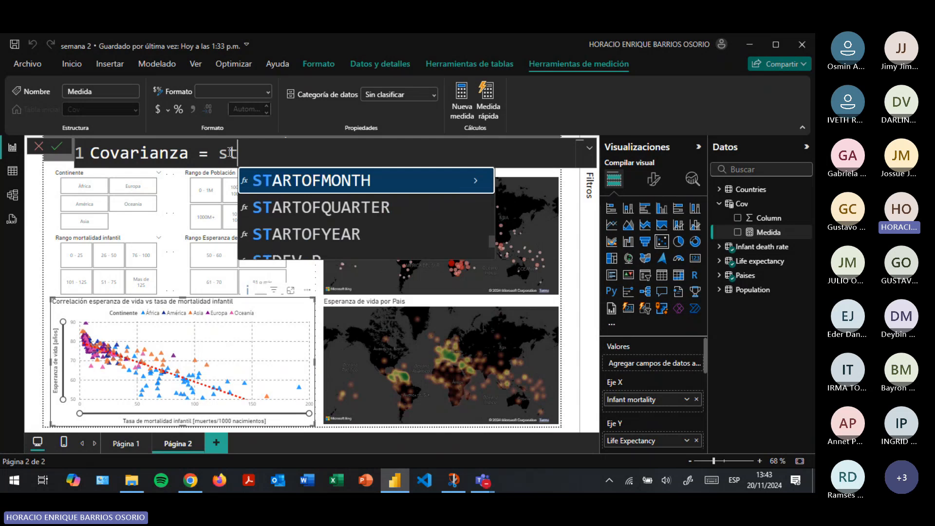
key("BackSpace")
key("BackSpace")
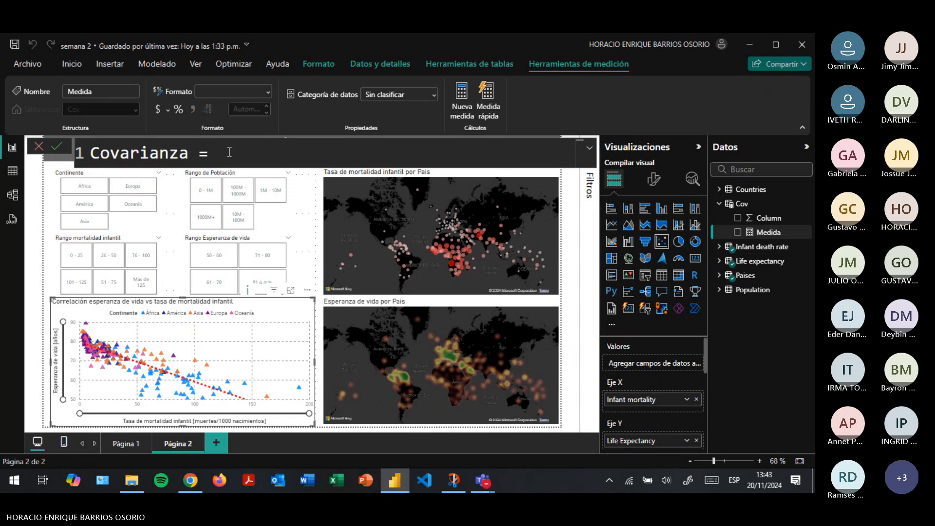
key("shift+Return")
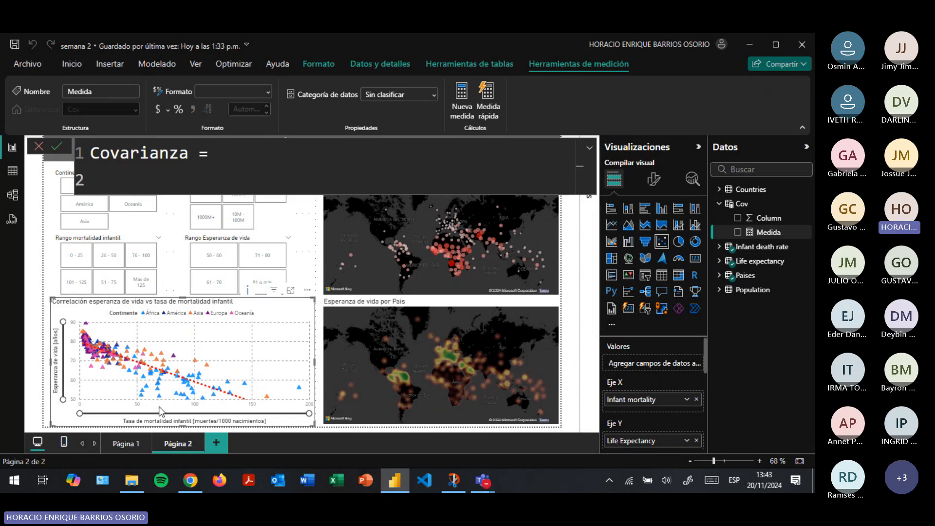
- Switch to Chrome and look up "covarianza formula" from the address bar
left_click(189, 489)
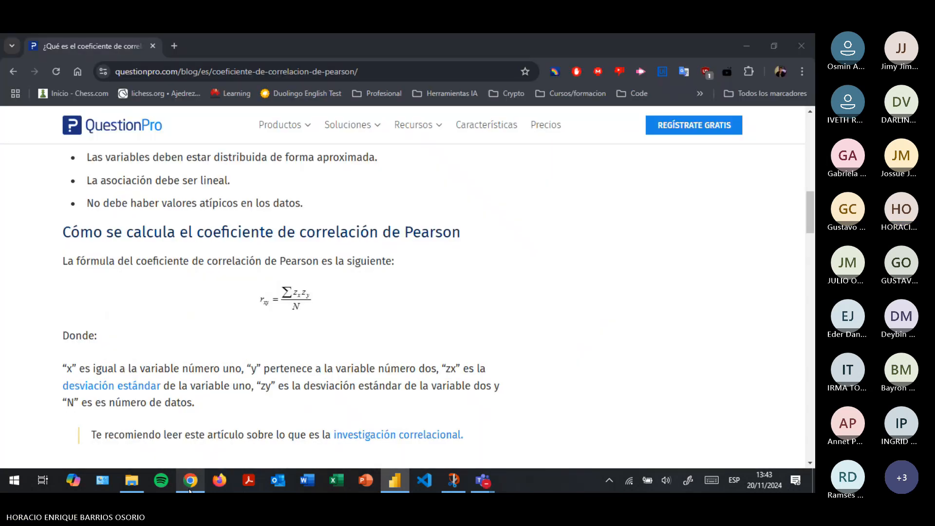
left_click(173, 72)
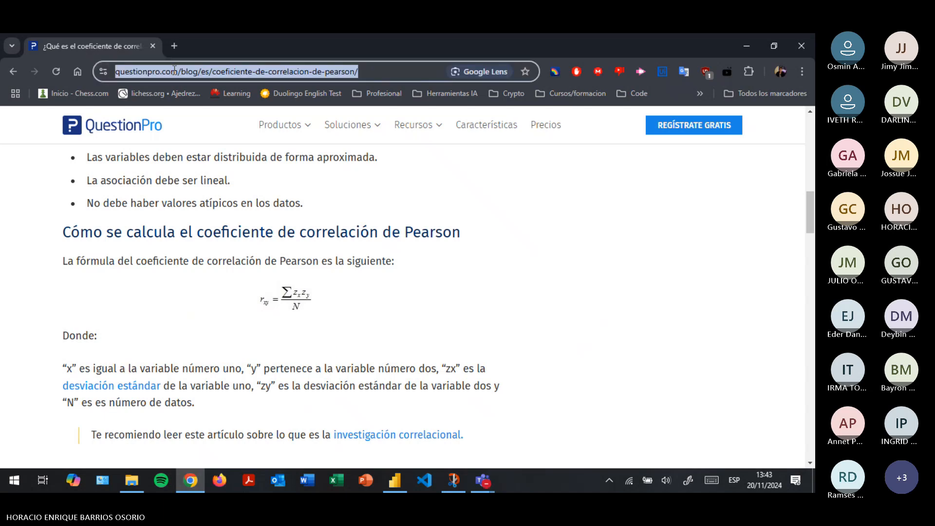
type("c")
type("covar")
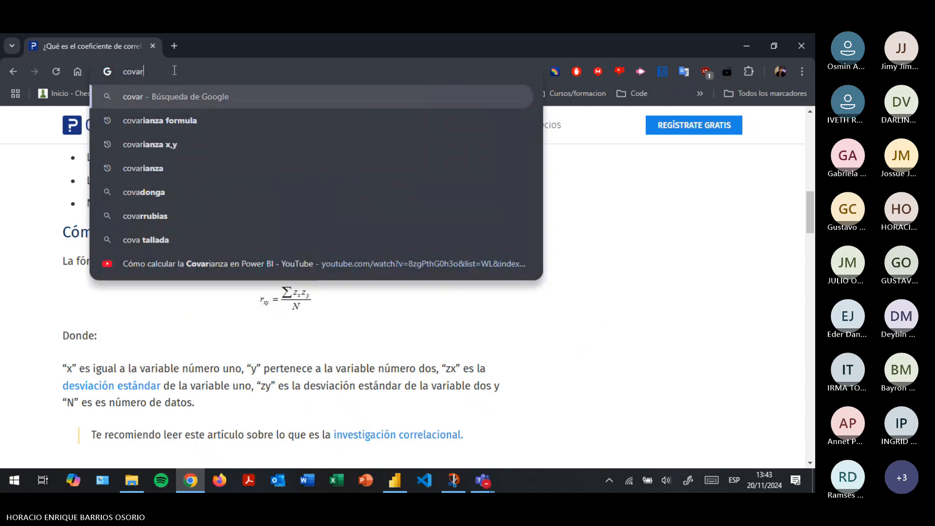
type("ia")
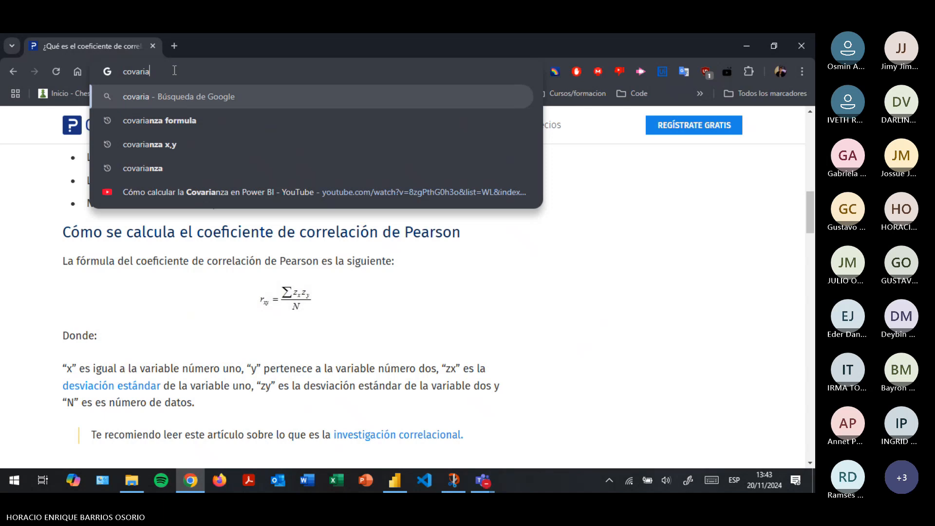
type("nza")
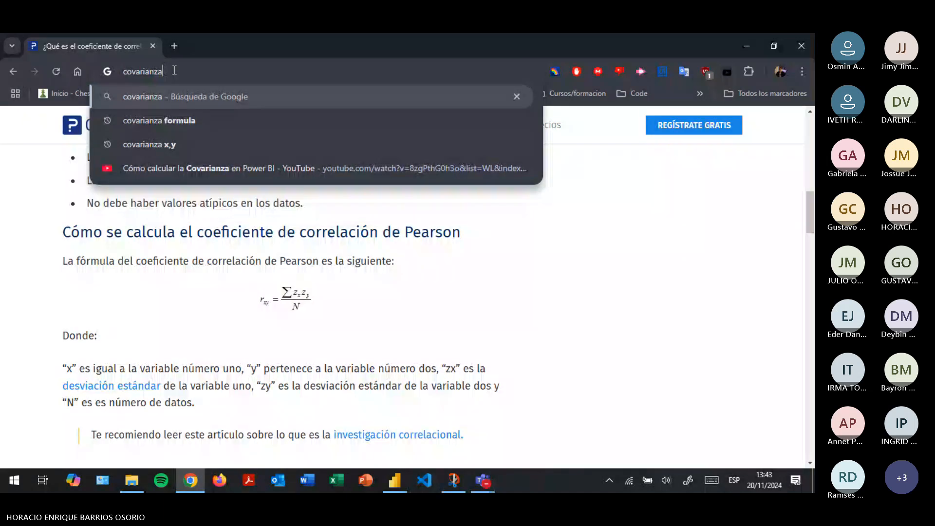
key("Down")
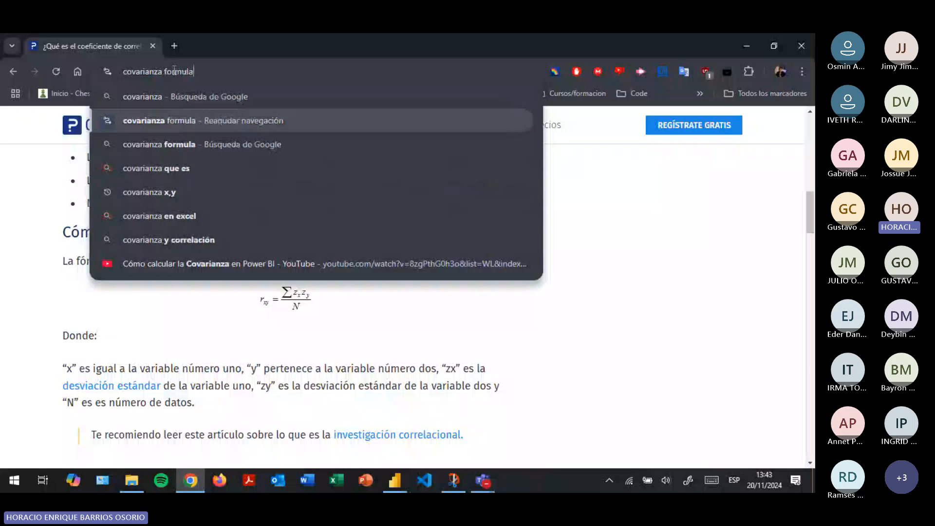
- Switch back to Power BI and declare the variable _Conteo on the second line of the Covarianza measure
key("alt+Tab")
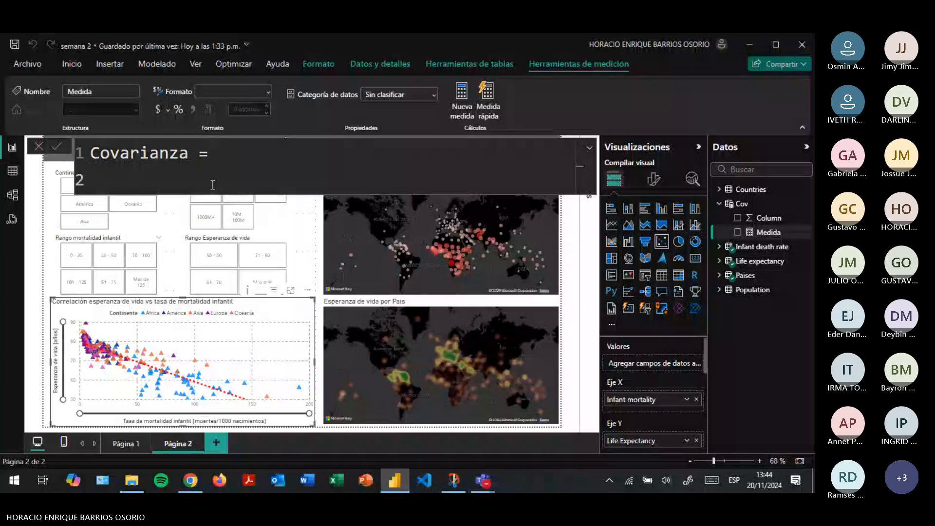
type("Var")
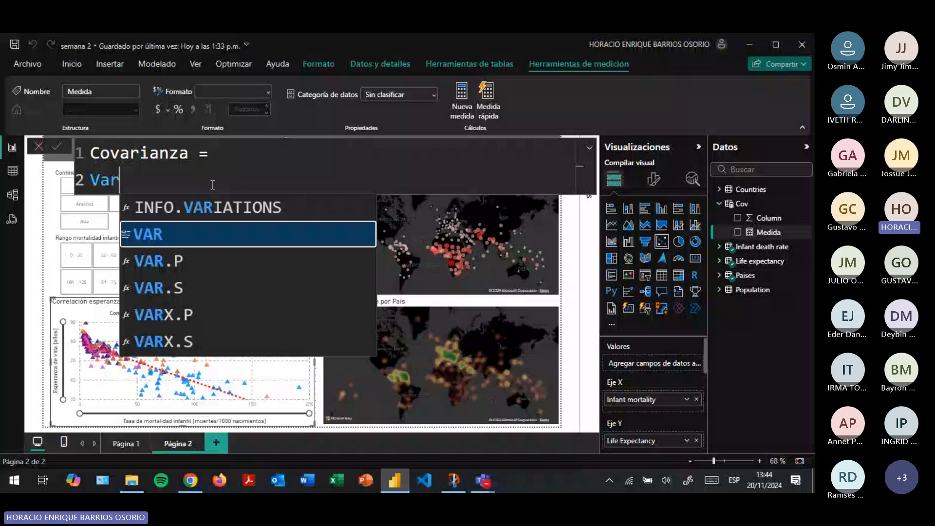
key("Down")
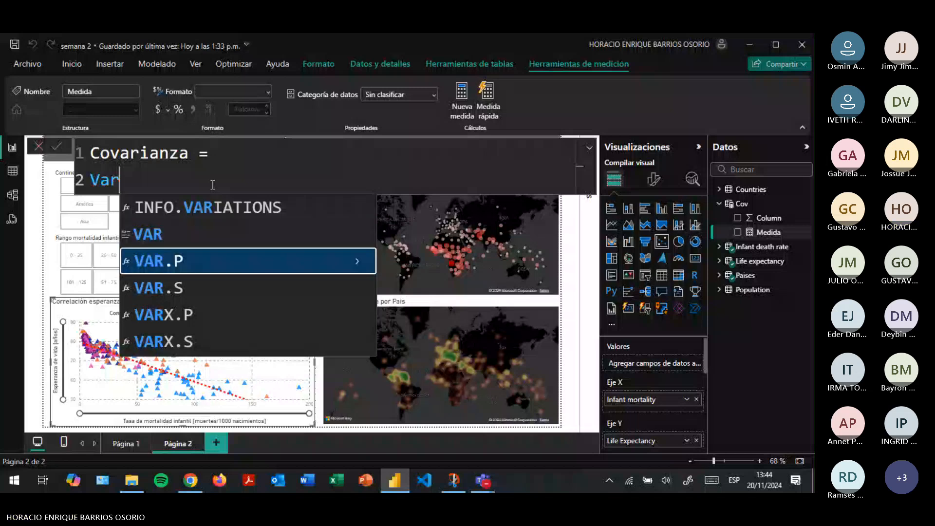
key("Up")
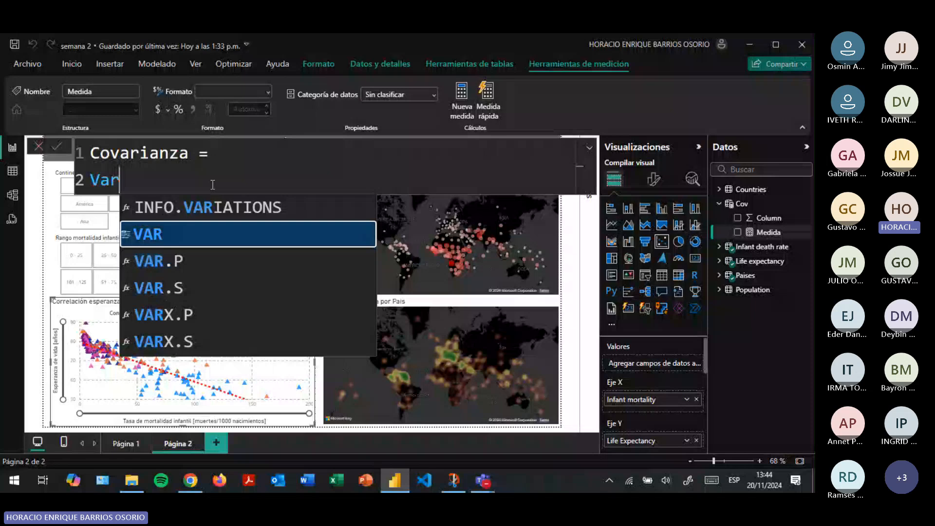
key("Tab")
type("_Conte")
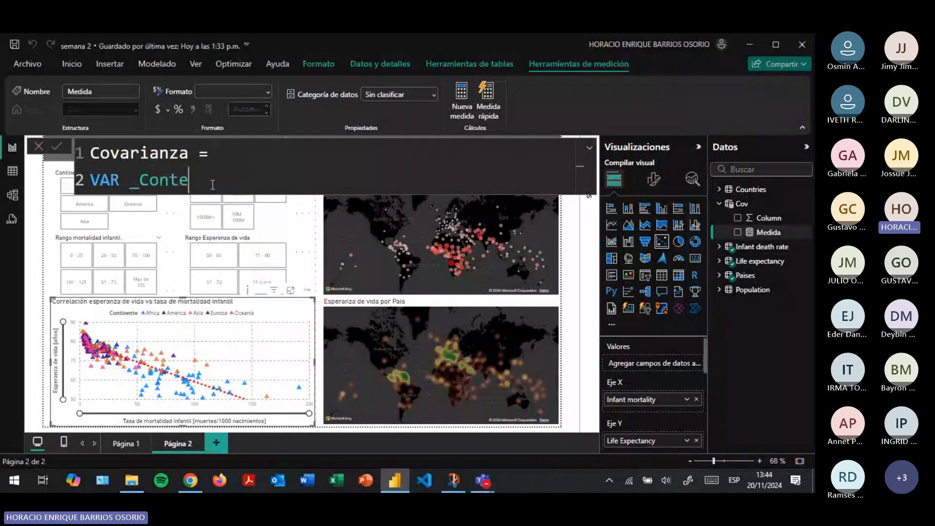
type("o = o")
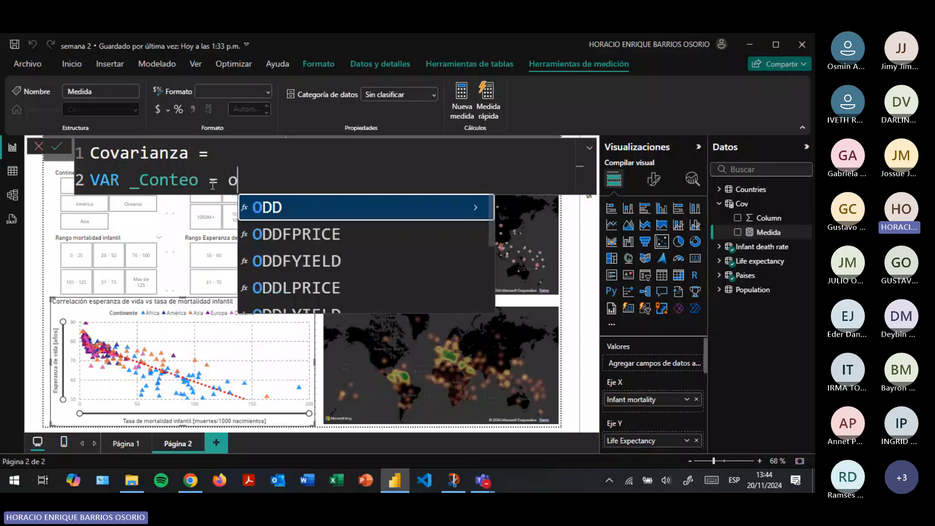
key("BackSpace")
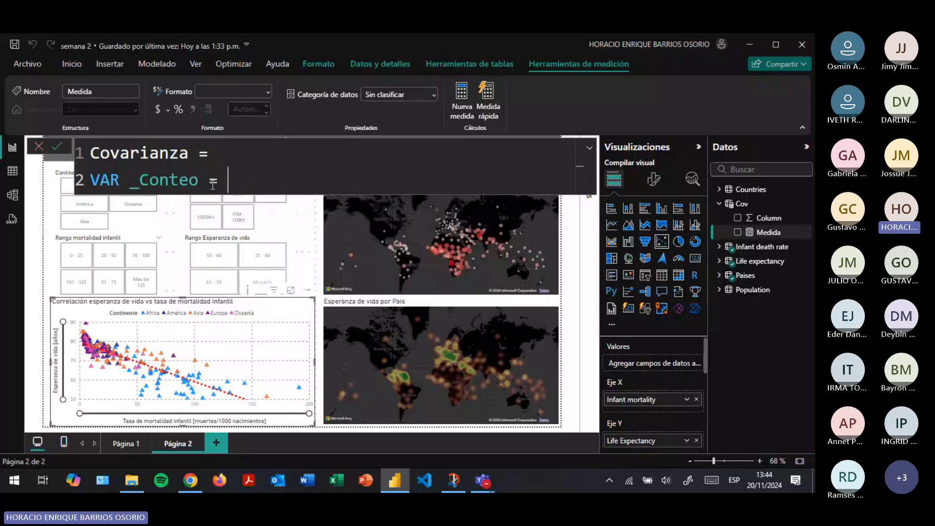
- Define _Conteo as COUNTROWS('Life expectancy') and commit the Covarianza measure
type("countro")
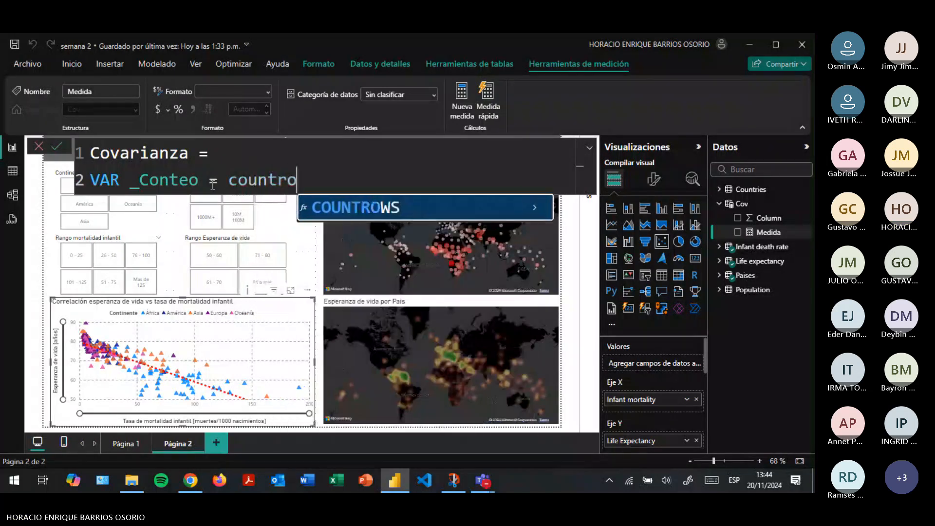
key("Tab")
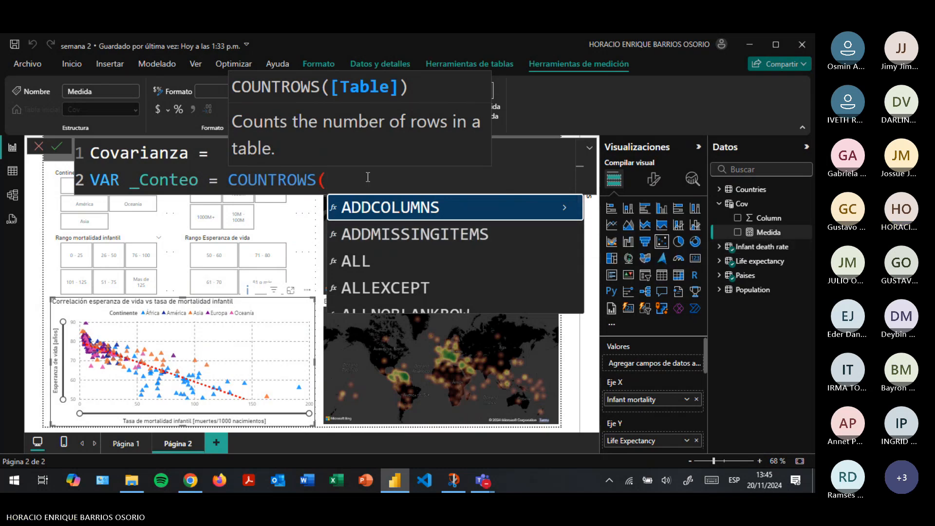
type("l")
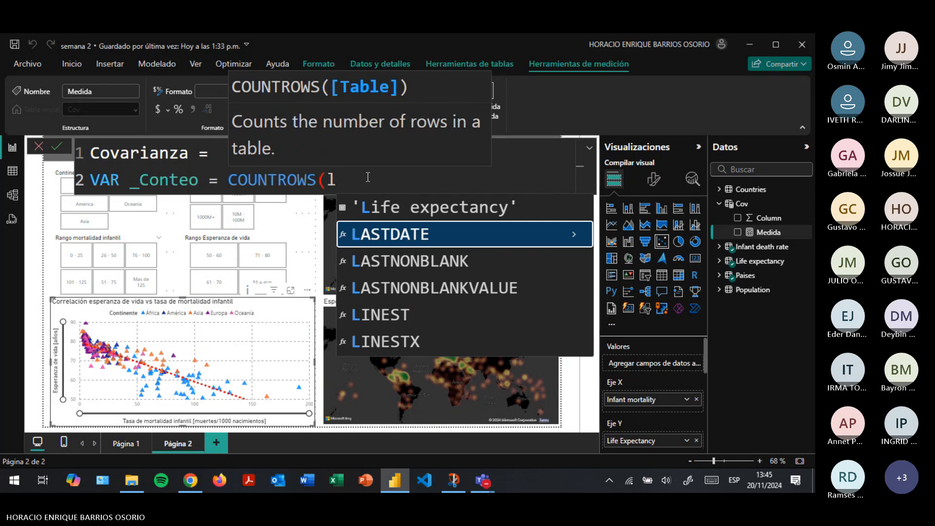
key("Up")
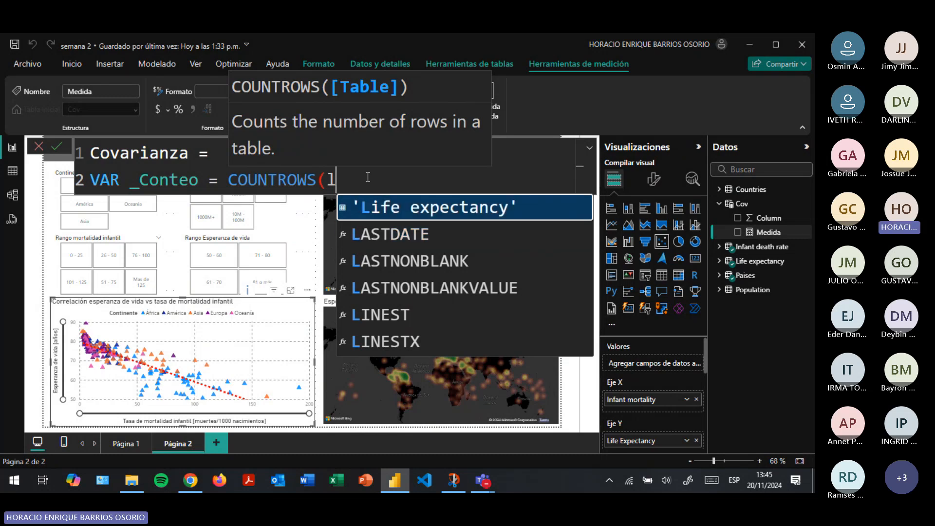
key("Tab")
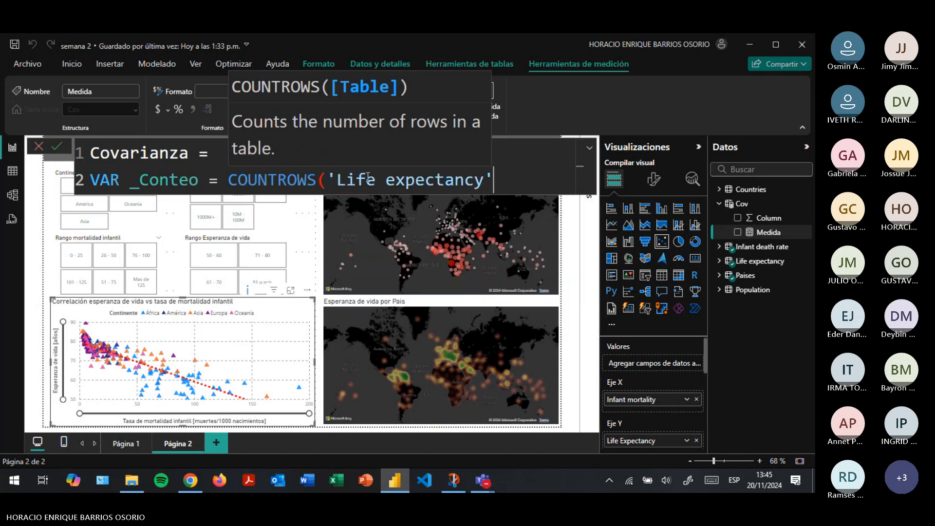
type(")")
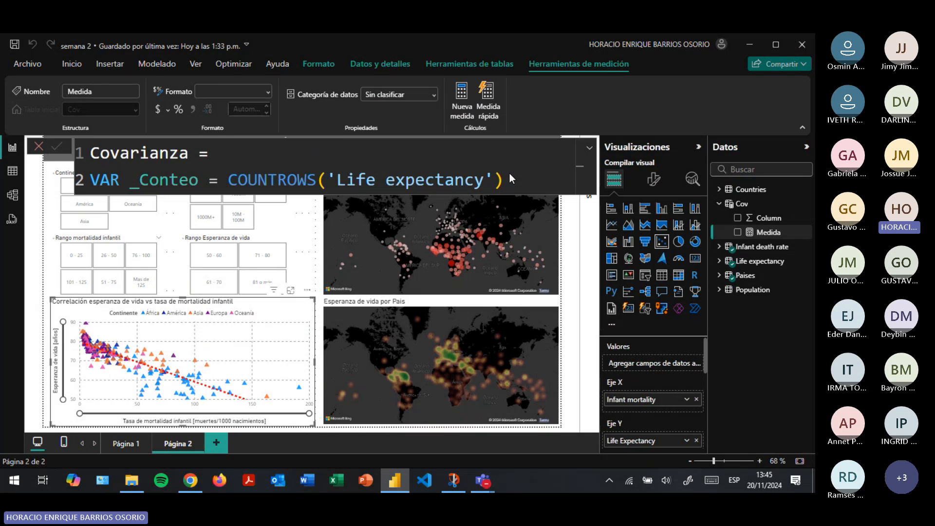
key("Return")
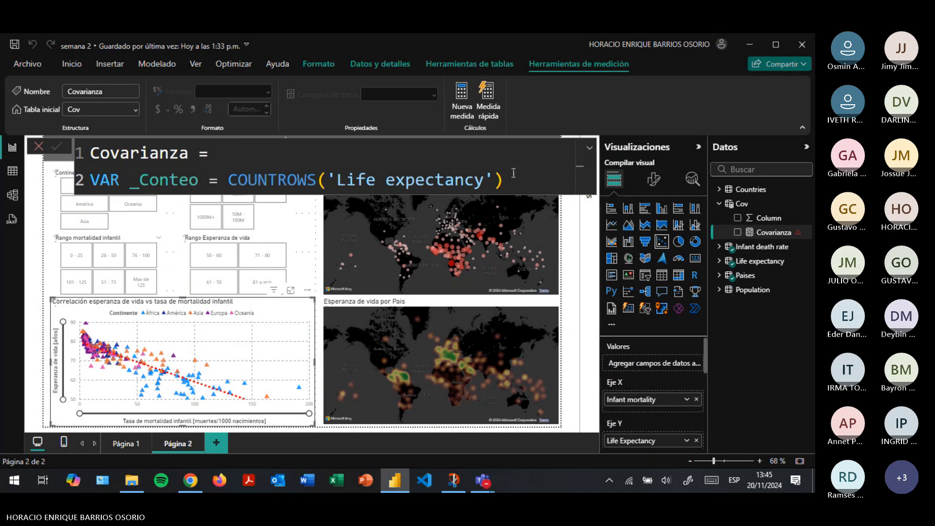
- Add a third line to the Covarianza formula declaring the variable _Promedio1
left_click(514, 173)
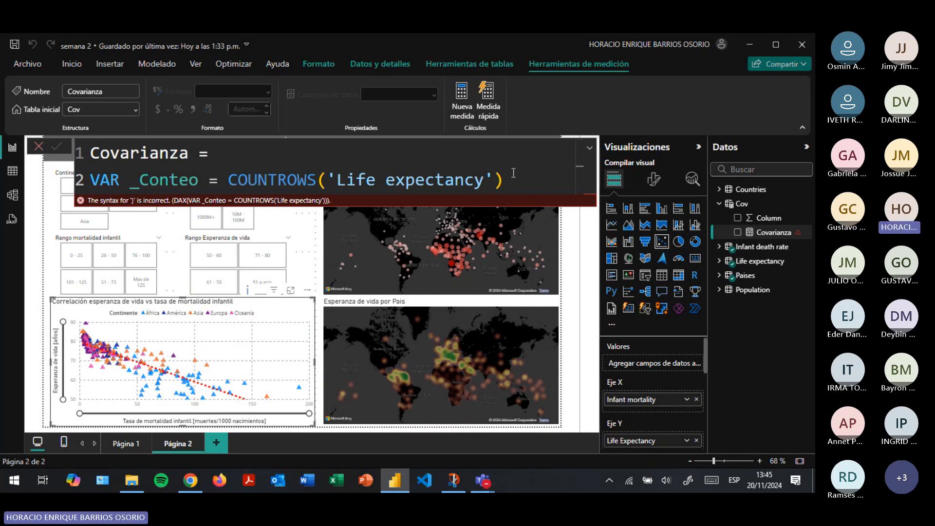
left_click(513, 173)
key("shift+Return")
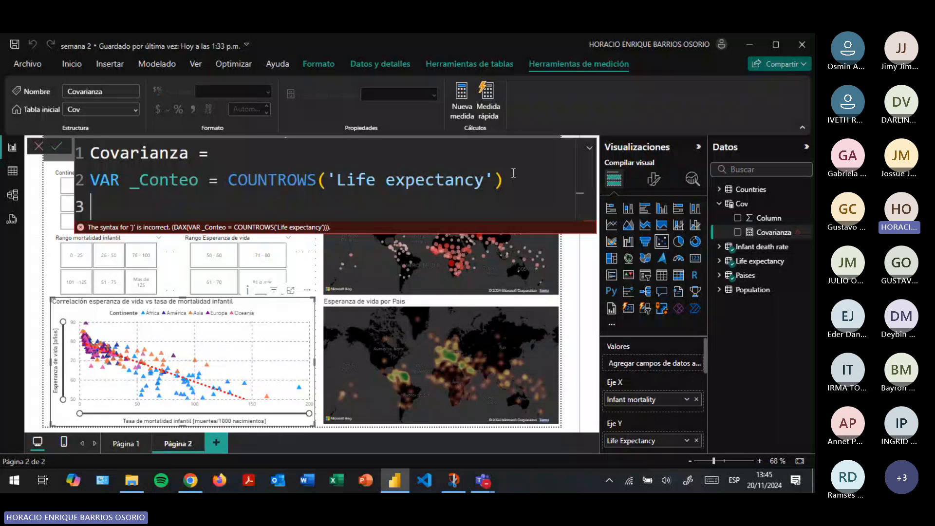
type("VAR _Promedio1 =")
key("Left")
key("Left")
key("Left")
key("Left")
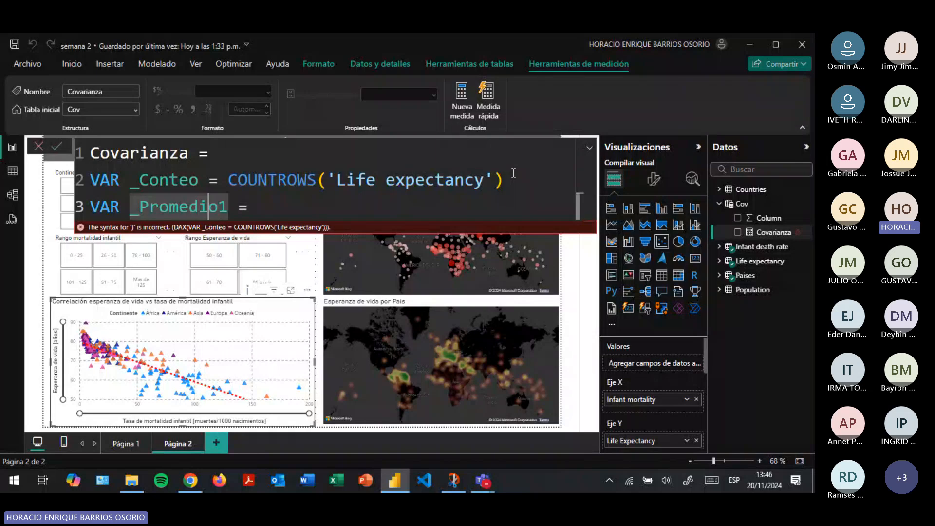
key("Home")
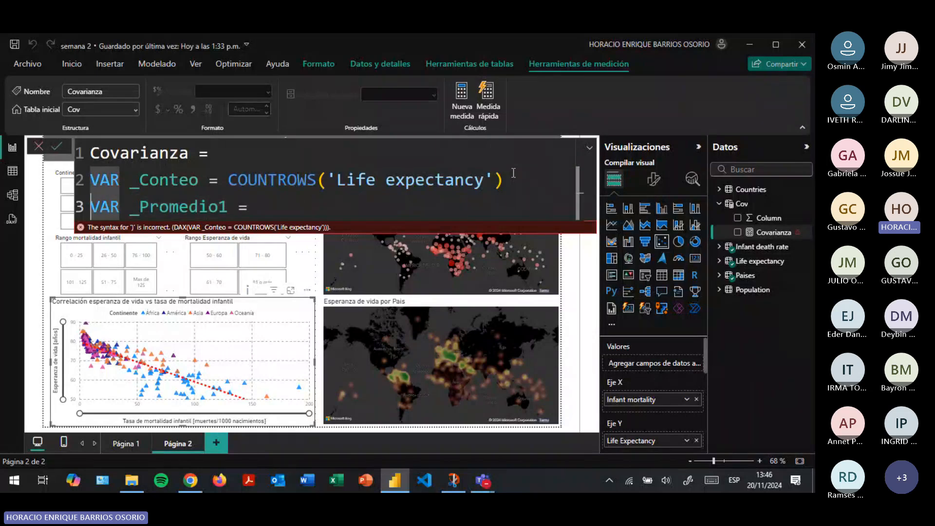
key("Right")
key("Right")
key("Right")
key("Right")
key("shift+Right")
key("shift+Right")
key("shift+Right")
key("shift+Right")
key("shift+Right")
key("shift+Right")
key("shift+Right")
key("shift+Right")
key("shift+Right")
key("shift+Right")
key("shift+Right")
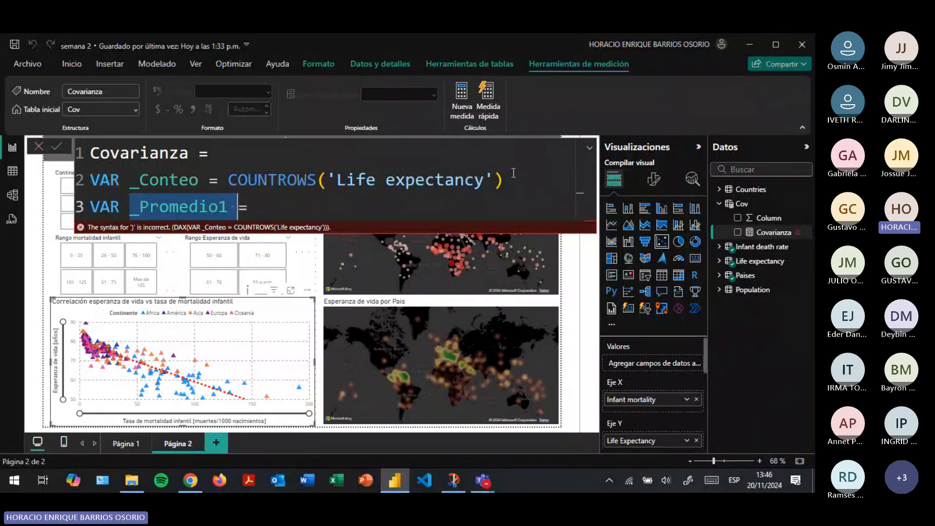
key("End")
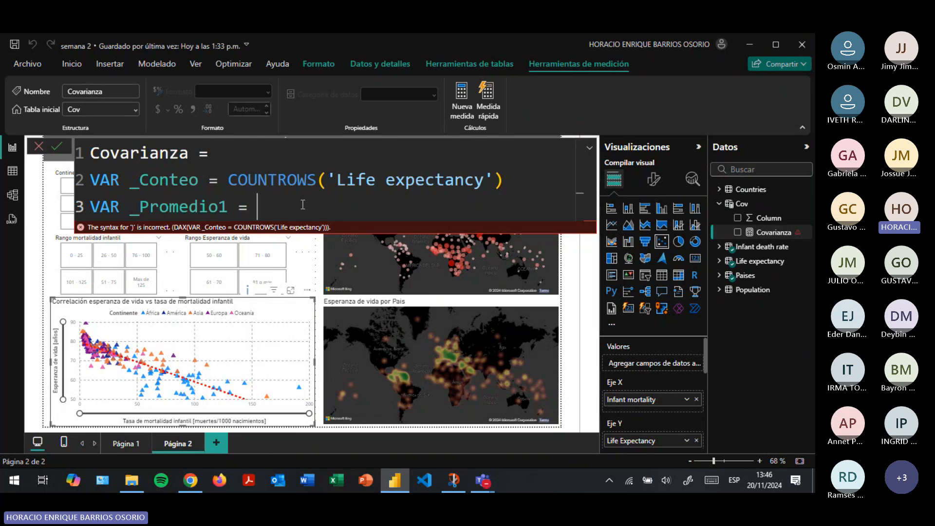
- Read the AVERAGEX function's description and insert AVERAGEX as the function for _Promedio1
type("aver")
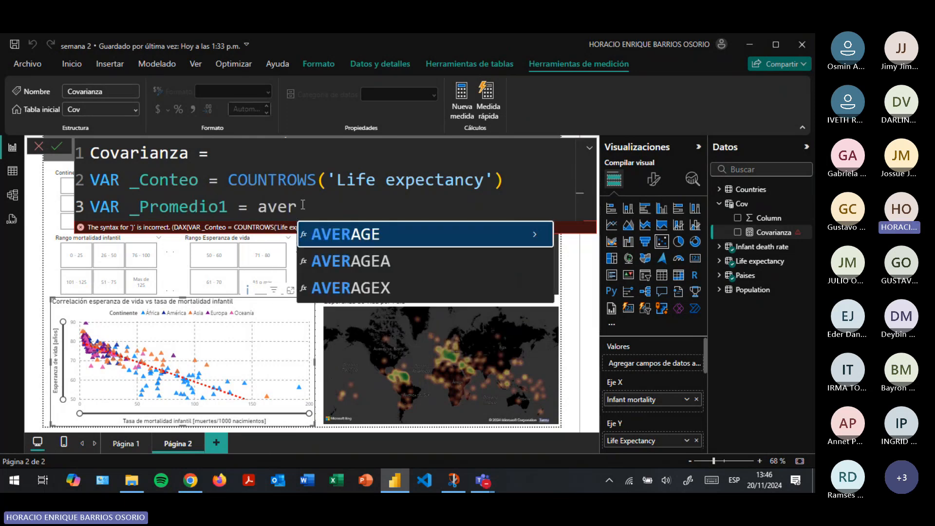
key("Down")
key("Down")
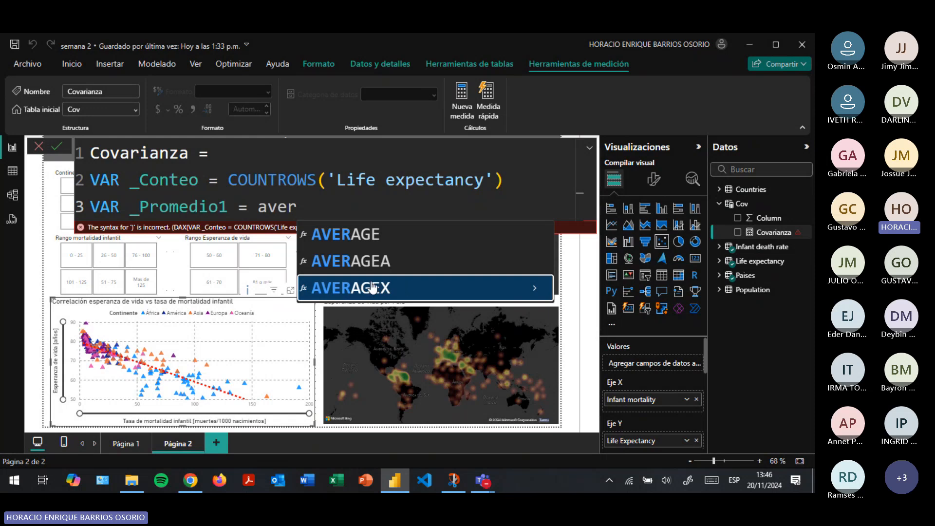
left_click(540, 288)
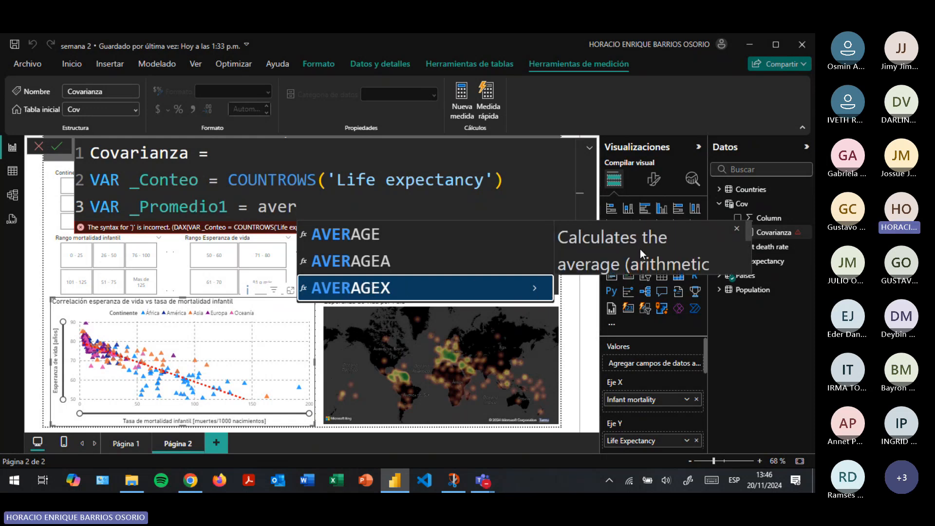
scroll(650, 250, "down", 1)
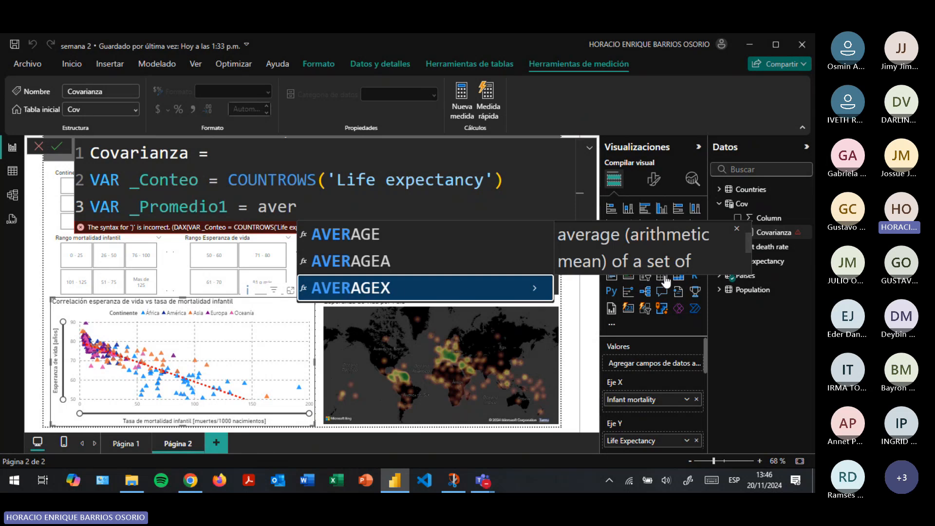
left_click_drag(665, 274, 665, 336)
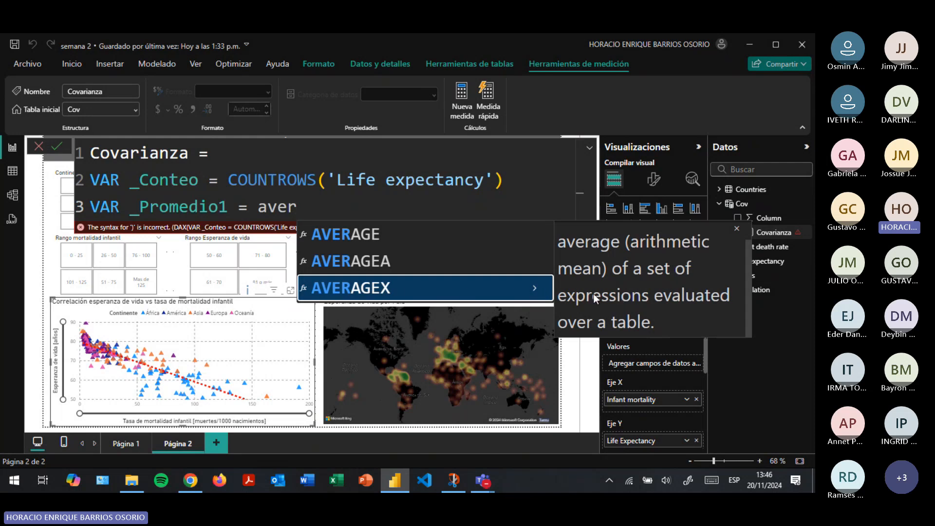
left_click(500, 287)
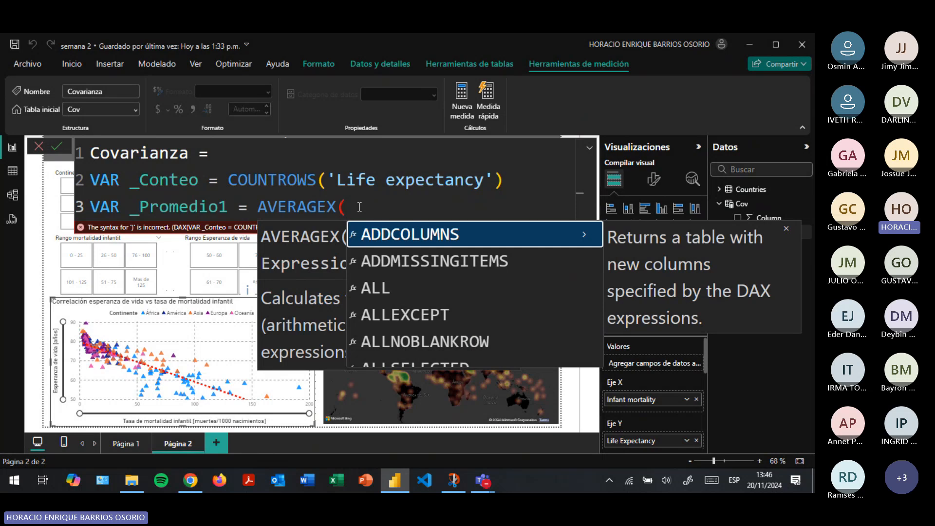
- Give AVERAGEX the 'Infant death rate' table and the 'Infant death rate'[Infant mortality] column as arguments
type("d")
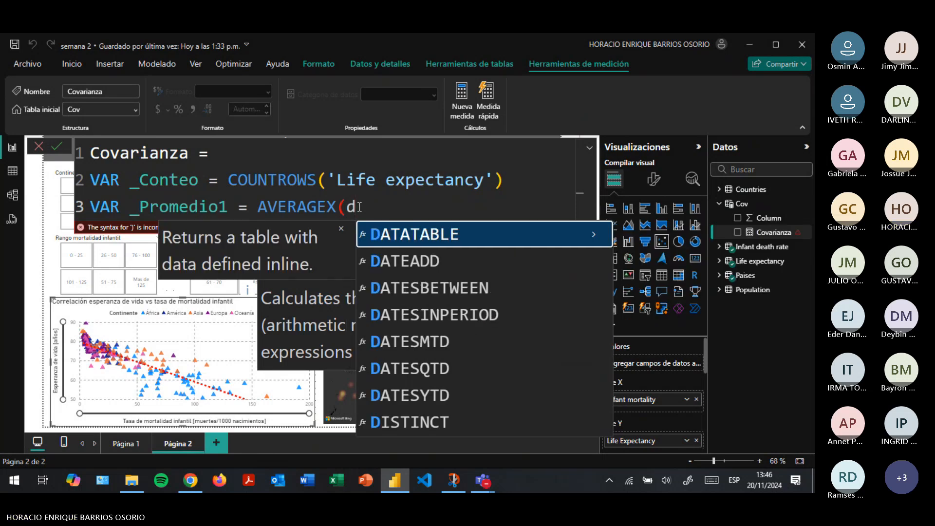
key("BackSpace")
type("Inf")
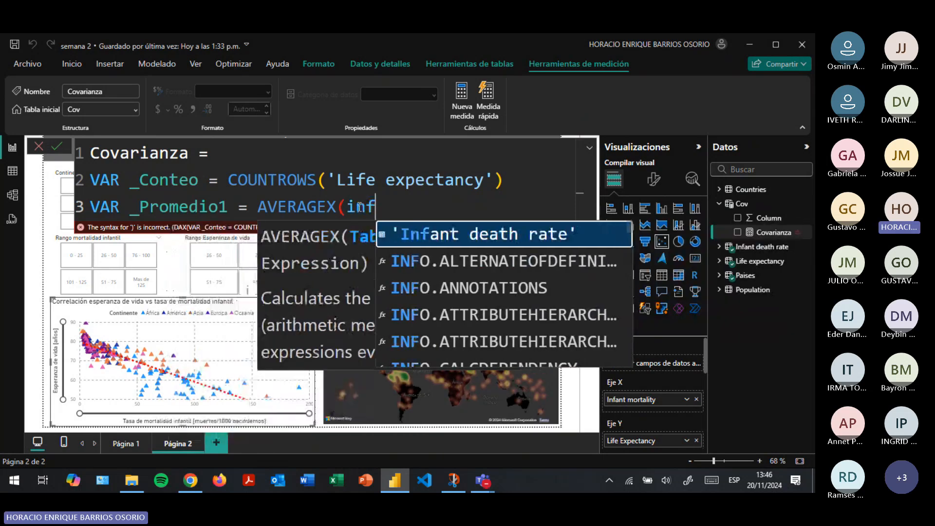
key("Tab")
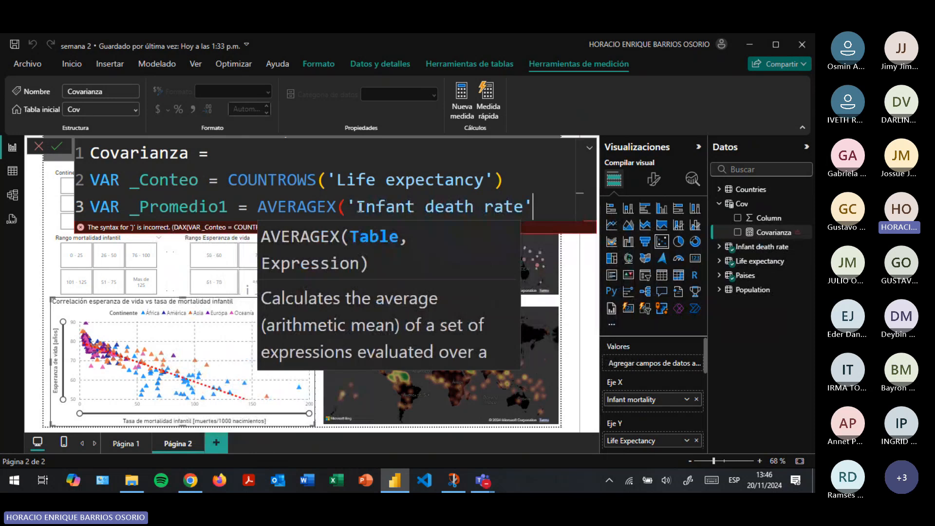
type(",")
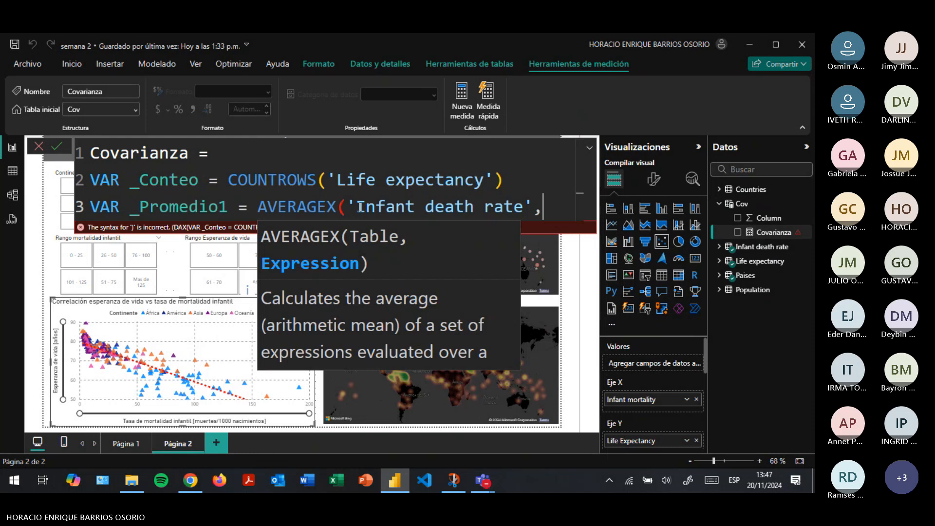
type("i")
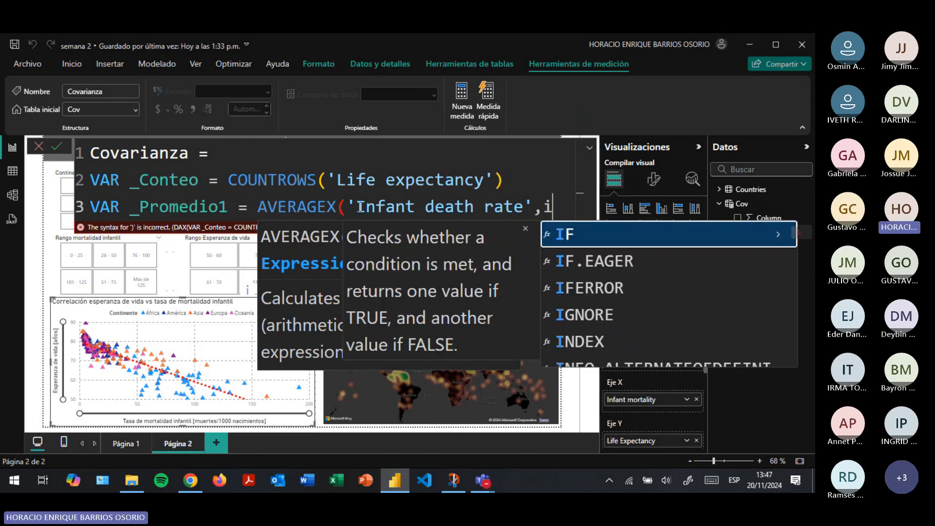
type("nf")
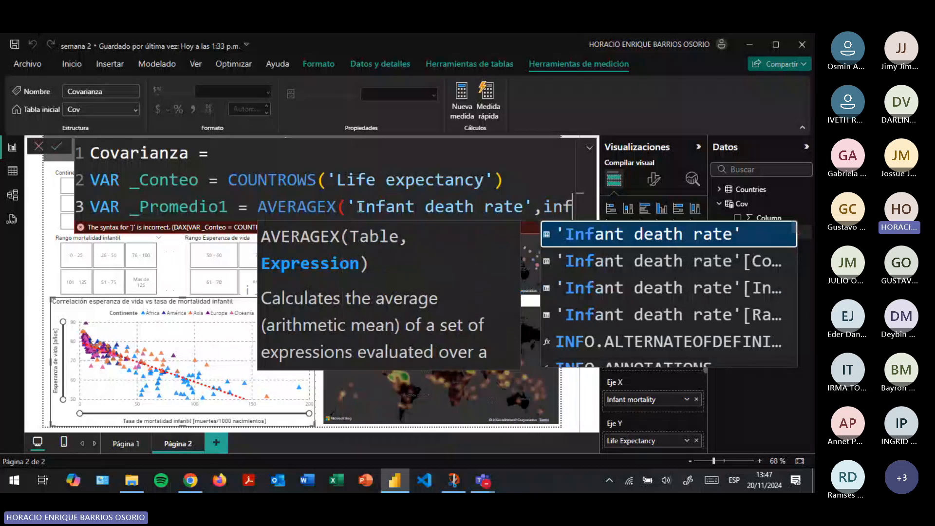
key("Tab")
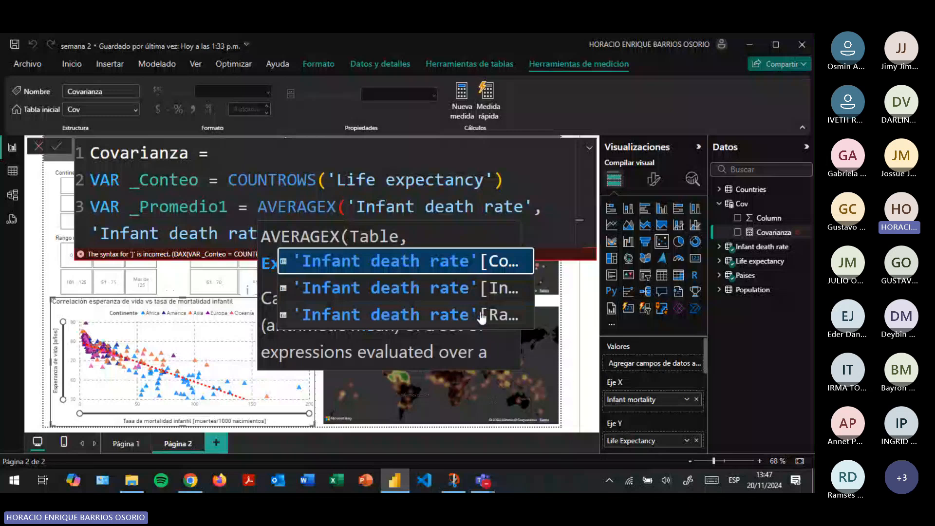
left_click(483, 288)
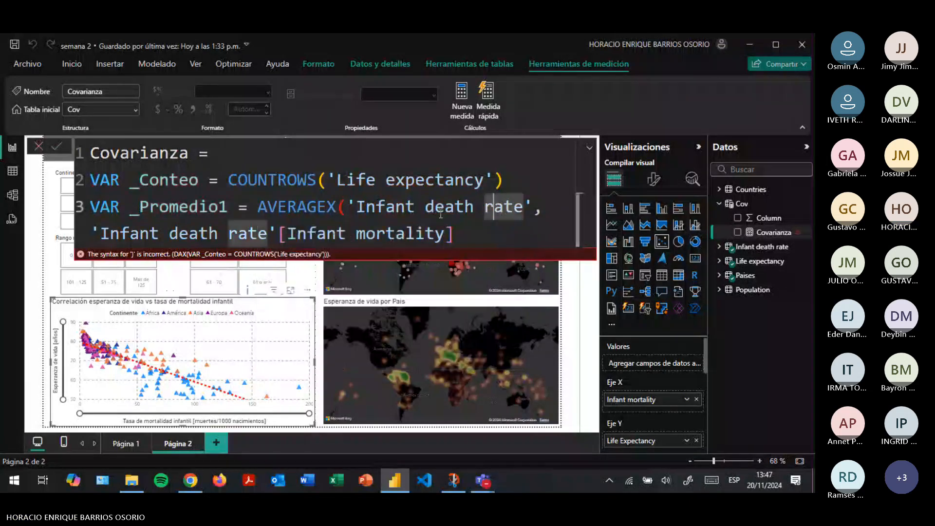
- Change the table counted by _Conteo to 'Infant death rate' and close the AVERAGEX expression of _Promedio1
left_click_drag(337, 180, 482, 181)
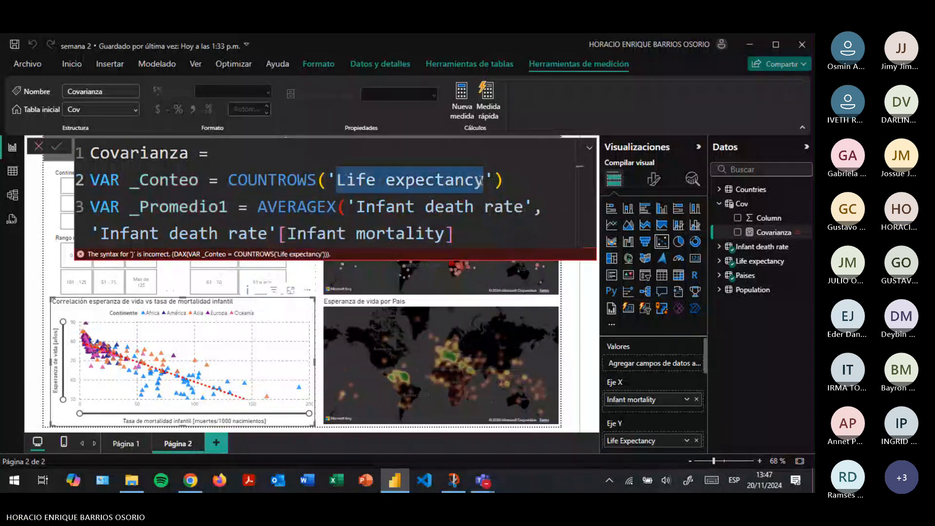
type("Infant death rate")
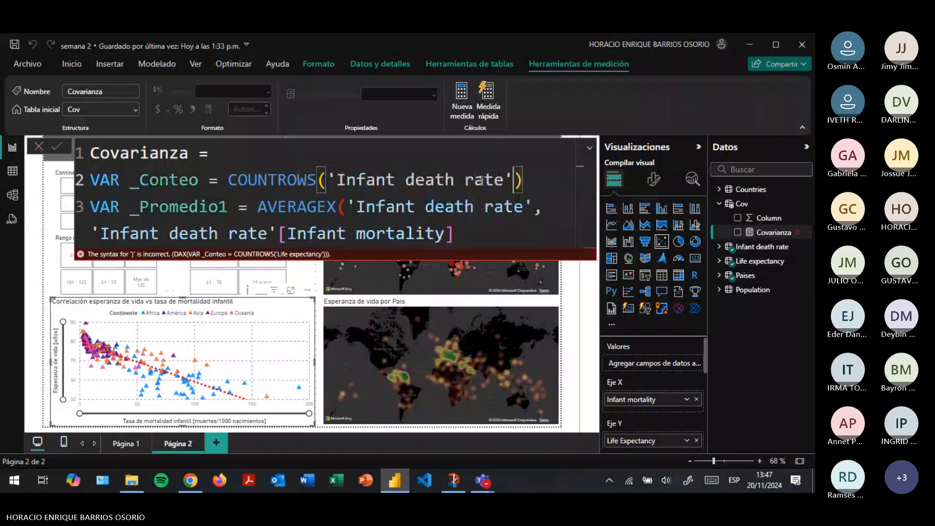
left_click(475, 224)
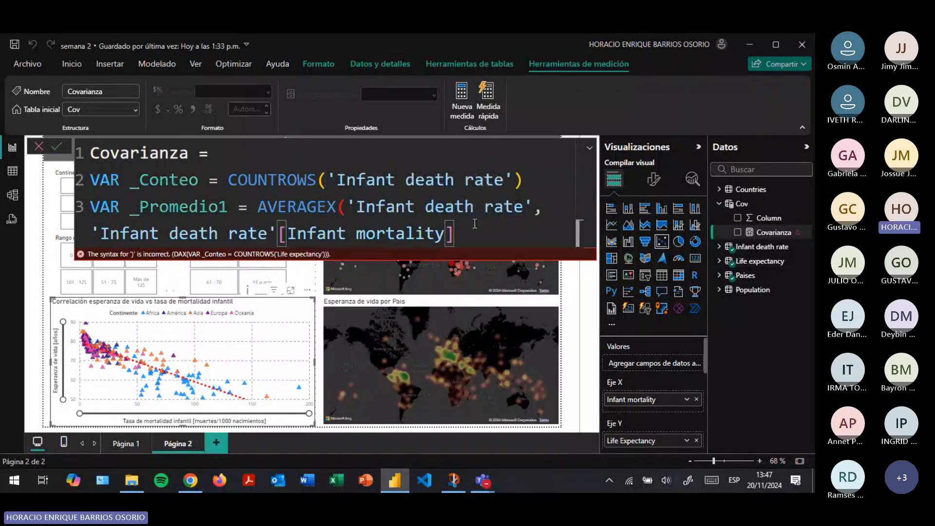
type(")")
left_click_drag(357, 207, 516, 209)
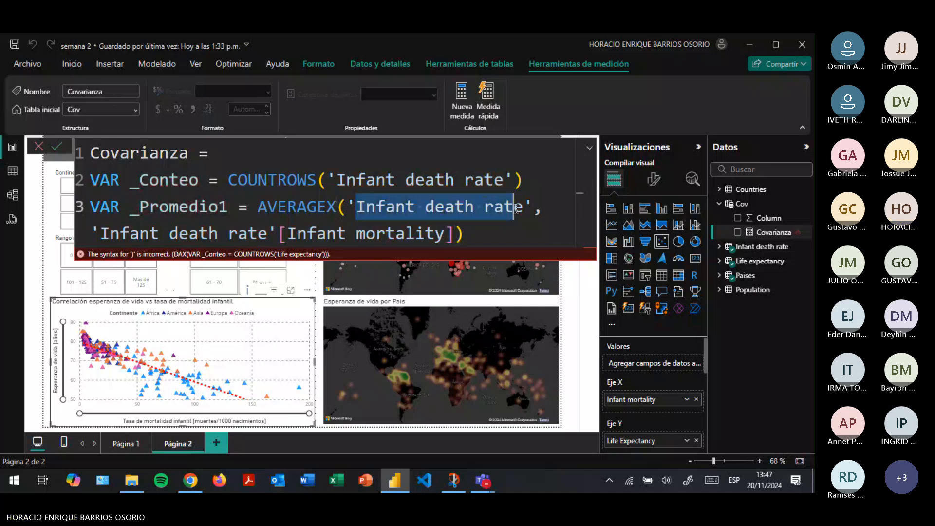
left_click(293, 213)
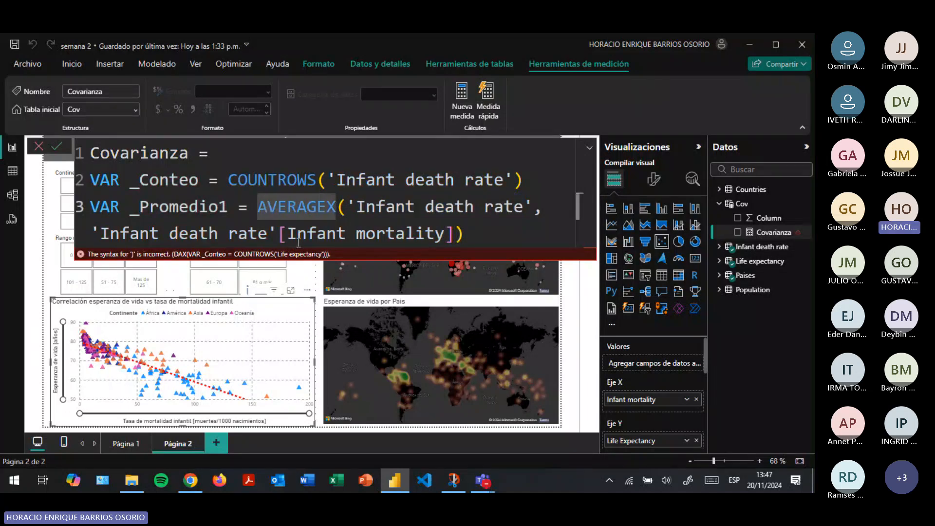
left_click_drag(100, 234, 289, 230)
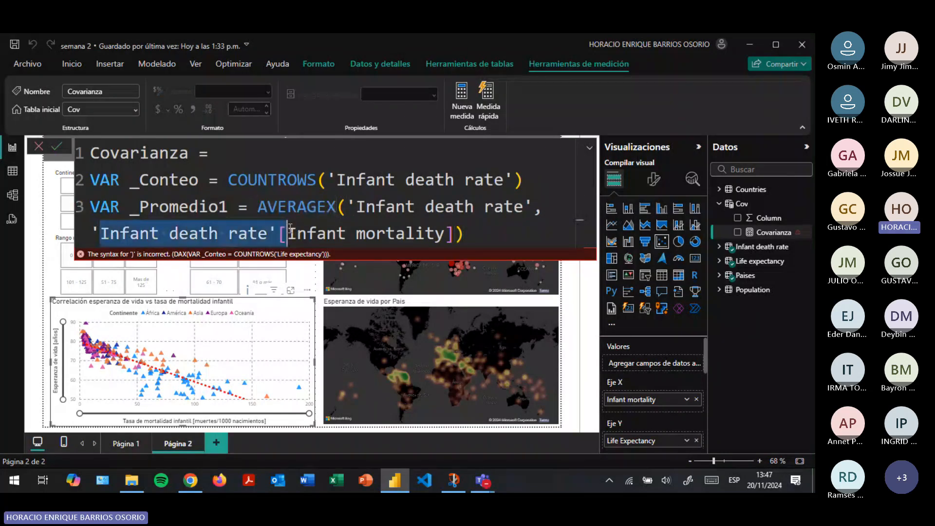
left_click(376, 234)
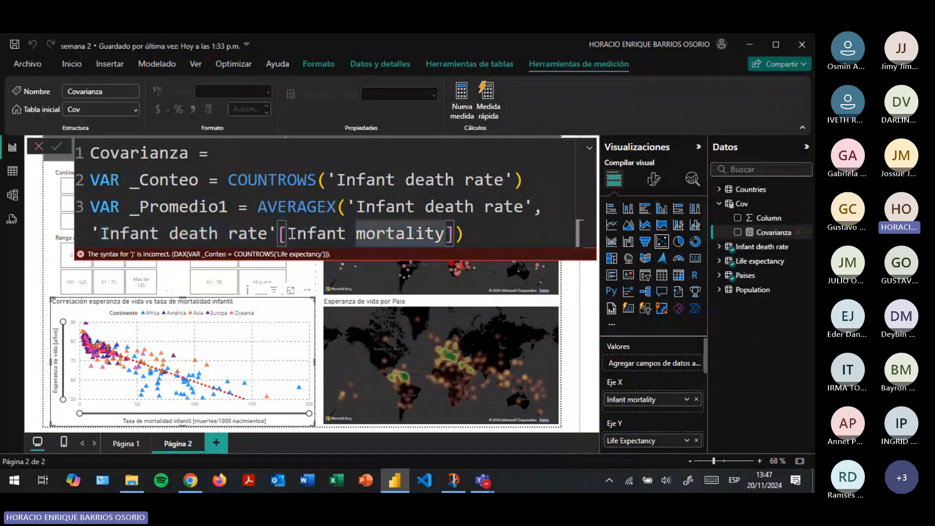
- Add a fourth line to the Covarianza formula declaring the variable _Promedio2 with the AVERAGEX function
left_click(482, 232)
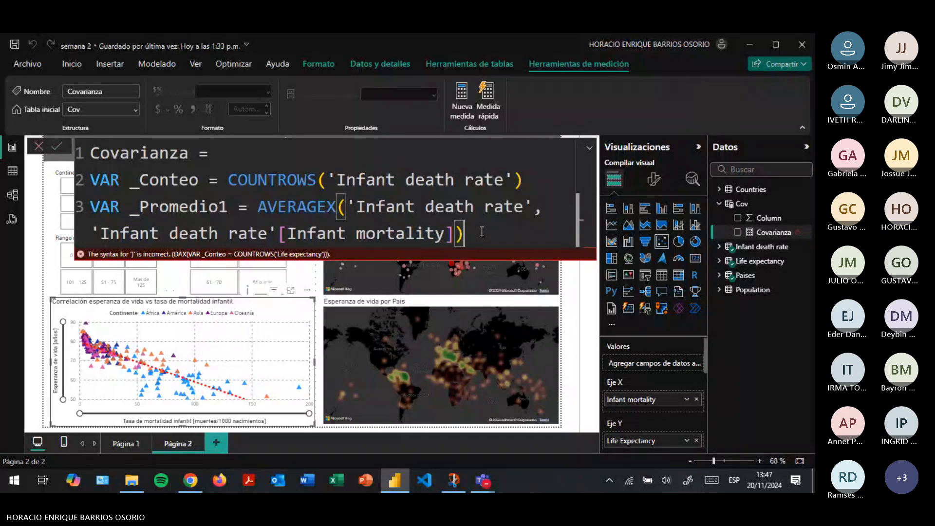
key("Return")
type("var")
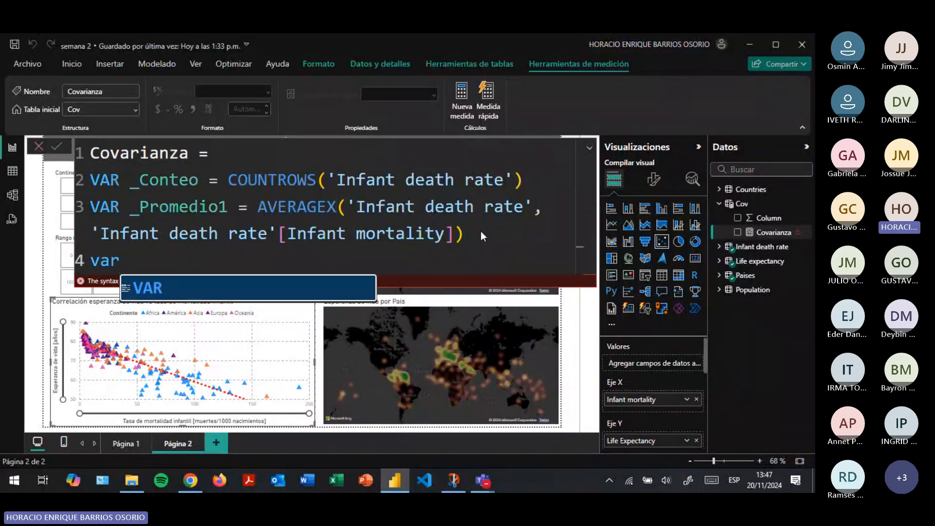
key("Tab")
type("_P")
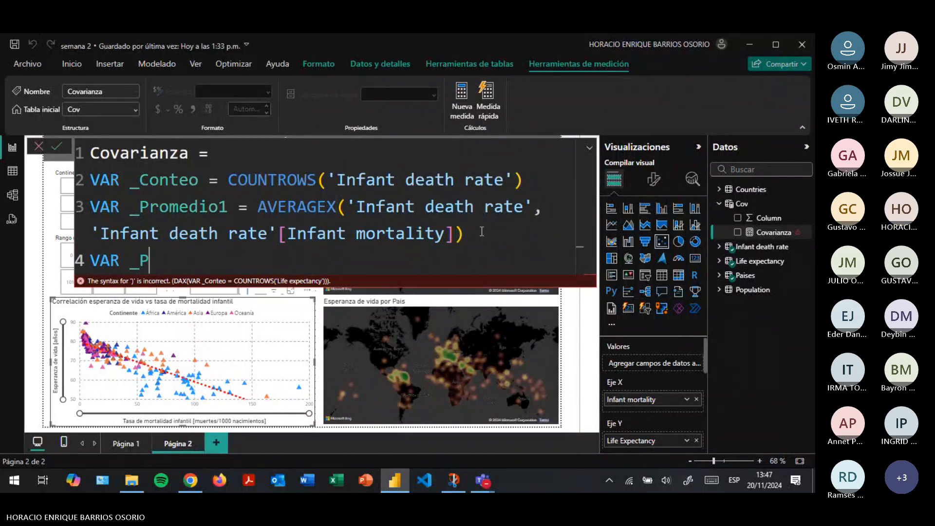
type("romedio2 = ")
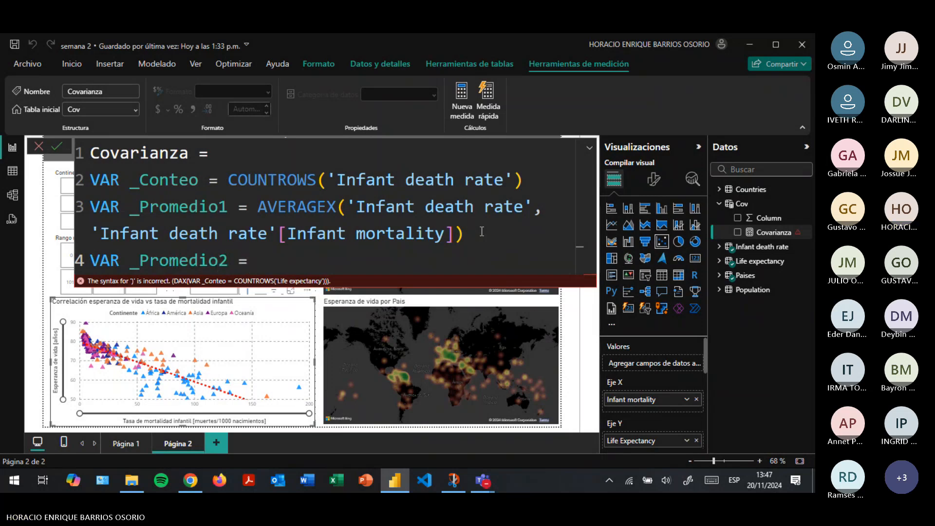
type("ave")
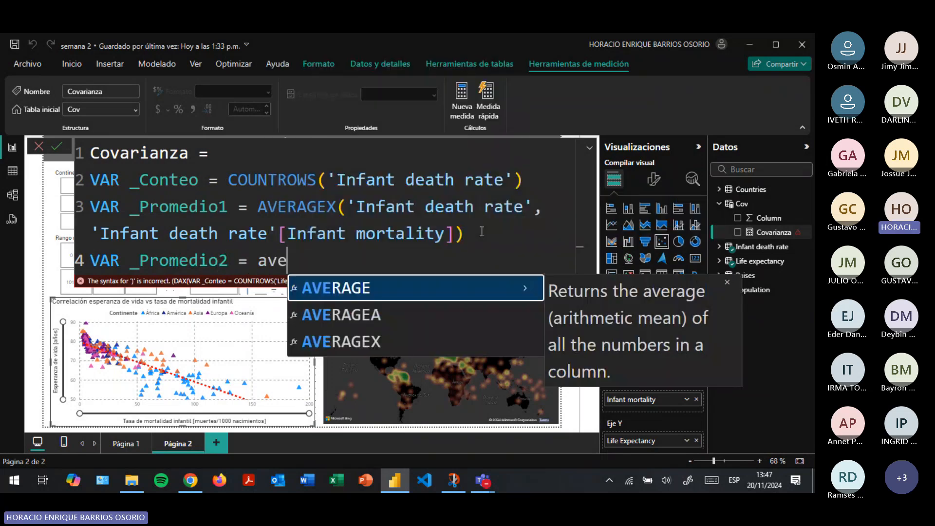
left_click(354, 343)
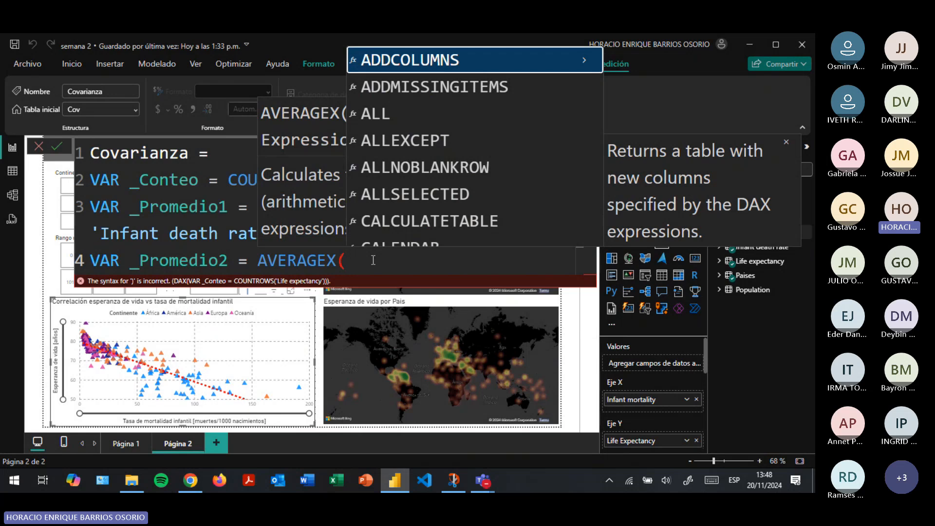
- Give _Promedio2's AVERAGEX the 'Life expectancy' table and 'Life expectancy'[Life Expectancy] column, close it and start a new line
type("lif")
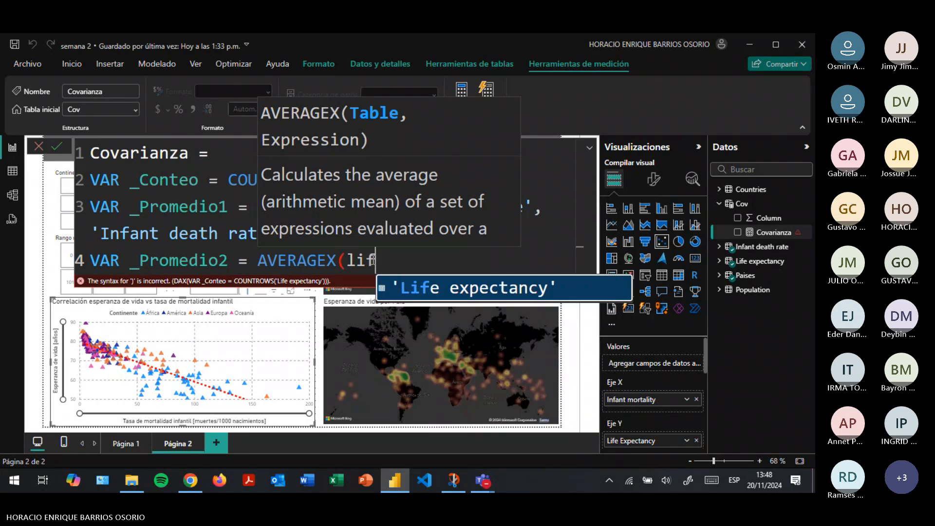
key("Tab")
type(",lie")
key("BackSpace")
type("f")
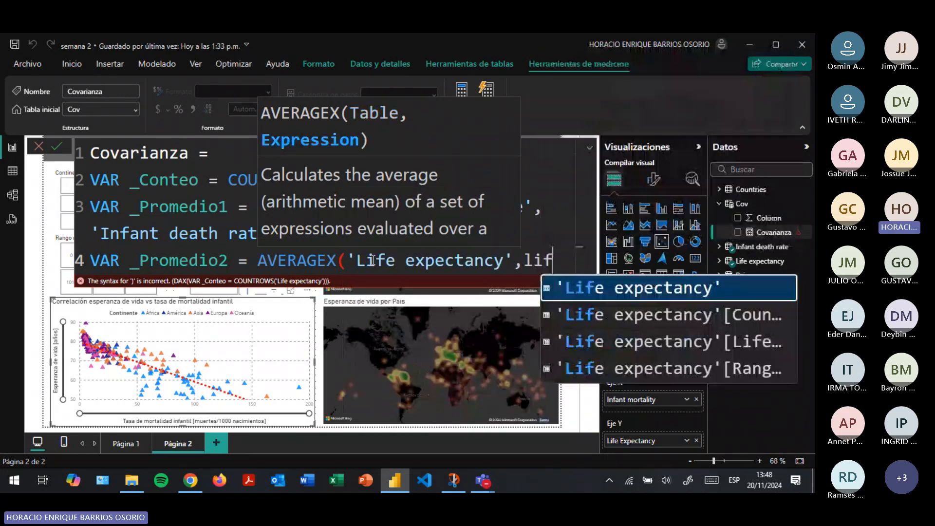
type("e")
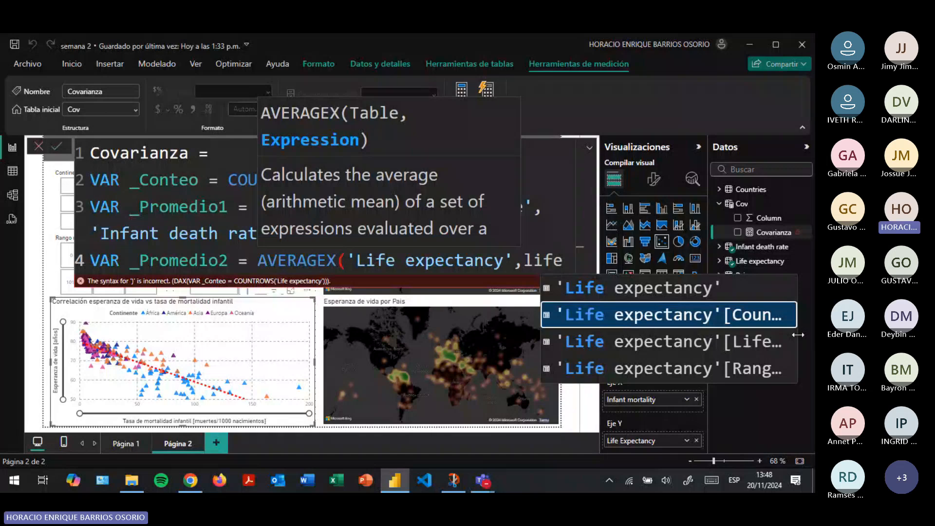
left_click(670, 341)
type(")")
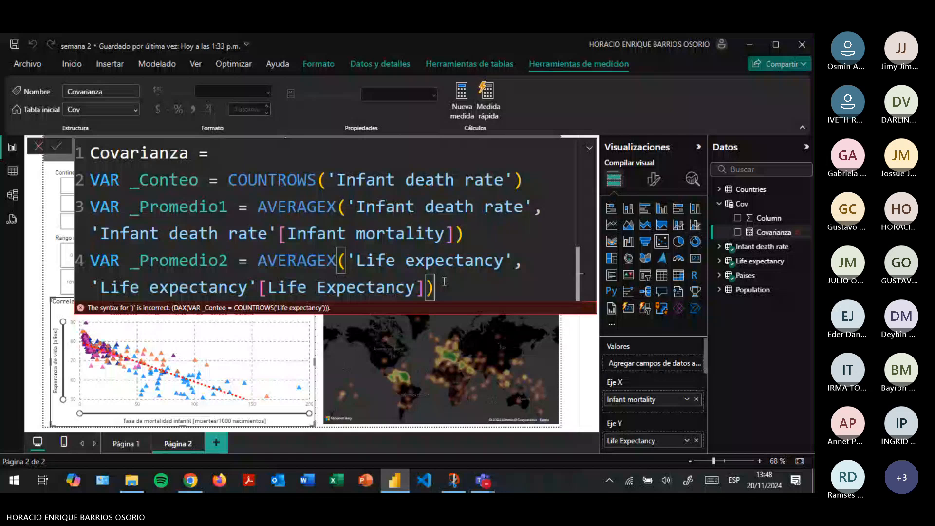
key("shift+Return")
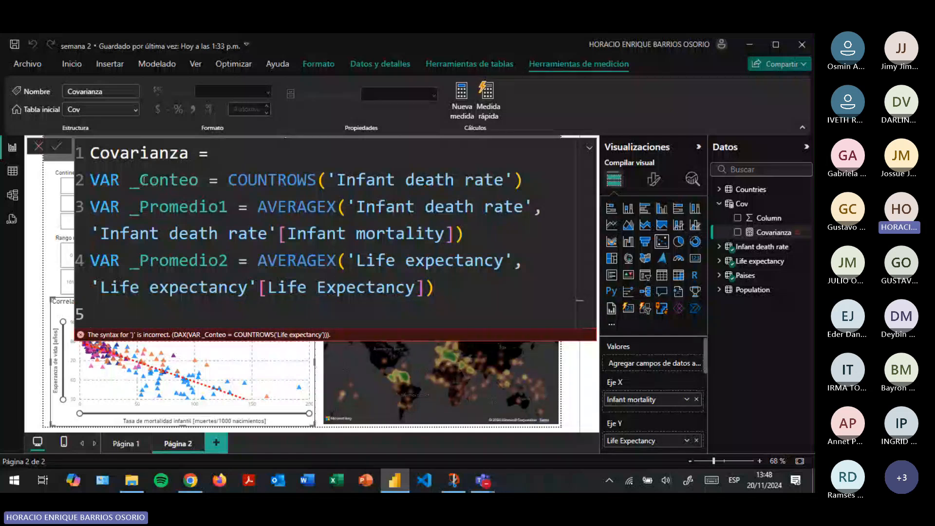
- Switch to Chrome to compare the Cov(X,Y) formula in the image results with the measure's variables, and return to Power BI
key("alt+Tab")
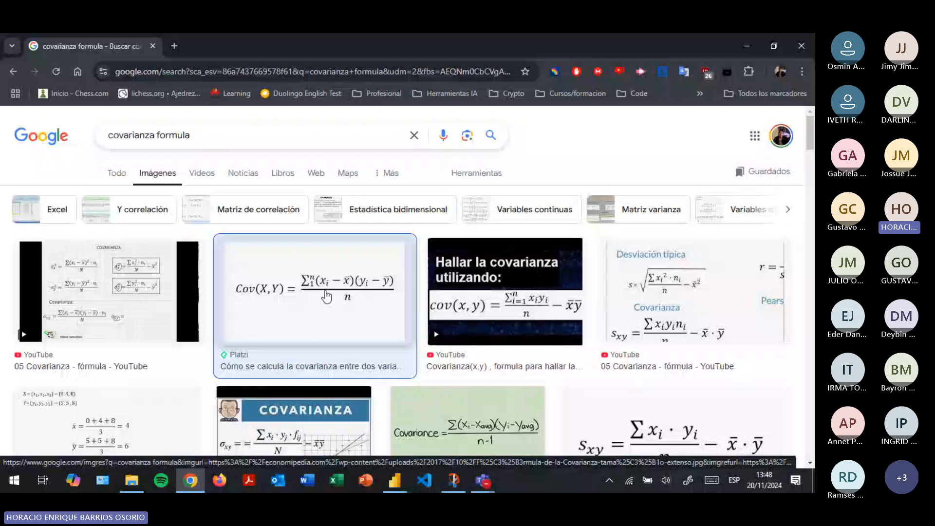
key("alt+Tab")
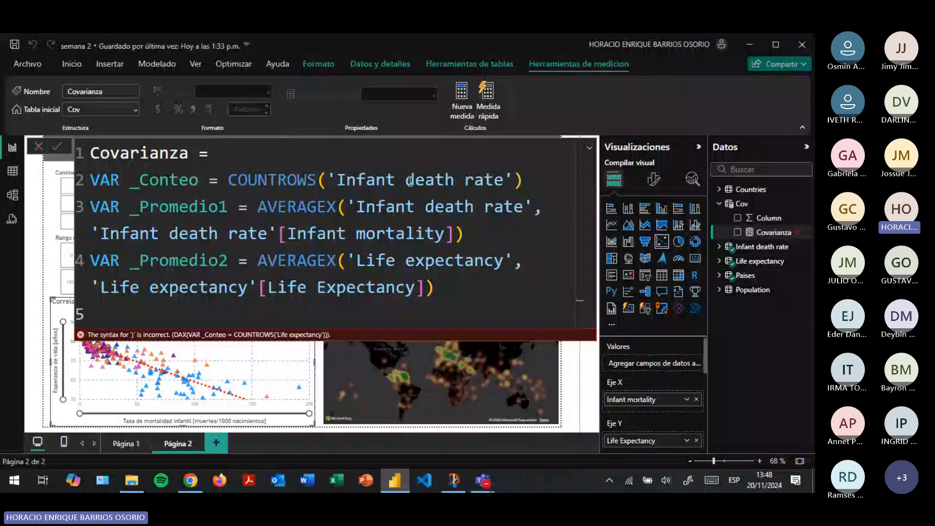
key("alt+Tab")
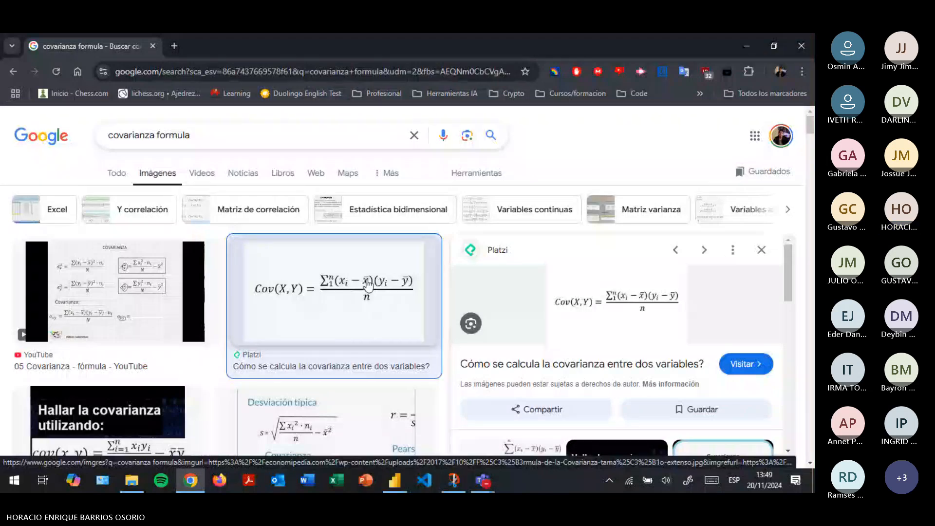
key("alt+Tab")
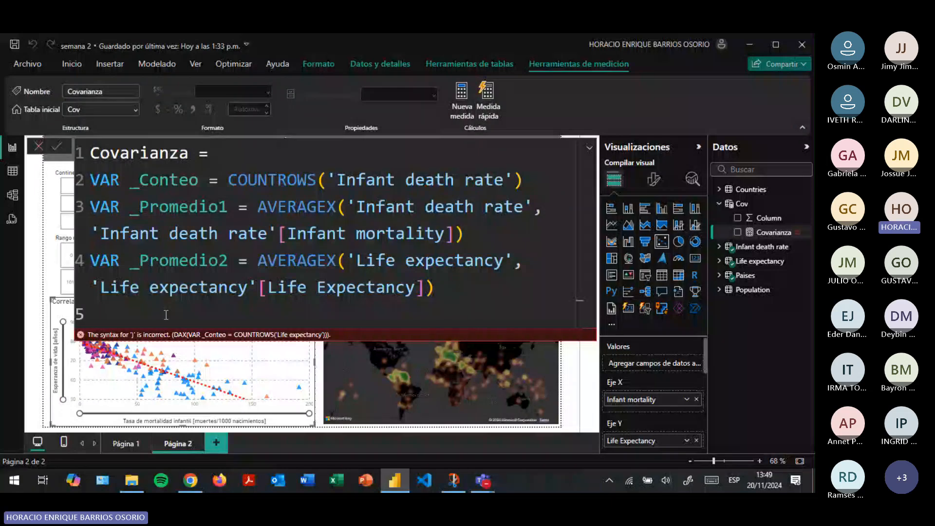
- Declare the variable Tabla_intermedia on the fifth line of the formula and start a line for its expression
type("VAR Tabla")
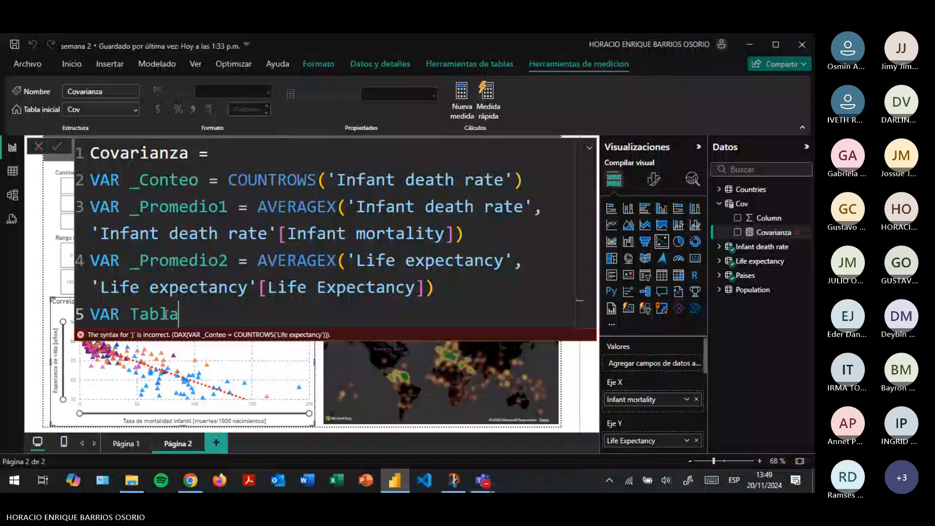
type("_intermedia =")
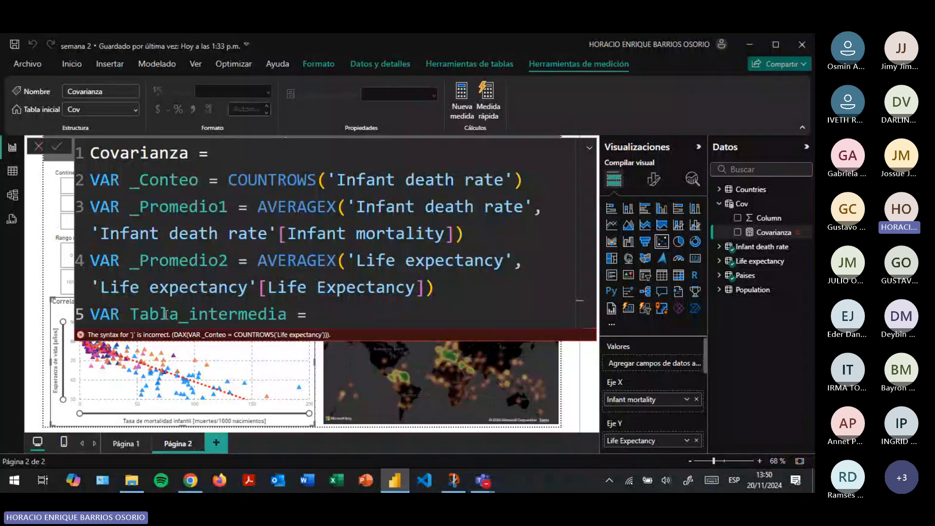
key("shift+Return")
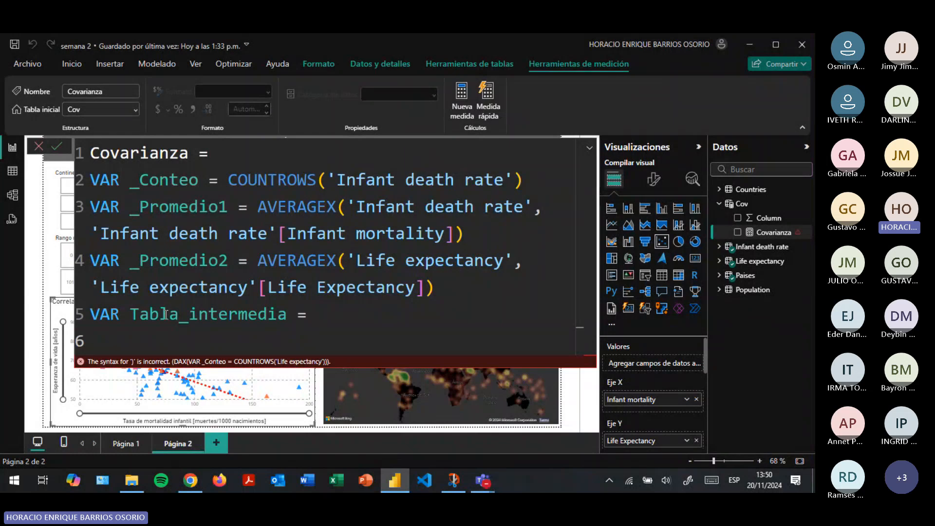
- Review the COUNTROWS expression of _Conteo and the AVERAGEX function, table and column arguments of _Promedio1
double_click(237, 180)
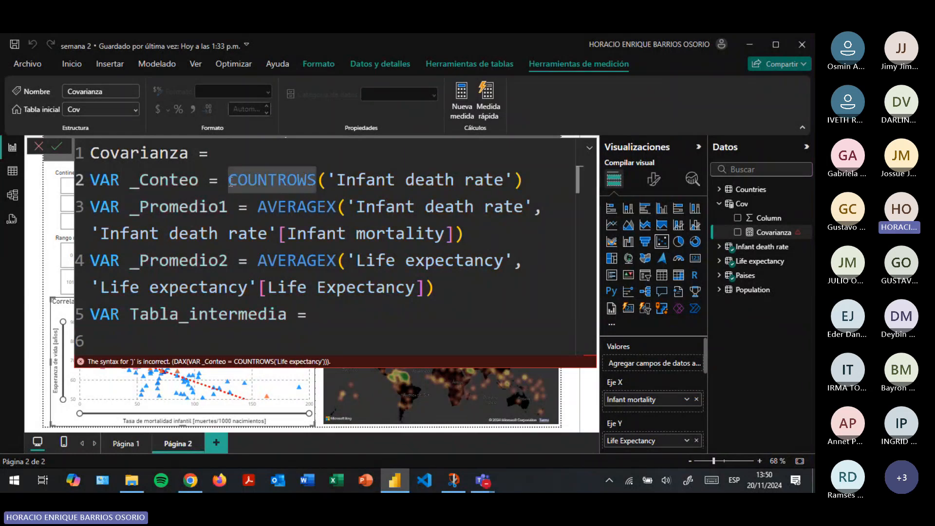
left_click_drag(229, 180, 523, 180)
left_click(227, 180)
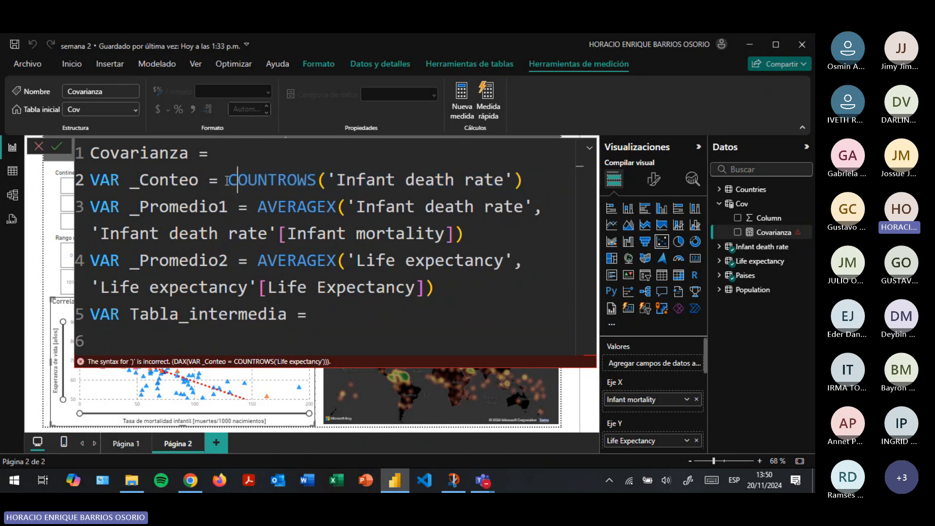
left_click_drag(227, 181, 327, 180)
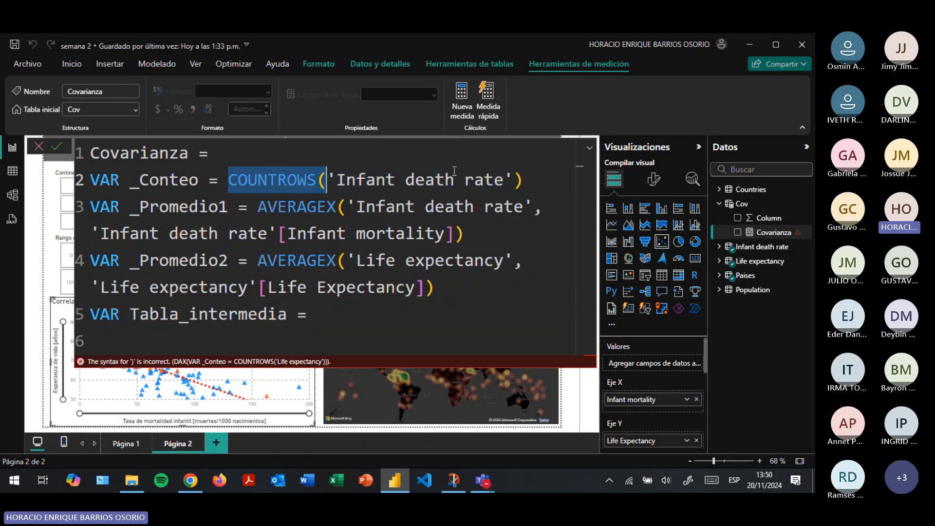
left_click(495, 179)
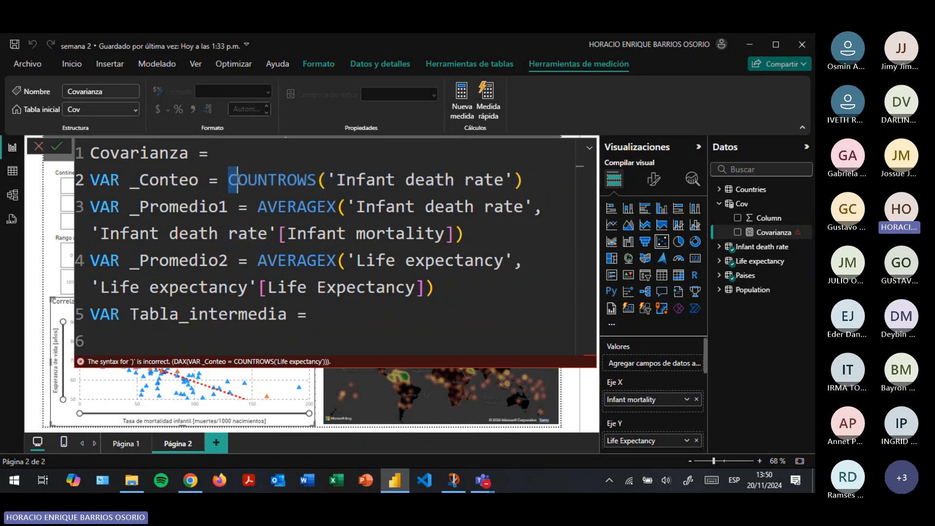
left_click_drag(228, 180, 523, 180)
left_click_drag(258, 207, 454, 234)
left_click(259, 207)
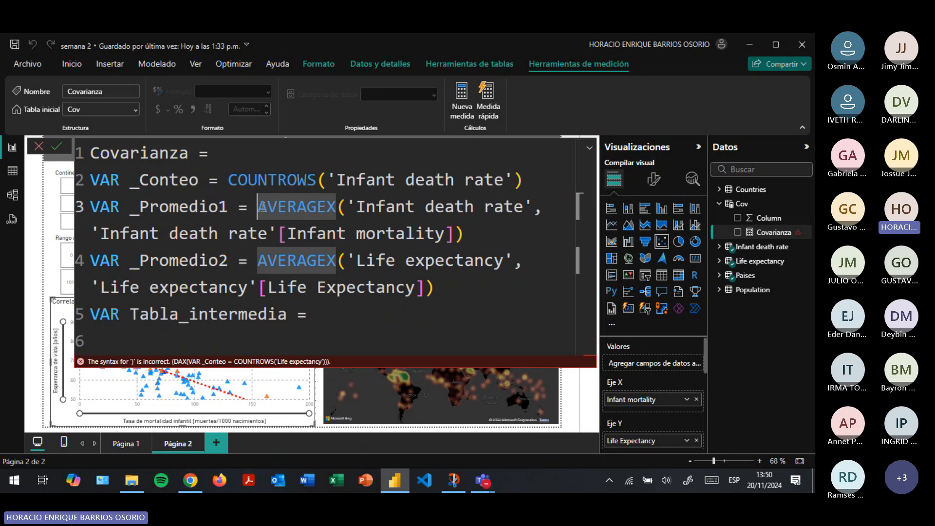
left_click_drag(261, 207, 326, 206)
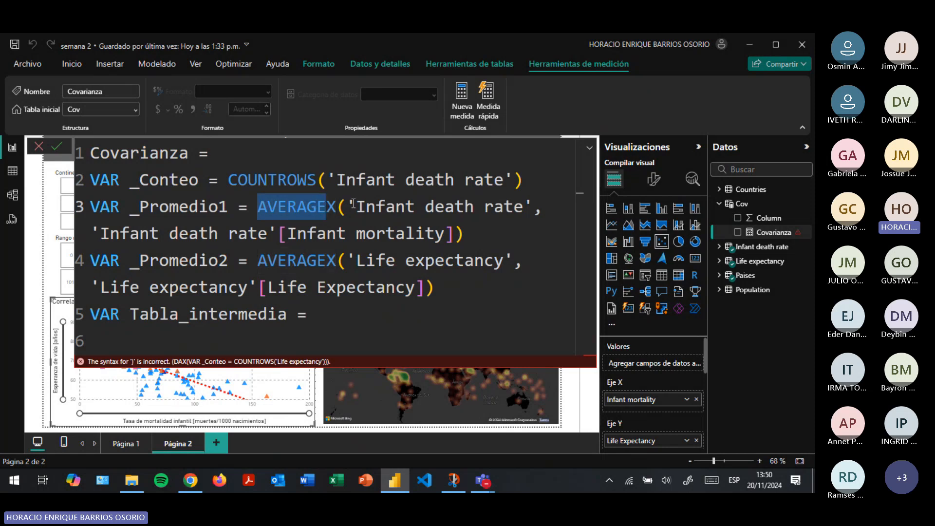
left_click(260, 206)
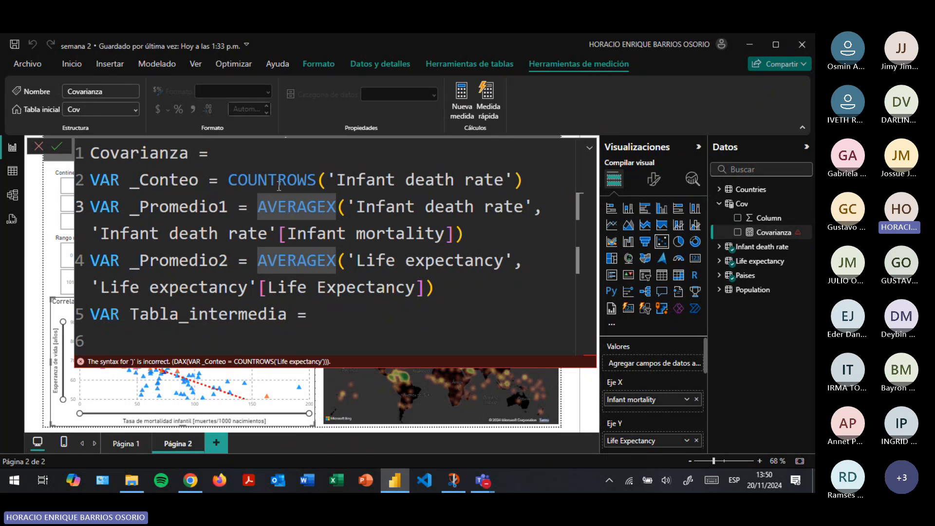
left_click_drag(357, 207, 521, 208)
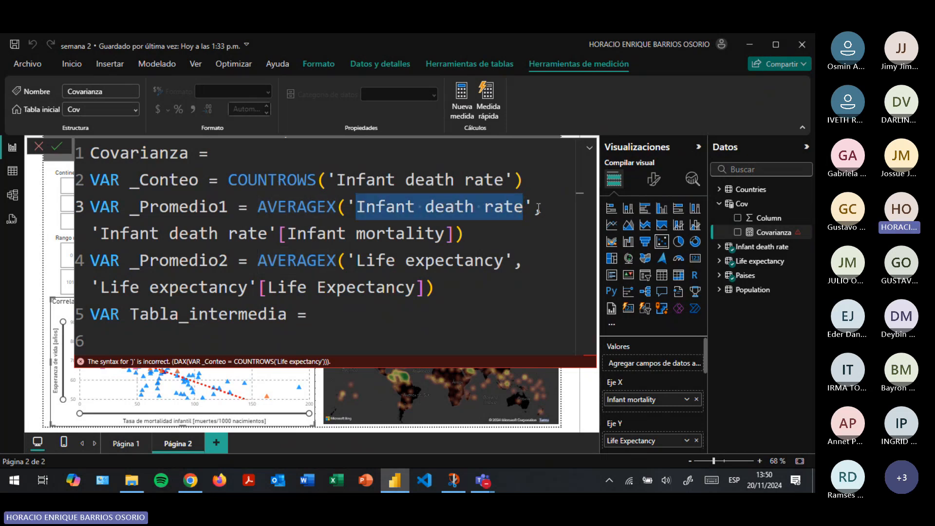
key("End")
left_click(102, 233)
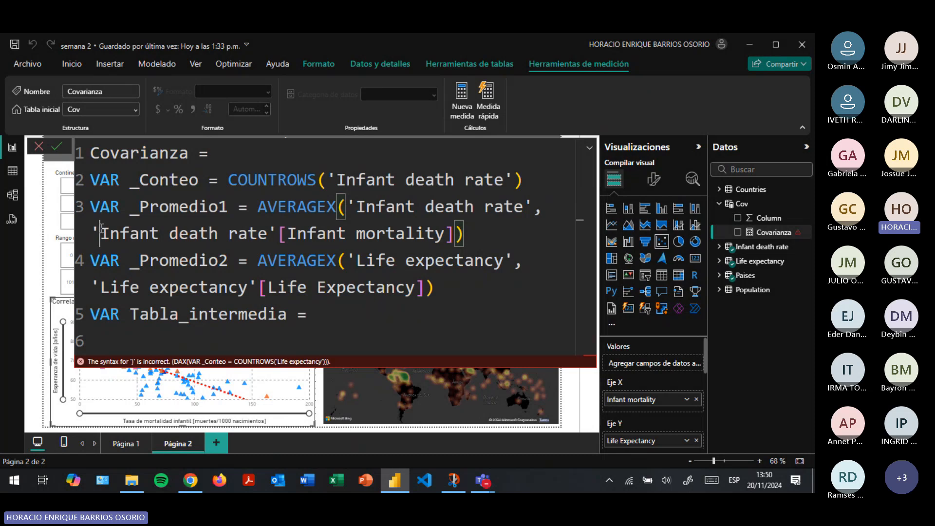
left_click_drag(103, 233, 453, 237)
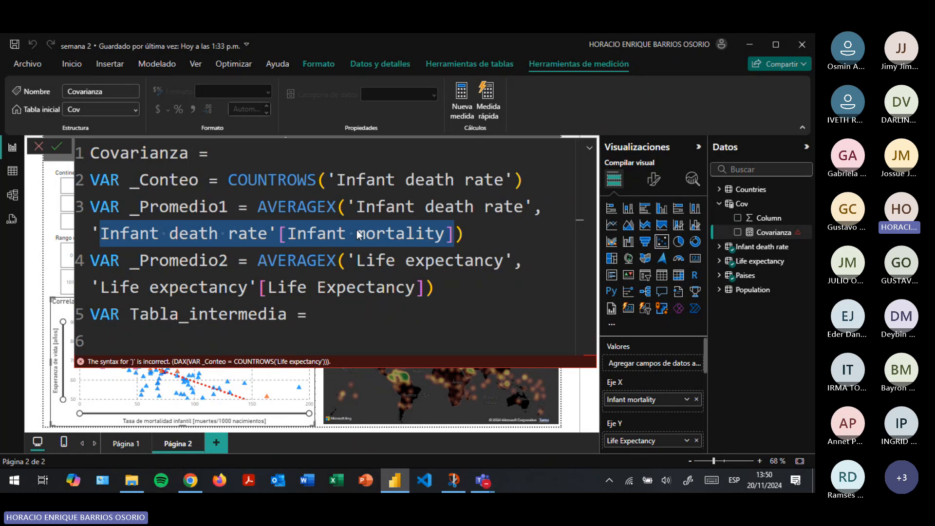
- Review the [Infant mortality] column argument of _Promedio1, the 'Life expectancy'[Life Expectancy] argument of _Promedio2, and the three variable expressions together
left_click(281, 235)
left_click_drag(281, 235, 456, 236)
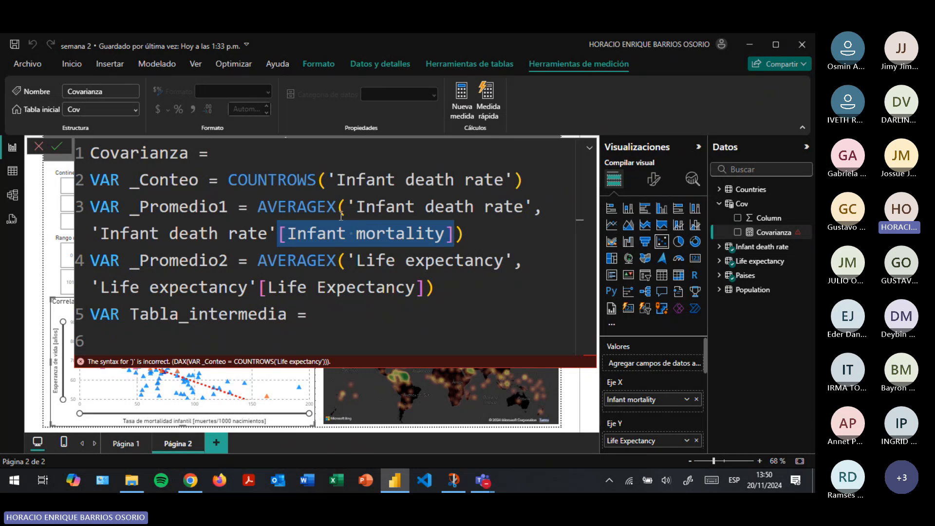
left_click(237, 262)
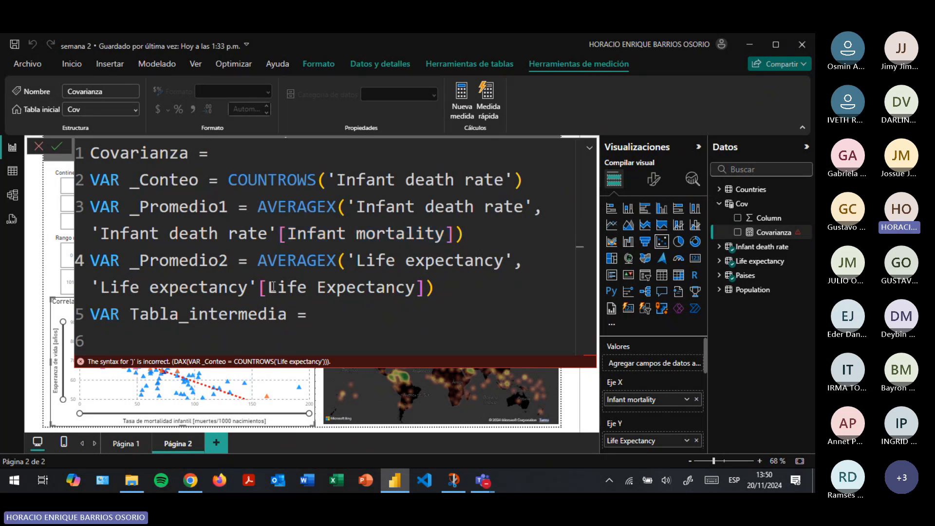
left_click_drag(99, 288, 415, 287)
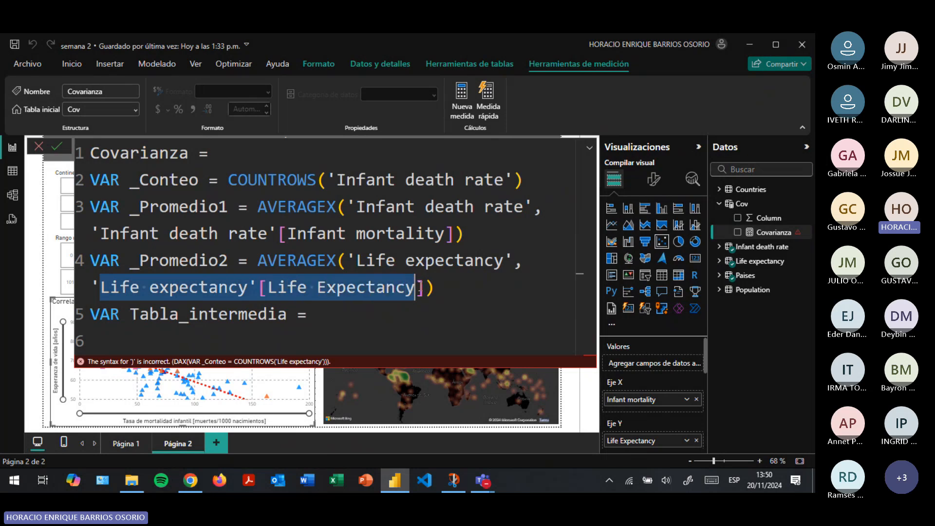
left_click(263, 221)
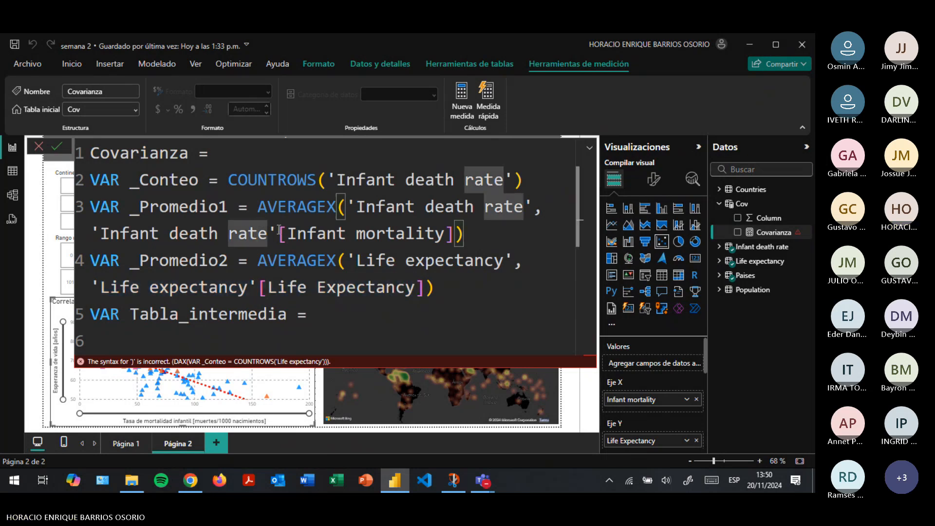
left_click_drag(451, 285, 227, 180)
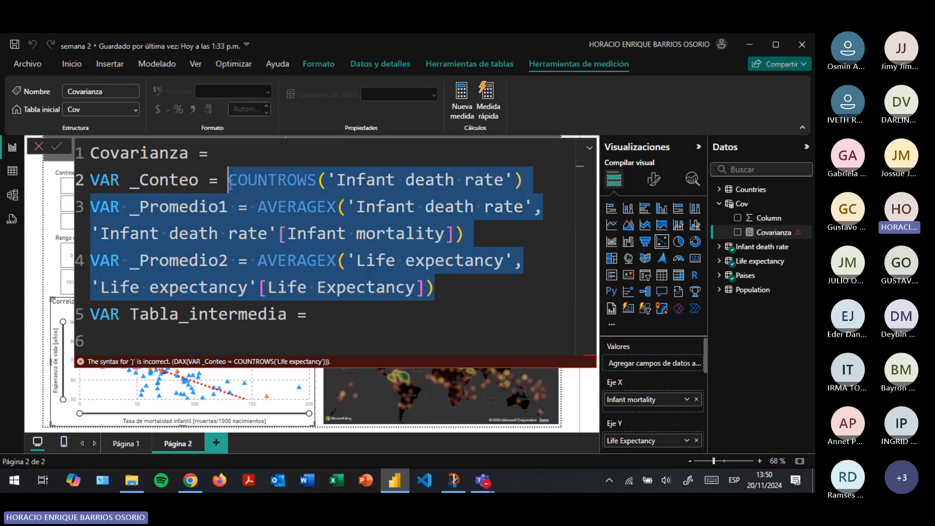
- Start the Tabla_intermedia expression on line 6 with ADDCOLUMNS, using the 'Life expectancy' table as its first argument
left_click(275, 334)
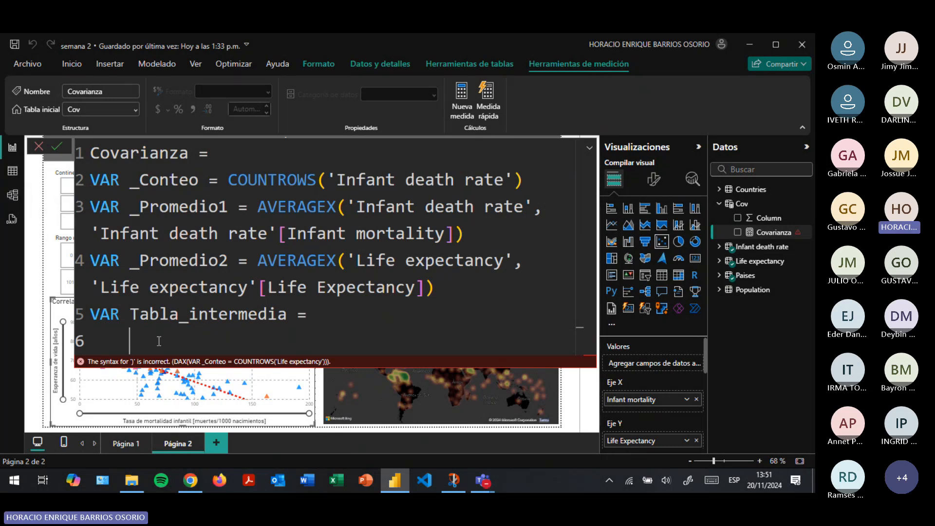
type("a")
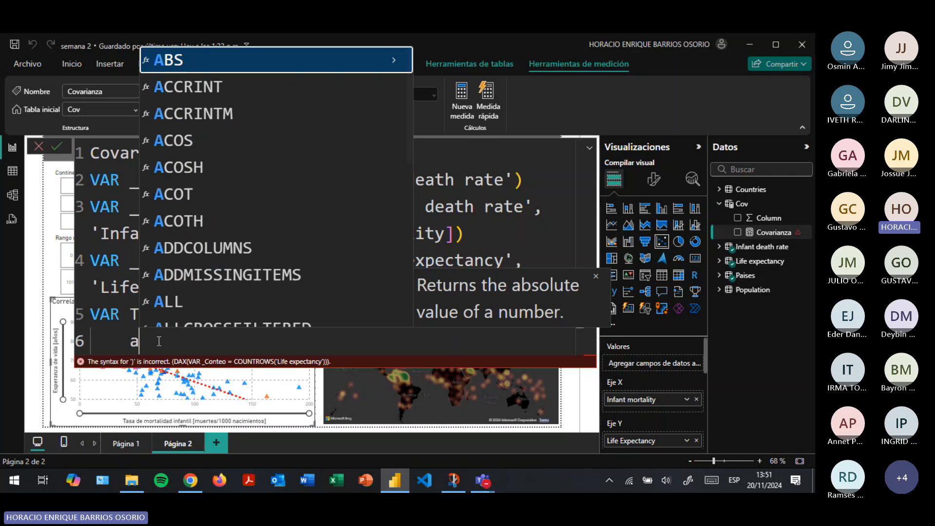
type("dd")
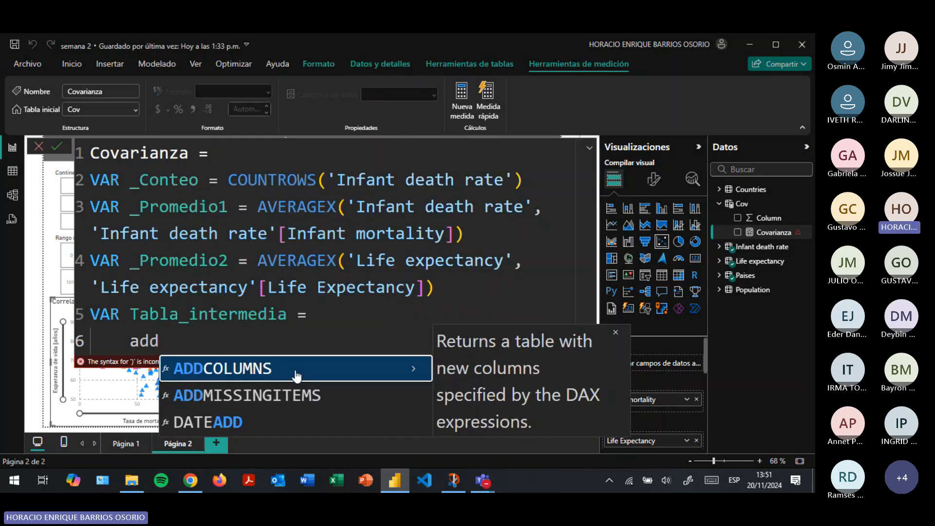
left_click(296, 369)
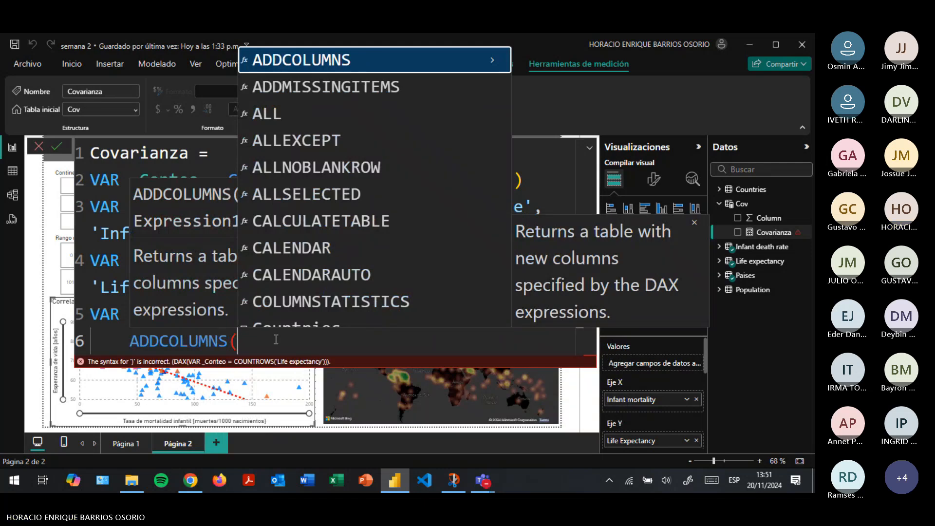
type("'Life expectancy'")
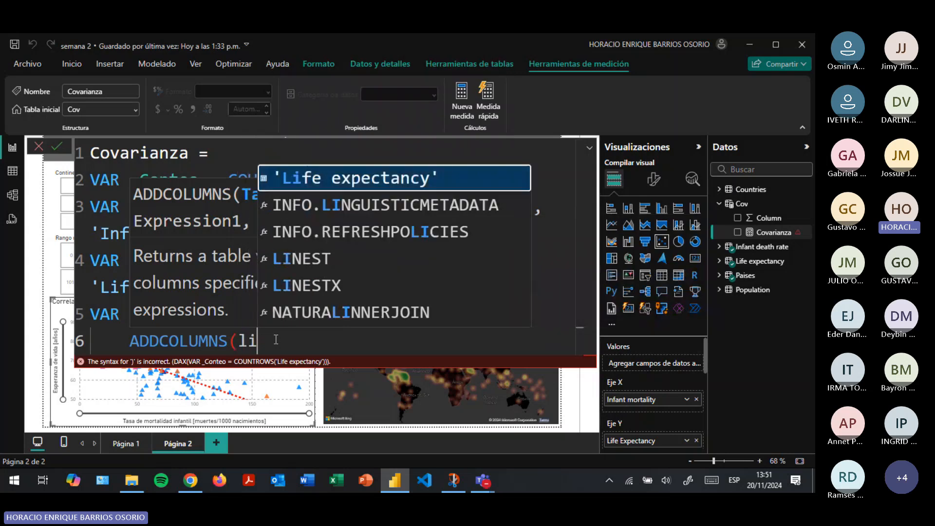
key("Tab")
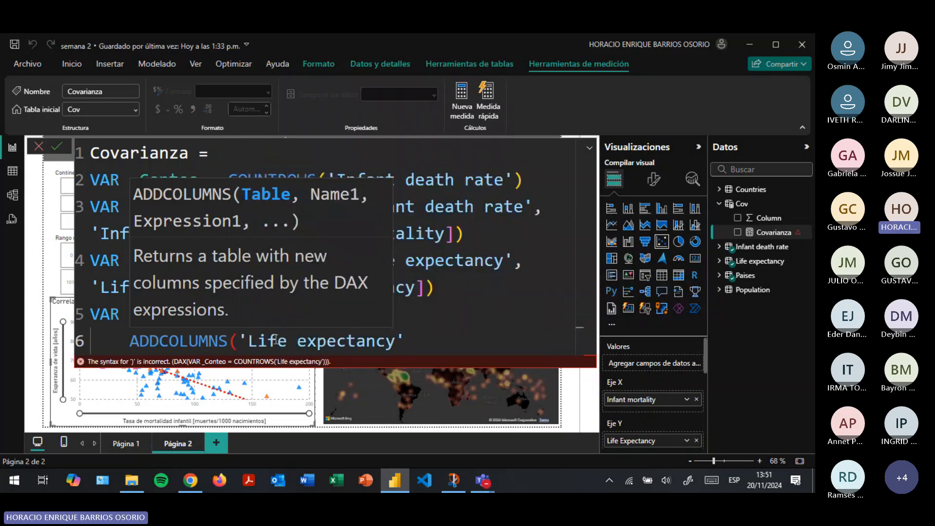
- Name the column added by ADDCOLUMNS "Covarianza" and start a new line for its expression
type(",")
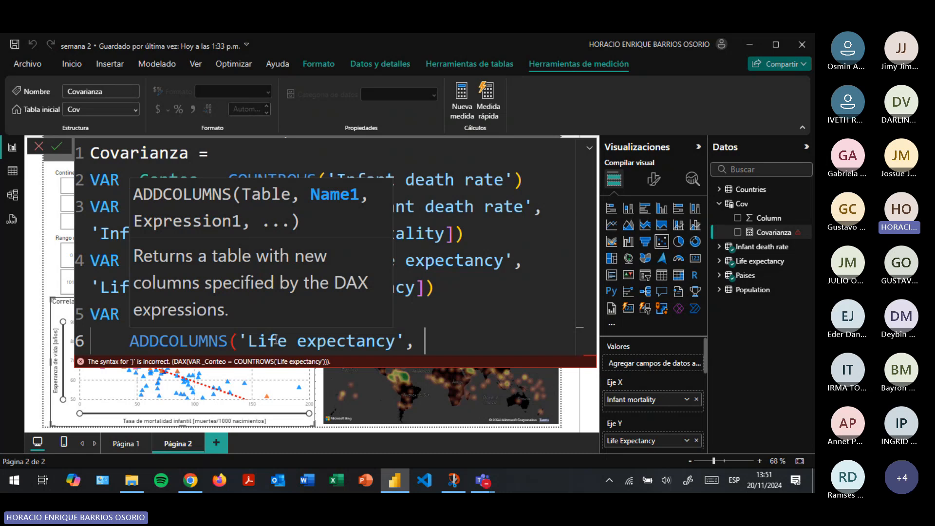
type(" \"Covarianza\"")
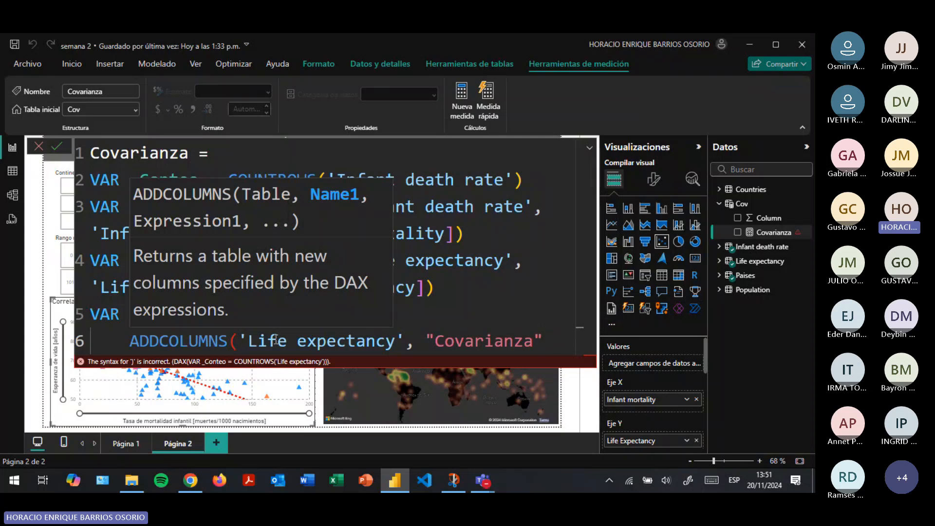
type(",")
key("shift+Return")
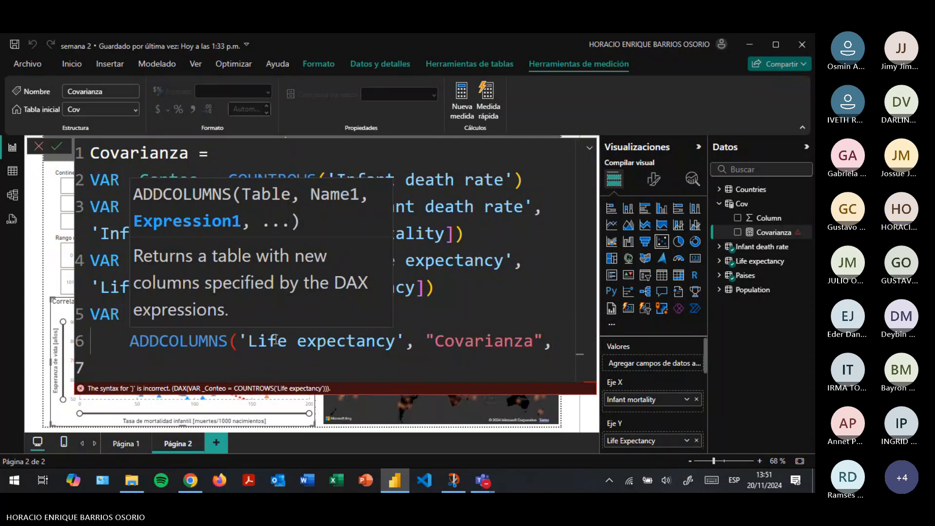
- Begin the added column's expression on line 7 with the DIVIDE function
type("dive")
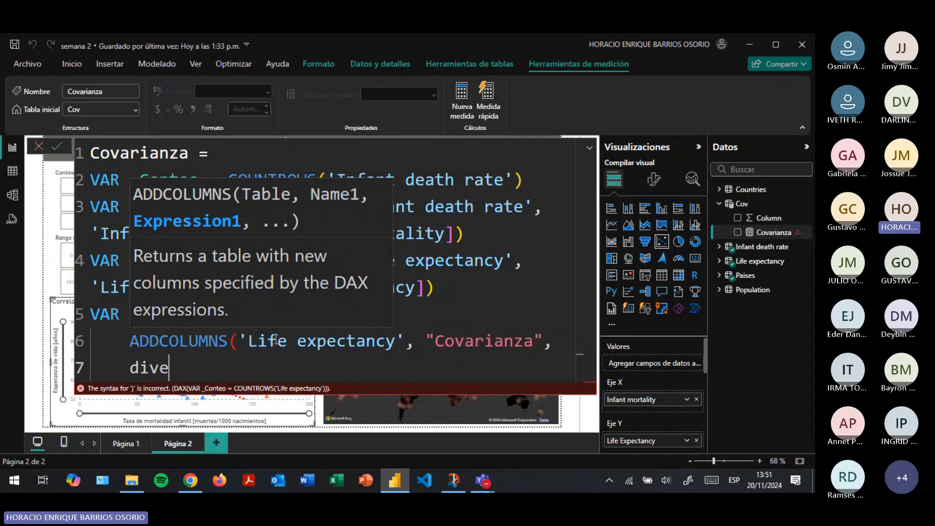
key("BackSpace")
type("i")
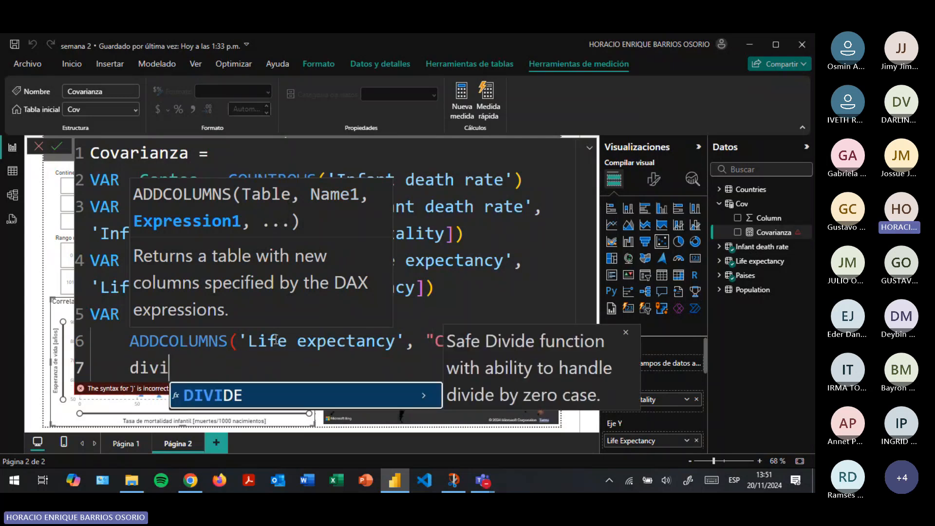
left_click(215, 396)
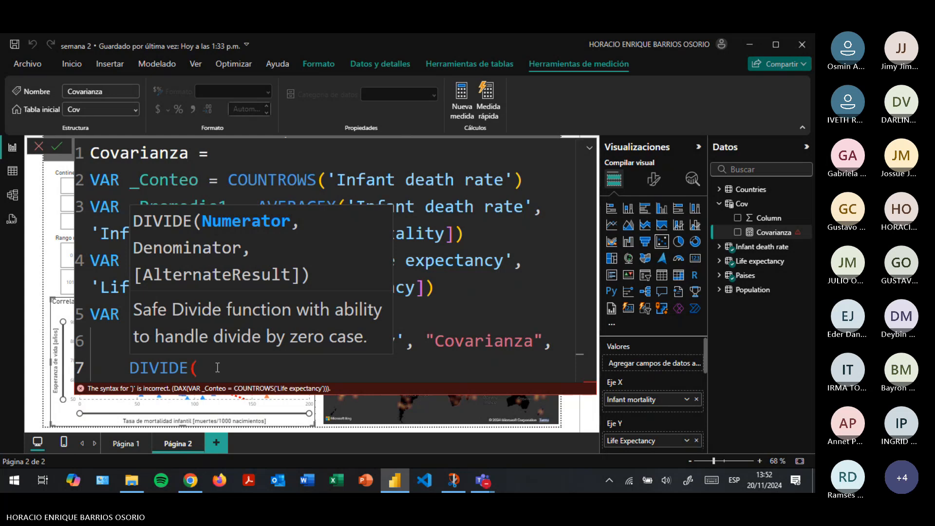
type("'")
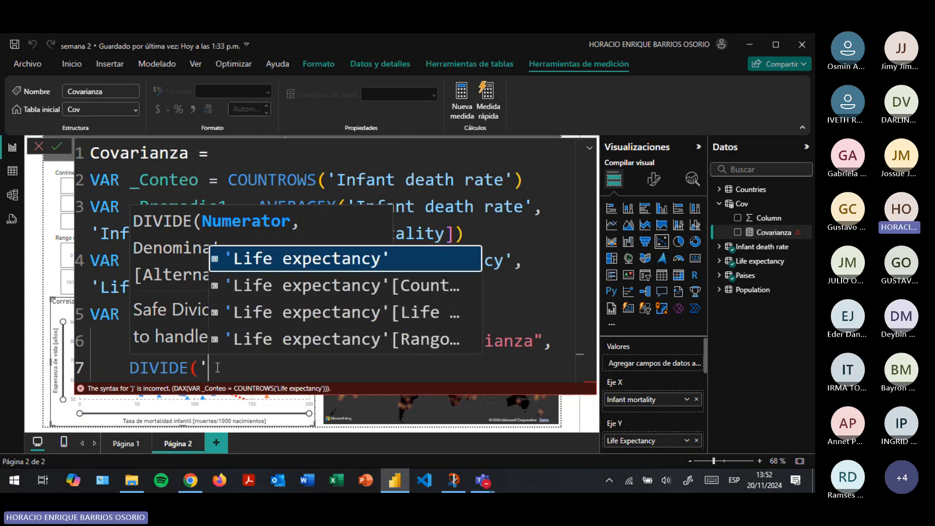
key("Tab")
key("BackSpace")
key("BackSpace")
key("BackSpace")
key("BackSpace")
key("BackSpace")
key("BackSpace")
key("BackSpace")
key("BackSpace")
key("BackSpace")
key("BackSpace")
key("BackSpace")
key("BackSpace")
key("BackSpace")
key("BackSpace")
key("BackSpace")
key("BackSpace")
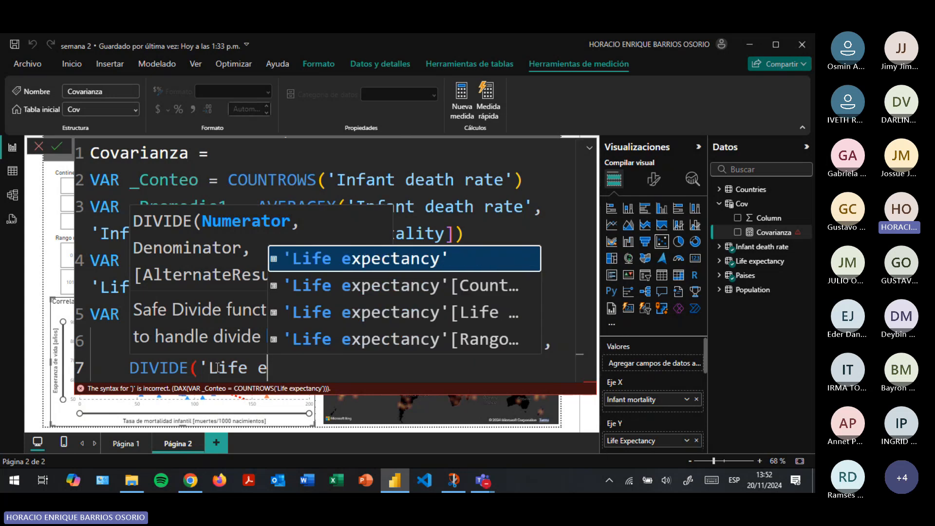
type("'inf")
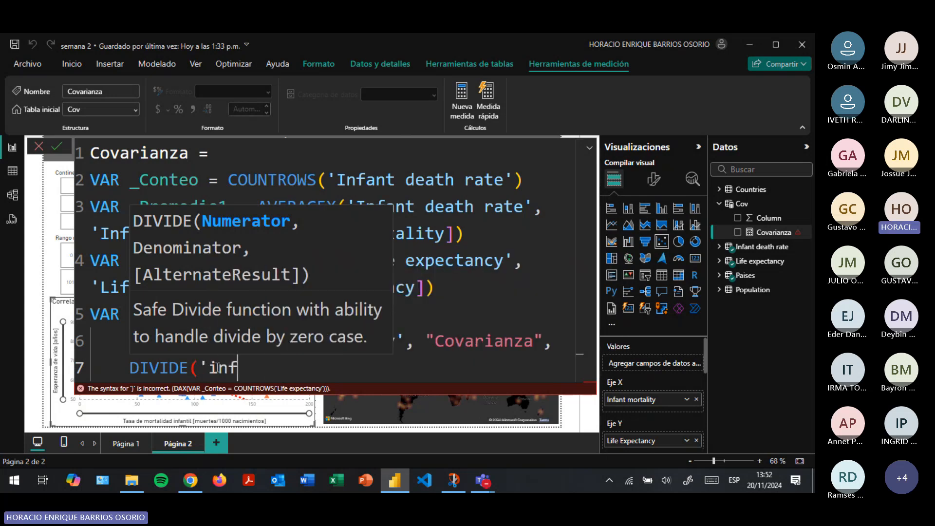
key("BackSpace")
key("BackSpace")
key("BackSpace")
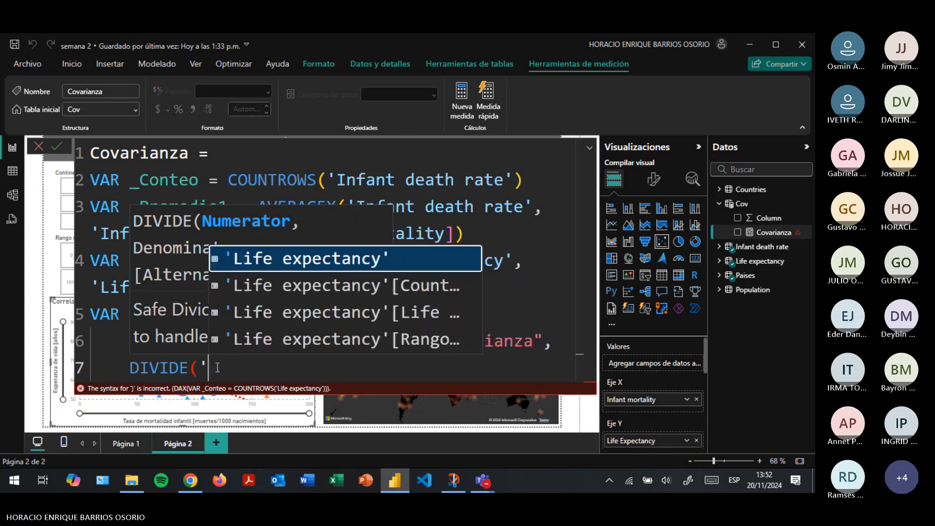
key("BackSpace")
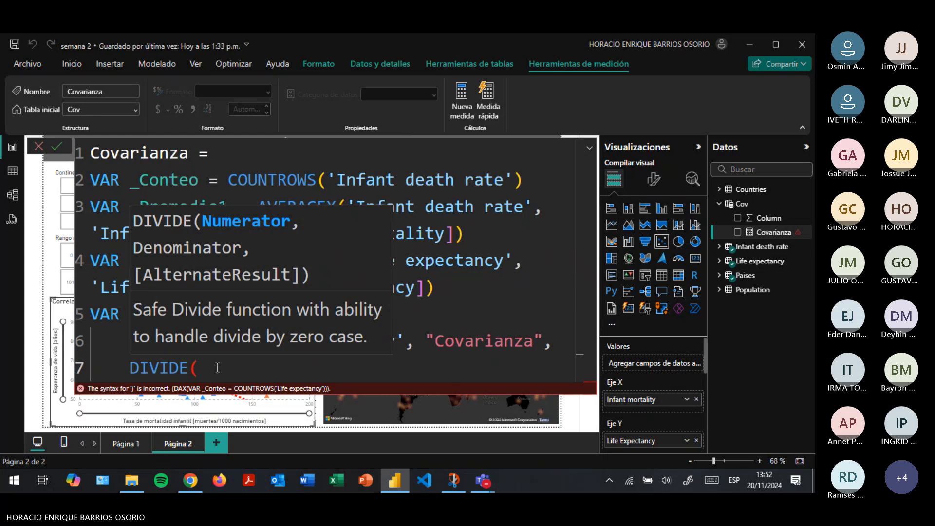
type("infa")
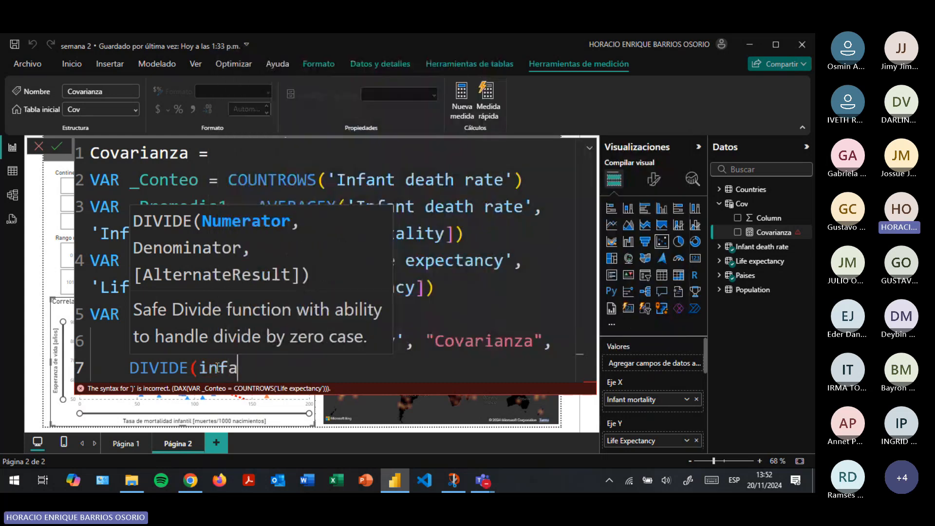
key("BackSpace")
key("BackSpace")
key("BackSpace")
key("BackSpace")
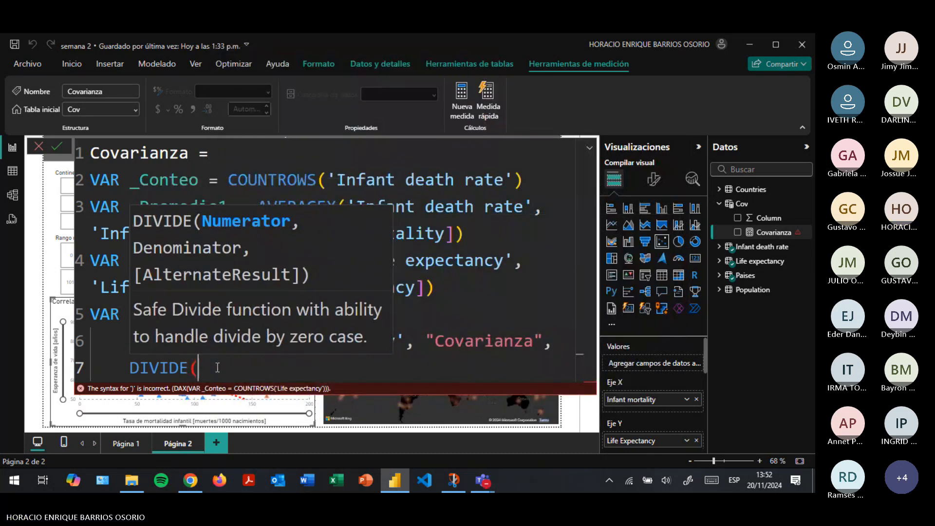
- Review ADDCOLUMNS and its 'Life expectancy' table argument against the [Infant mortality] column of _Promedio1, and return to the open DIVIDE call
left_click(350, 268)
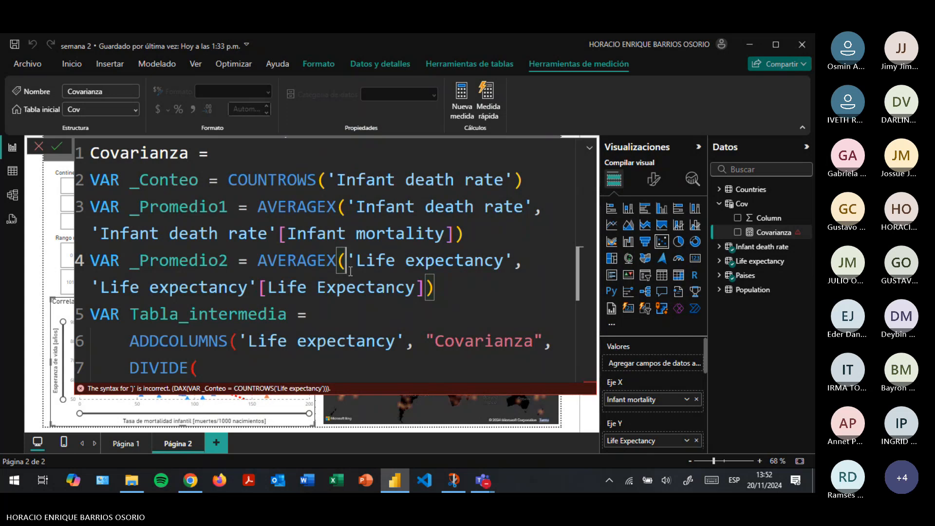
left_click(235, 366)
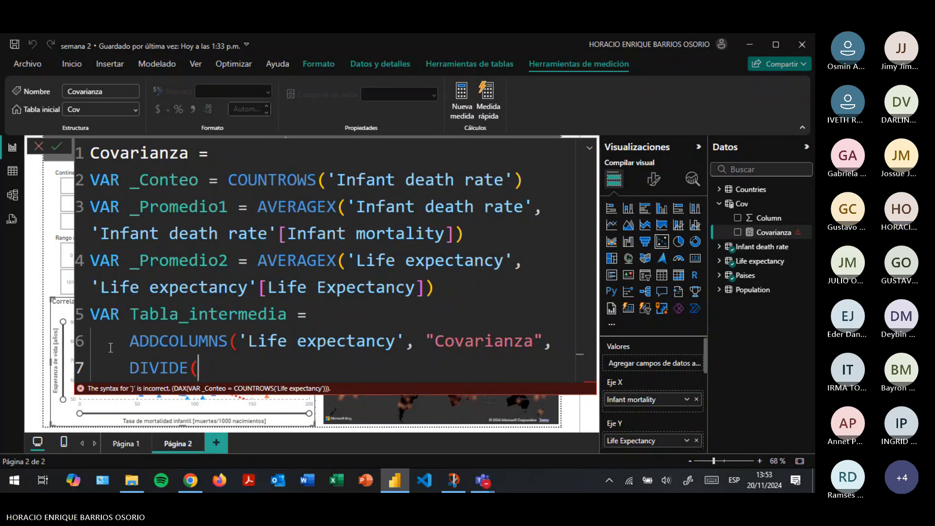
double_click(131, 337)
left_click_drag(130, 335, 225, 336)
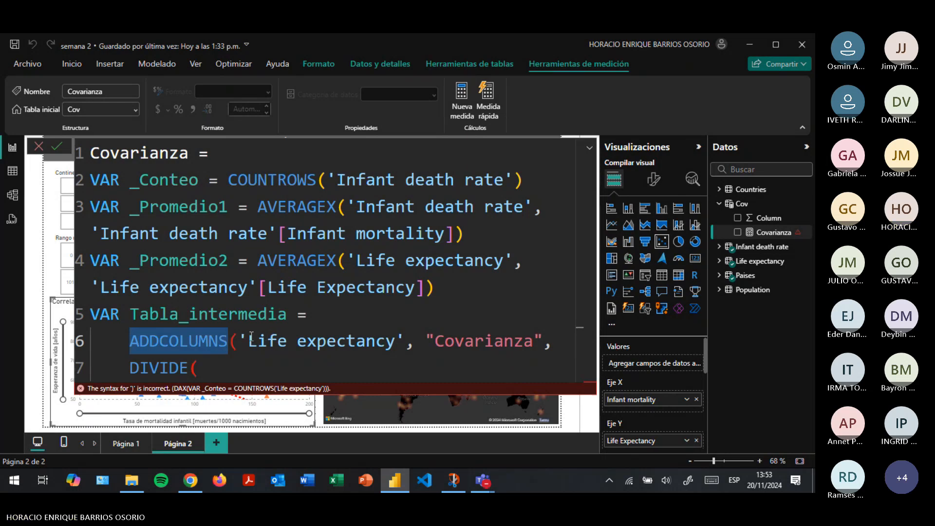
left_click_drag(249, 340, 395, 339)
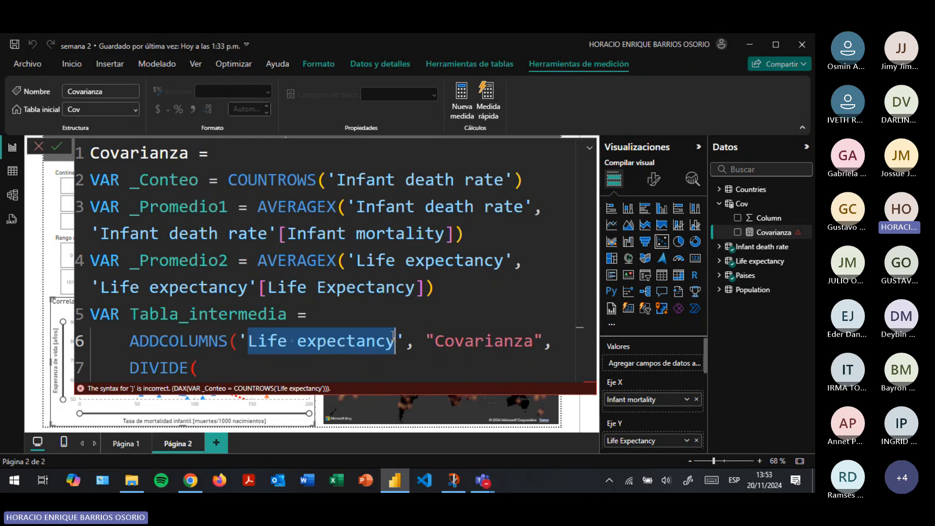
left_click(279, 341)
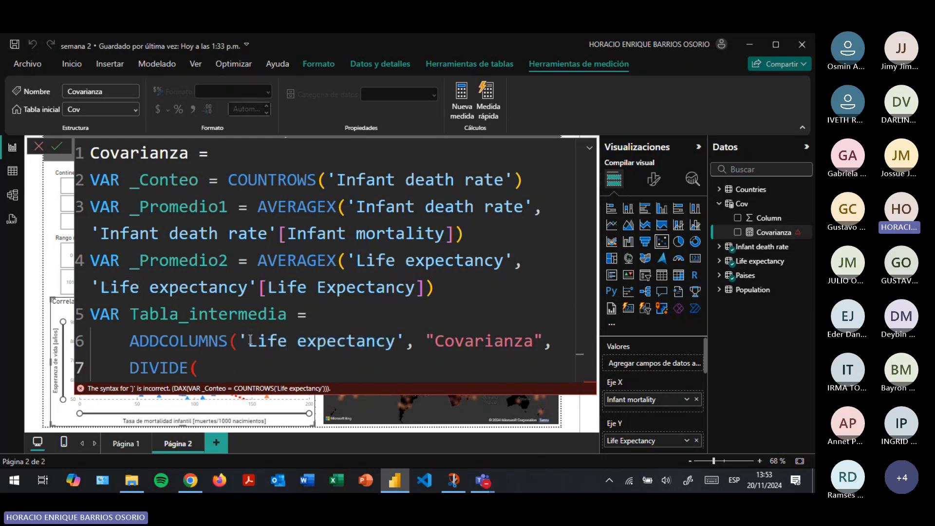
left_click_drag(247, 340, 373, 339)
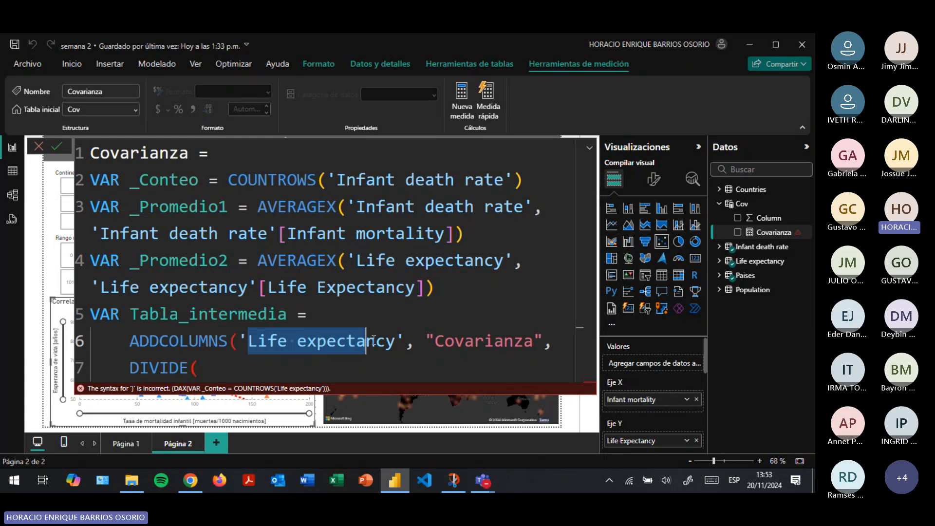
left_click_drag(373, 340, 395, 340)
left_click_drag(296, 234, 436, 233)
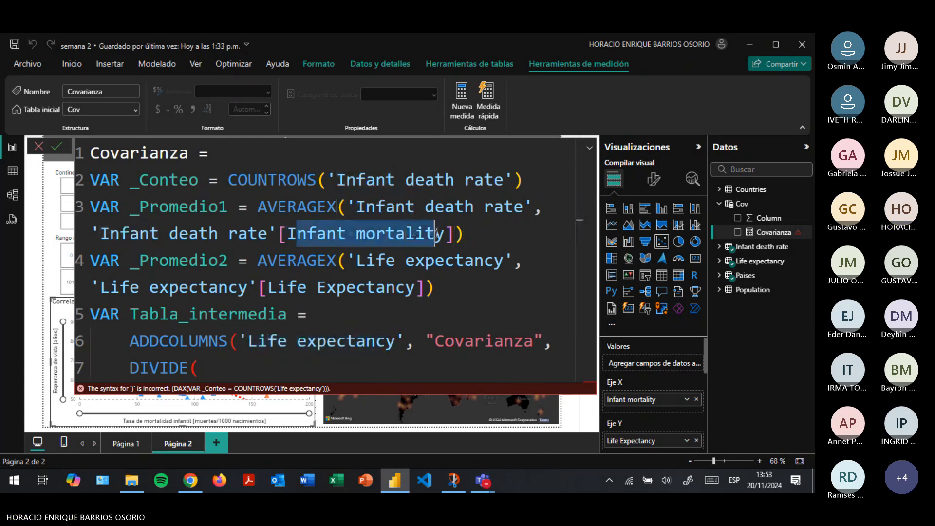
left_click(245, 360)
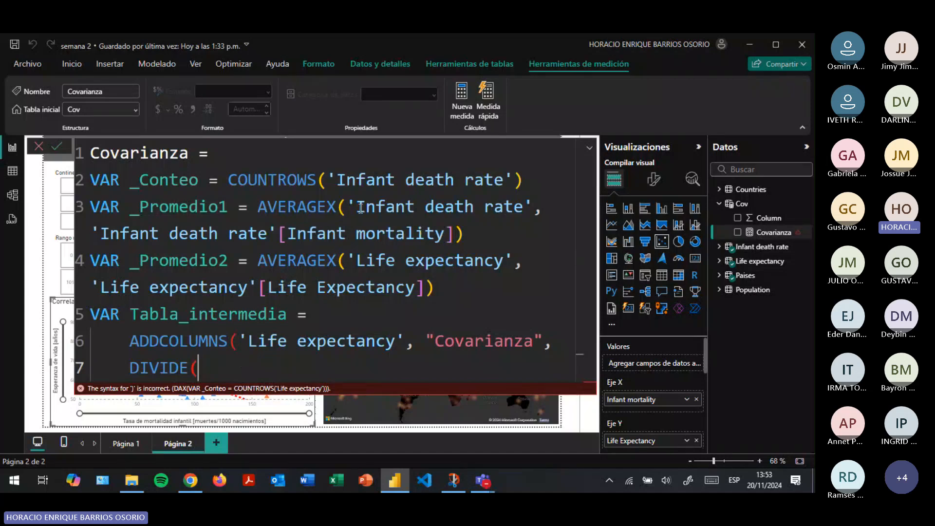
left_click(130, 340)
double_click(131, 340)
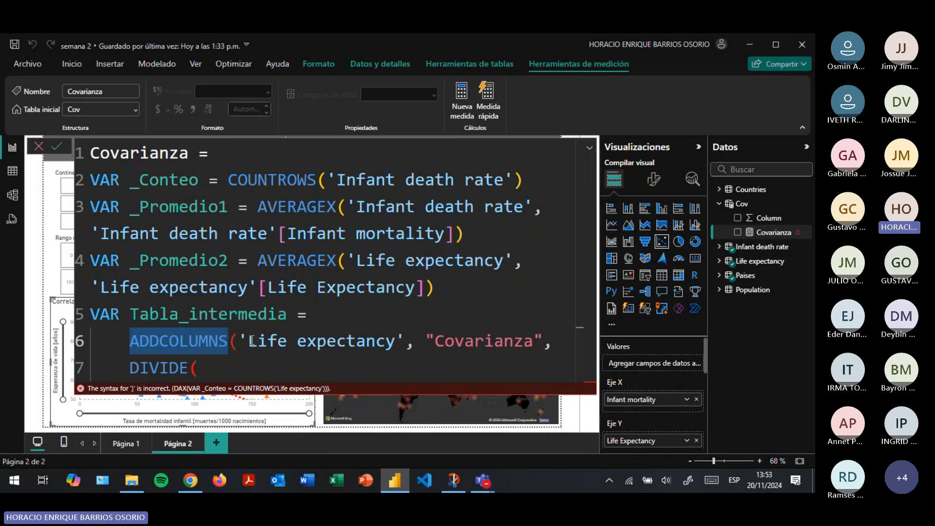
left_click_drag(252, 341, 395, 337)
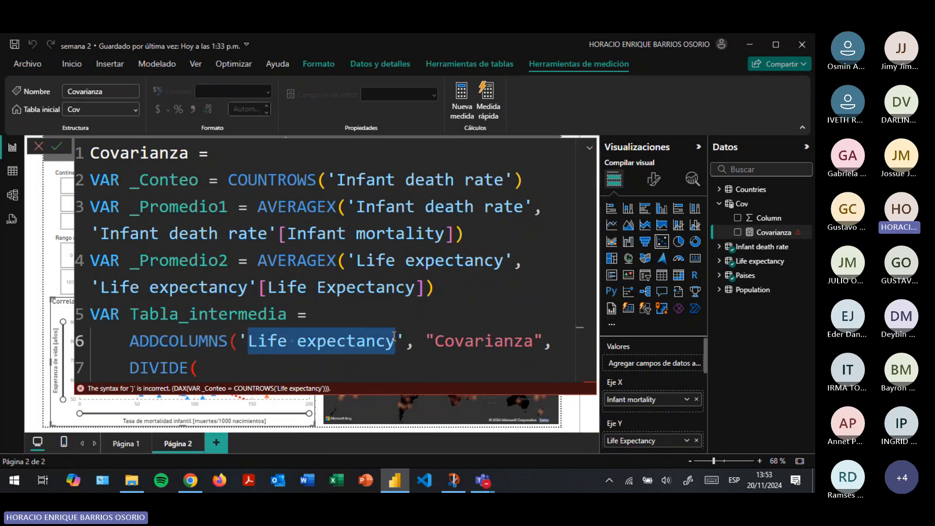
left_click(216, 370)
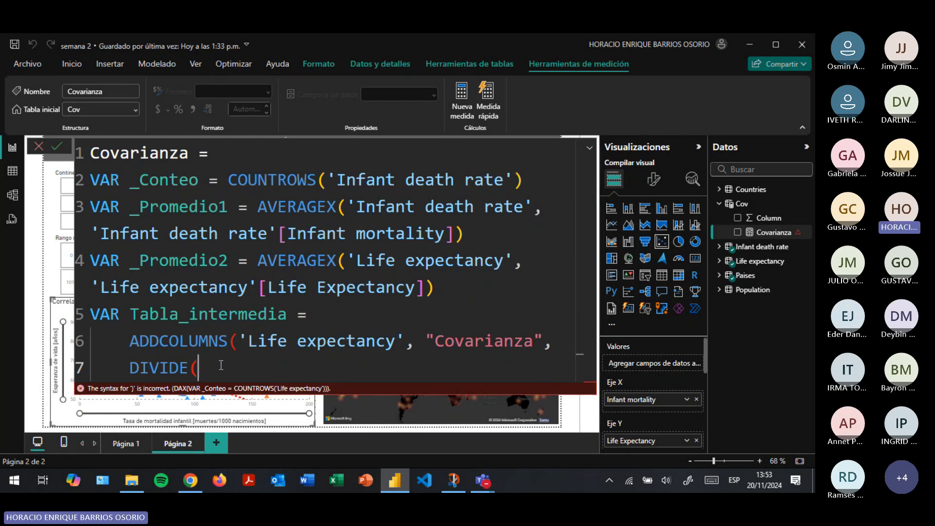
- Compare the [Infant mortality] column in _Promedio1 with the [Life Expectancy] column in _Promedio2
left_click_drag(277, 234, 452, 235)
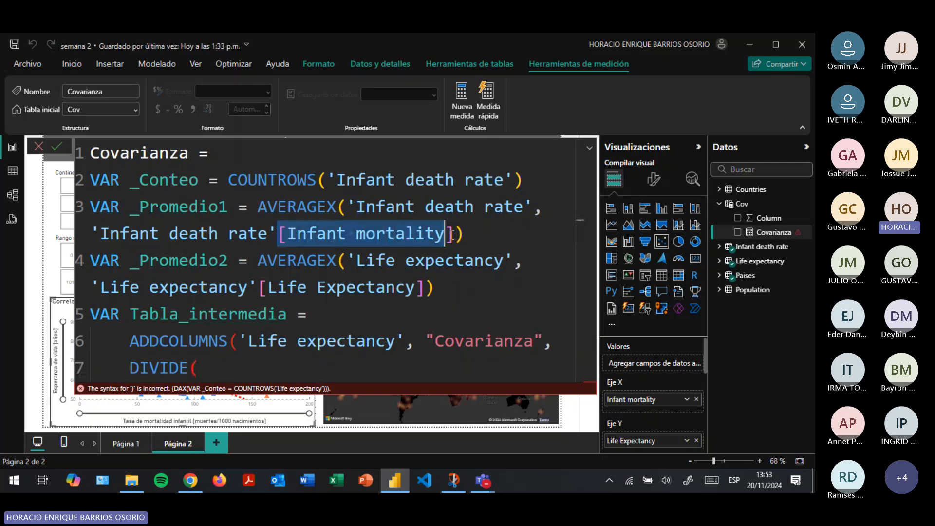
left_click_drag(259, 287, 423, 288)
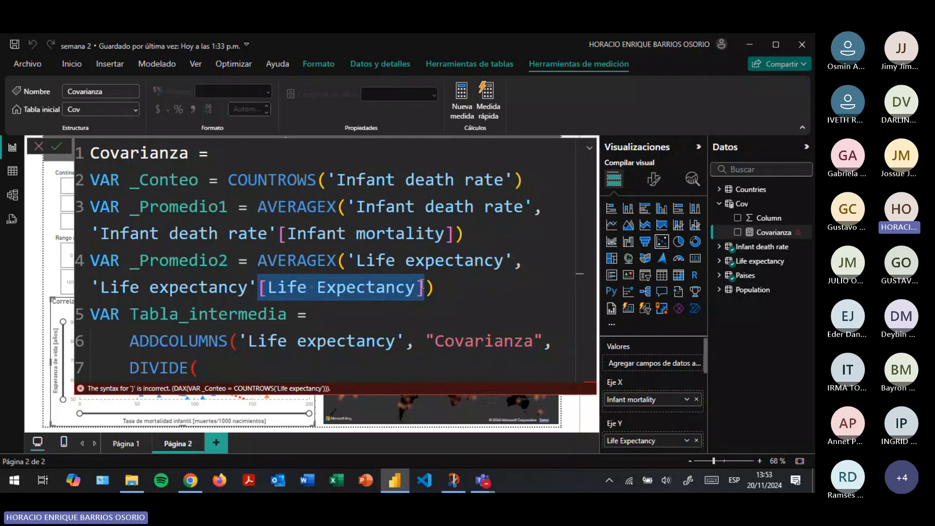
left_click(429, 287)
- Clear the entire Covarianza formula, discard the unfinished edit and save the report
left_click_drag(202, 370, 155, 258)
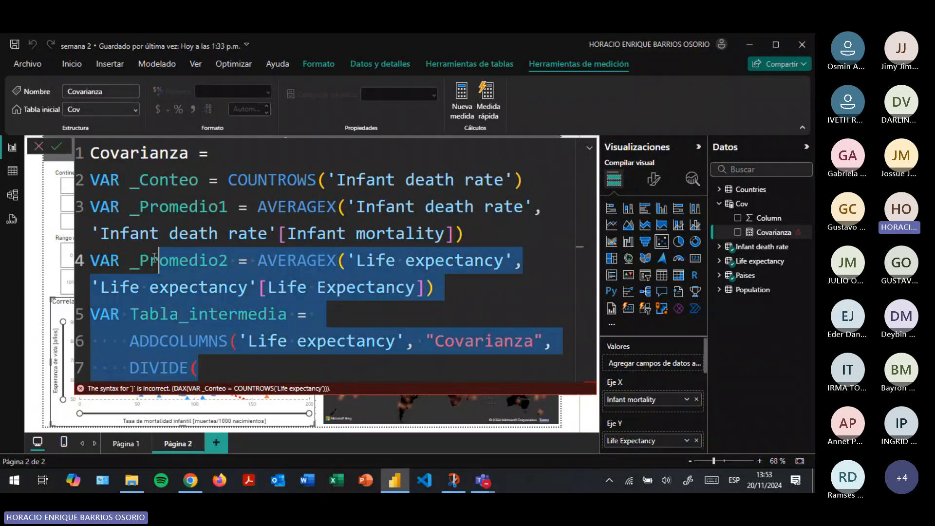
left_click_drag(154, 258, 91, 153)
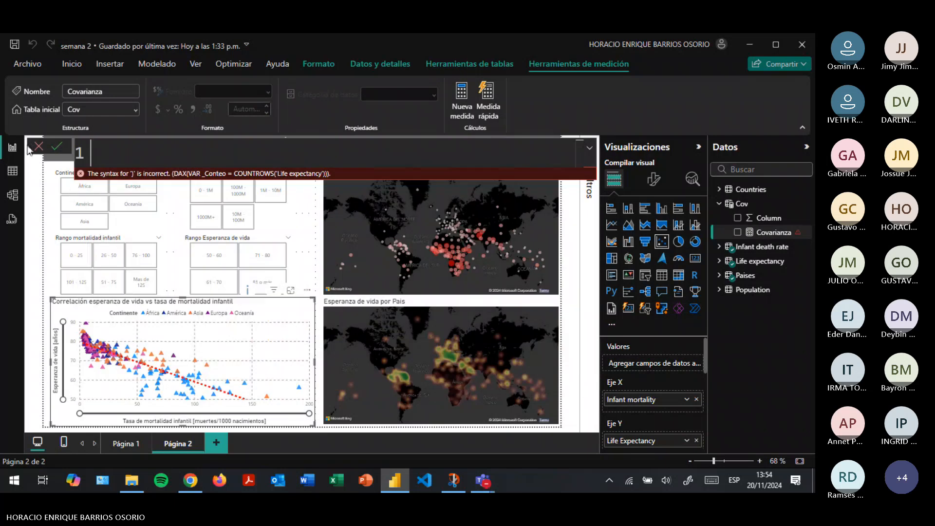
key("Delete")
left_click(38, 147)
left_click(14, 45)
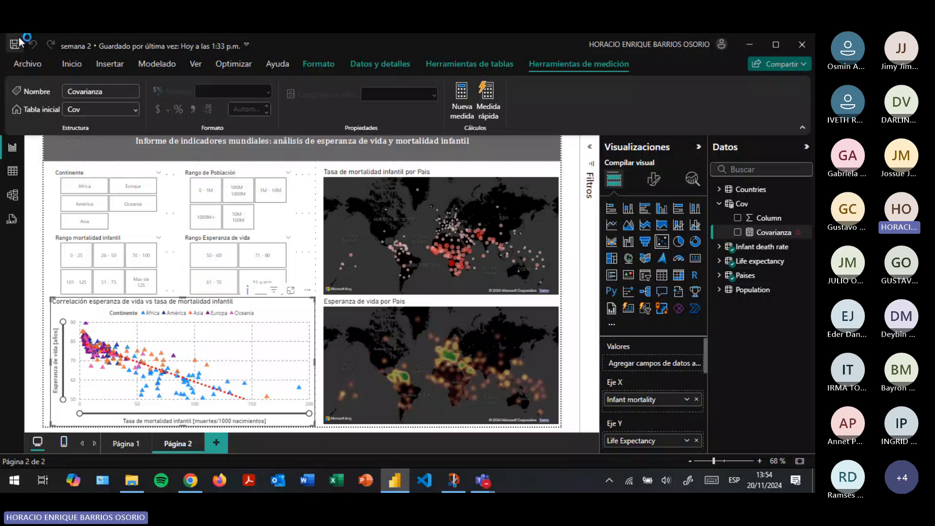
- Check the Covarianza measure in the table view, return to the report and delete the measure from the Cov table
left_click(12, 176)
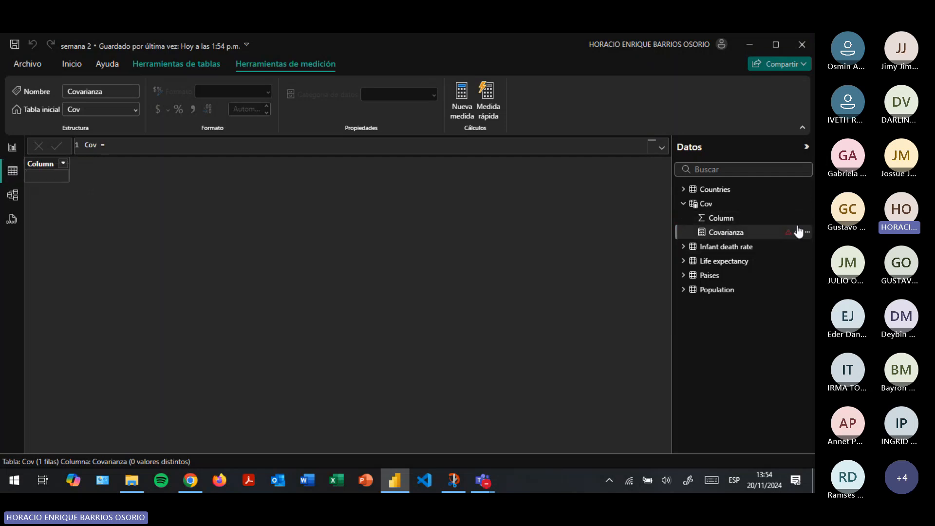
mouse_move(790, 235)
left_click(14, 155)
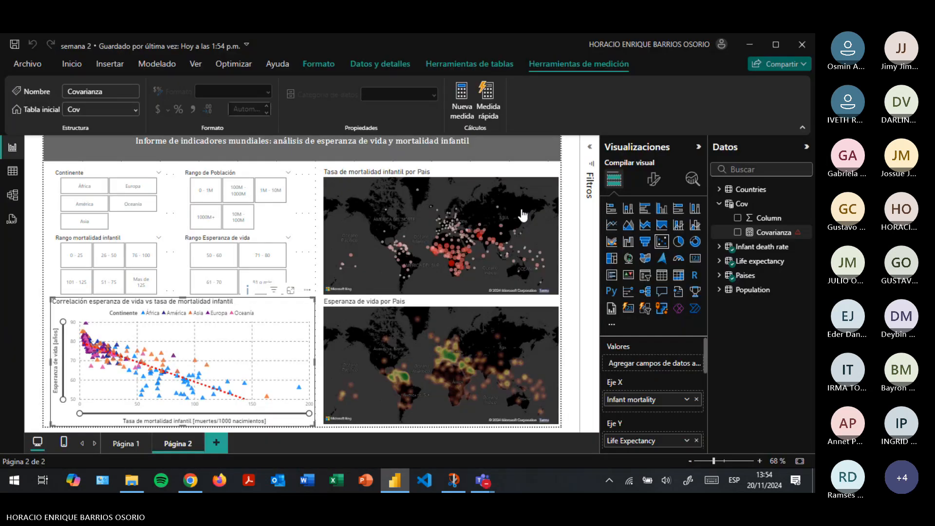
left_click(279, 229)
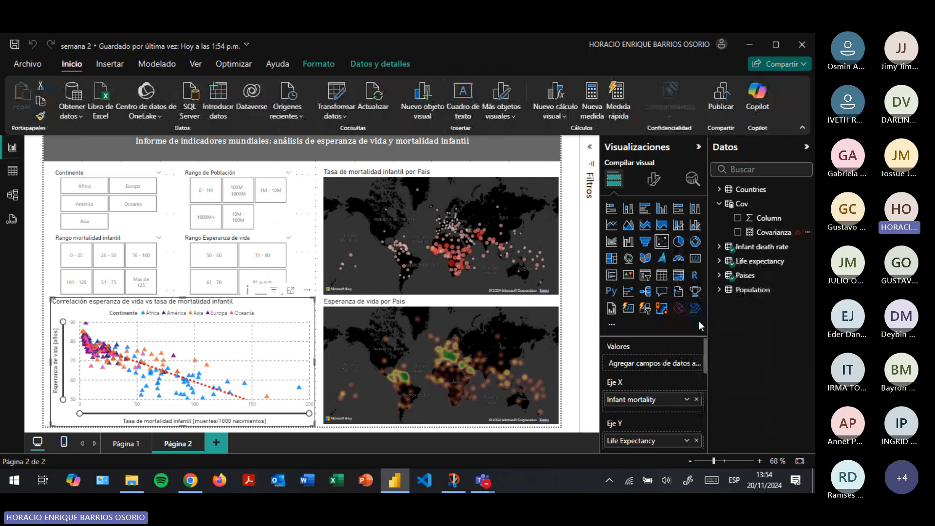
key("Delete")
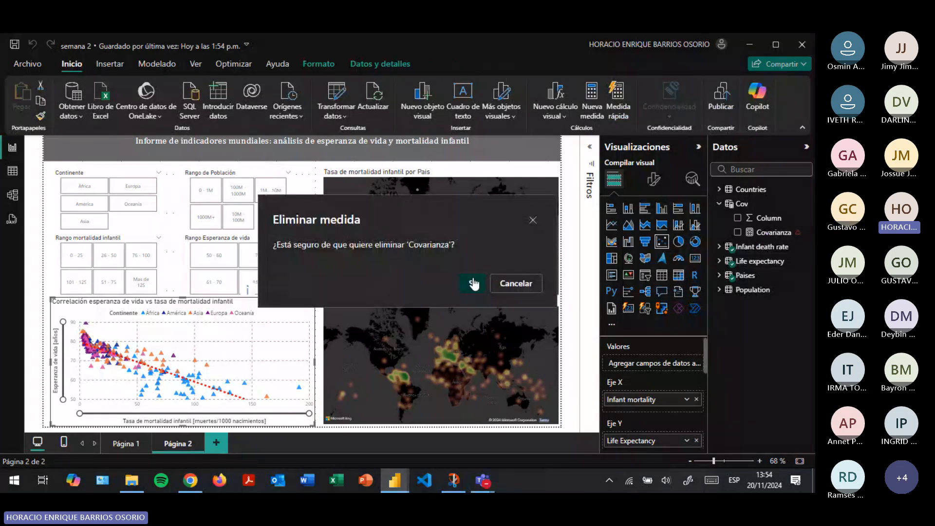
left_click(475, 282)
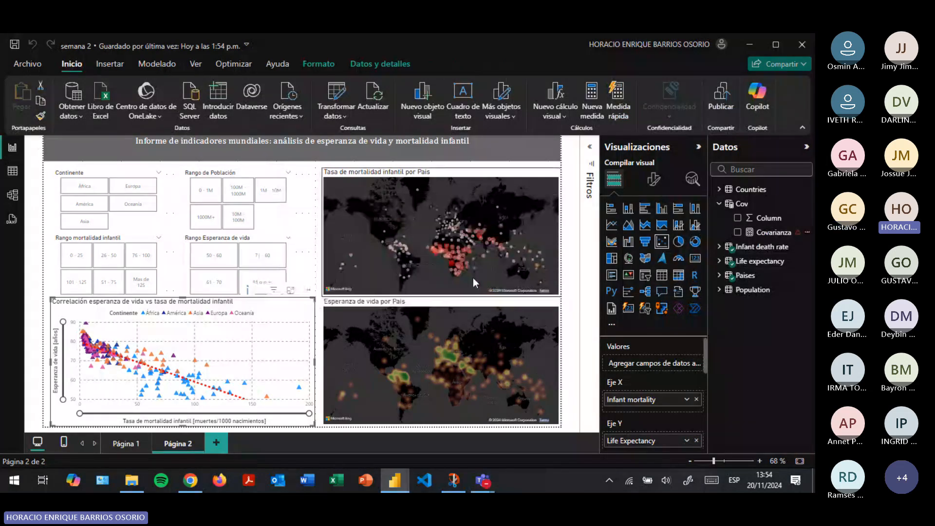
- Display the Countries table's data in the table view and look over its Country column
left_click(23, 172)
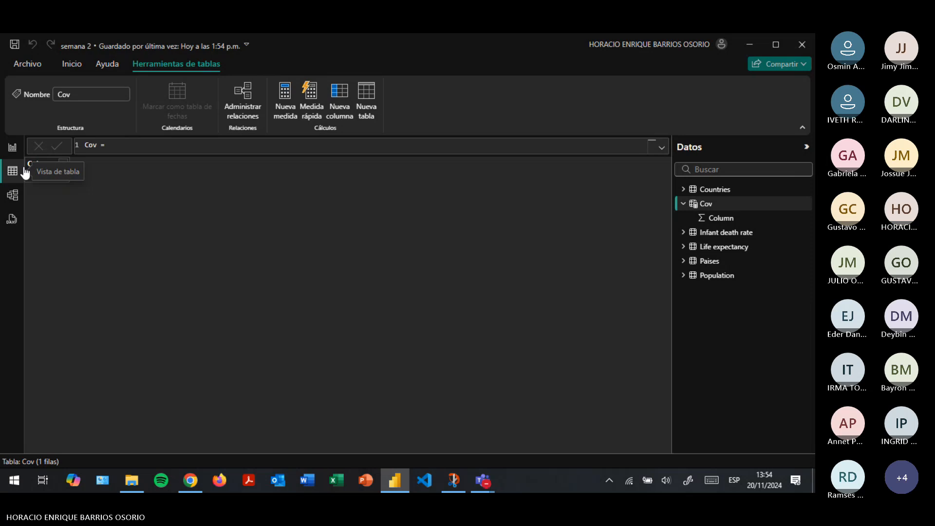
left_click(720, 196)
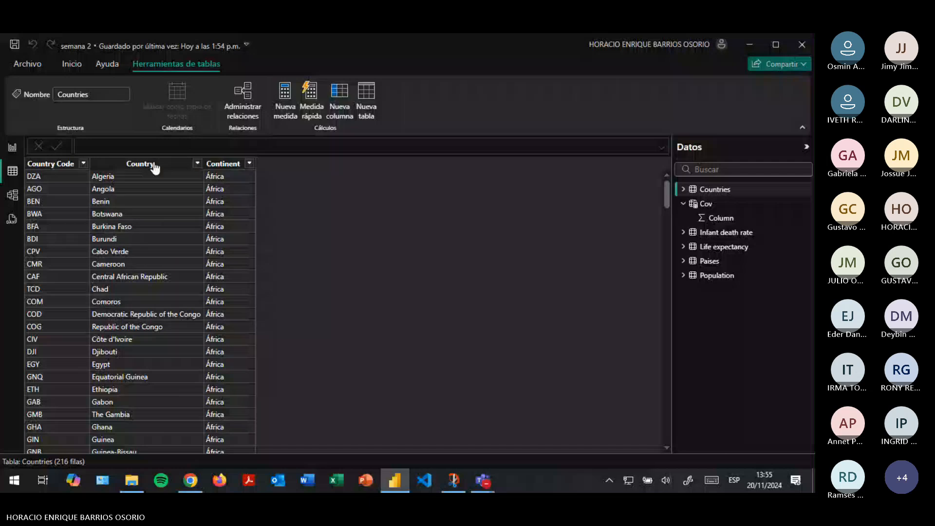
left_click(138, 178)
- Examine the relationships between Countries and the surrounding tables in the model diagram, with the table properties collapsed
left_click(40, 201)
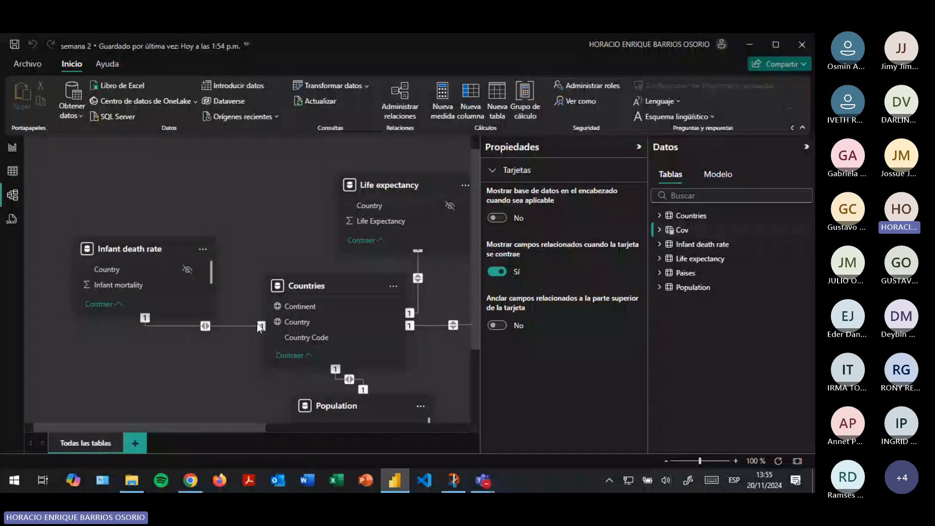
scroll(258, 331, "down", 3)
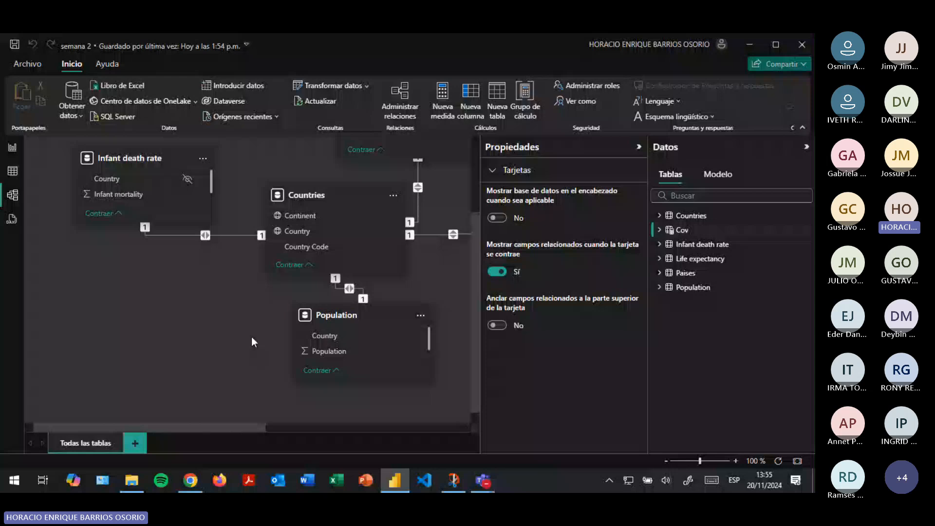
scroll(251, 337, "right", 3)
scroll(251, 337, "up", 1)
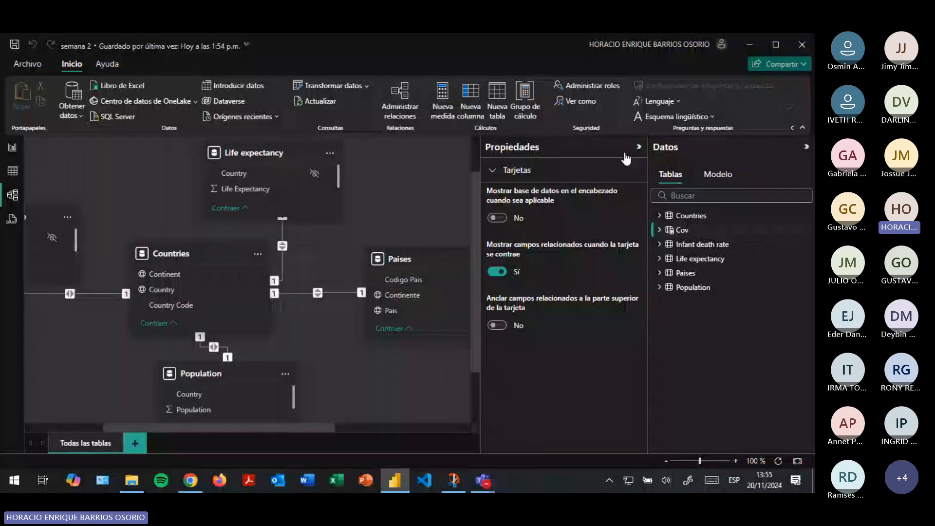
left_click(639, 147)
scroll(285, 325, "down", 1)
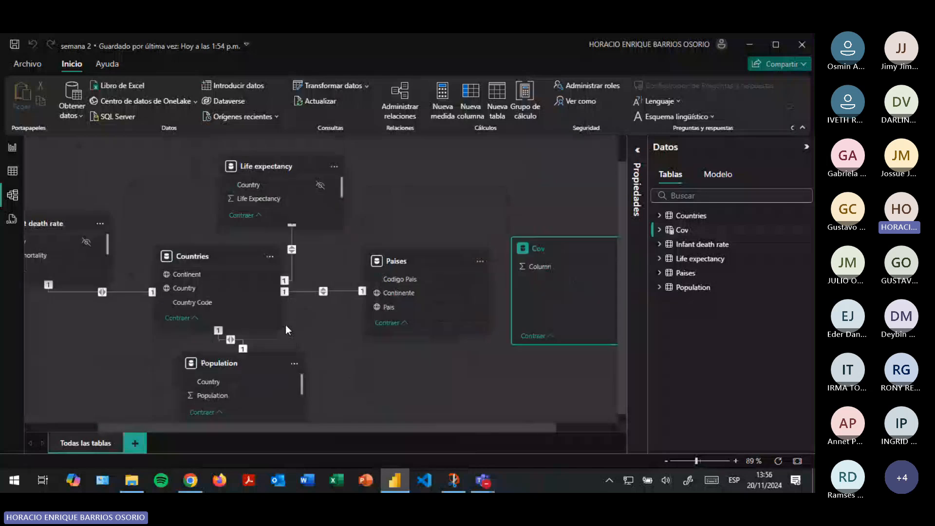
scroll(286, 325, "left", 2)
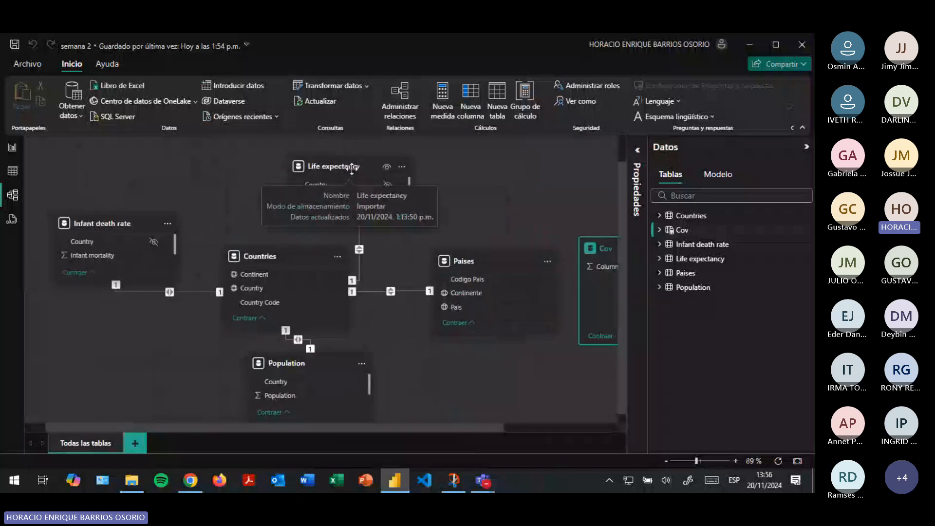
- Move the Life expectancy, Paises, Population and Infant death rate tables closer around Countries in the model diagram
left_click_drag(352, 168, 319, 168)
left_click_drag(484, 259, 461, 257)
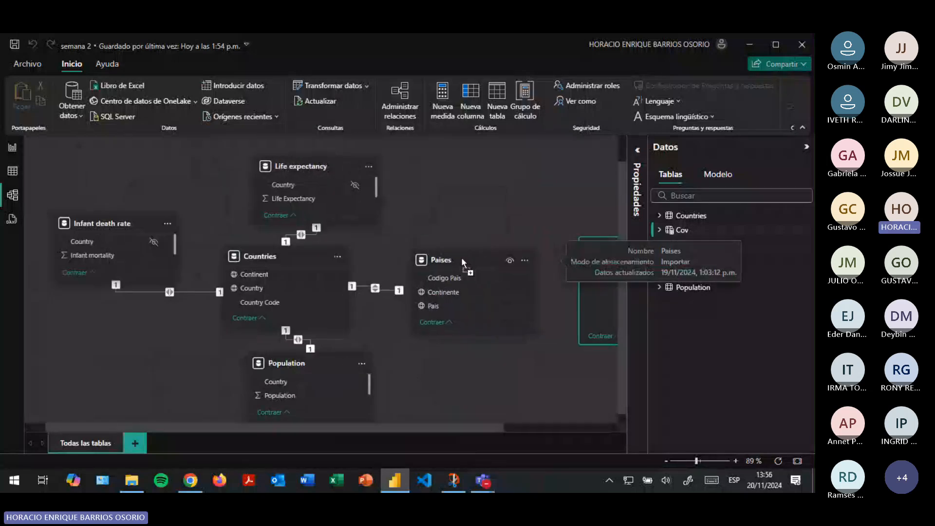
left_click_drag(298, 374, 276, 378)
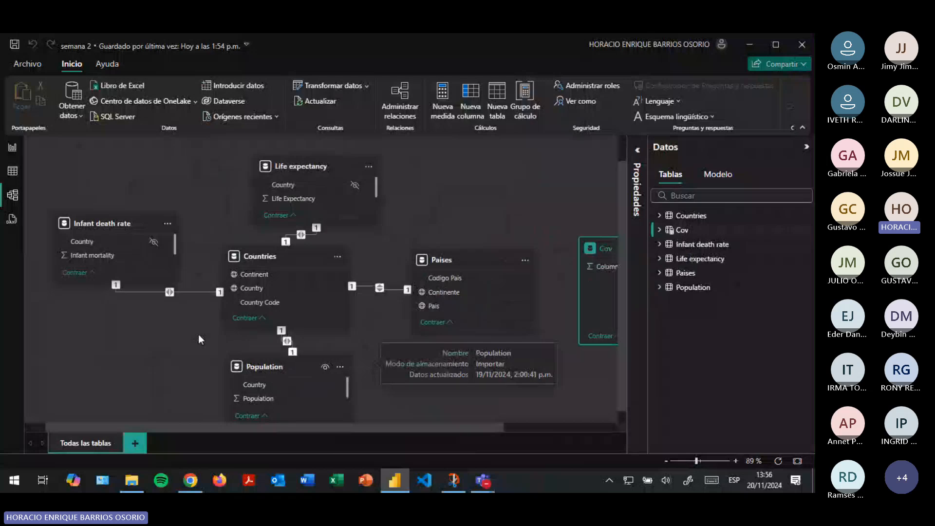
left_click_drag(117, 223, 132, 223)
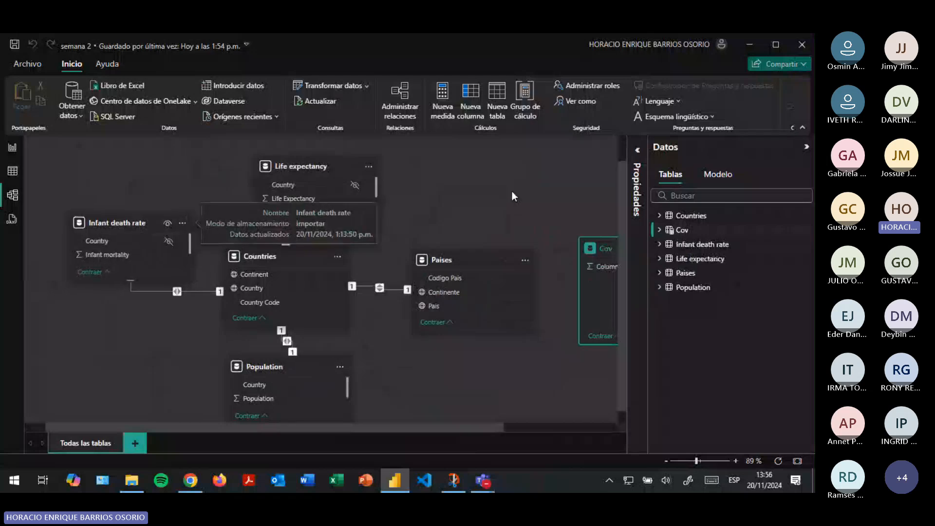
mouse_move(513, 192)
left_mouse_down()
mouse_move(495, 199)
mouse_move(503, 194)
left_mouse_up()
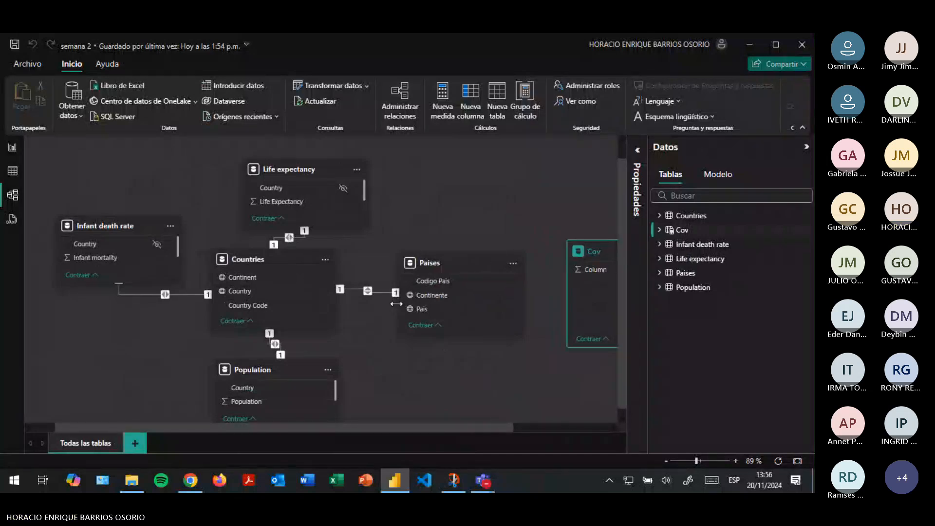
- Nudge the Countries table into place at the centre of the diagram, highlighting the related Infant death rate and Paises tables
mouse_move(244, 261)
left_mouse_down()
mouse_move(259, 265)
mouse_move(239, 268)
mouse_move(246, 263)
left_mouse_up()
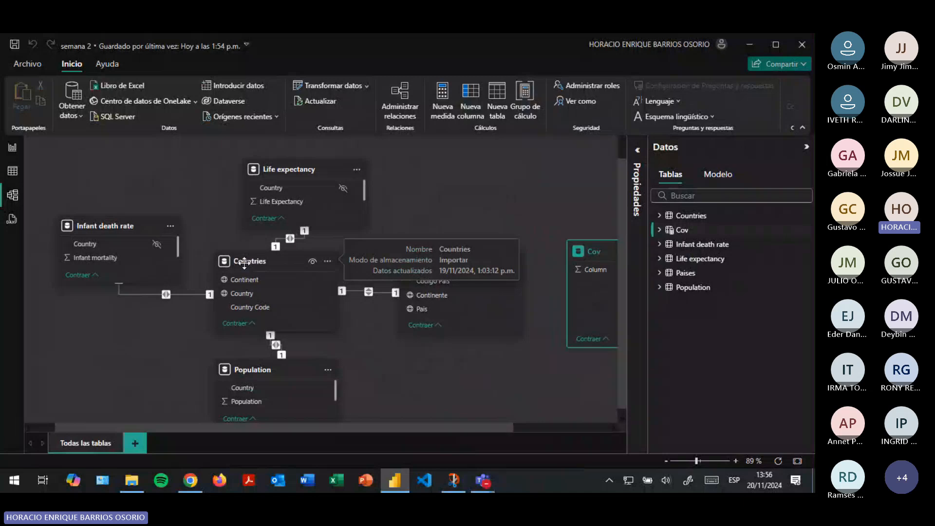
left_click(306, 185)
left_click(117, 227)
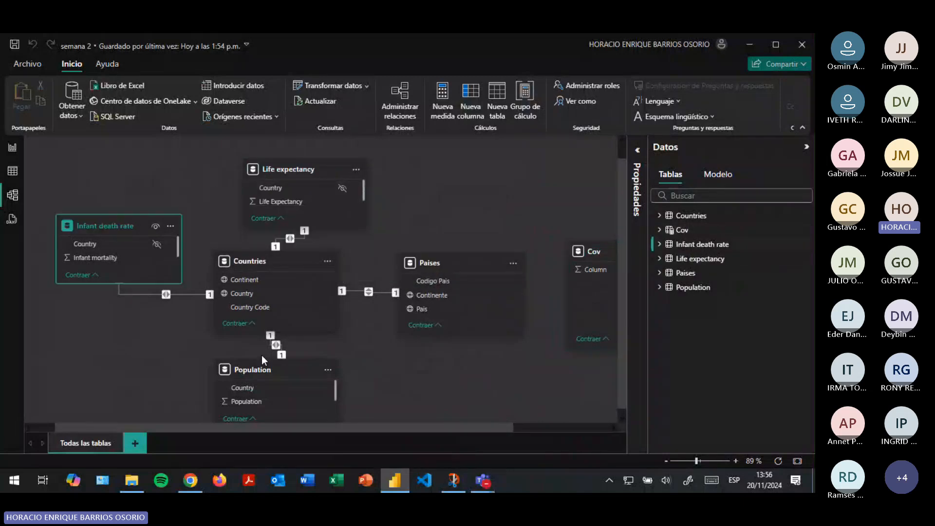
left_click(443, 260)
left_click_drag(279, 253, 273, 264)
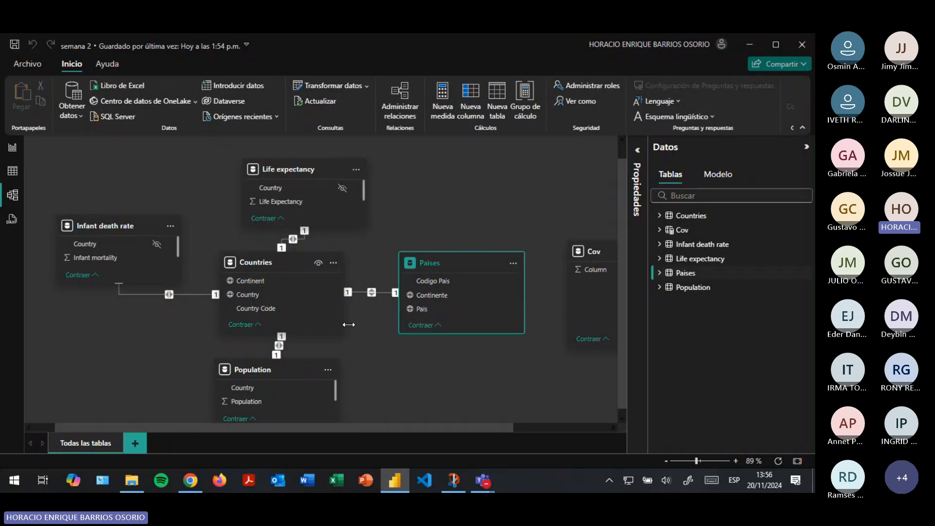
mouse_move(282, 265)
left_mouse_down()
mouse_move(306, 264)
mouse_move(279, 262)
left_mouse_up()
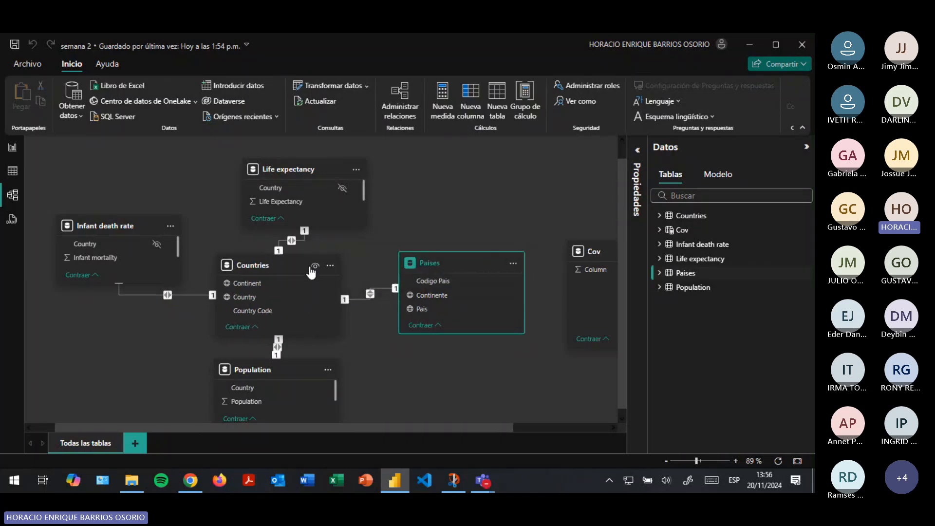
- Return to the report, open the Power Query editor and check each of the five queries for data source problems
left_click(13, 170)
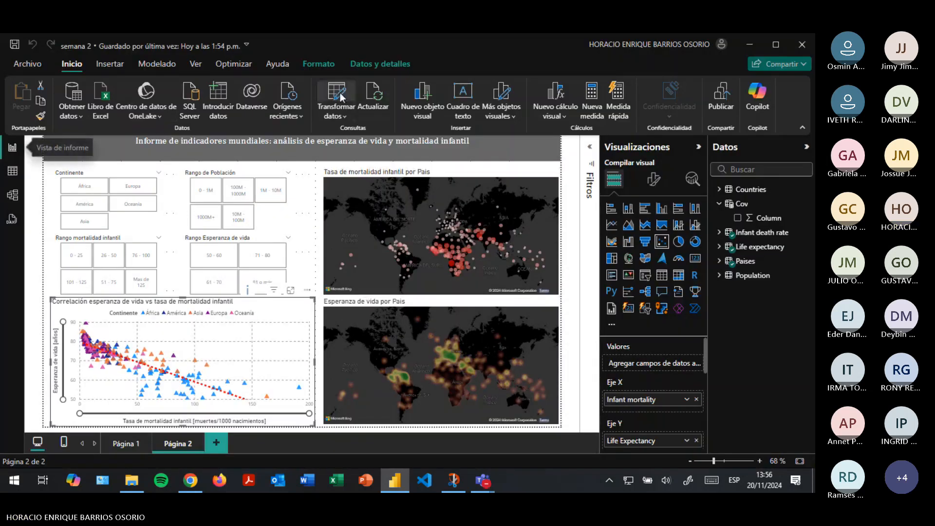
left_click(341, 96)
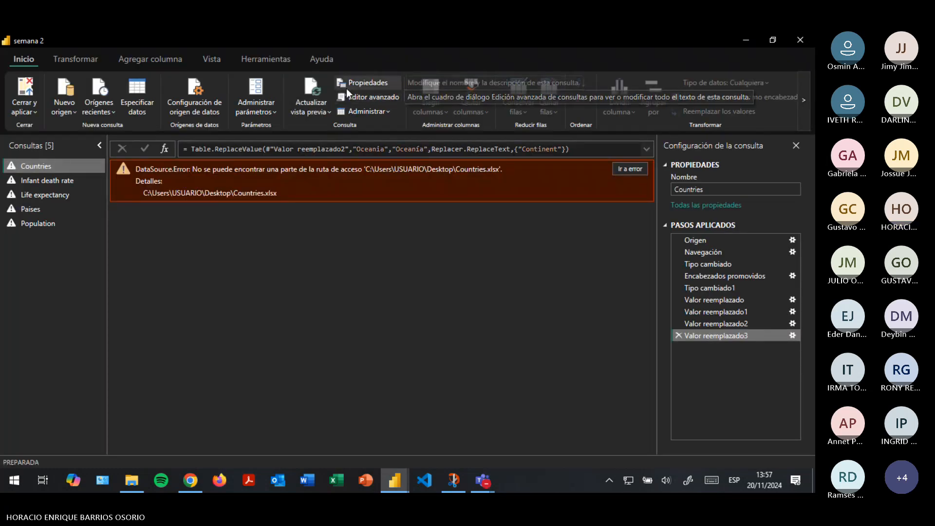
left_click(51, 181)
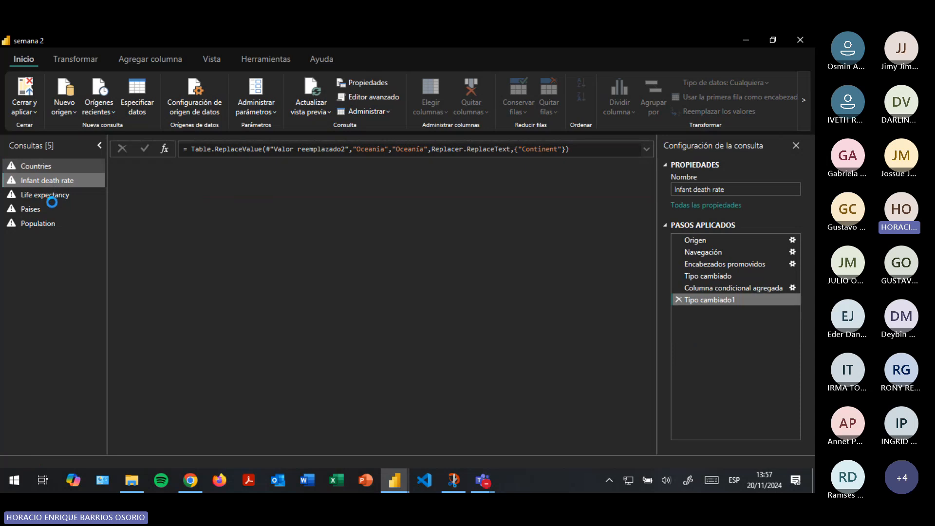
left_click(49, 195)
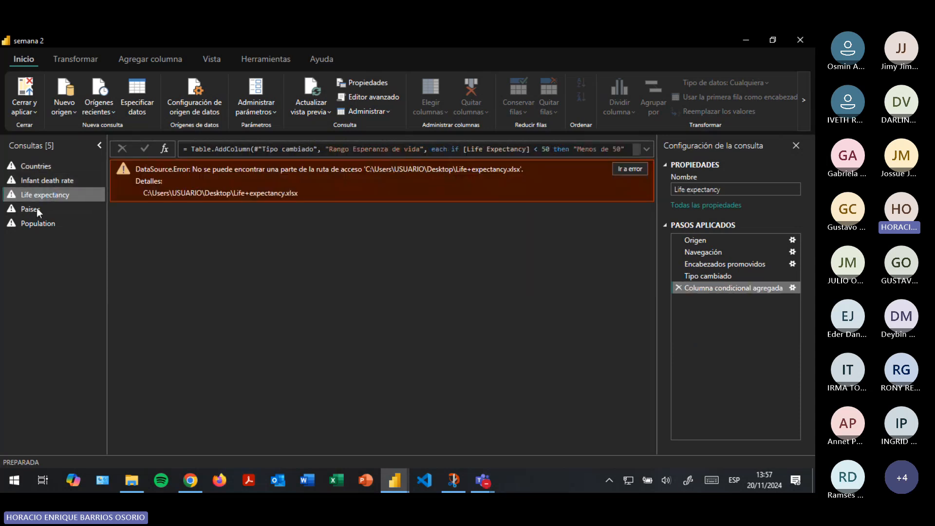
left_click(36, 208)
left_click(37, 223)
left_click(39, 165)
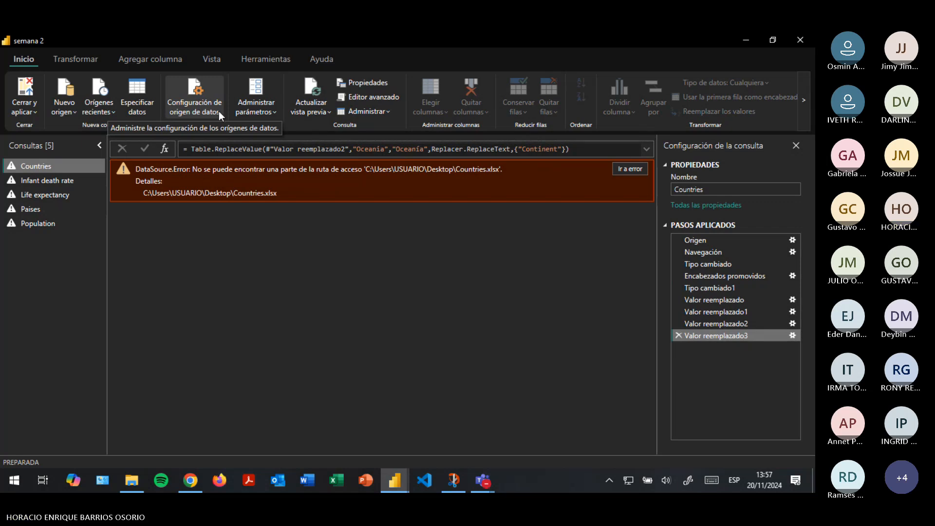
- Change the data source of the Countries query to the Countries workbook in the POWER BI II-PRO datasets folder
left_click(219, 113)
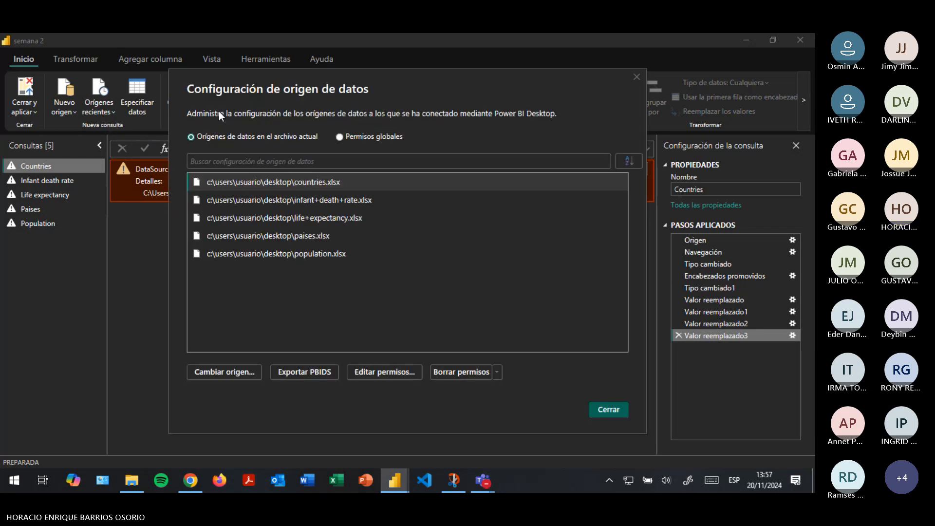
left_click(229, 378)
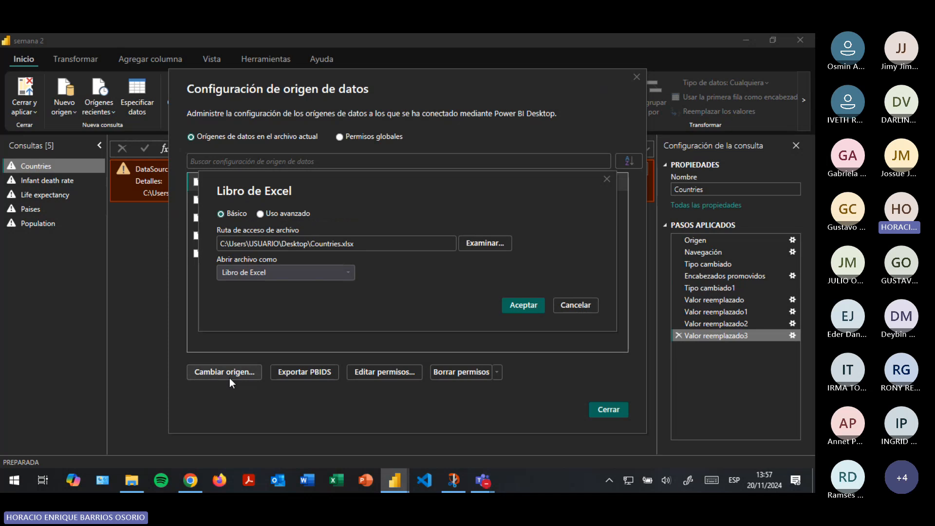
left_click(489, 244)
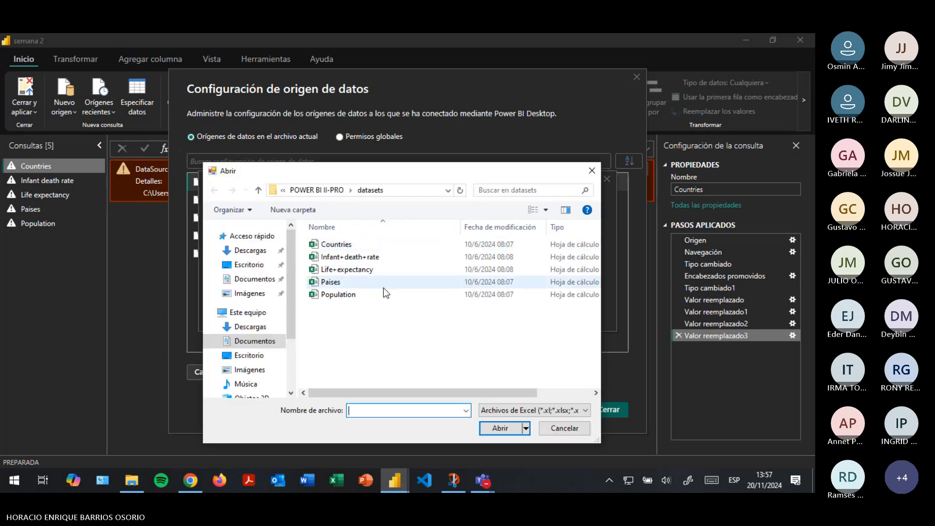
left_click(336, 244)
left_click(496, 428)
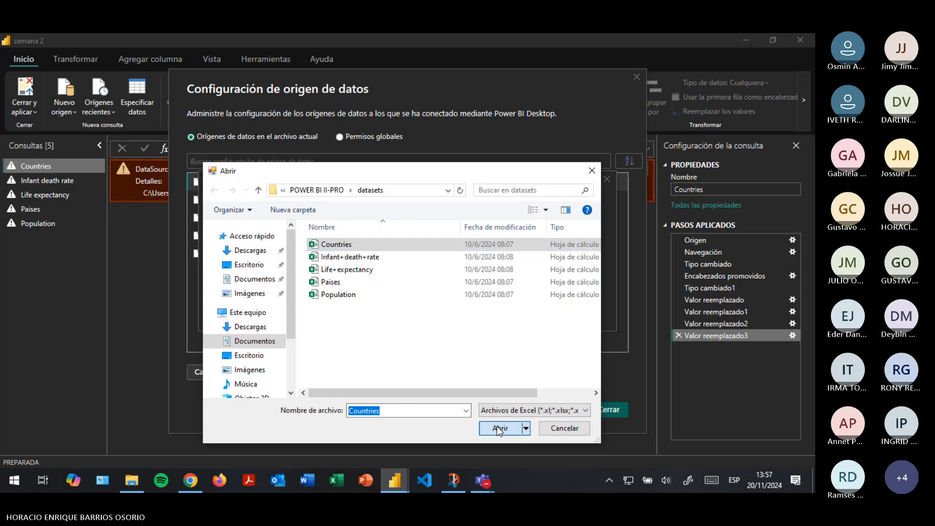
left_click(519, 303)
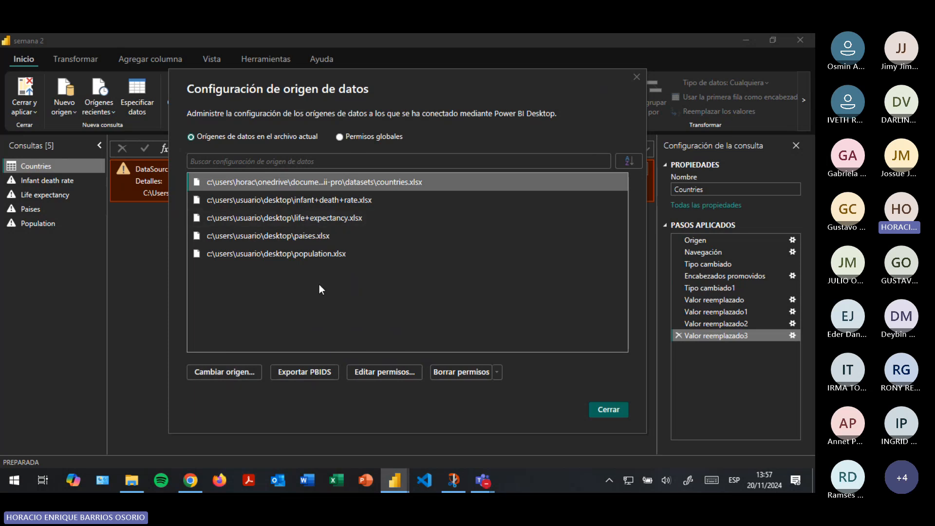
- Change the data source of the Infant death rate query to the Infant+death+rate workbook in the POWER BI II-PRO datasets folder
left_click(218, 371)
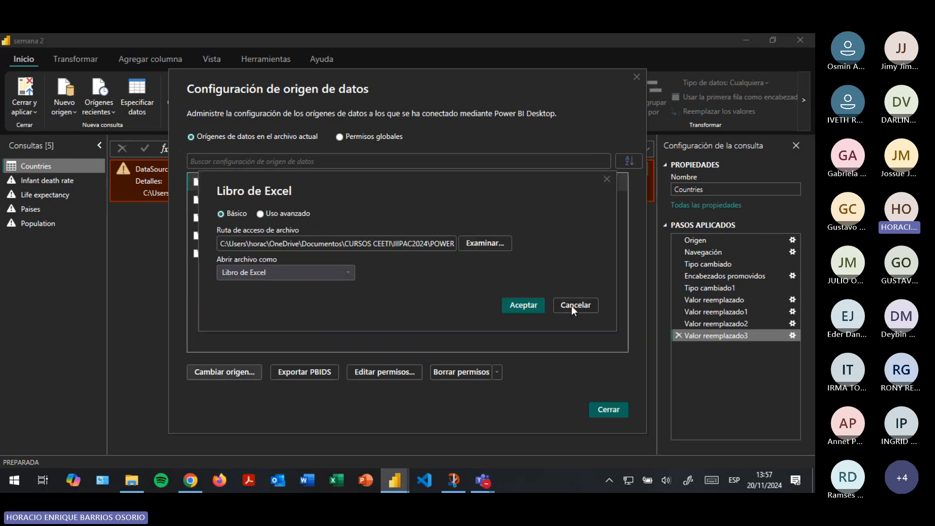
left_click(572, 305)
left_click(235, 372)
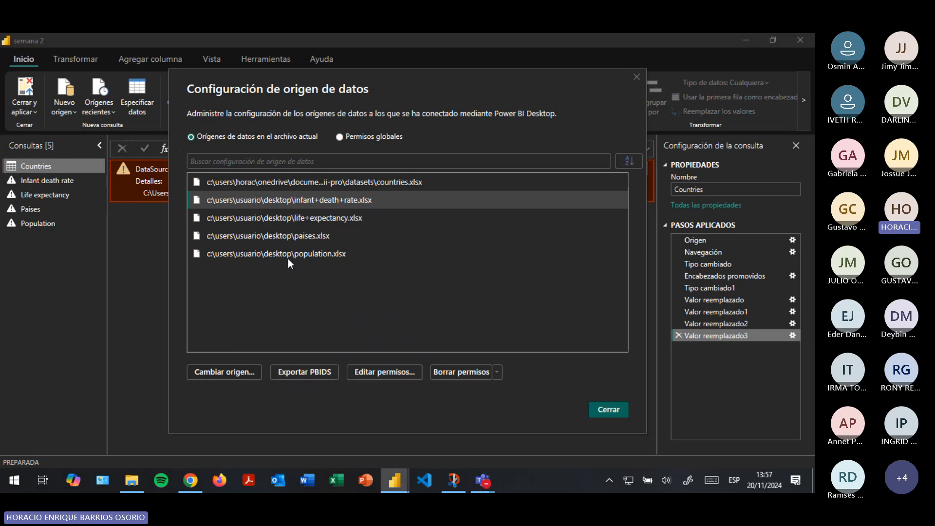
left_click(498, 245)
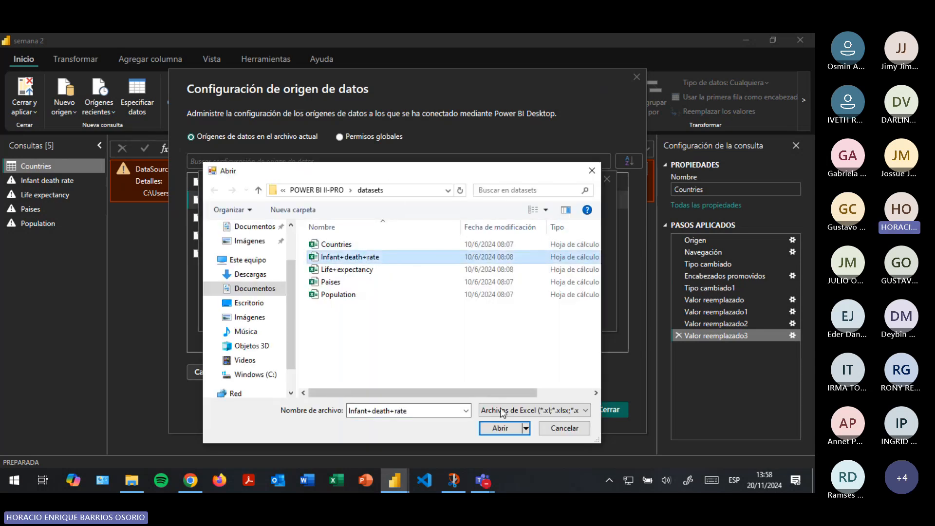
left_click(500, 427)
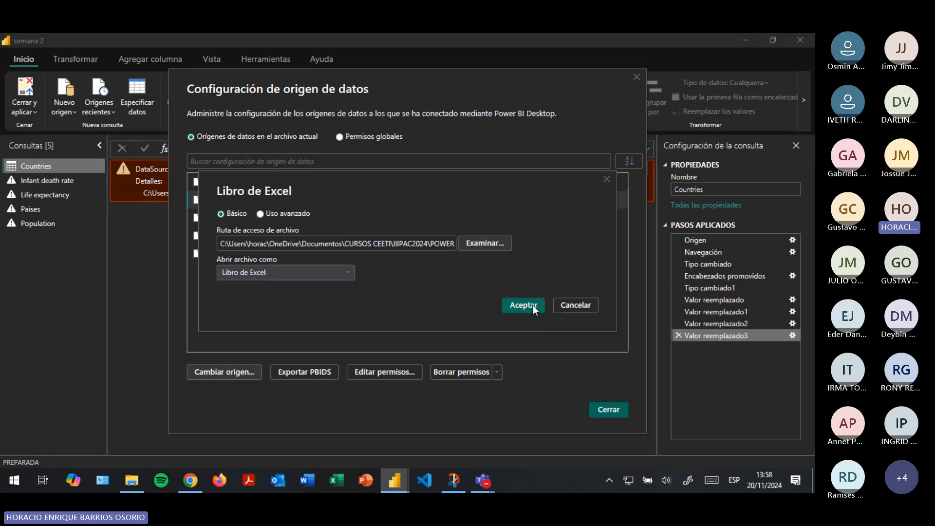
left_click(533, 305)
- Change the data source of the Life expectancy query to the Life+expectancy workbook in the datasets folder
left_click(319, 219)
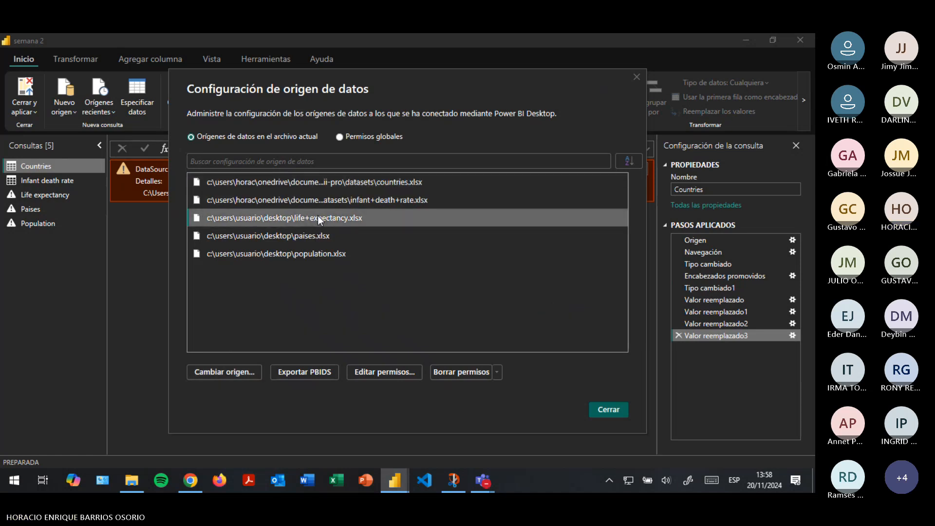
left_click(223, 371)
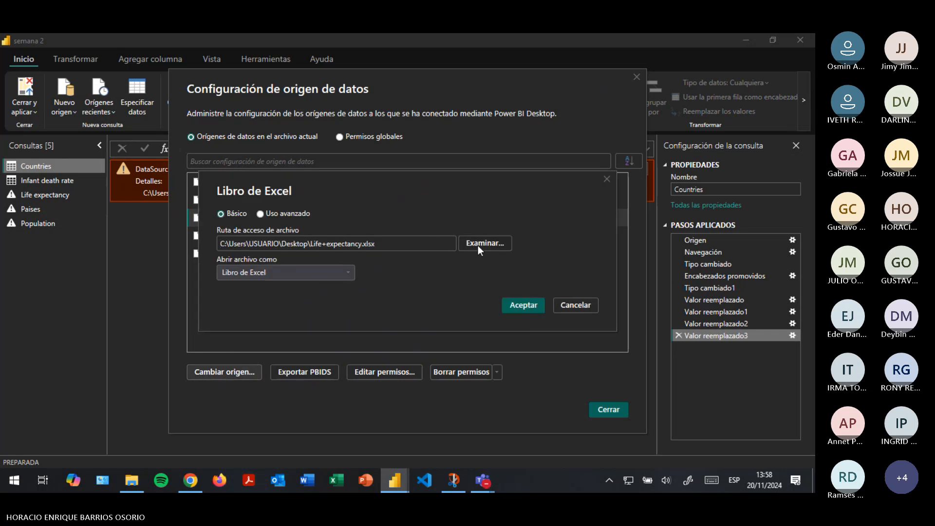
left_click(478, 246)
left_click(492, 426)
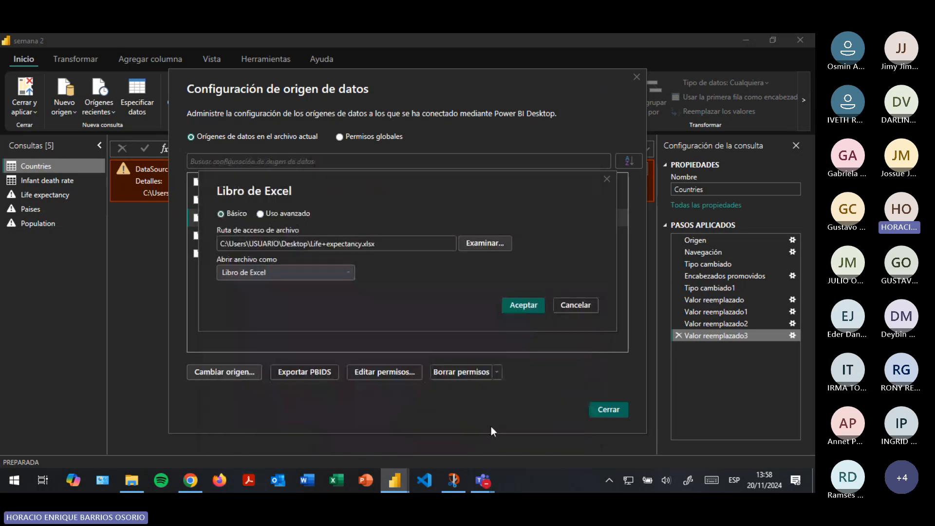
left_click(525, 305)
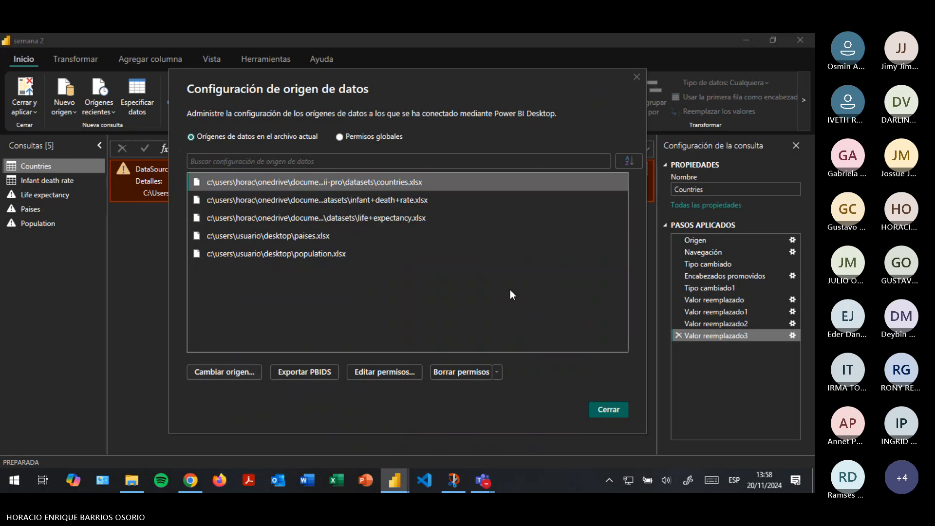
- Change the data source of the Paises query to the Paises workbook in the datasets folder
left_click(310, 242)
left_click(226, 374)
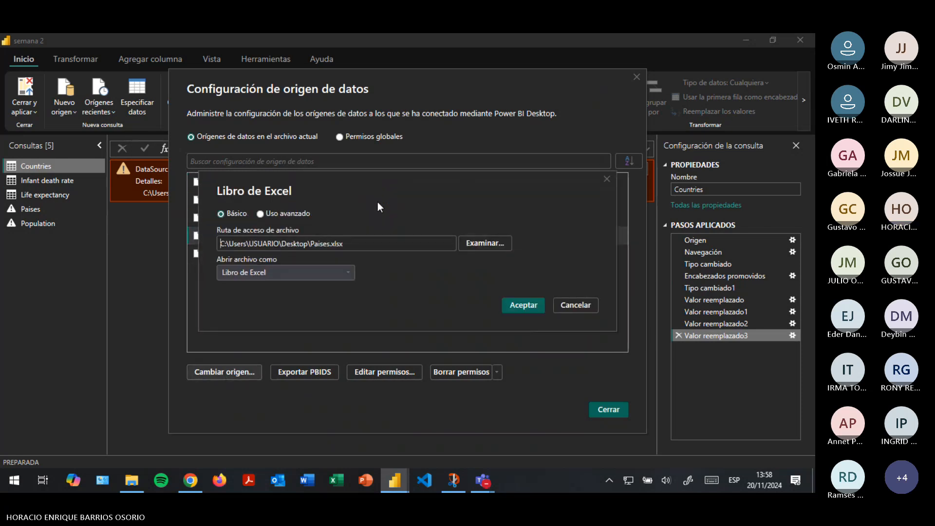
left_click(479, 244)
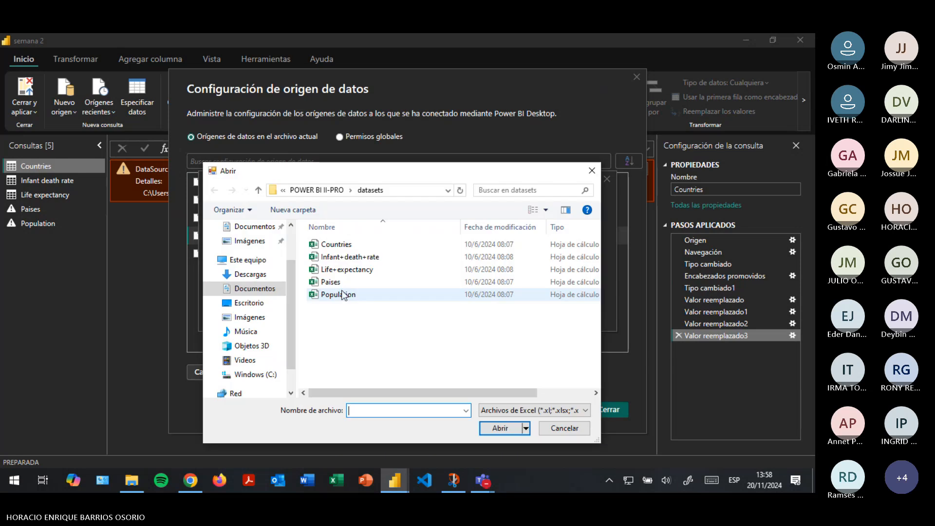
left_click(500, 429)
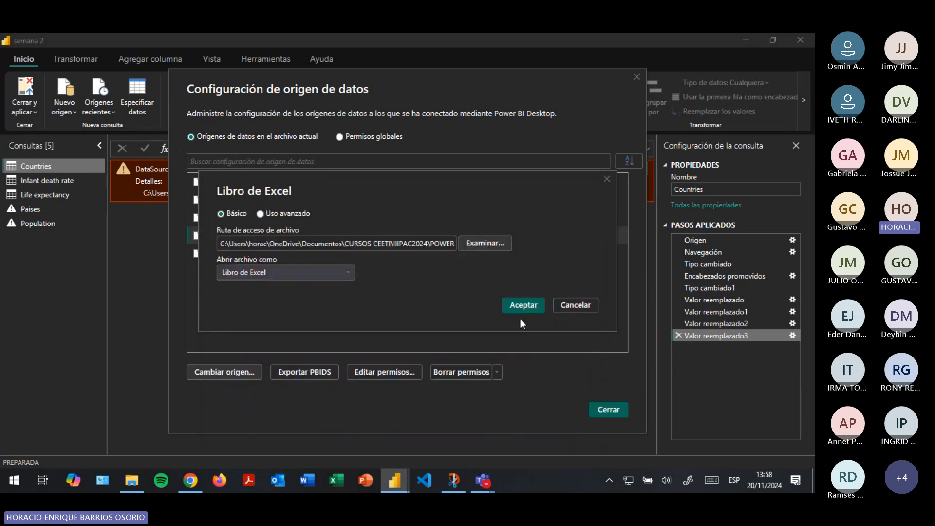
left_click(522, 308)
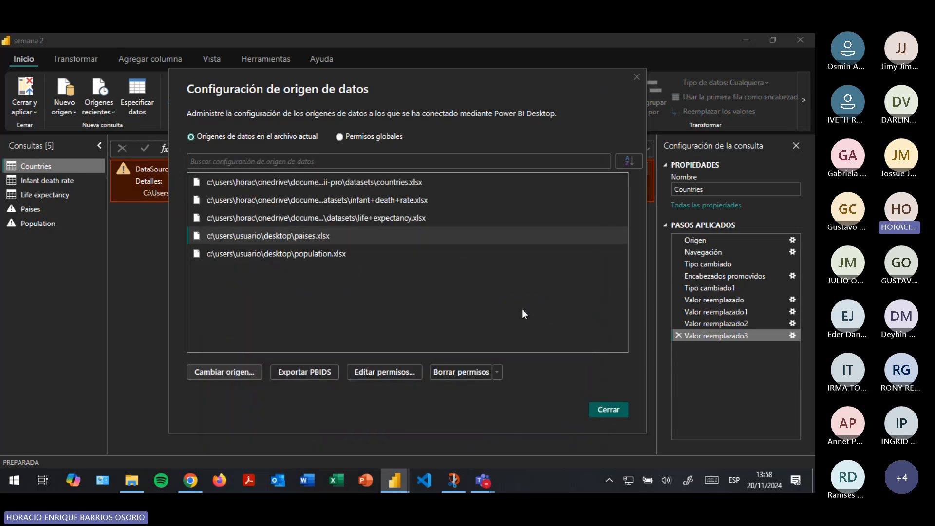
- Change the data source of the Population query to the Population workbook in the datasets folder and close the data source settings
left_click(317, 255)
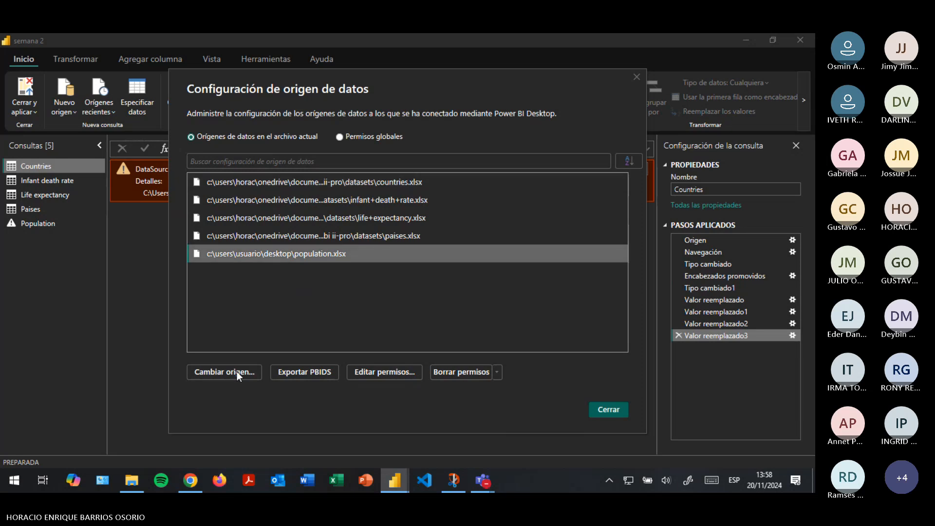
double_click(354, 250)
left_click(467, 238)
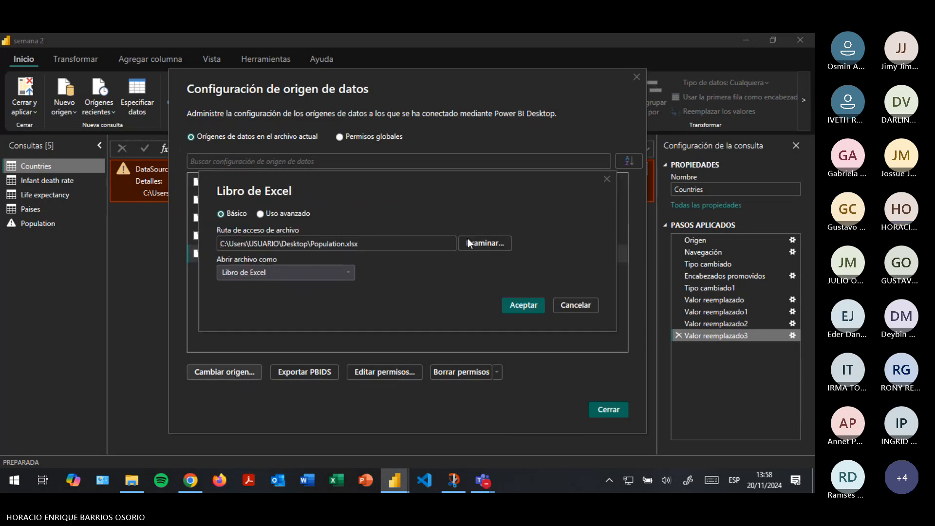
left_click(498, 429)
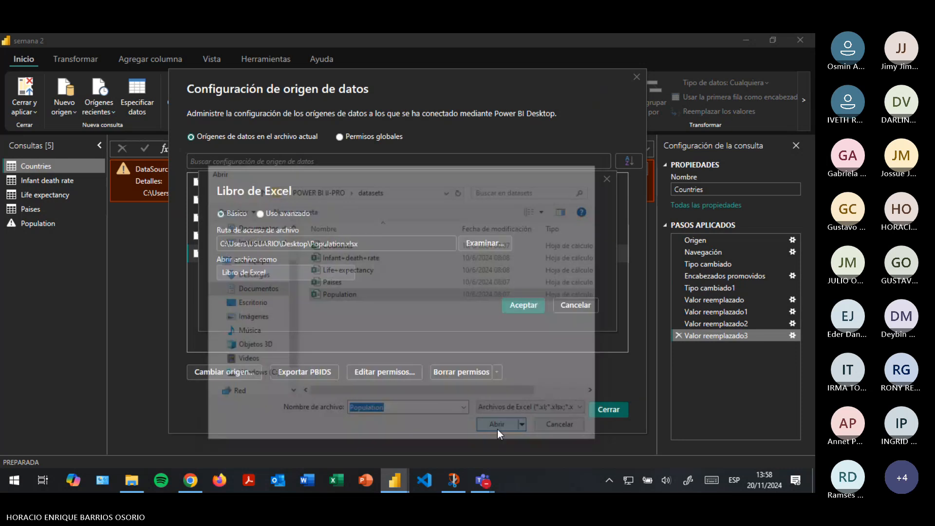
left_click(524, 305)
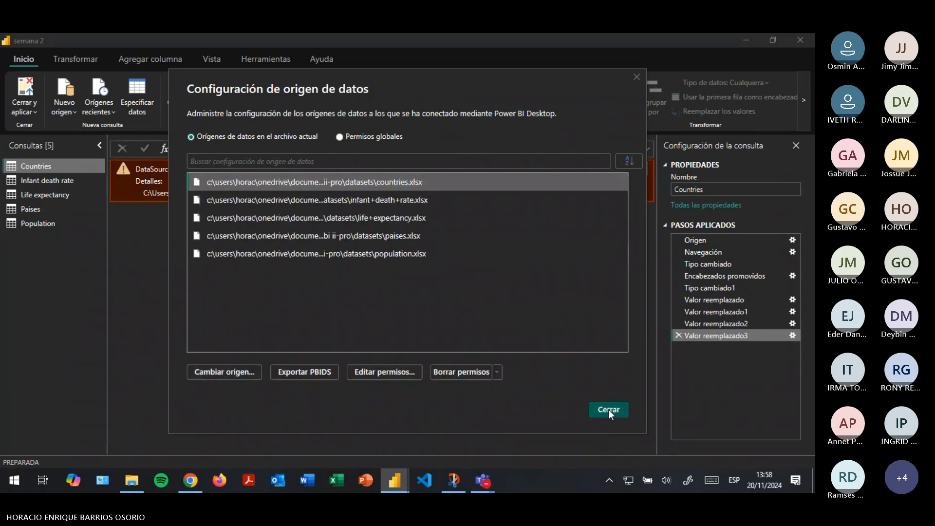
left_click(609, 410)
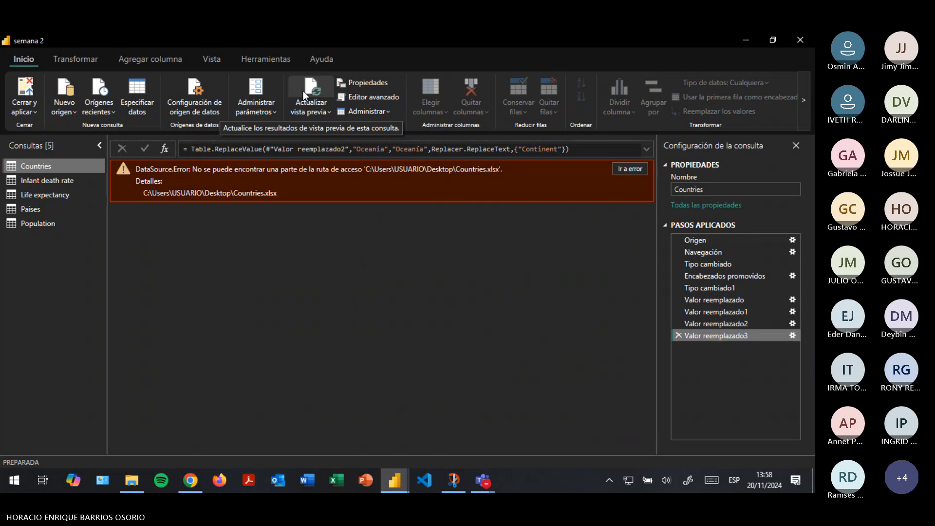
- Refresh the query preview and check the data in the Countries and Infant death rate queries
left_click(328, 114)
left_click(339, 146)
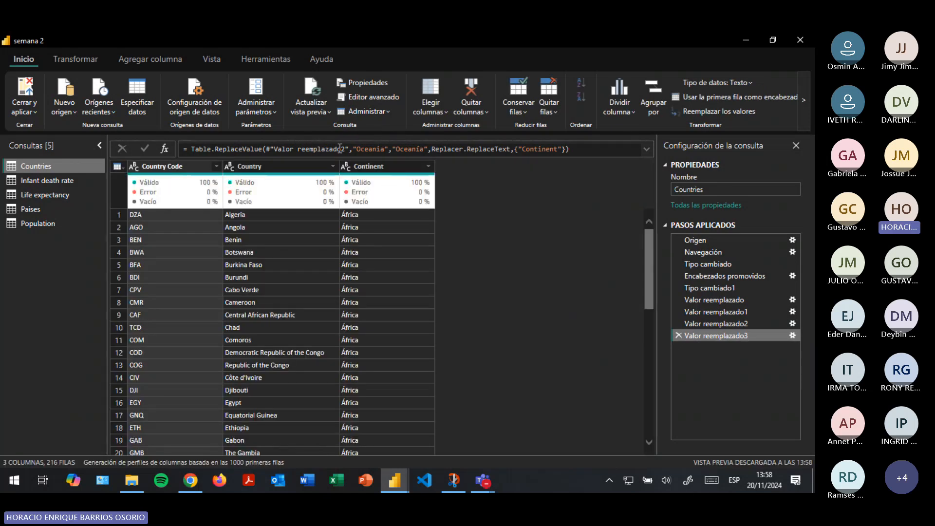
left_click(39, 180)
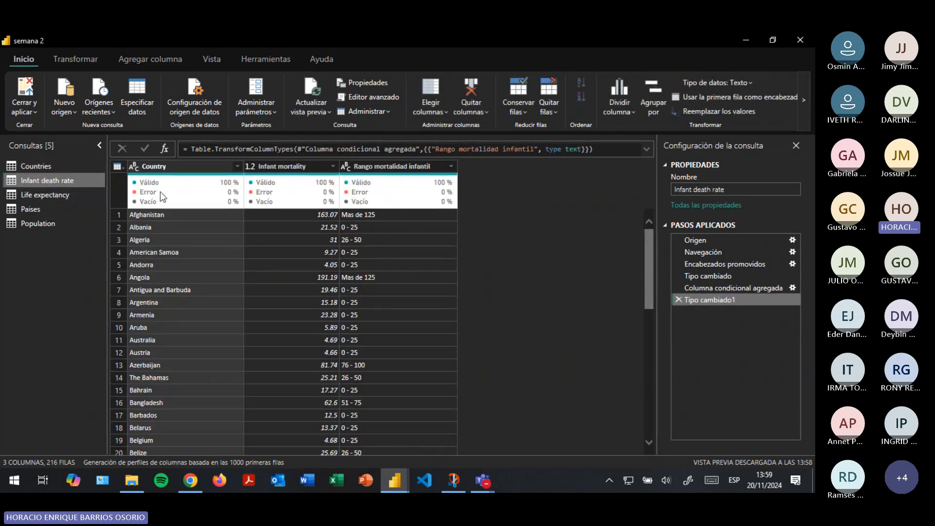
left_click(44, 163)
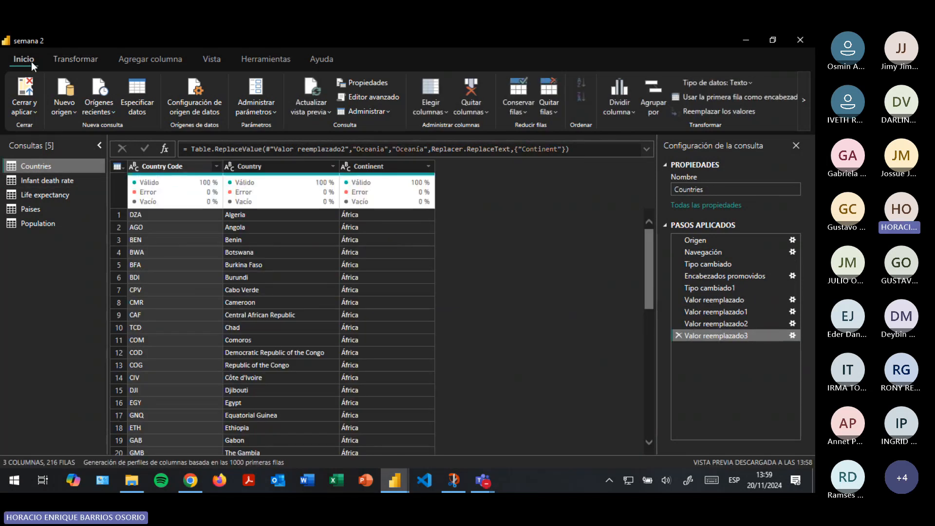
- Set up a merge into a new query with Life expectancy as the first table and Infant death rate as the second, matched on Country
left_click(809, 101)
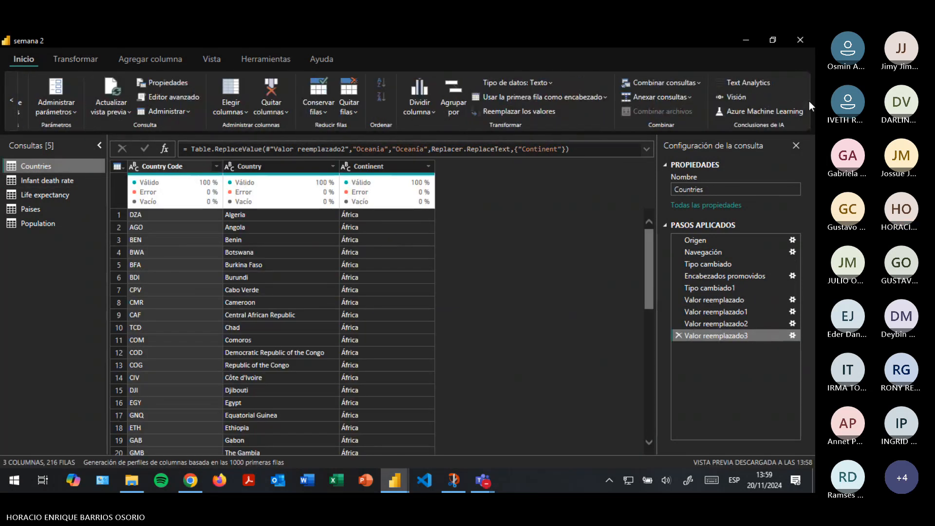
left_click(652, 86)
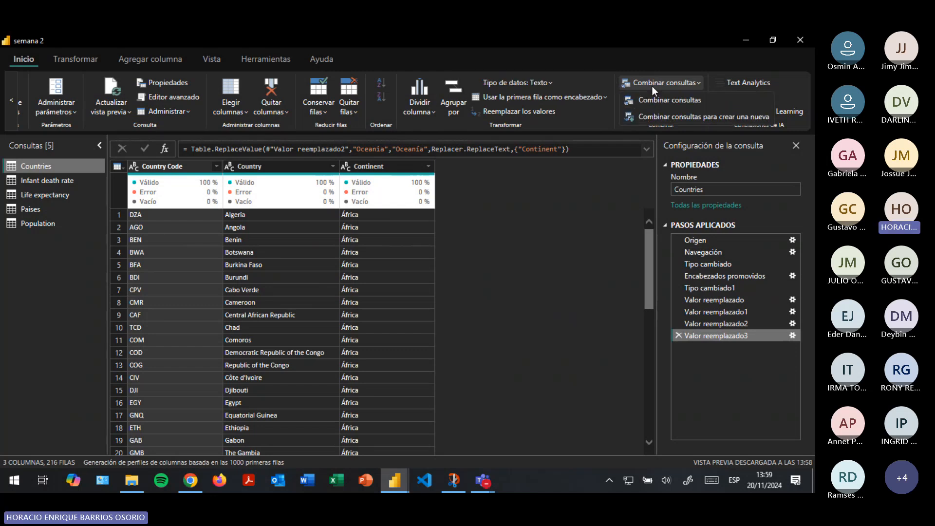
left_click(644, 116)
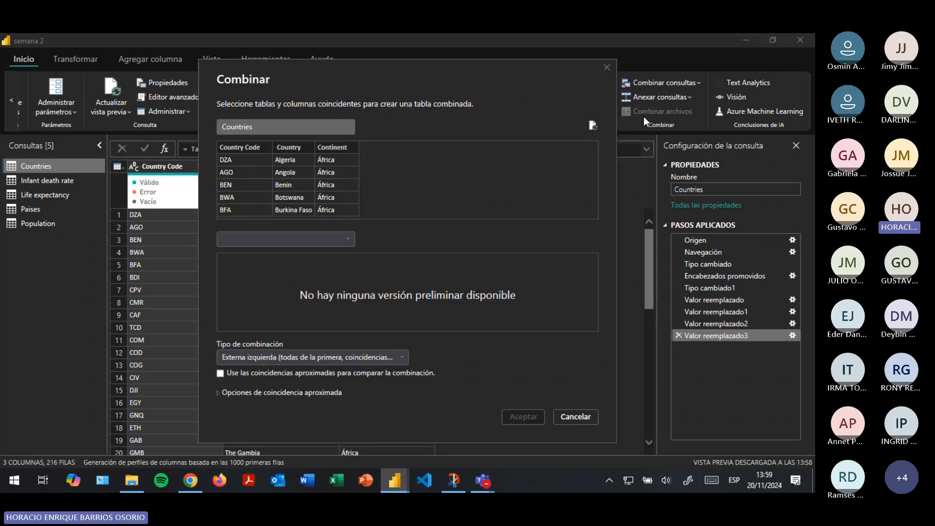
left_click(334, 126)
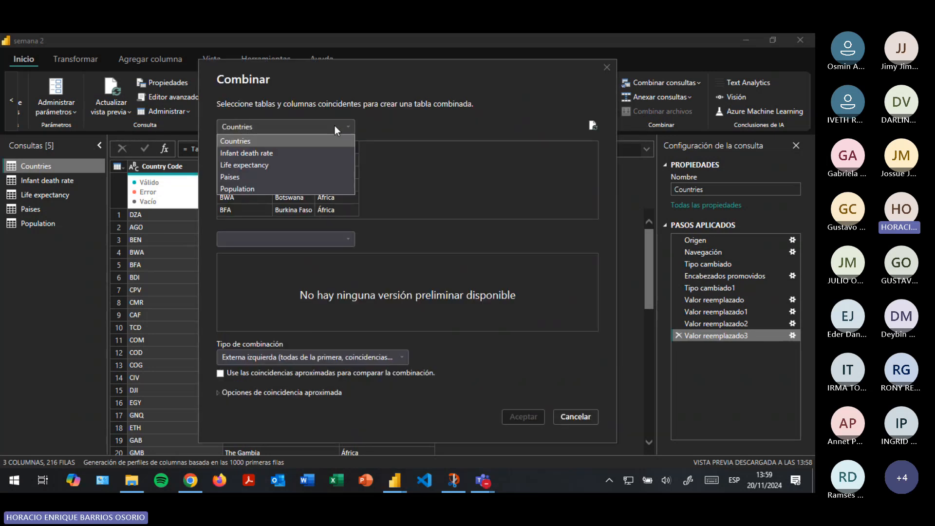
left_click(254, 165)
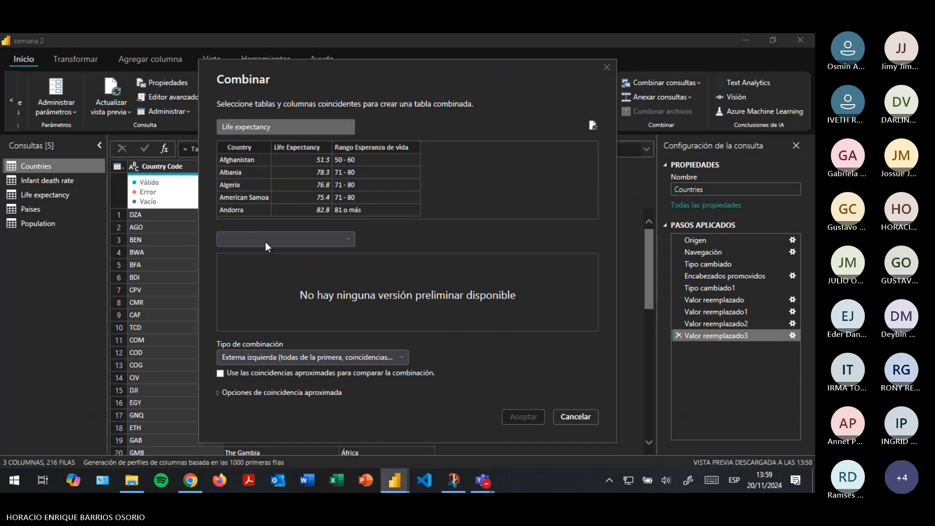
left_click(244, 147)
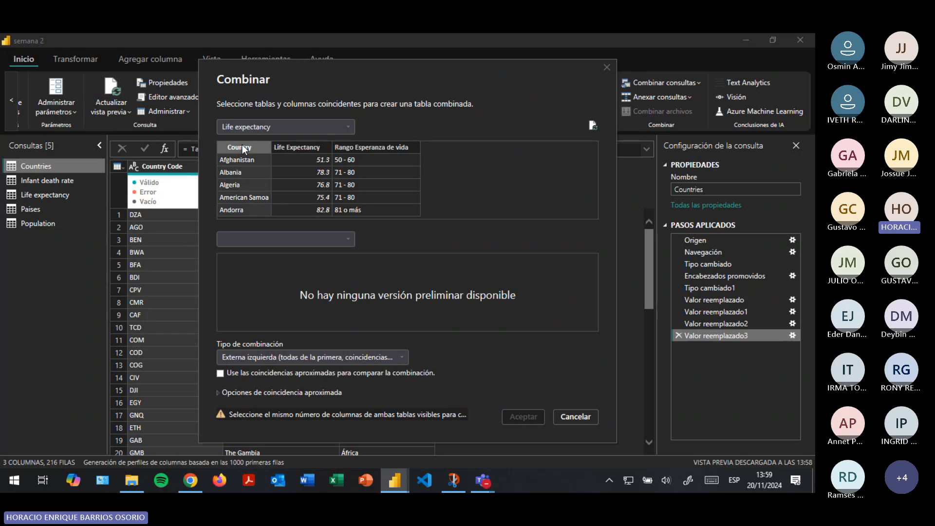
left_click(311, 239)
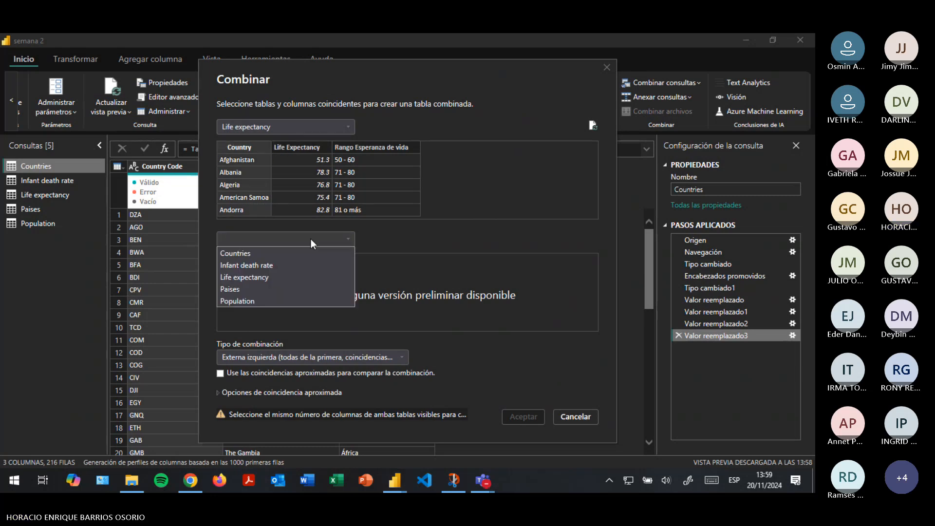
left_click(241, 268)
left_click(244, 259)
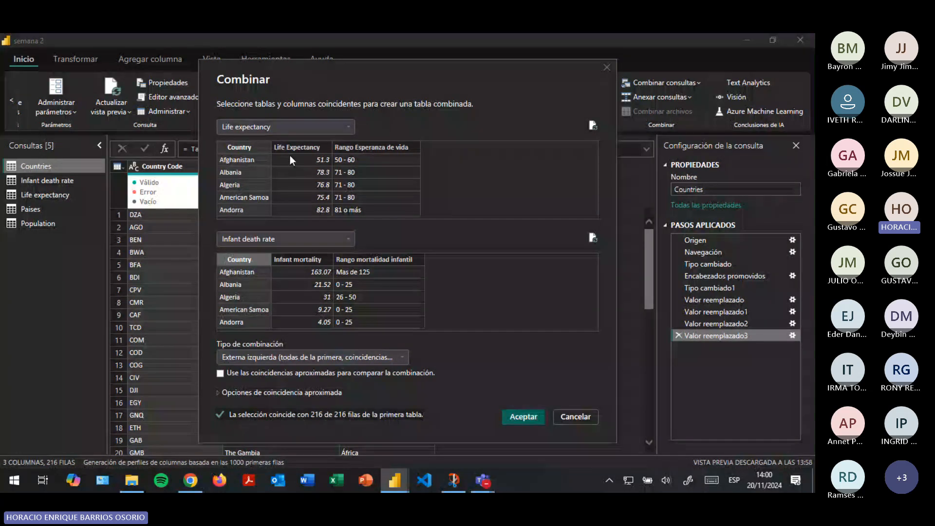
- Review the available join types, keep the left outer join and create the merged query
left_click(320, 358)
left_click(349, 357)
left_click(355, 356)
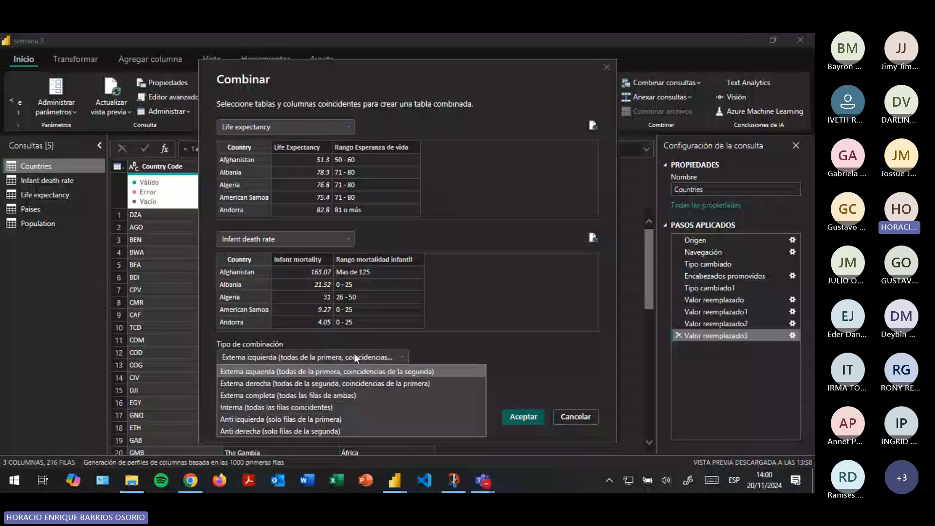
left_click(356, 357)
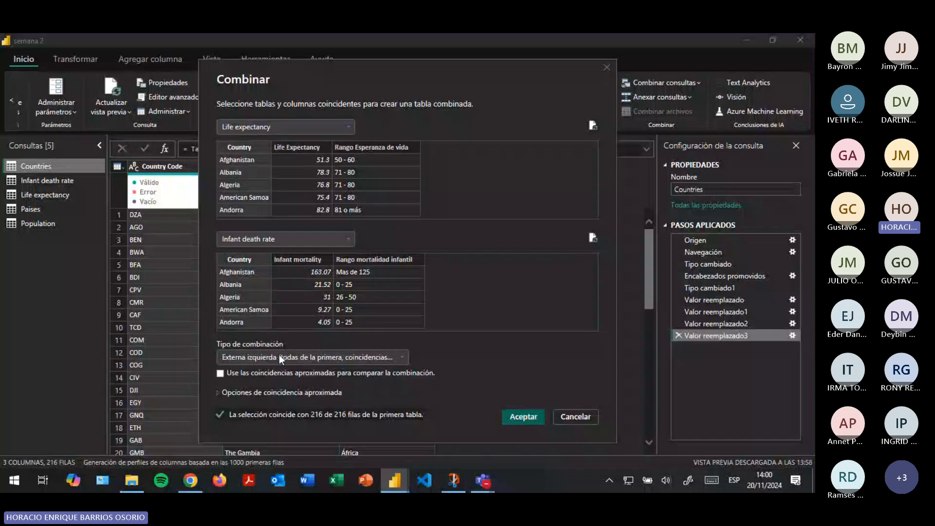
left_click(257, 358)
left_click(257, 358)
left_click(512, 417)
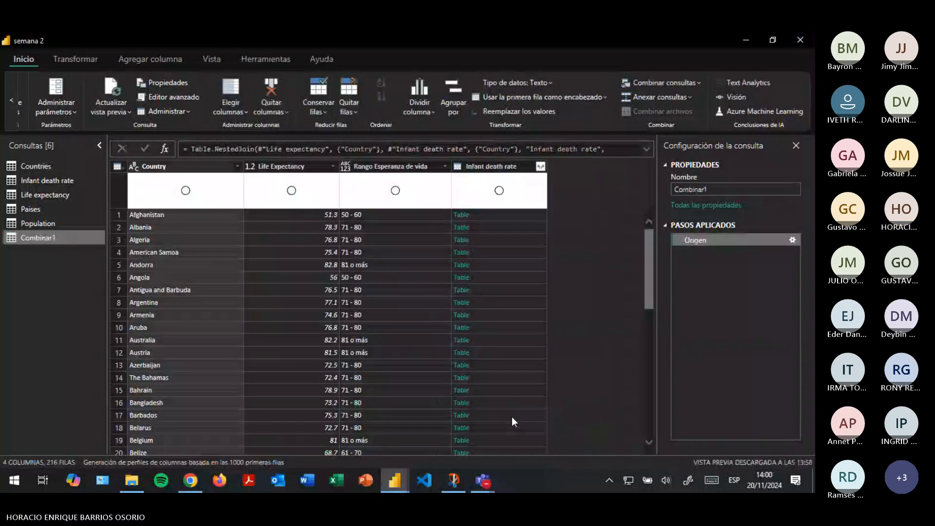
- Rename the merged query as "Análisis de correlación de Pearson"
double_click(43, 239)
type("Aná")
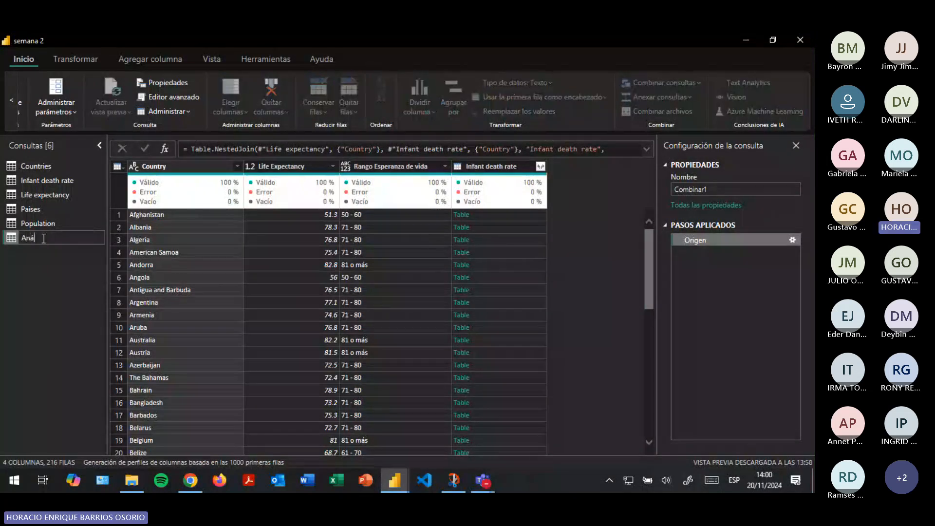
type("lisis de correlación d")
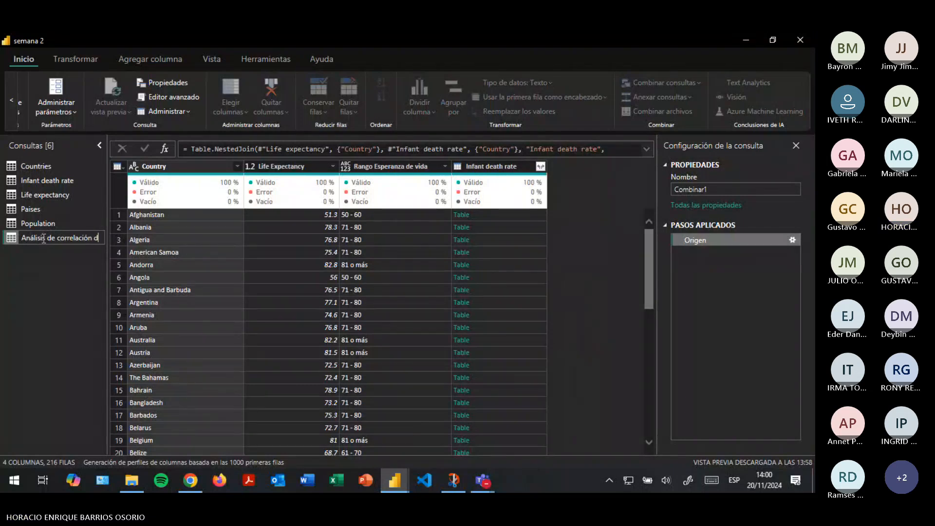
type("e Pearson")
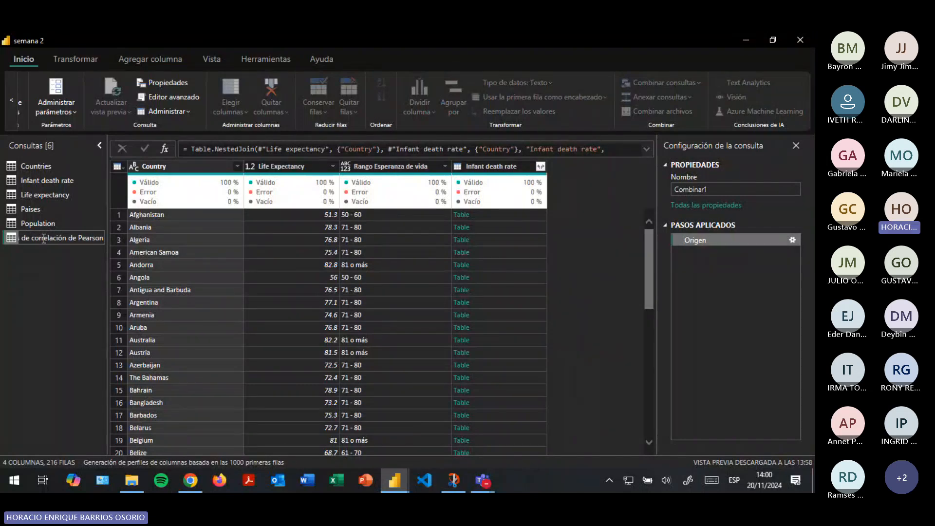
key("Return")
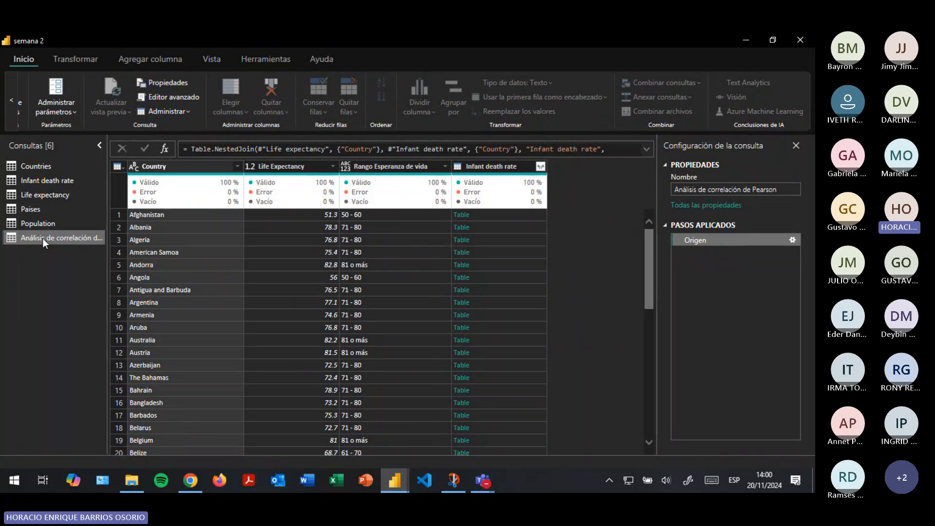
- Expand the Infant death rate column to include only Infant mortality, without using the original column name as prefix
left_click(269, 168)
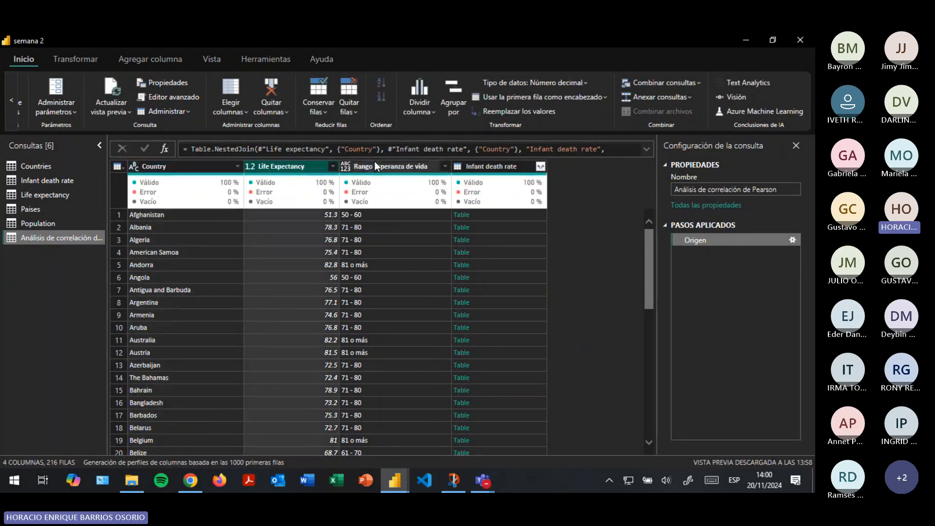
left_click(350, 166)
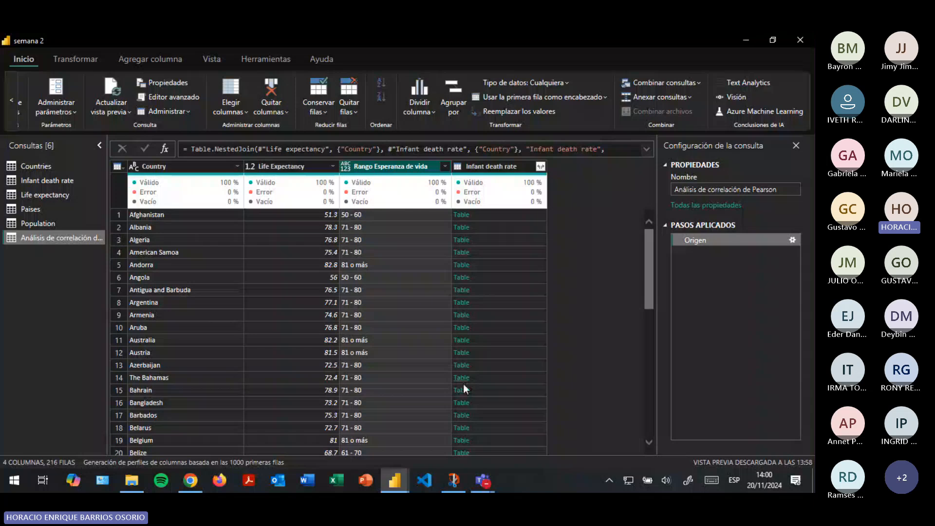
left_click(541, 167)
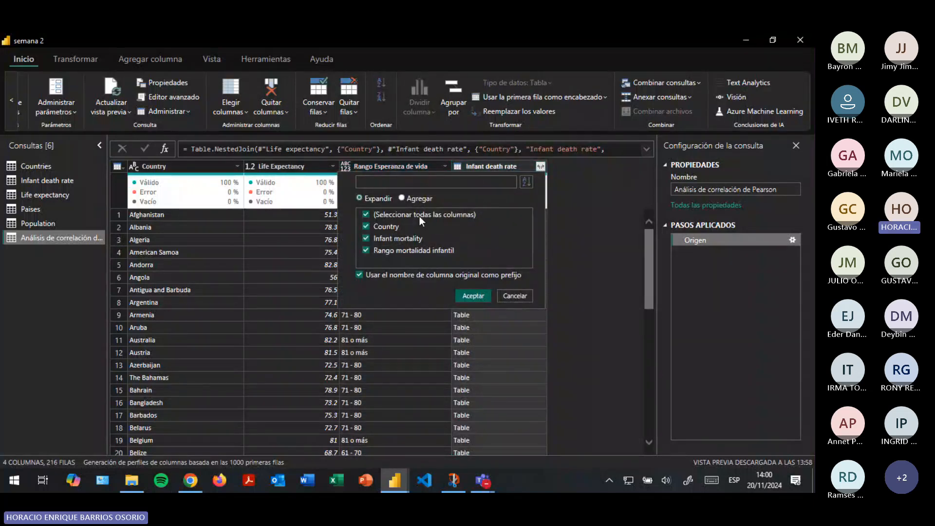
left_click(368, 215)
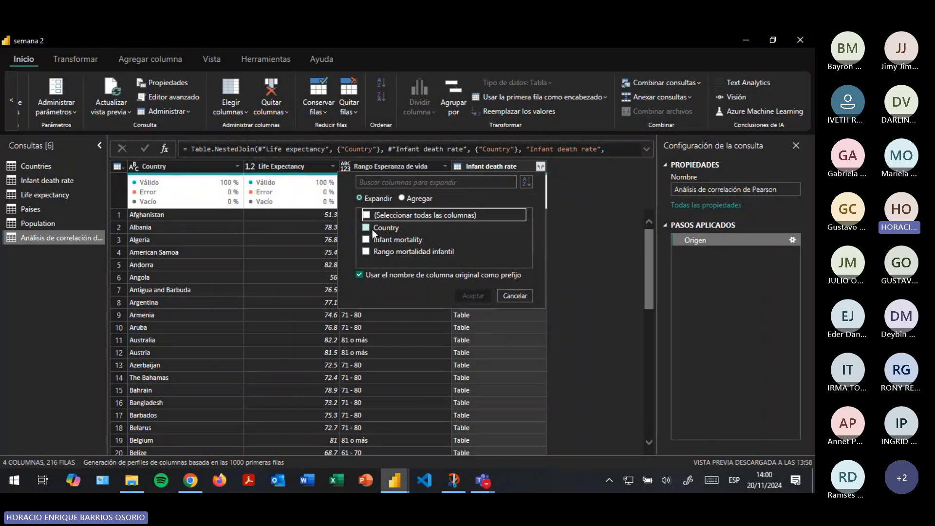
left_click(394, 239)
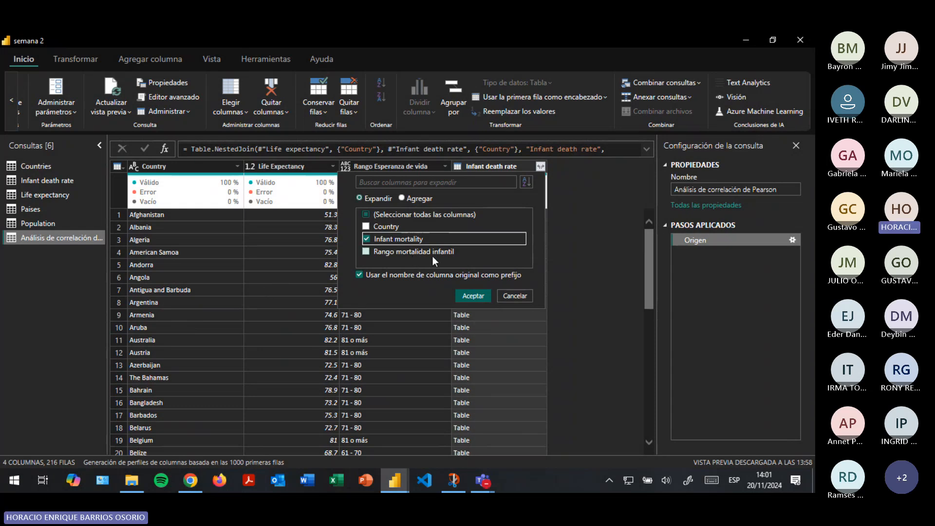
left_click(359, 276)
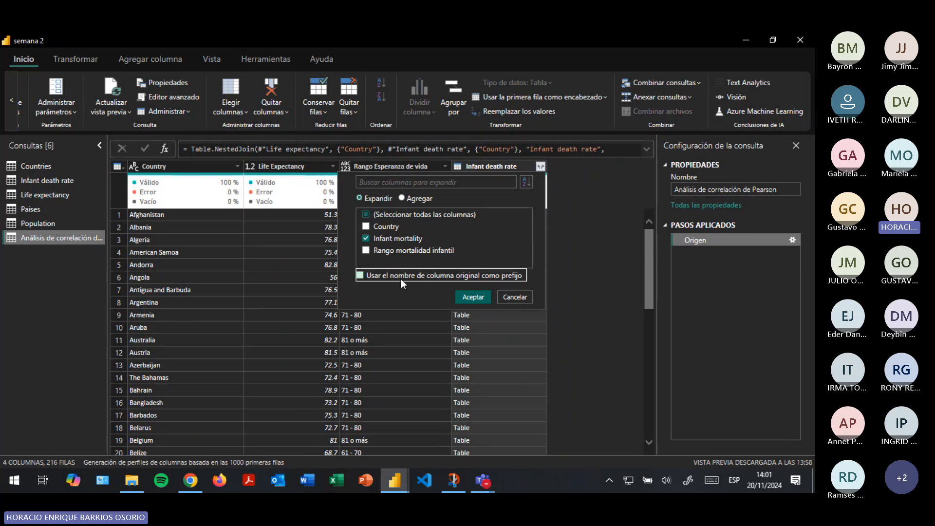
left_click(473, 298)
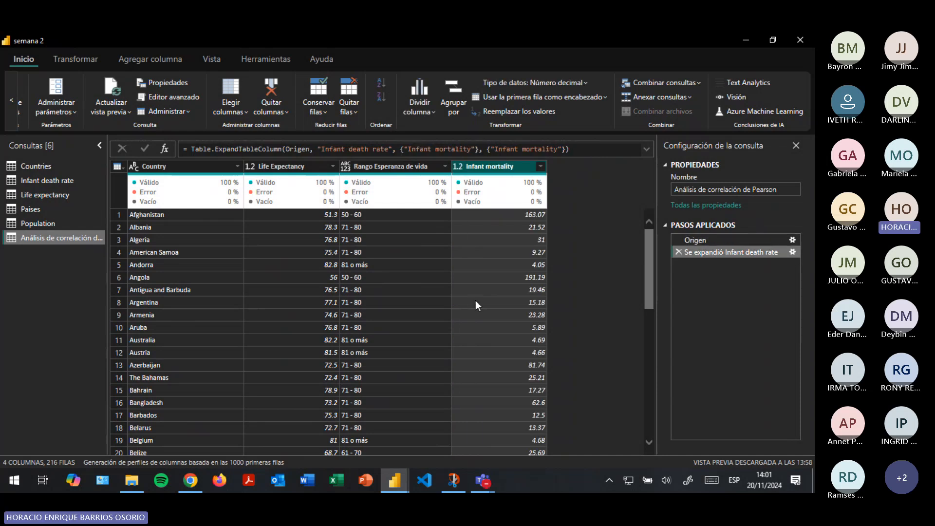
- Examine the rows of the merged query and compare them with the Countries, Infant death rate and Life expectancy queries
scroll(520, 381, "down", 5)
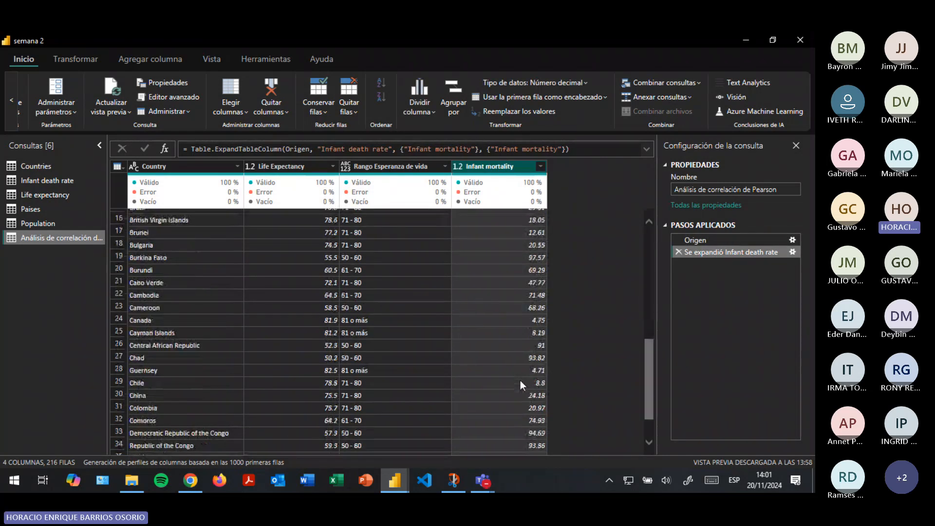
scroll(520, 381, "up", 5)
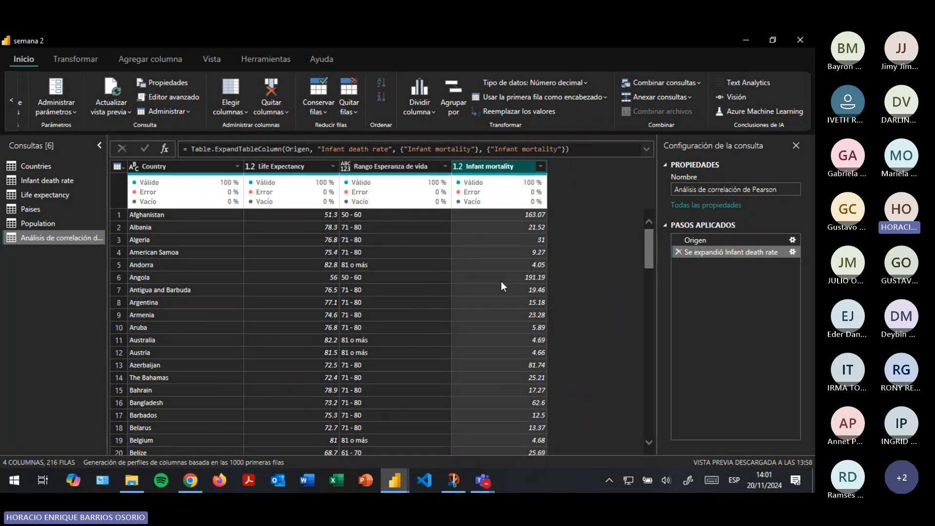
left_click(185, 352)
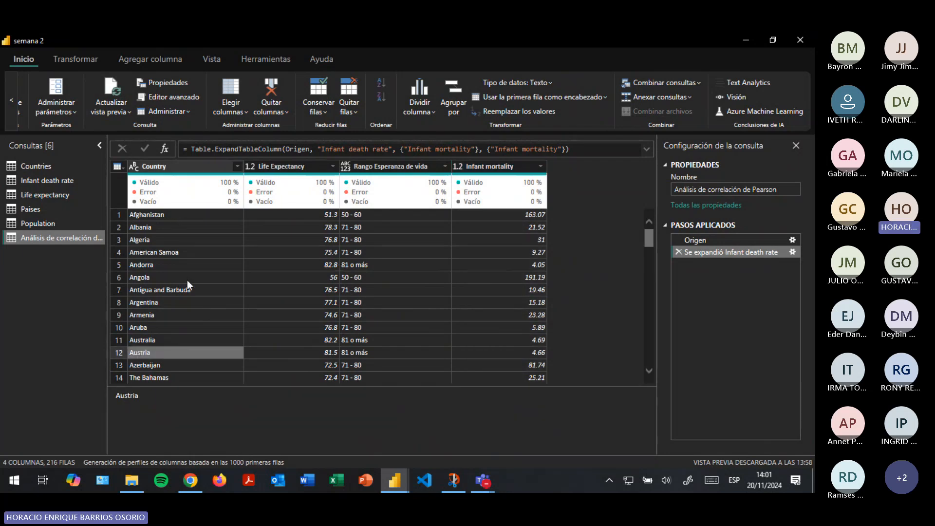
left_click(185, 216)
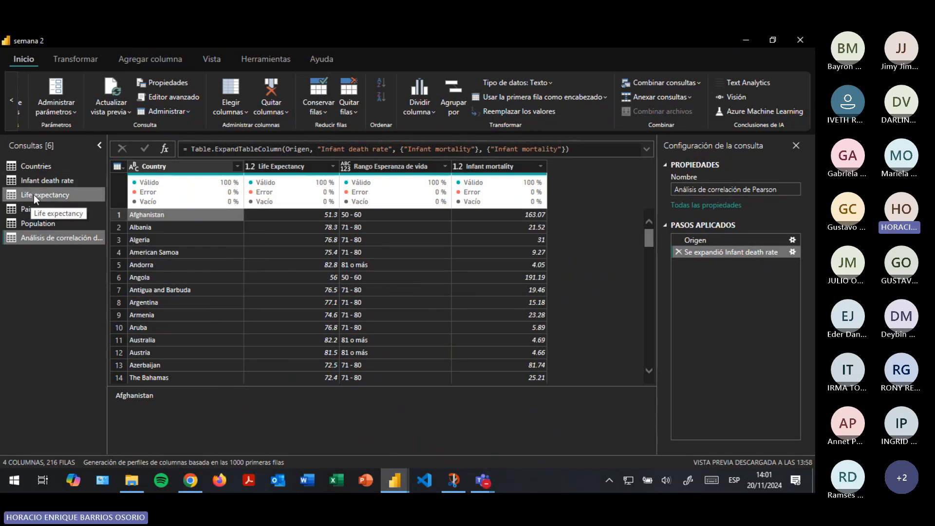
left_click(44, 162)
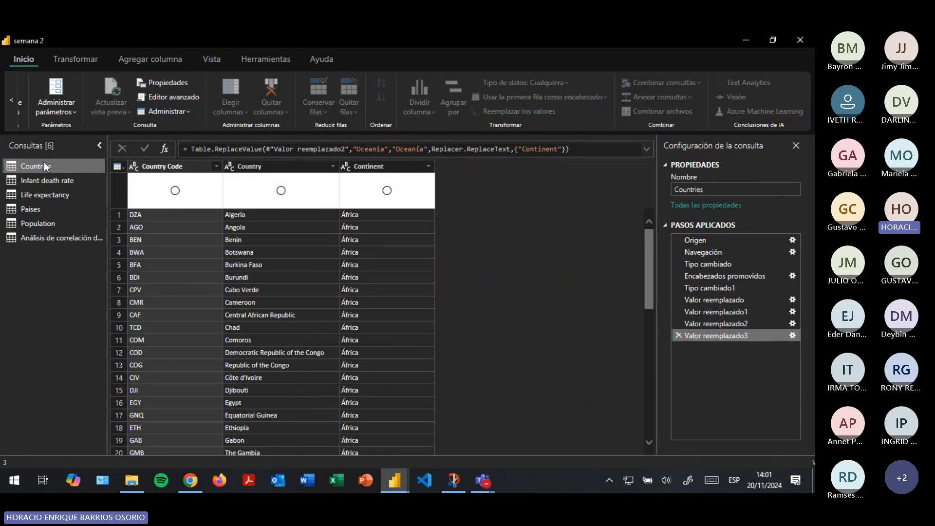
left_click(58, 181)
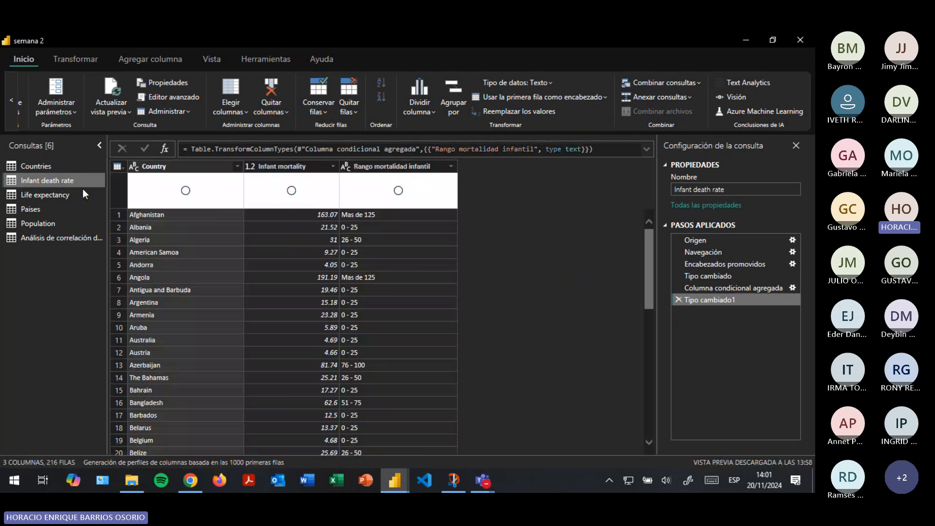
left_click(58, 193)
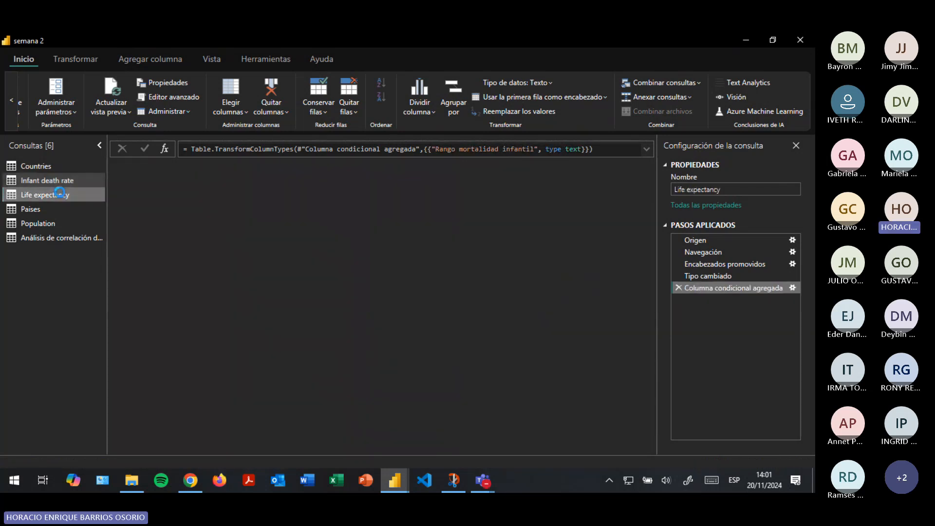
- Remove the Rango Esperanza de vida column from the Pearson correlation query
left_click(45, 237)
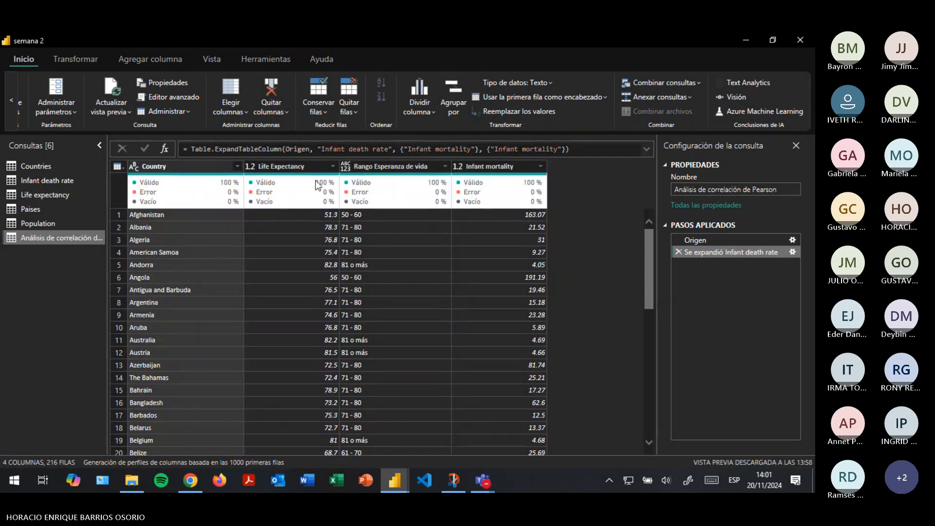
left_click(368, 167)
right_click(368, 167)
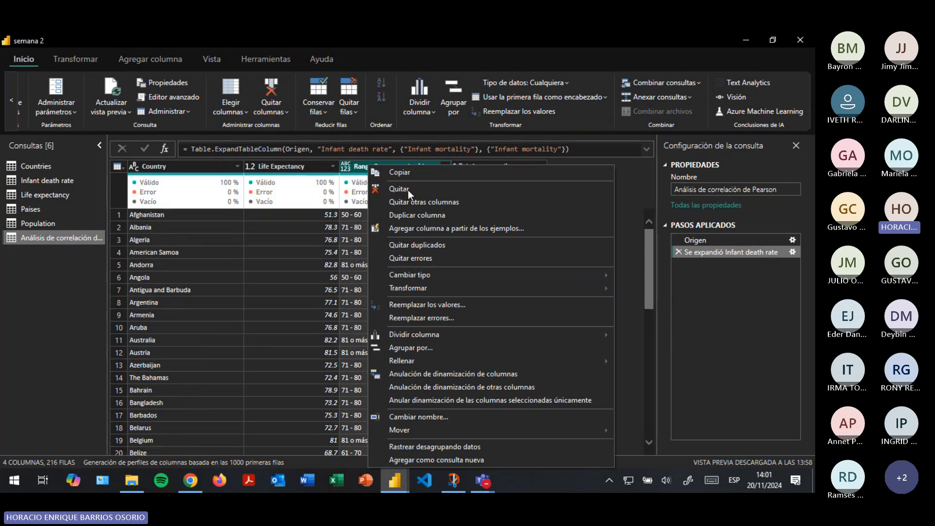
left_click(408, 190)
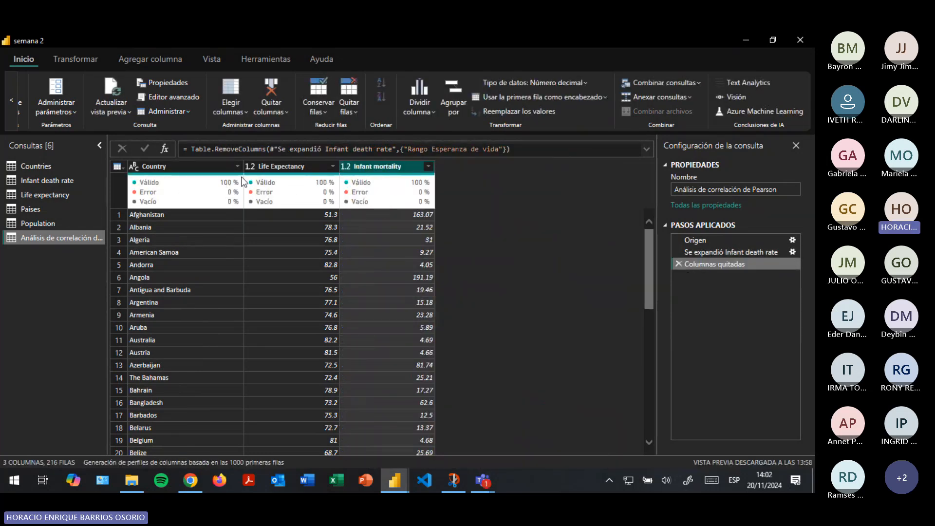
- Close the query editor and apply the pending changes, loading all queries into the report
left_click(11, 101)
left_click(11, 101)
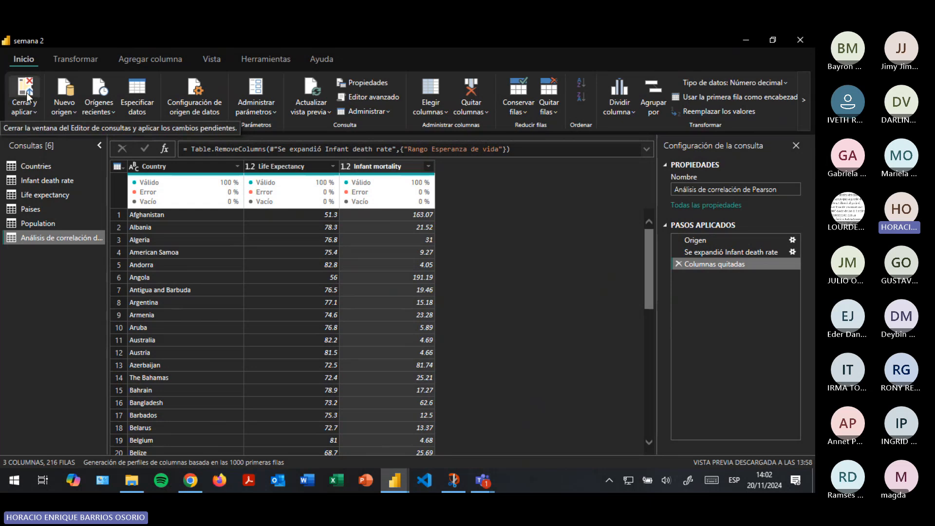
left_click(26, 93)
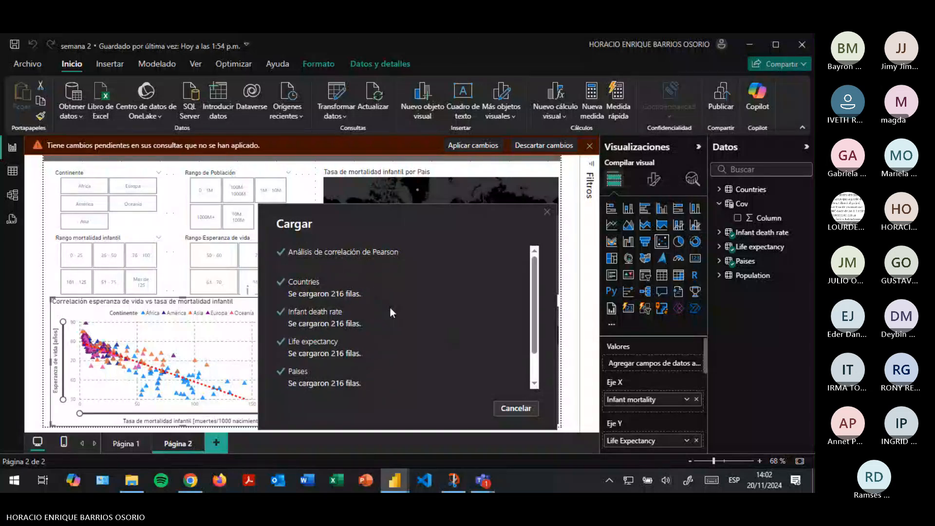
scroll(387, 314, "down", 2)
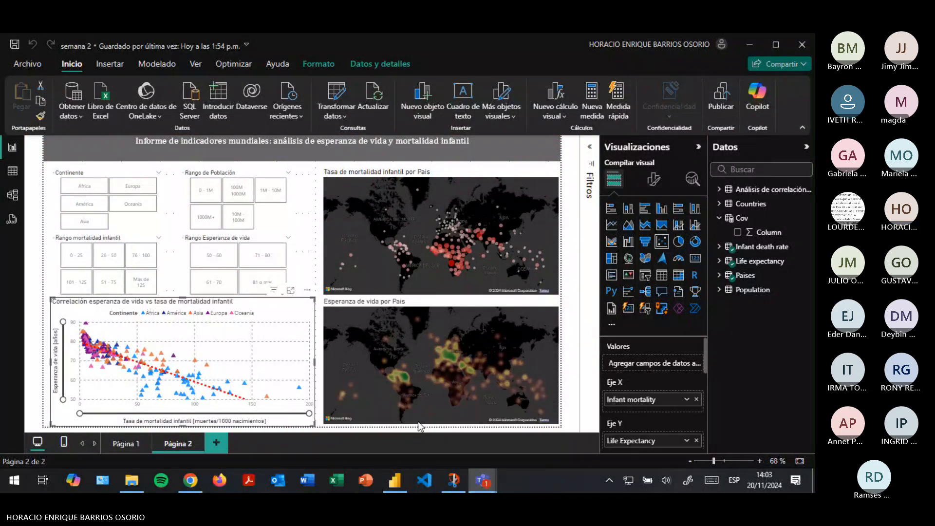
- Switch to the Teams meeting and open its chat
key("alt+Tab")
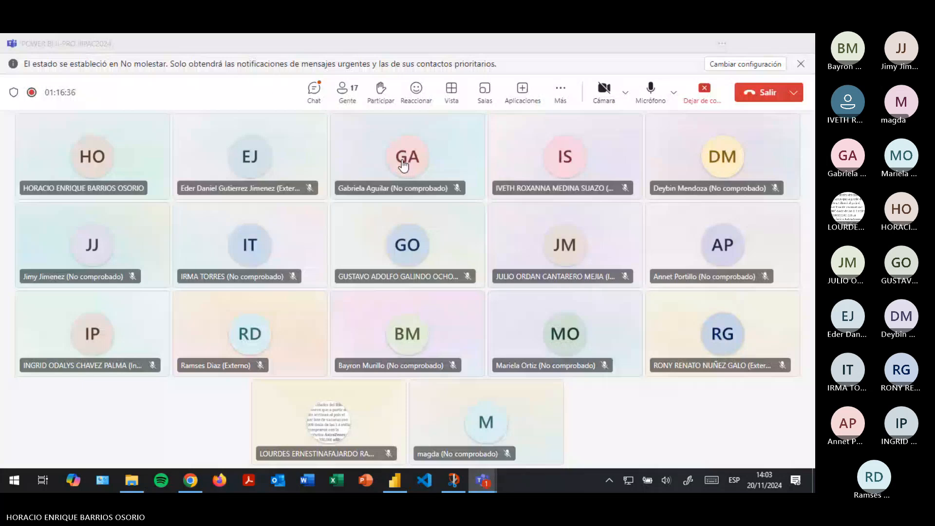
left_click(312, 100)
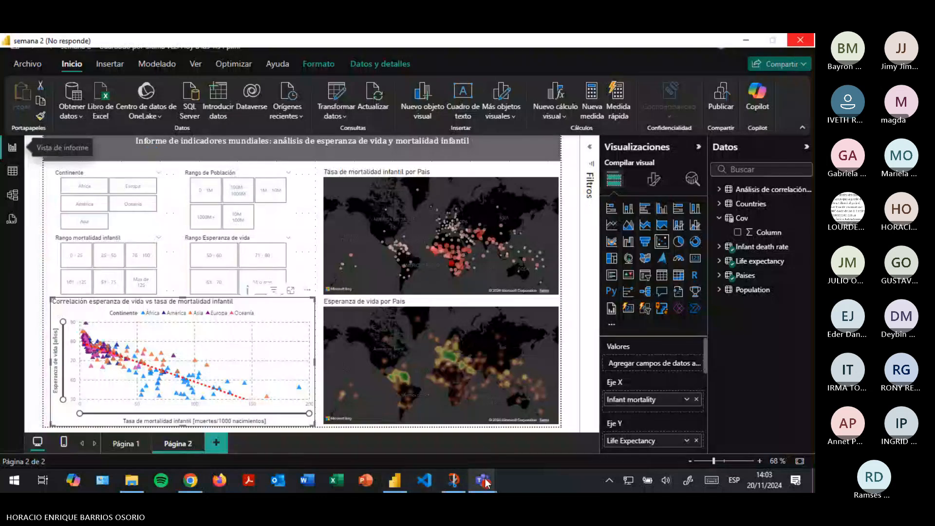
left_click(485, 481)
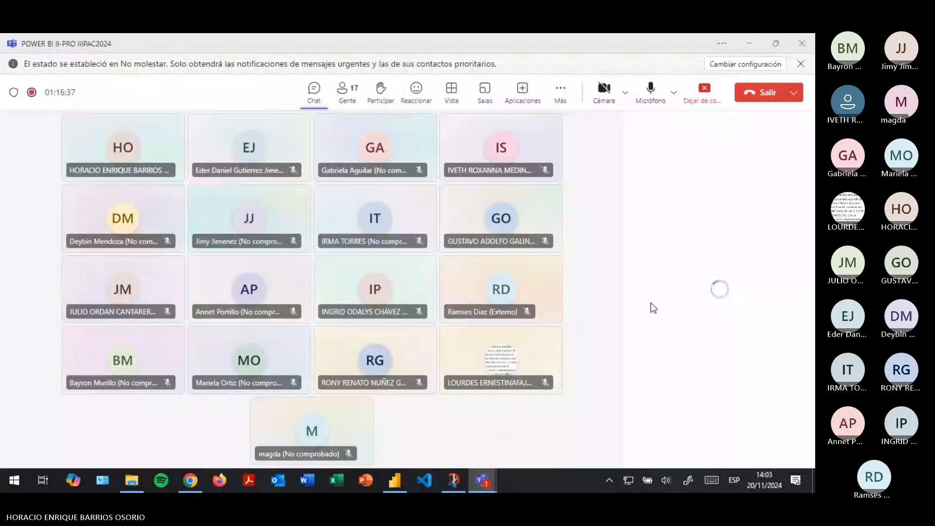